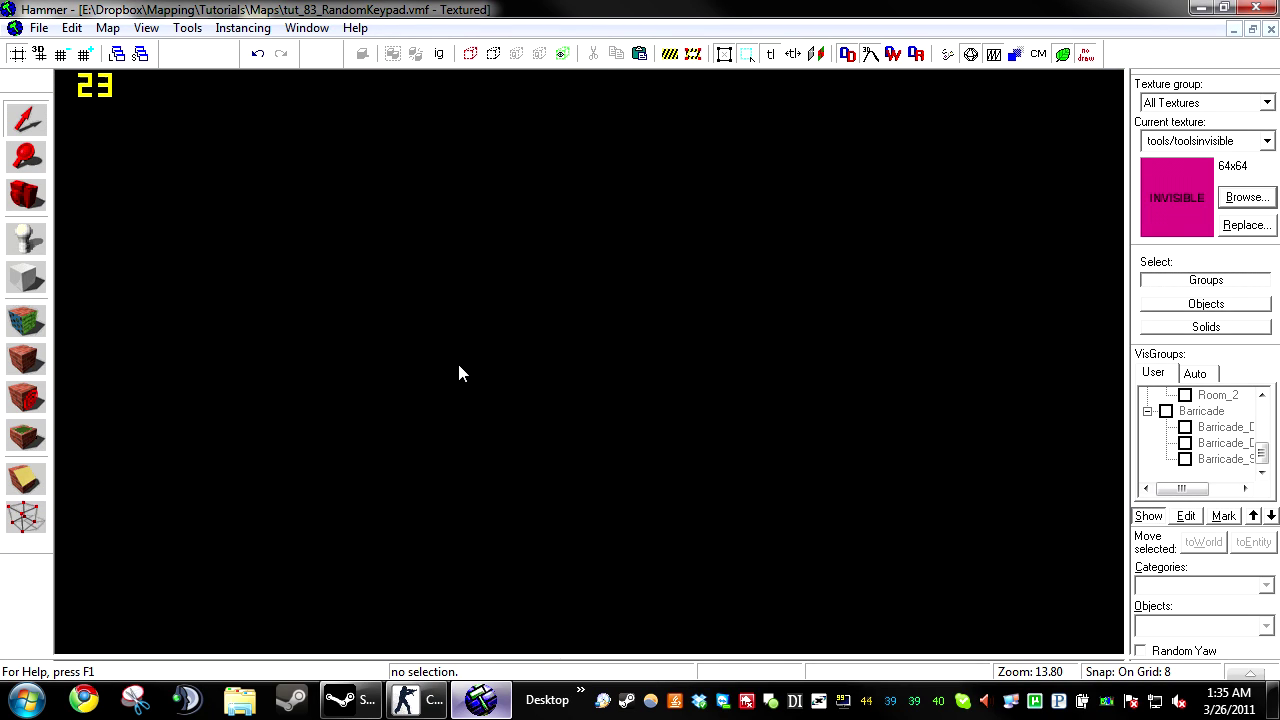
Step: Examine the room, the four-digit segment display on the wall and the row of logic_case entities below it
key(shift+z)
key(shift+z)
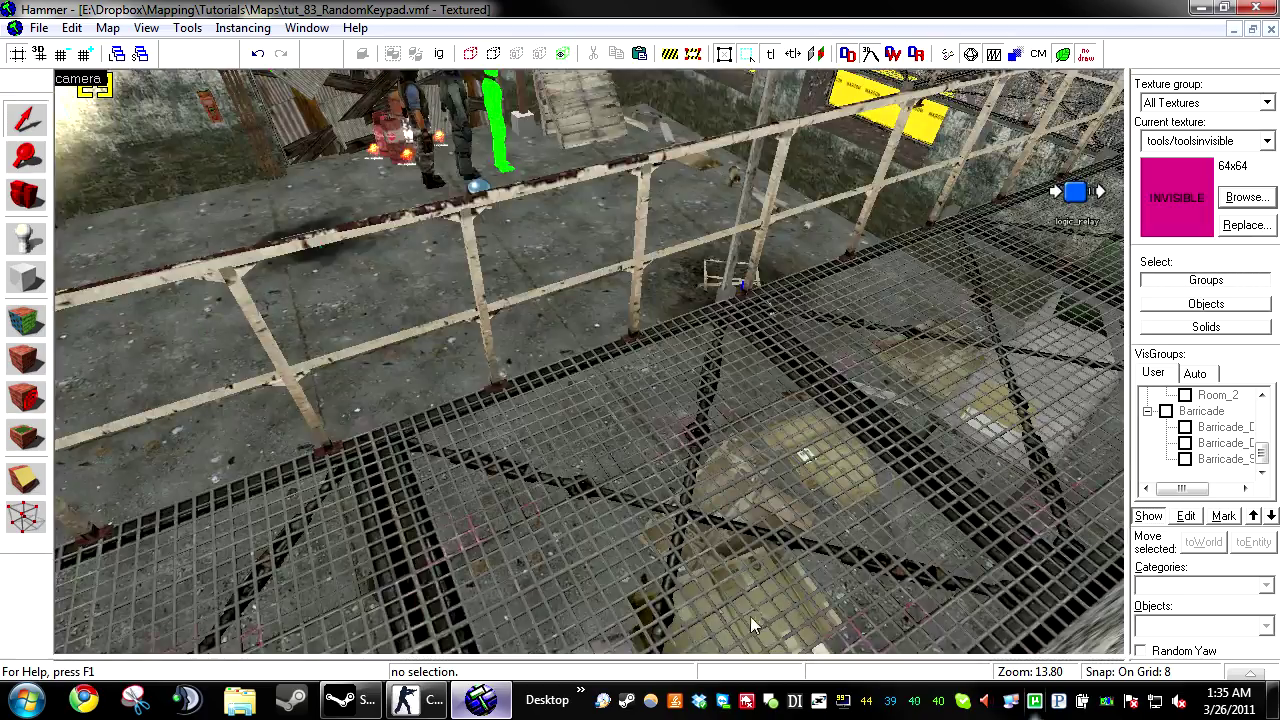
key(z)
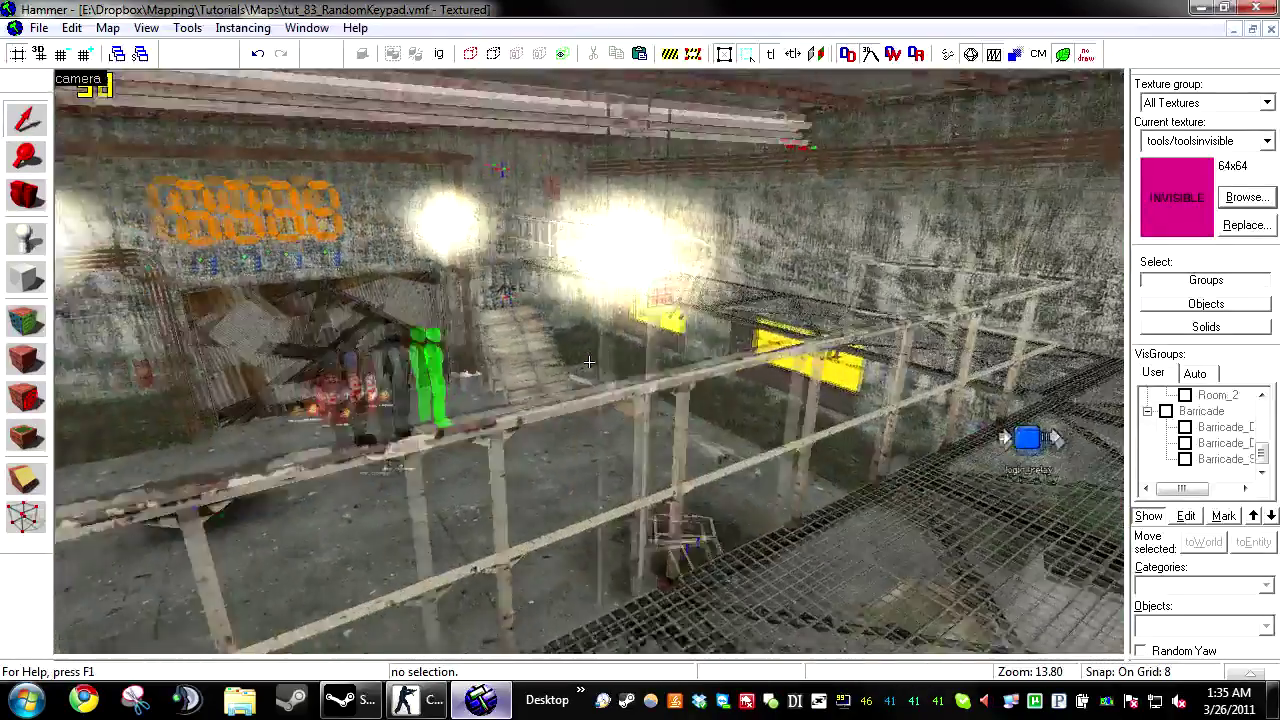
key(z)
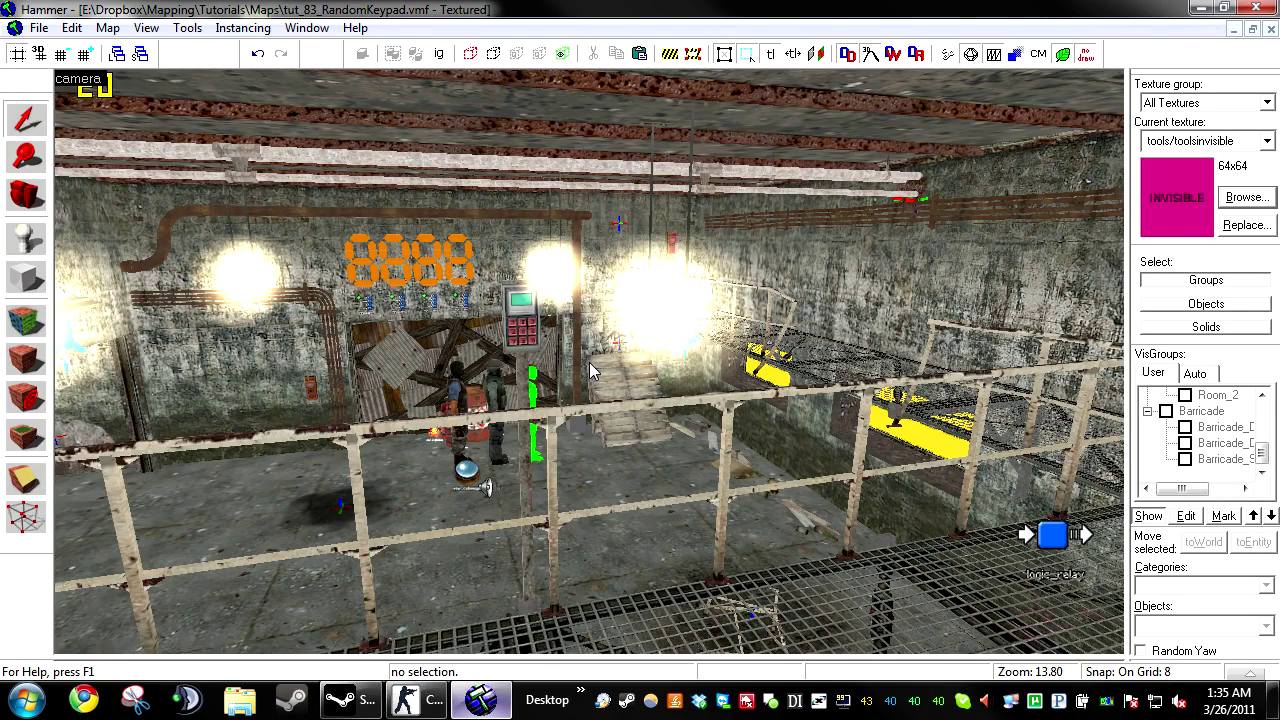
key(a)
key(z)
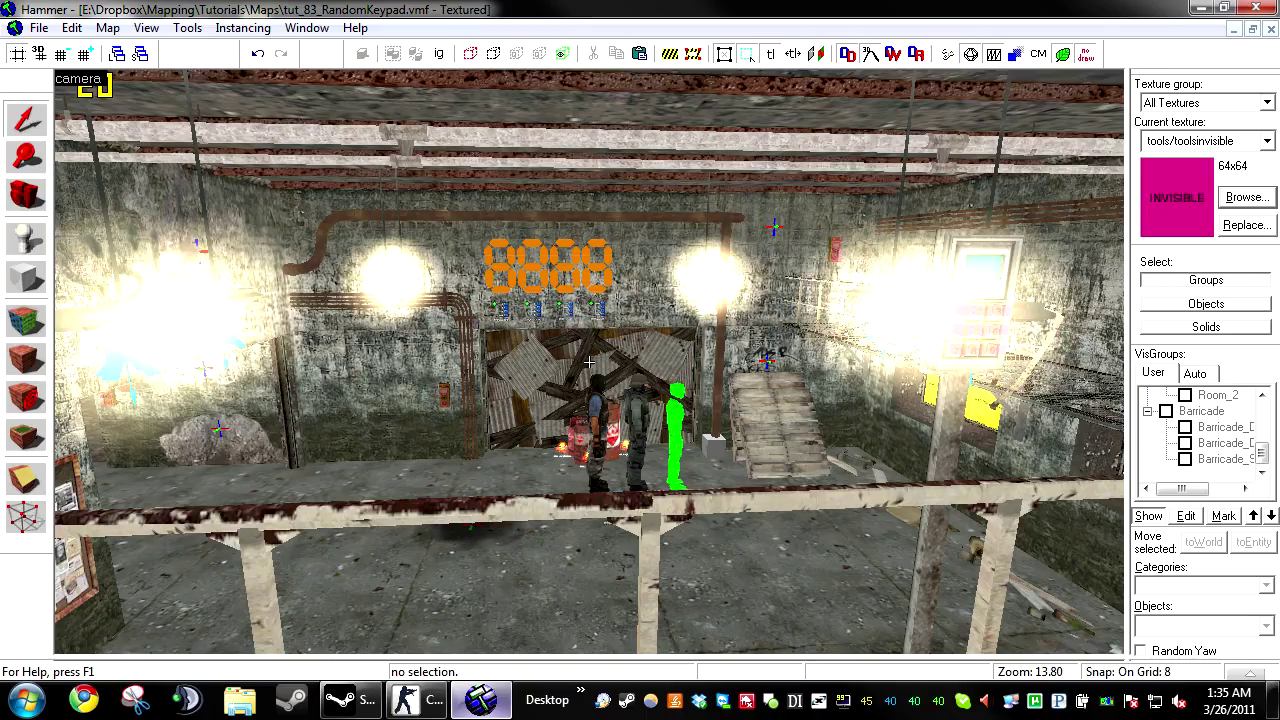
key(w)
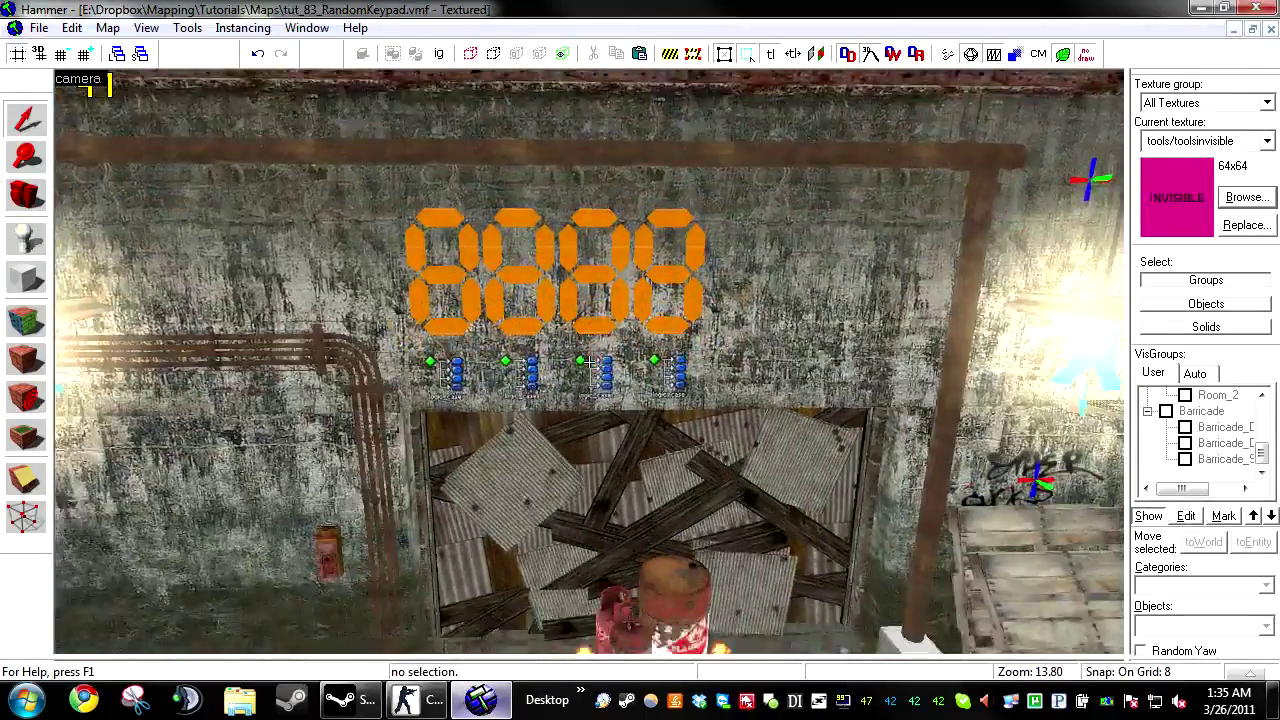
key(w)
key(z)
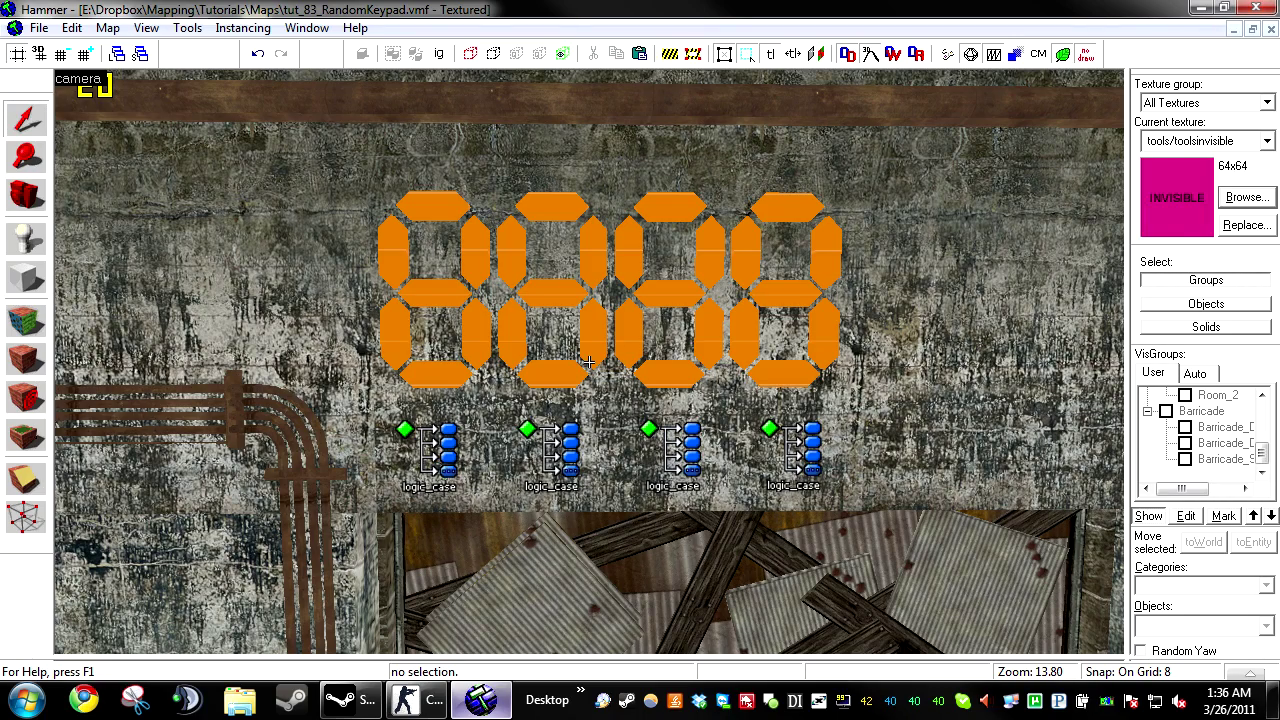
scroll(589, 362, down, 2)
click(445, 428)
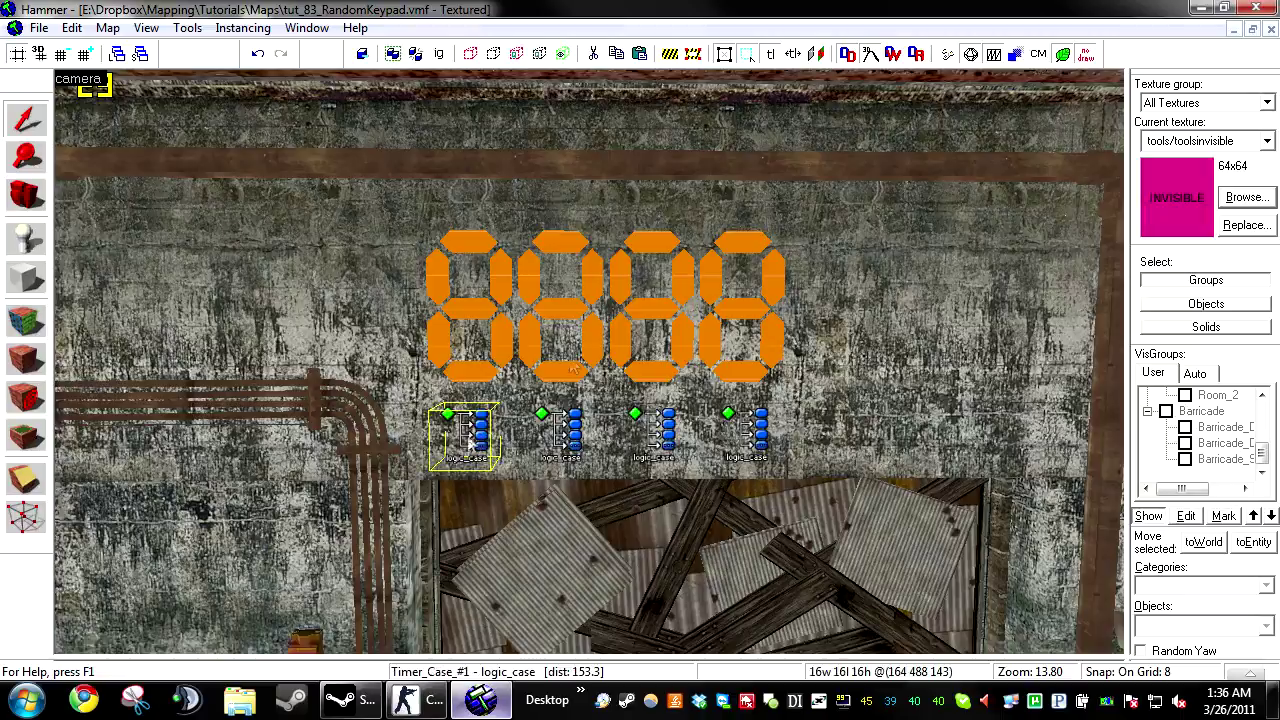
Step: Examine the keypad, its number buttons and the object properties of the keypad model
key(z)
key(s)
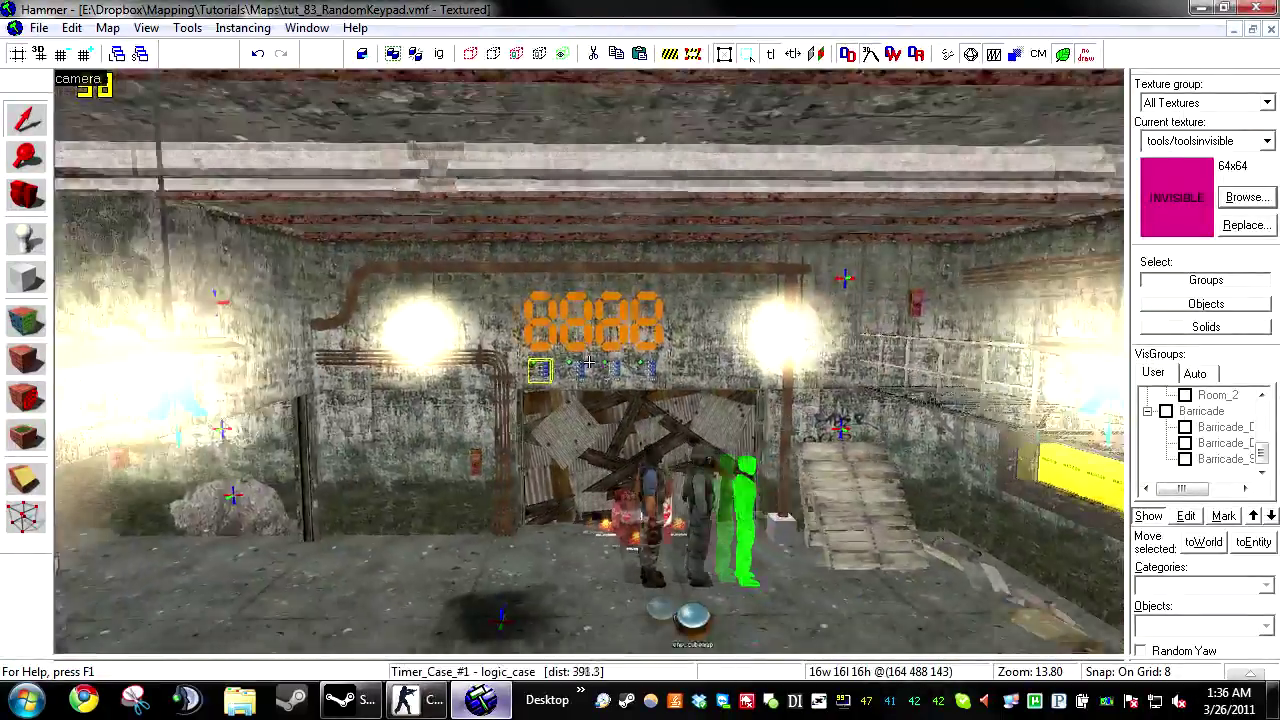
key(s)
key(w)
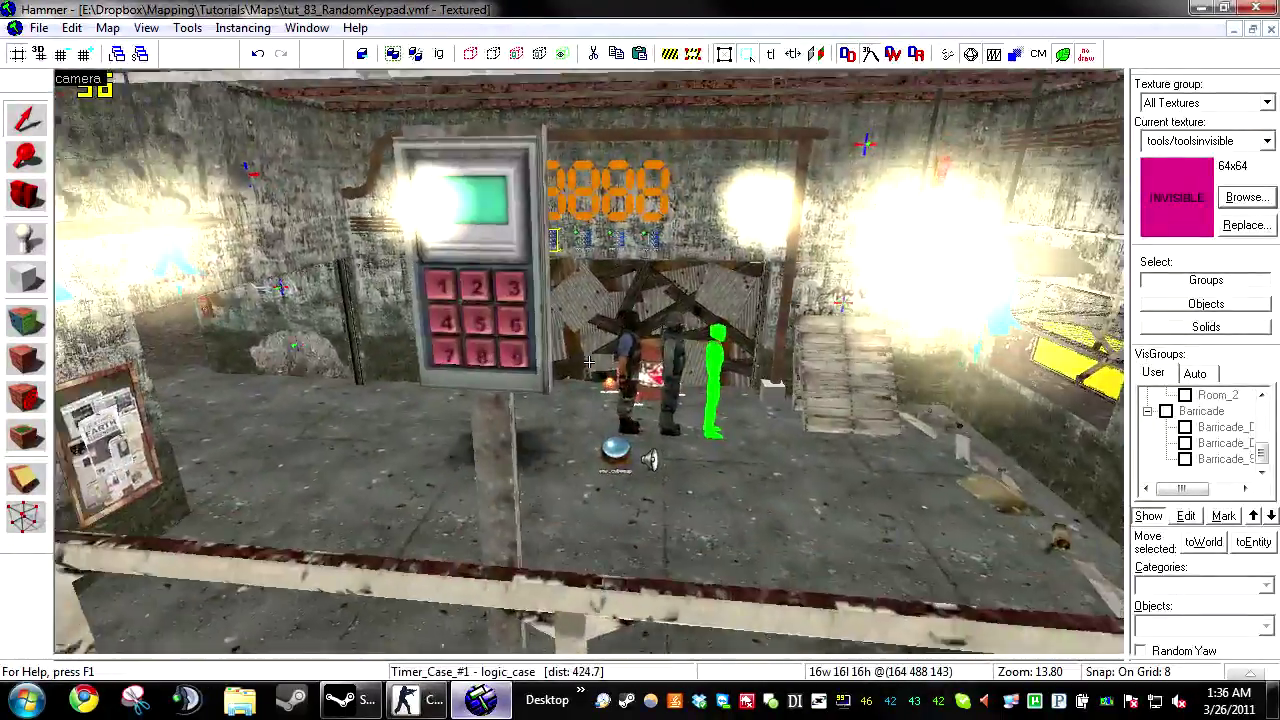
key(d)
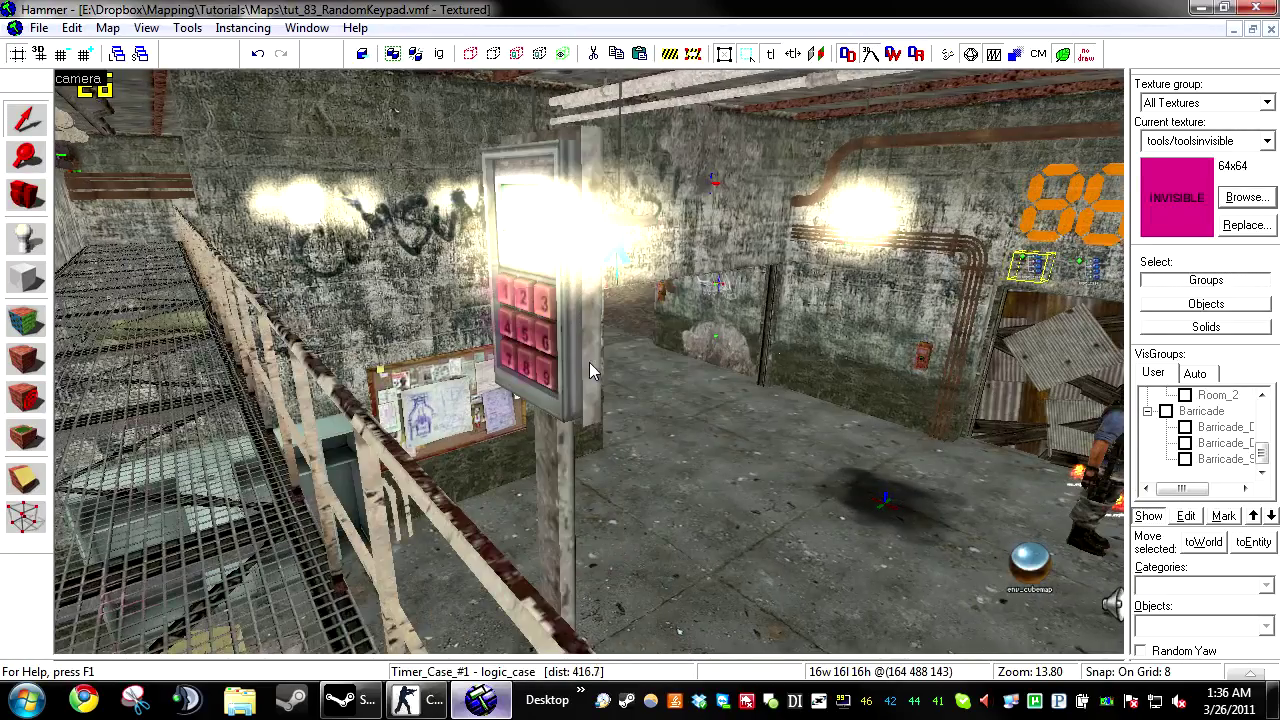
key(a)
key(w)
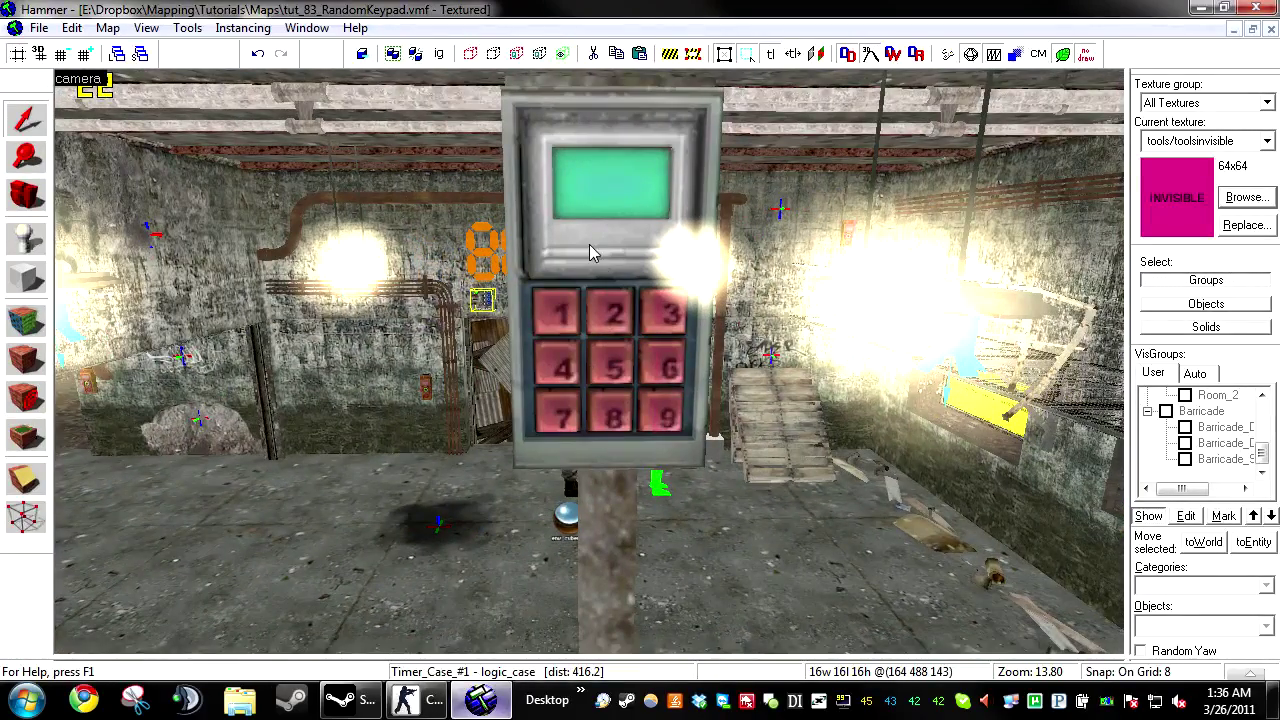
key(z)
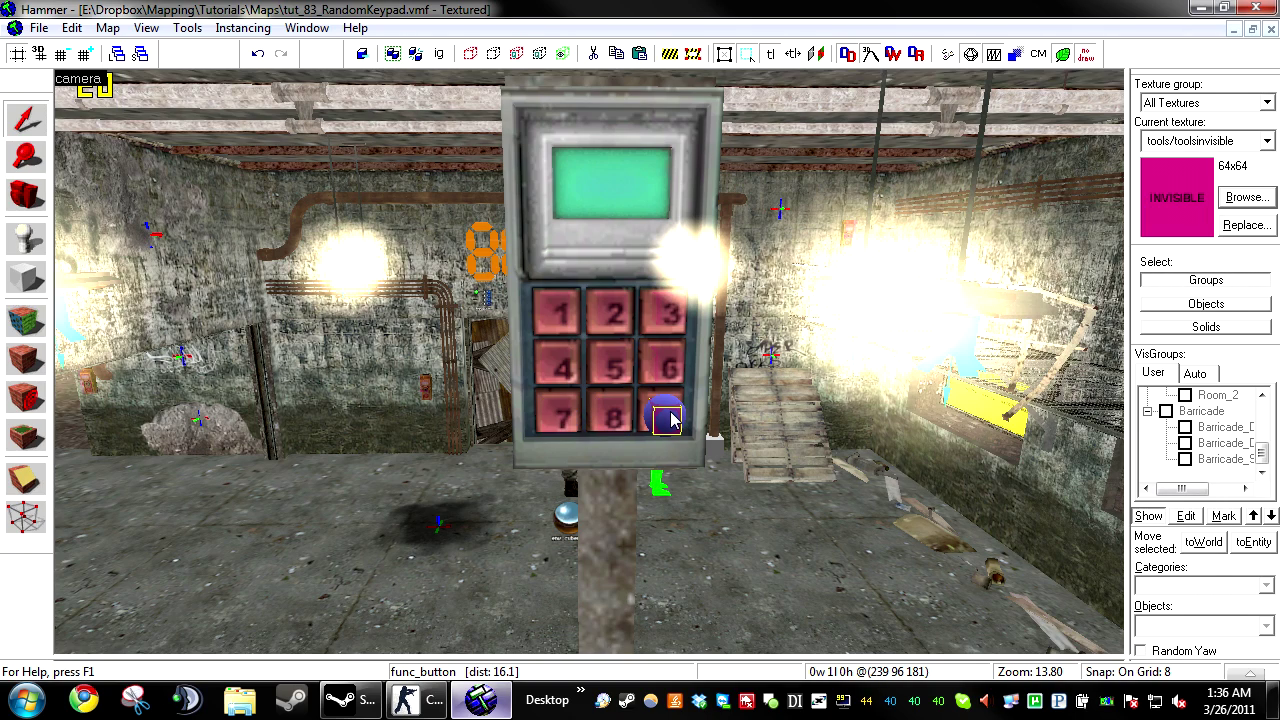
scroll(671, 412, down, 1)
double_click(582, 274)
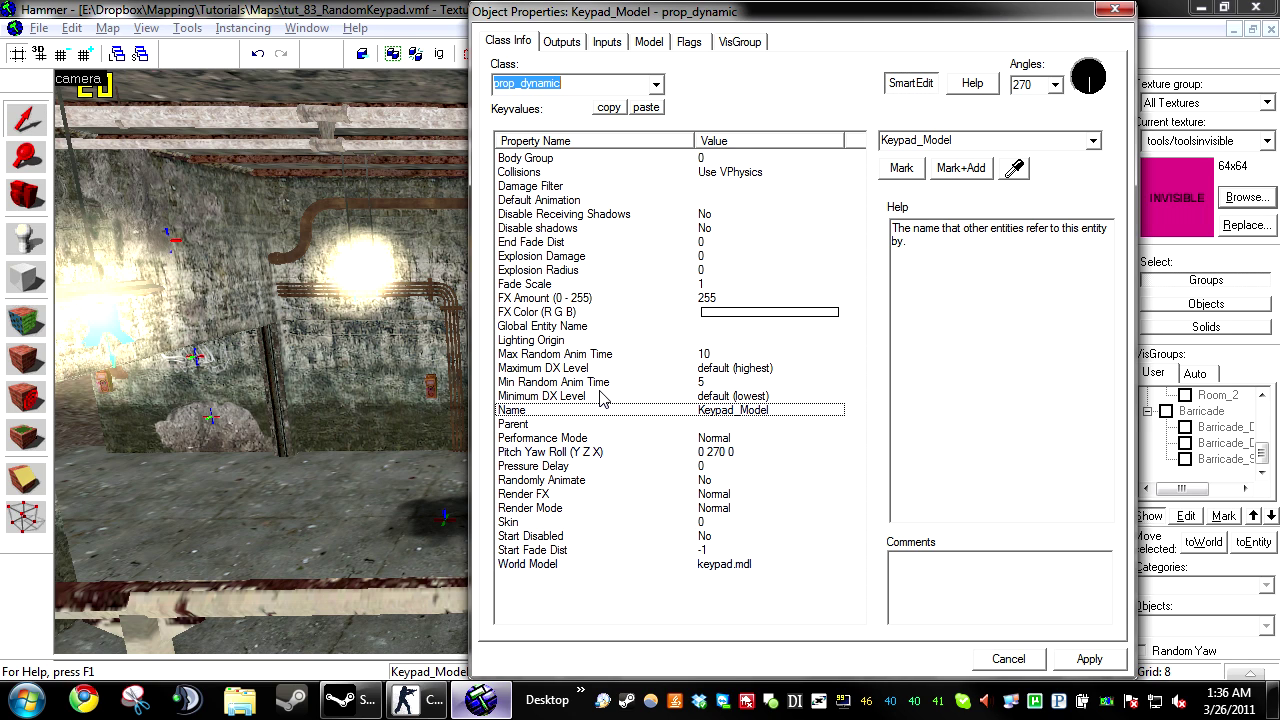
click(1010, 659)
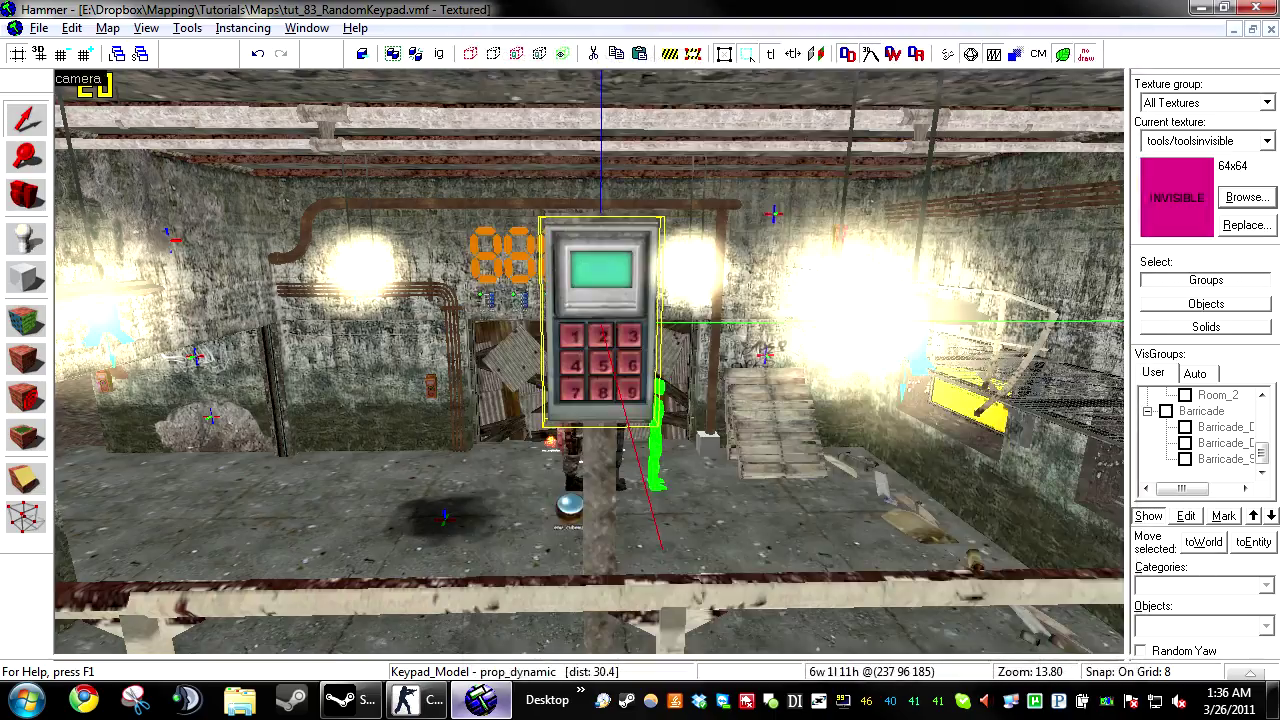
Step: Place a new entity on the walkway grating and set its class to logic_auto
key(z)
key(s)
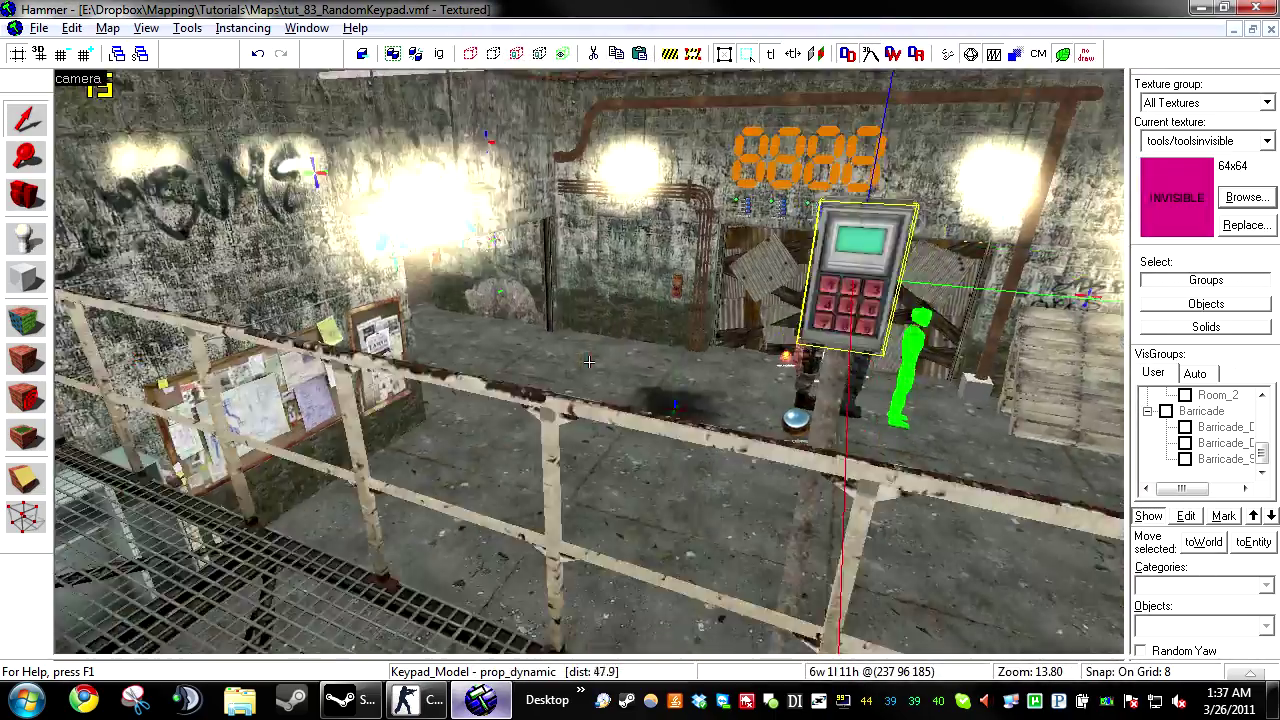
key(s)
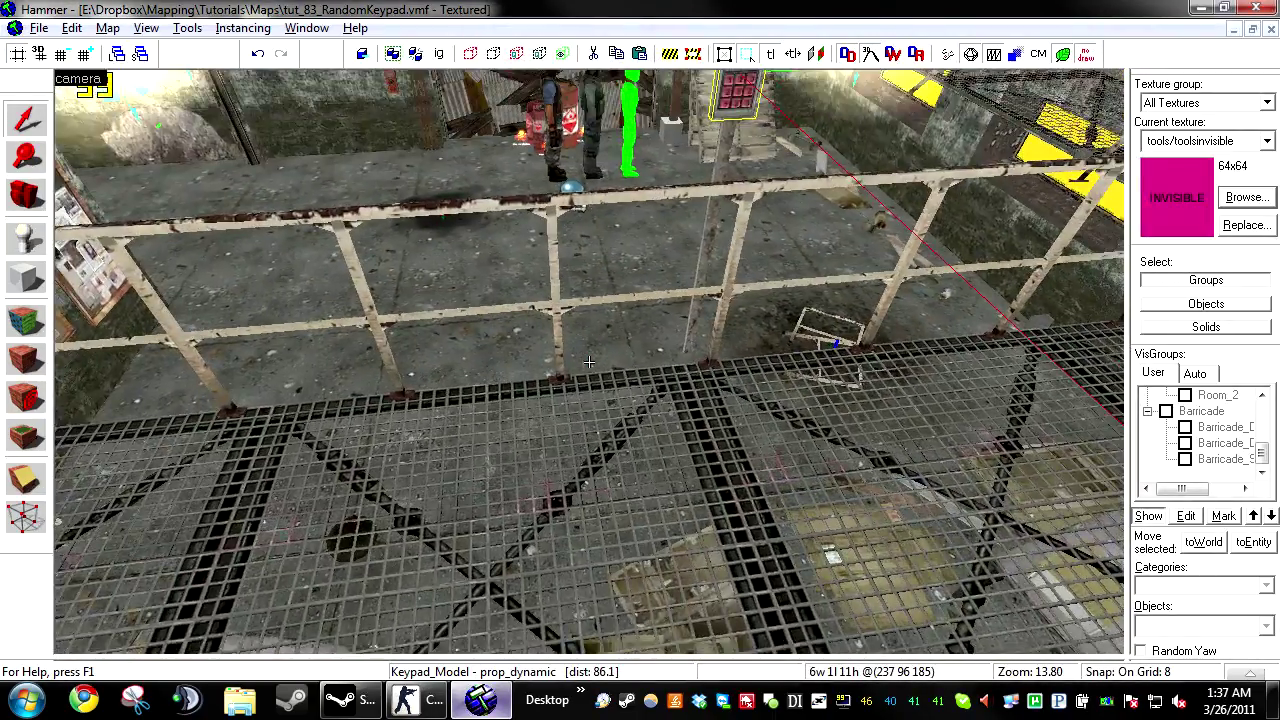
key(z)
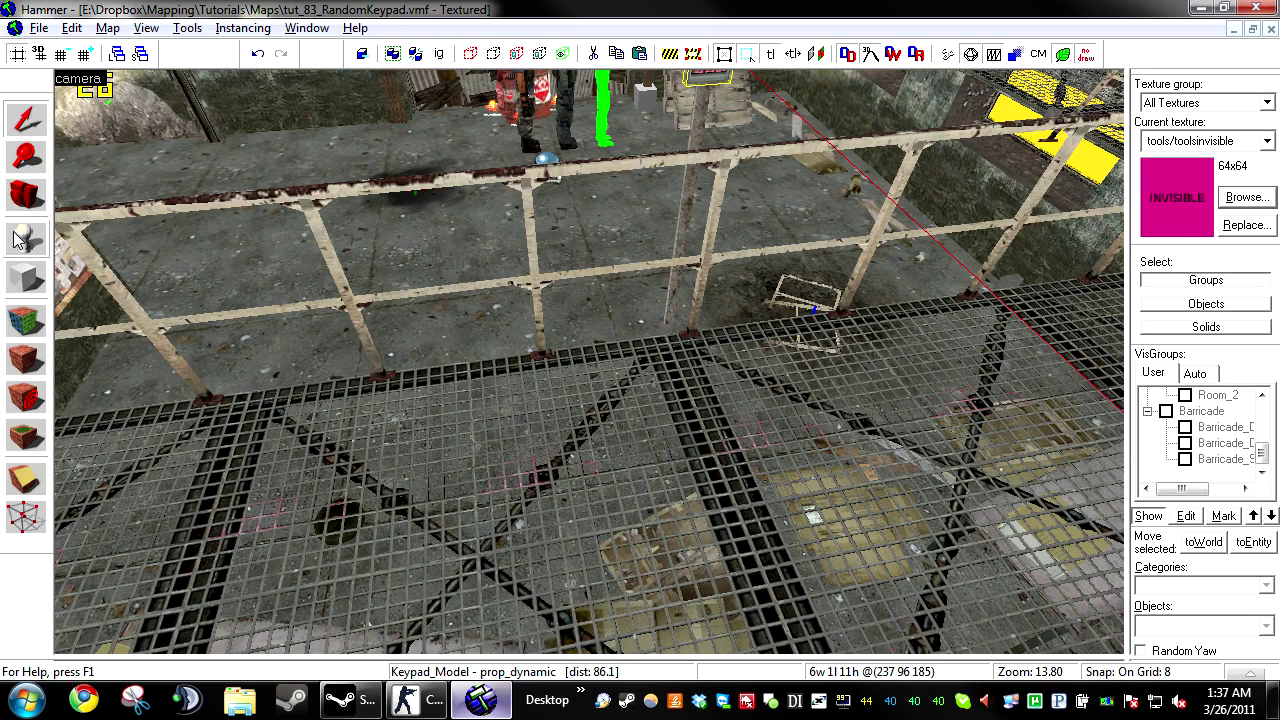
click(18, 236)
click(563, 515)
key(alt+Return)
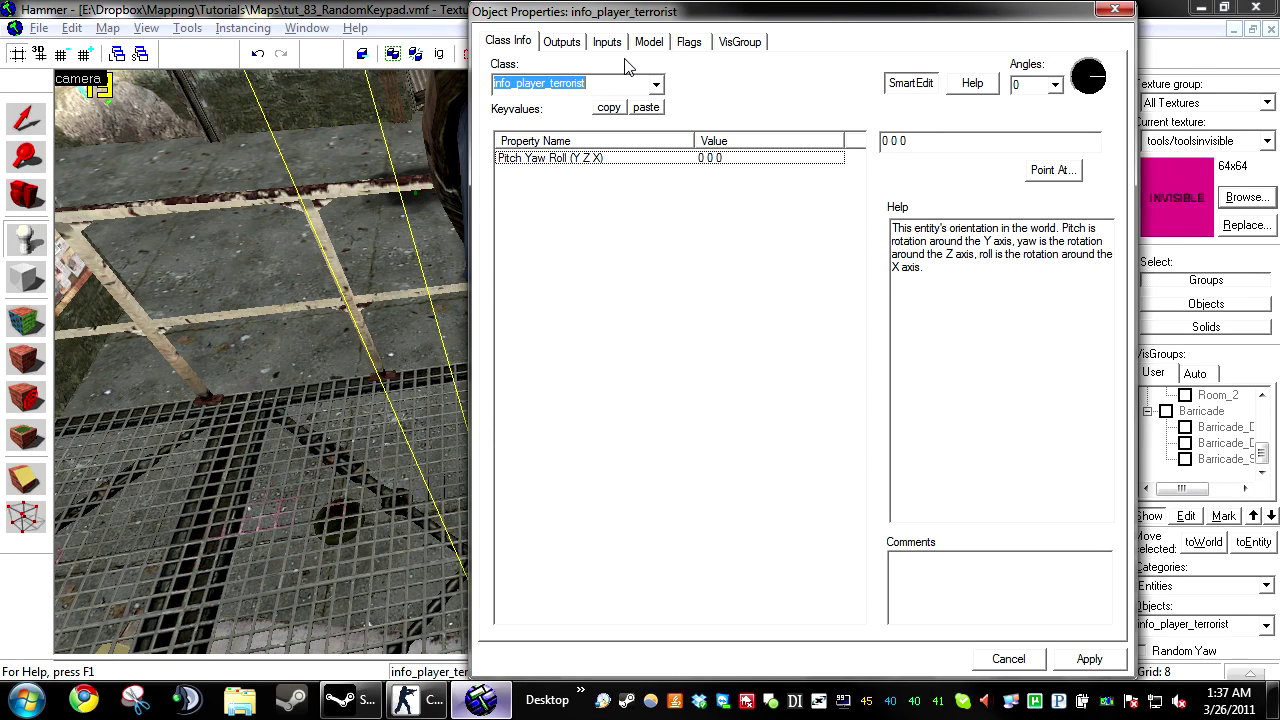
text(logic_auto)
key(Down)
key(Return)
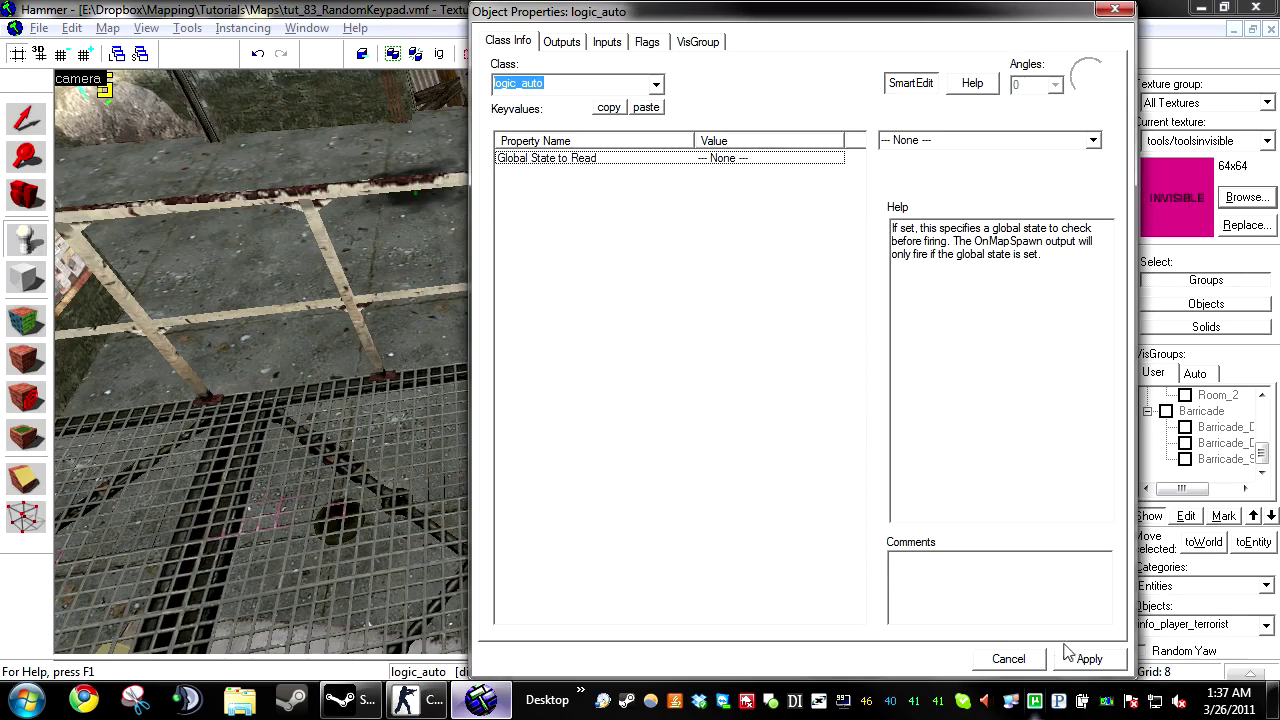
click(1080, 657)
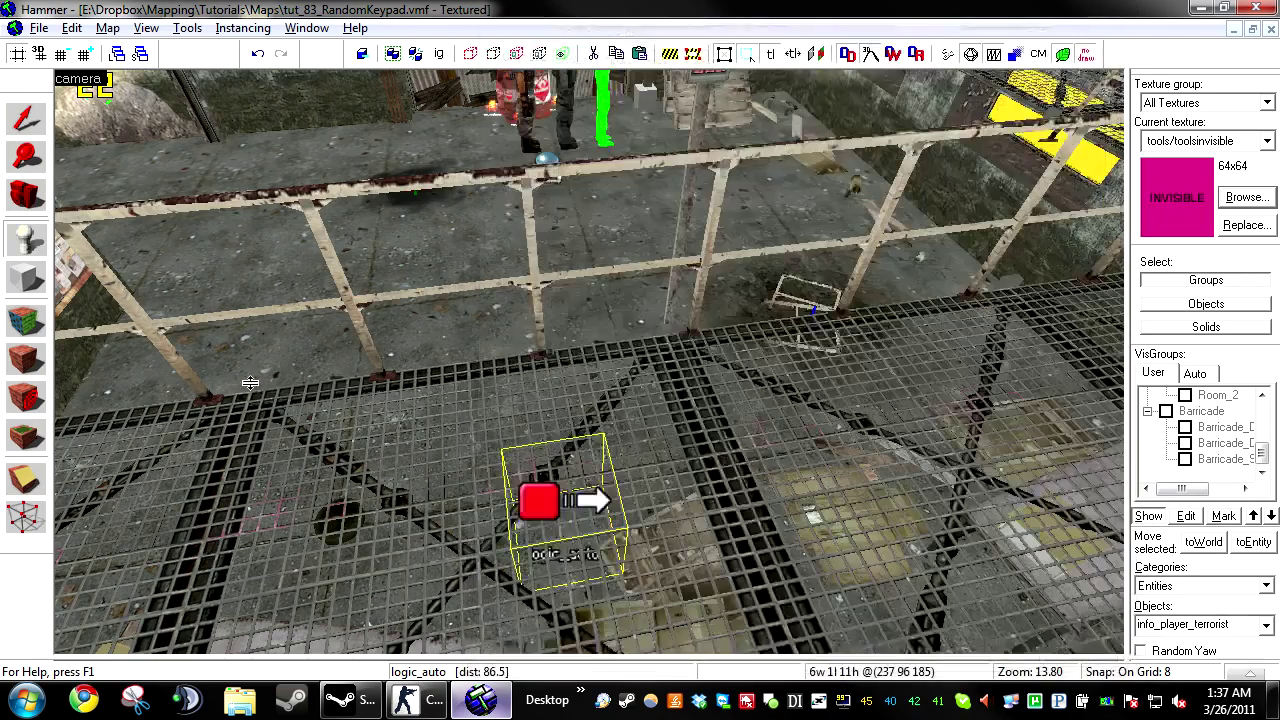
Step: Show the 2D views alongside the camera view and move the logic_auto entity to about 160 80 136
key(shift+z)
key(ctrl+e)
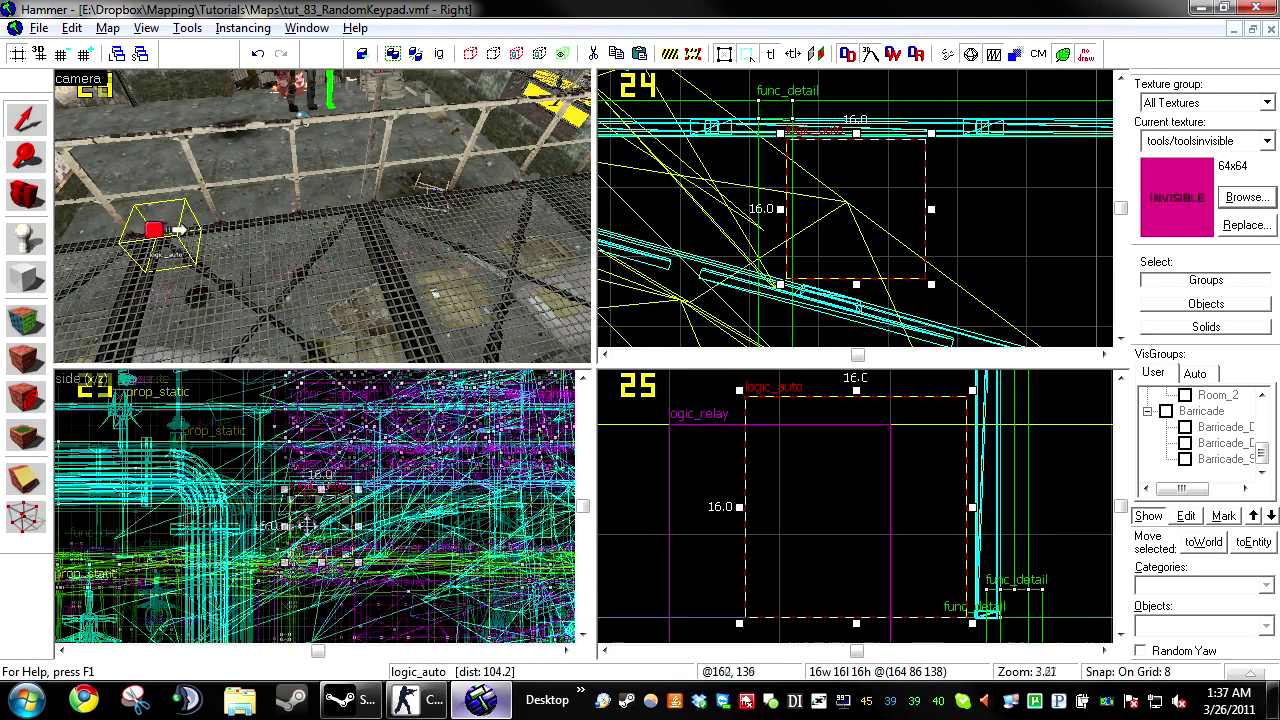
scroll(962, 495, down, 13)
scroll(960, 482, up, 9)
drag(957, 501, 917, 502)
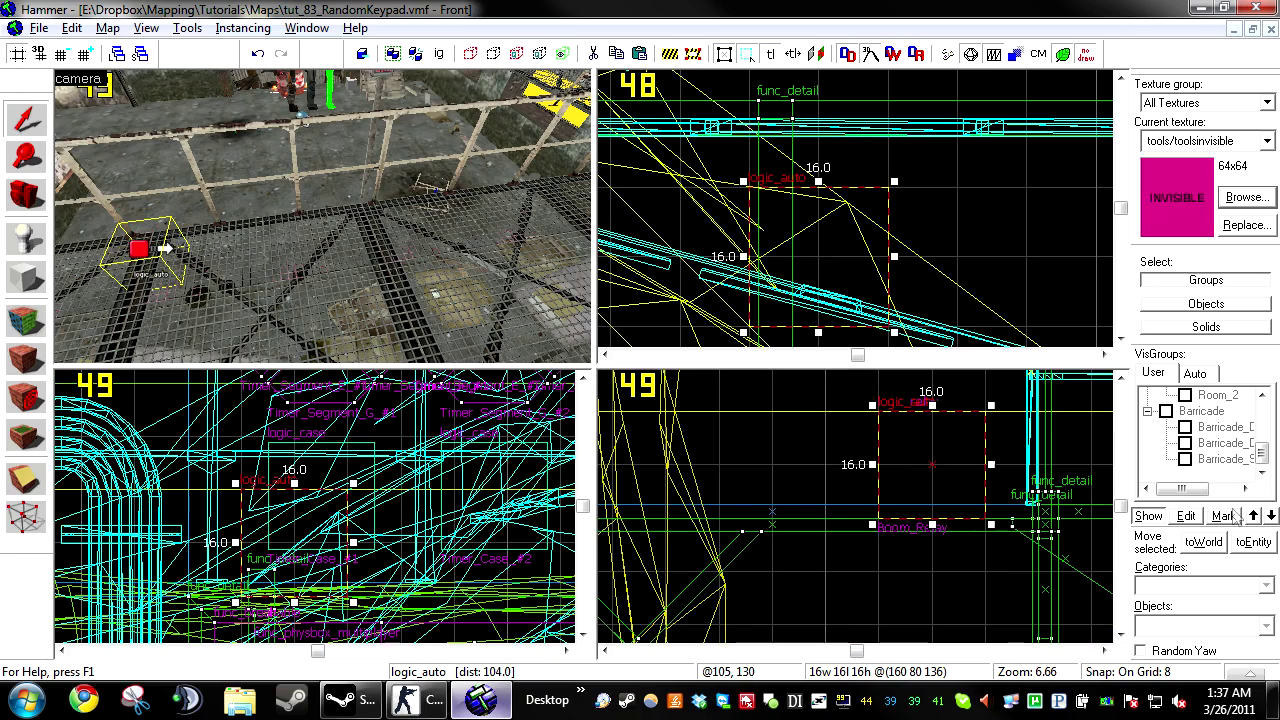
click(1164, 516)
scroll(663, 500, down, 9)
scroll(720, 474, up, 8)
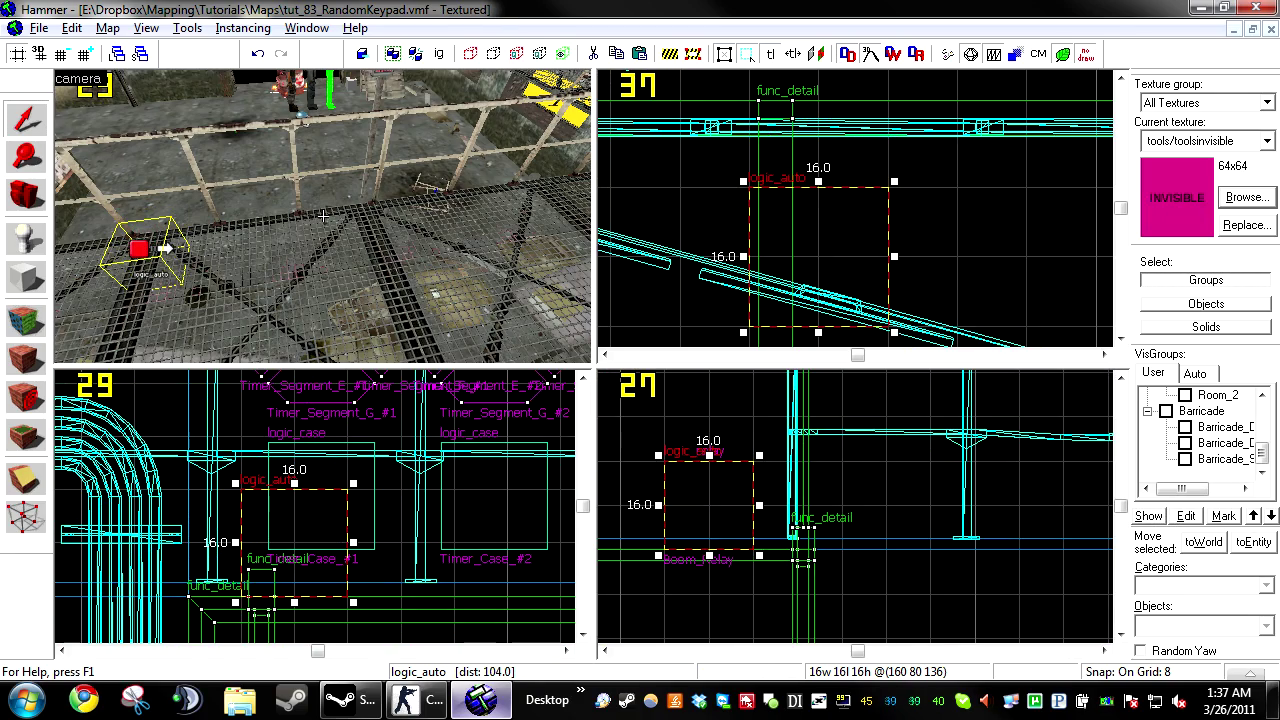
Step: Move the logic_auto entity to about 120 80 136 and place a copy of it at about 136 80 136
key(w)
key(z)
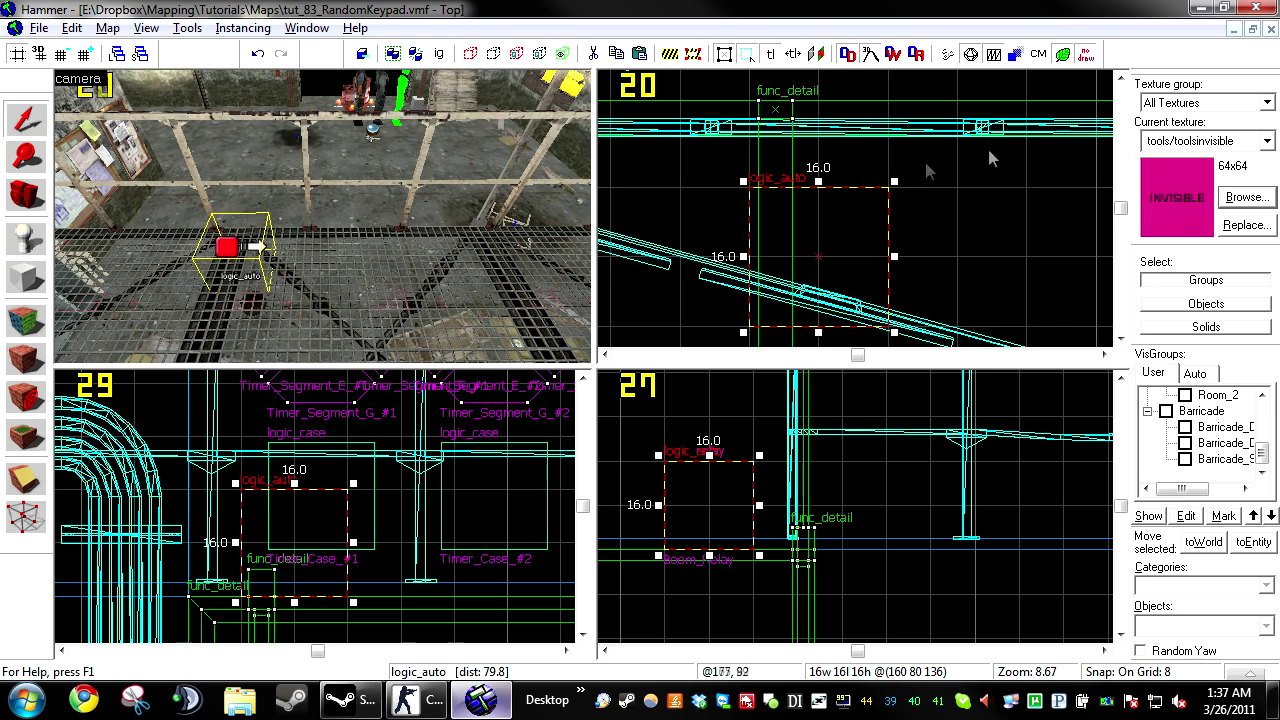
scroll(988, 149, down, 8)
scroll(900, 230, up, 8)
shift+drag(886, 235, 671, 234)
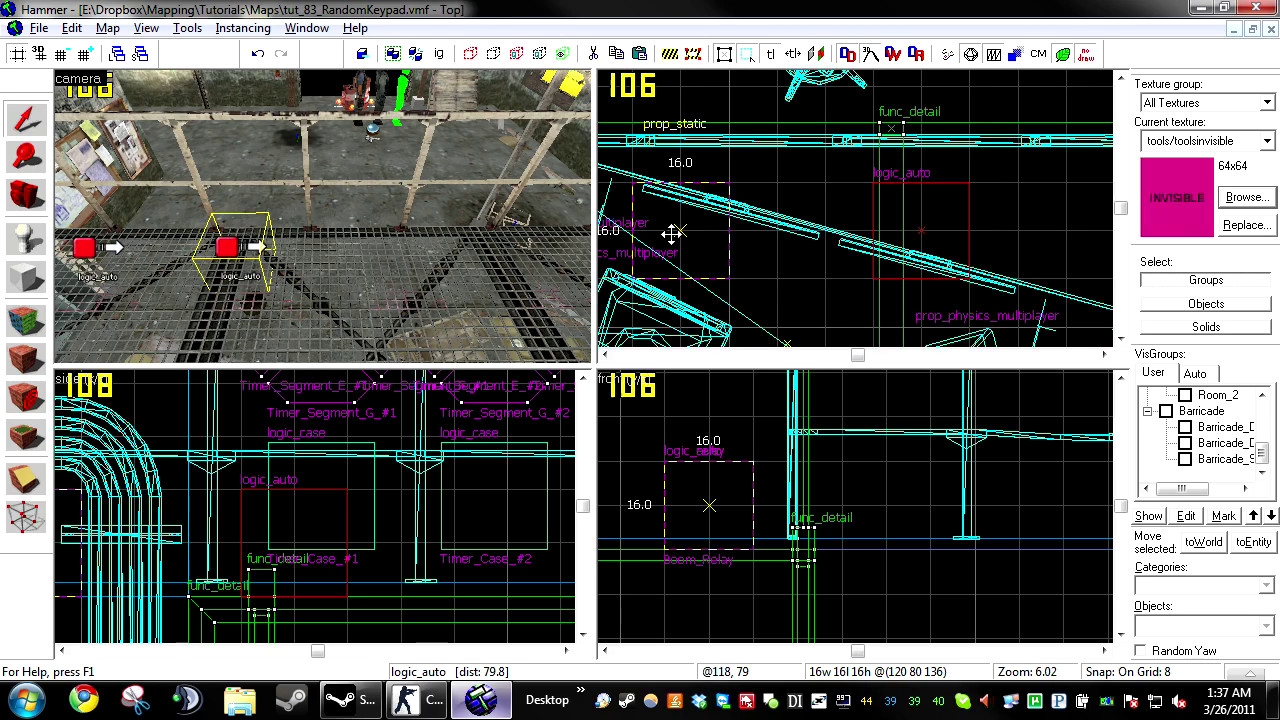
key(a)
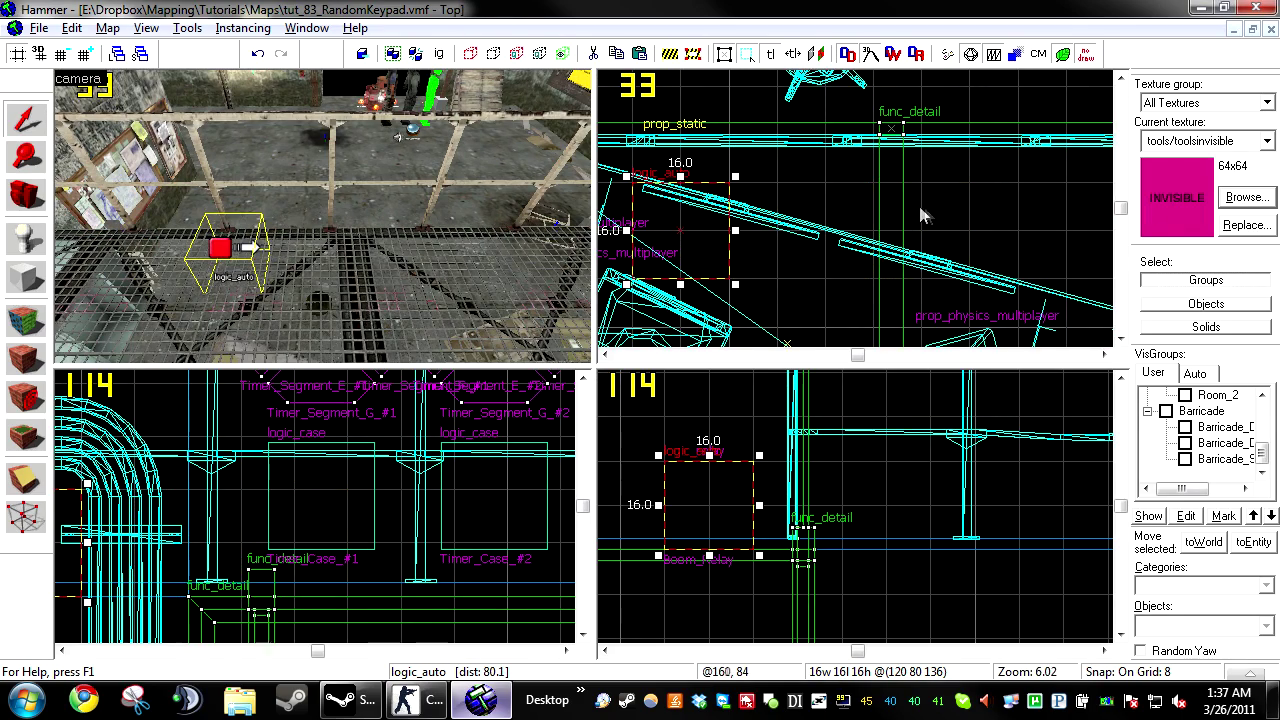
scroll(905, 214, down, 2)
scroll(820, 220, up, 3)
drag(687, 215, 827, 217)
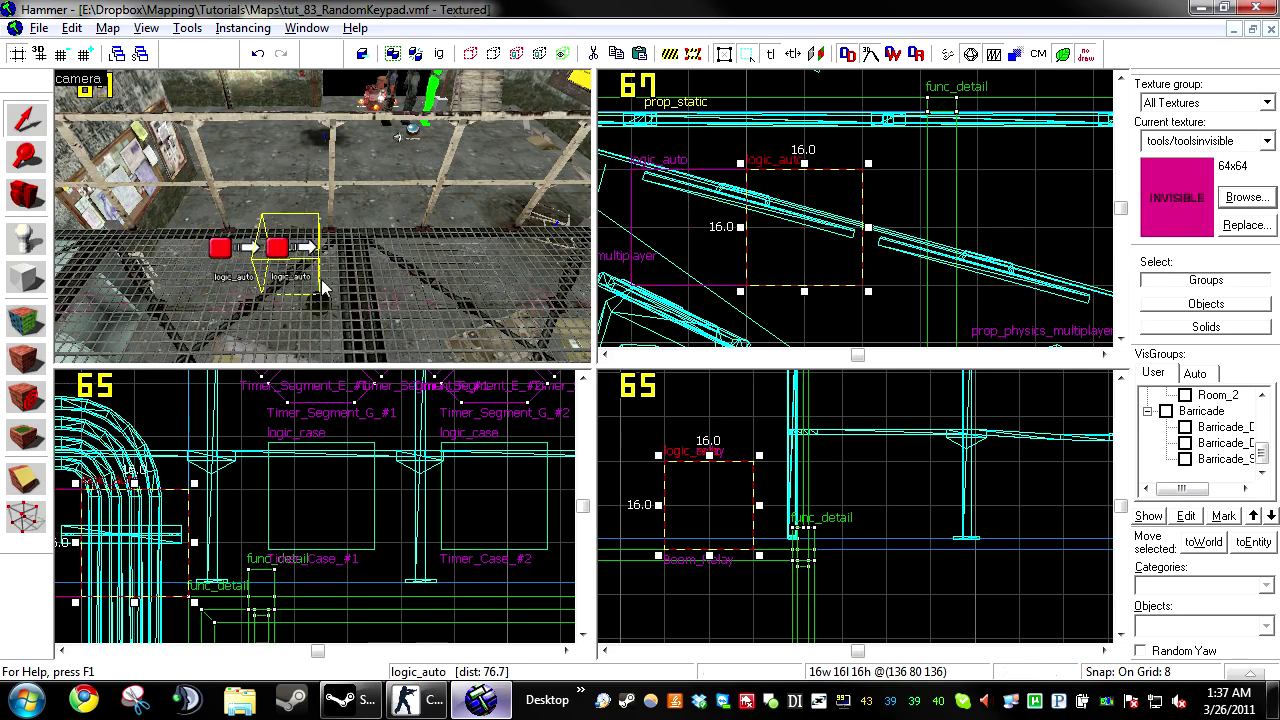
Step: Change the class of the copied logic_auto entity to logic_case
double_click(277, 250)
drag(806, 9, 810, 98)
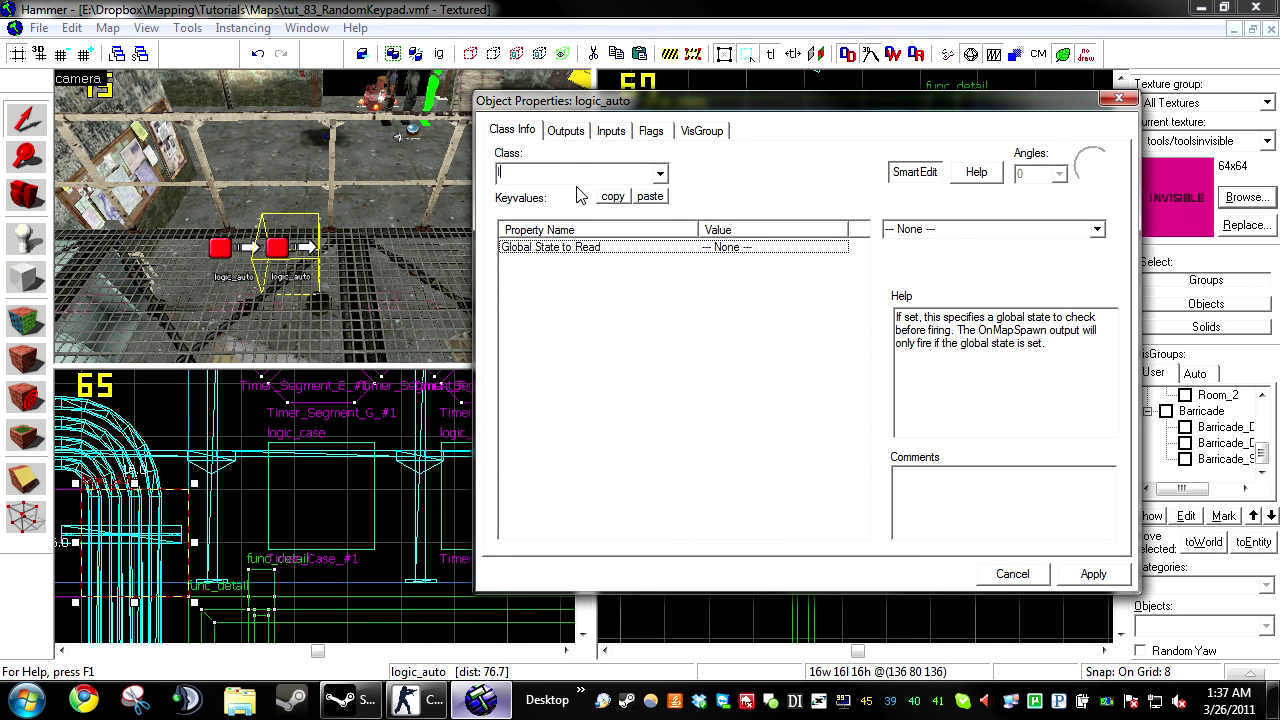
text(loogi)
key(BackSpace)
key(BackSpace)
key(BackSpace)
text(gic)
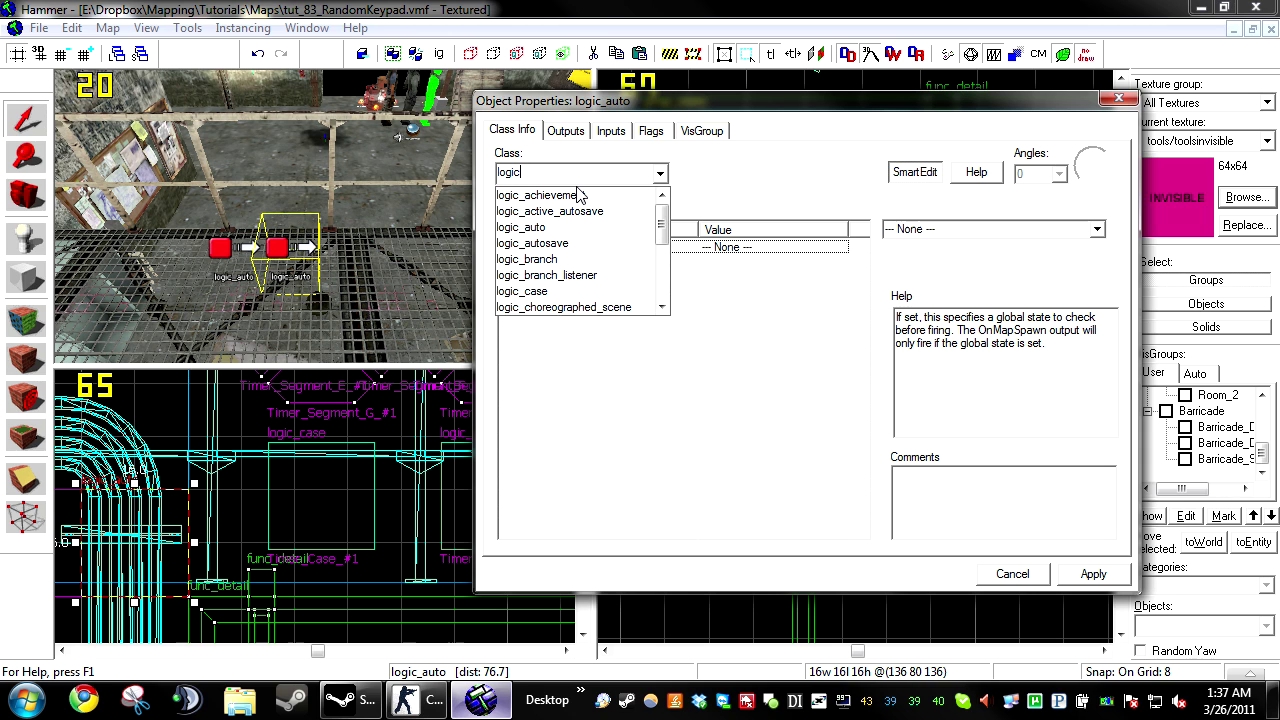
text(_case)
key(Return)
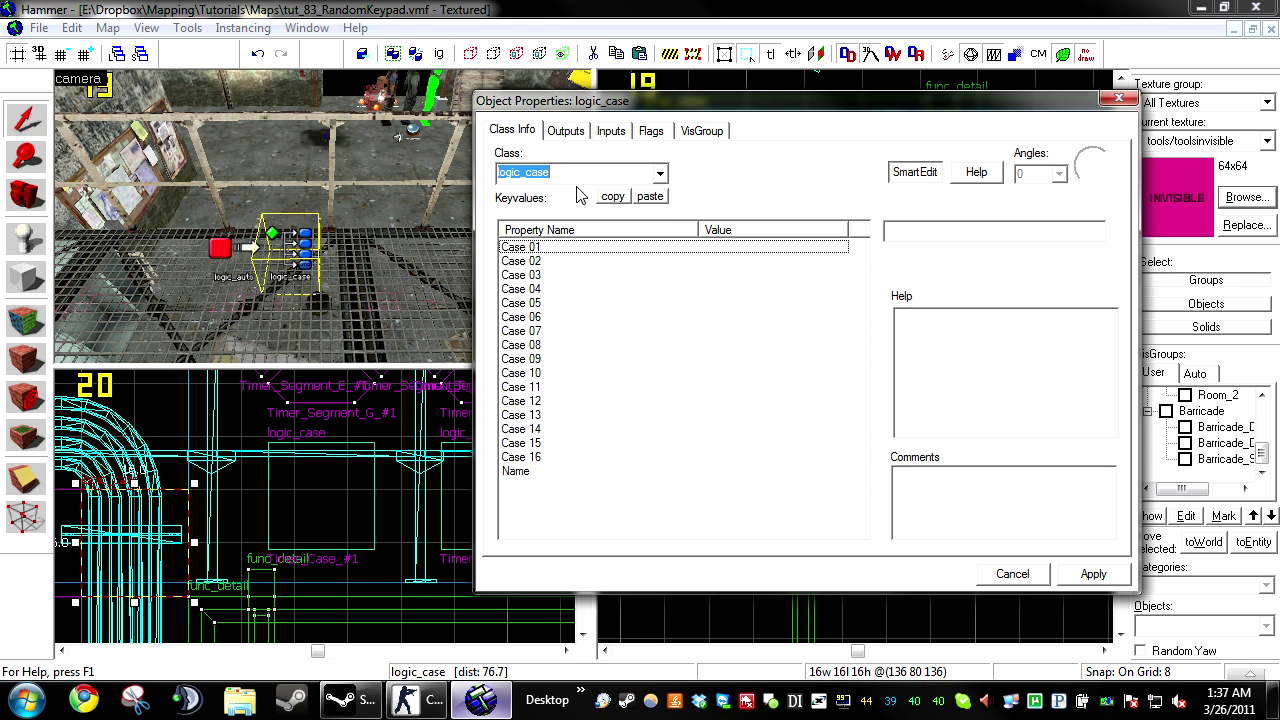
Step: Name the new logic_case entity Kaypad_digit_1_case and apply its properties
click(516, 471)
text(Kaypad_digi)
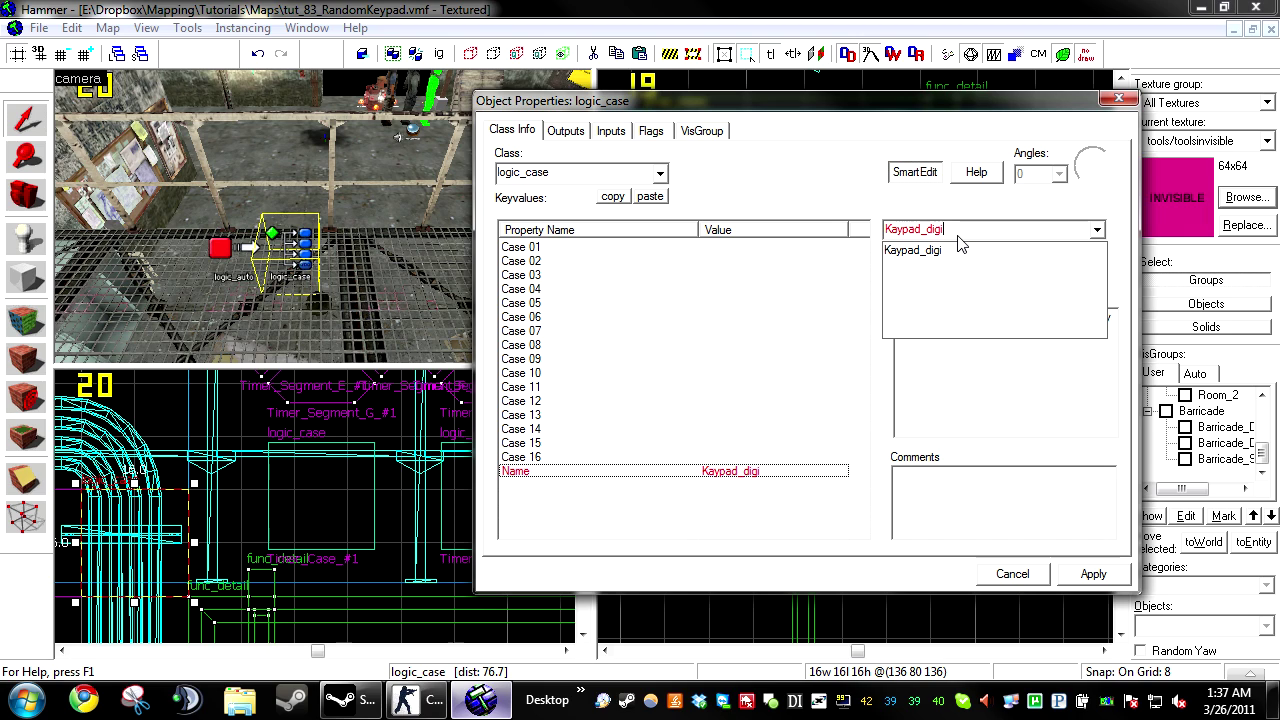
text(t_1_case)
key(Return)
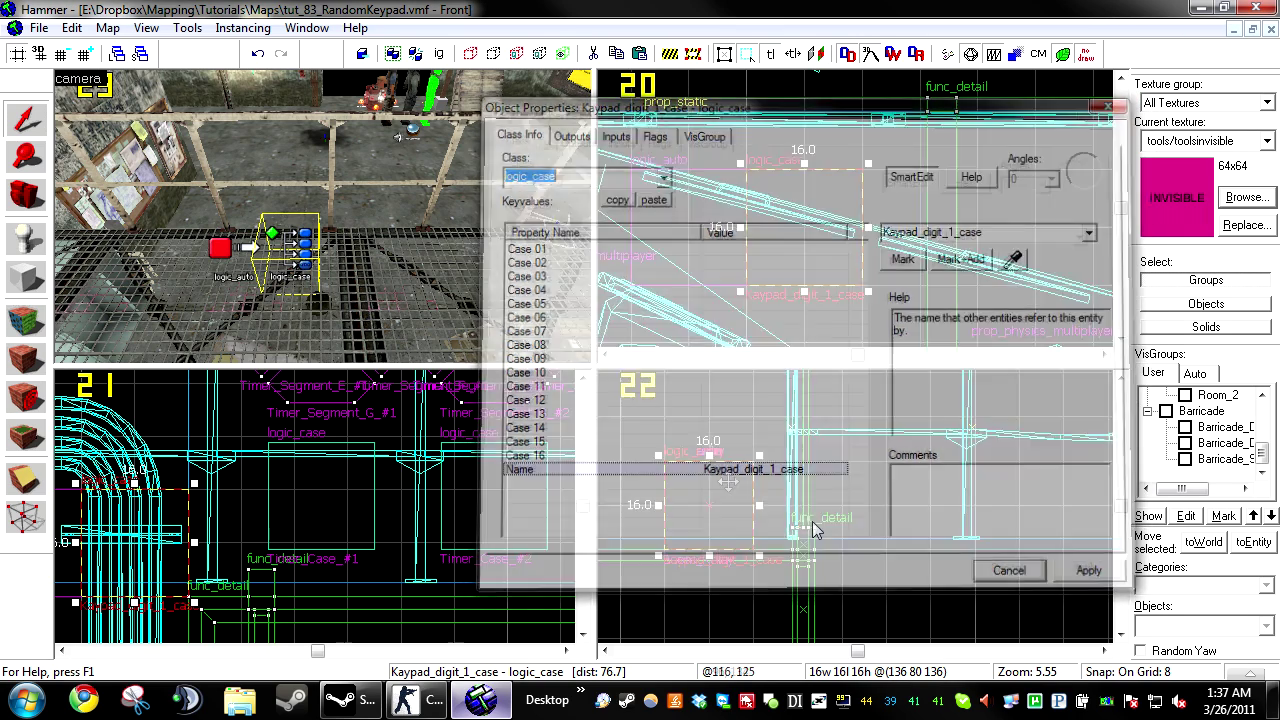
Step: Duplicate the Kaypad_digit_1_case entity directly above the original and rename the copy Kaypad_digit_2_case
scroll(795, 541, down, 6)
scroll(745, 495, up, 5)
mouse_move(805, 591)
shift+mouse_down()
mouse_move(793, 495)
mouse_move(809, 524)
shift+mouse_up()
key(alt+Return)
double_click(971, 230)
click(972, 232)
key(BackSpace)
text(2)
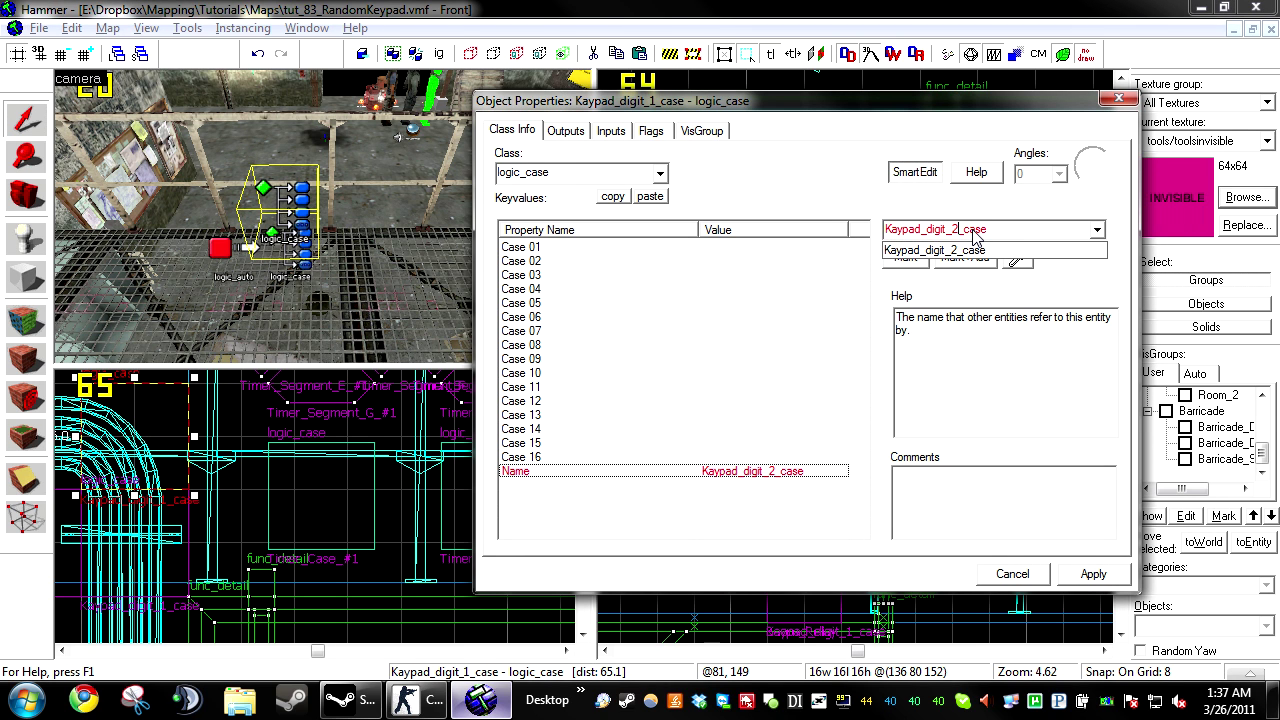
key(Return)
click(1090, 573)
click(1012, 574)
Step: Duplicate the Kaypad_digit_2_case entity directly above the original at about 136 80 168 and rename the copy Kaypad_digit_3_case
shift+drag(793, 534, 793, 447)
key(alt+Return)
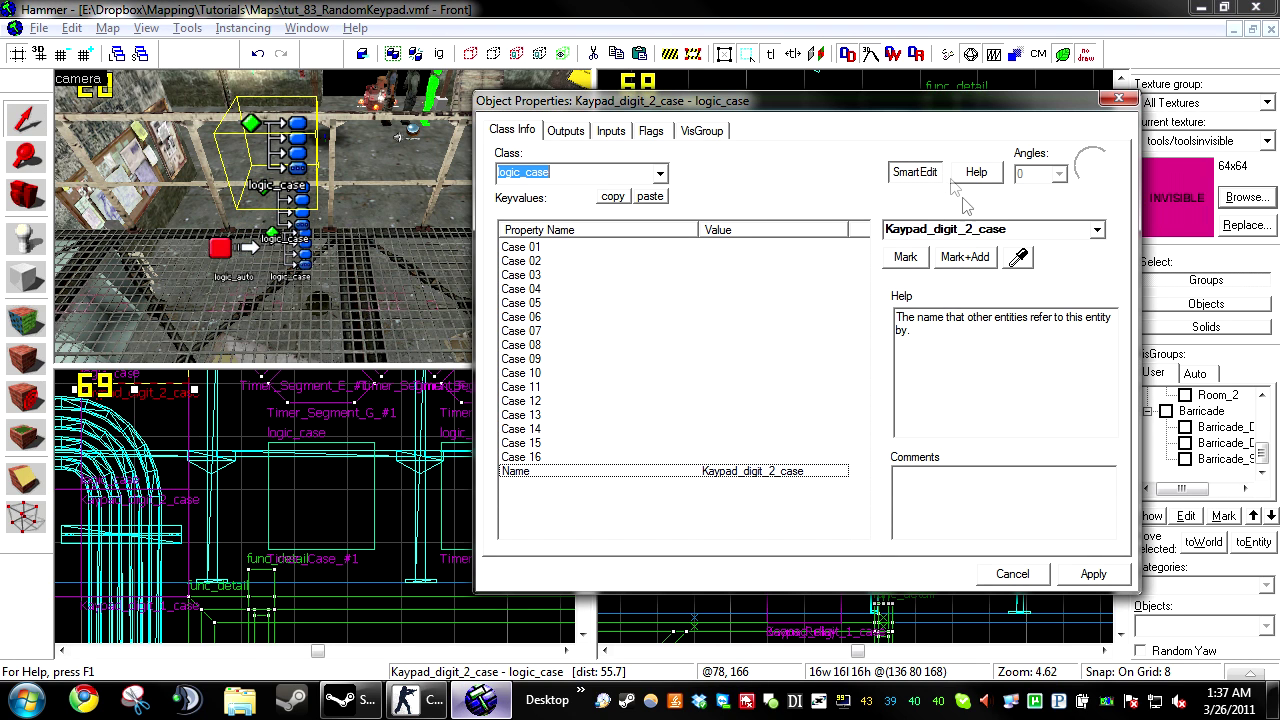
click(975, 229)
key(End)
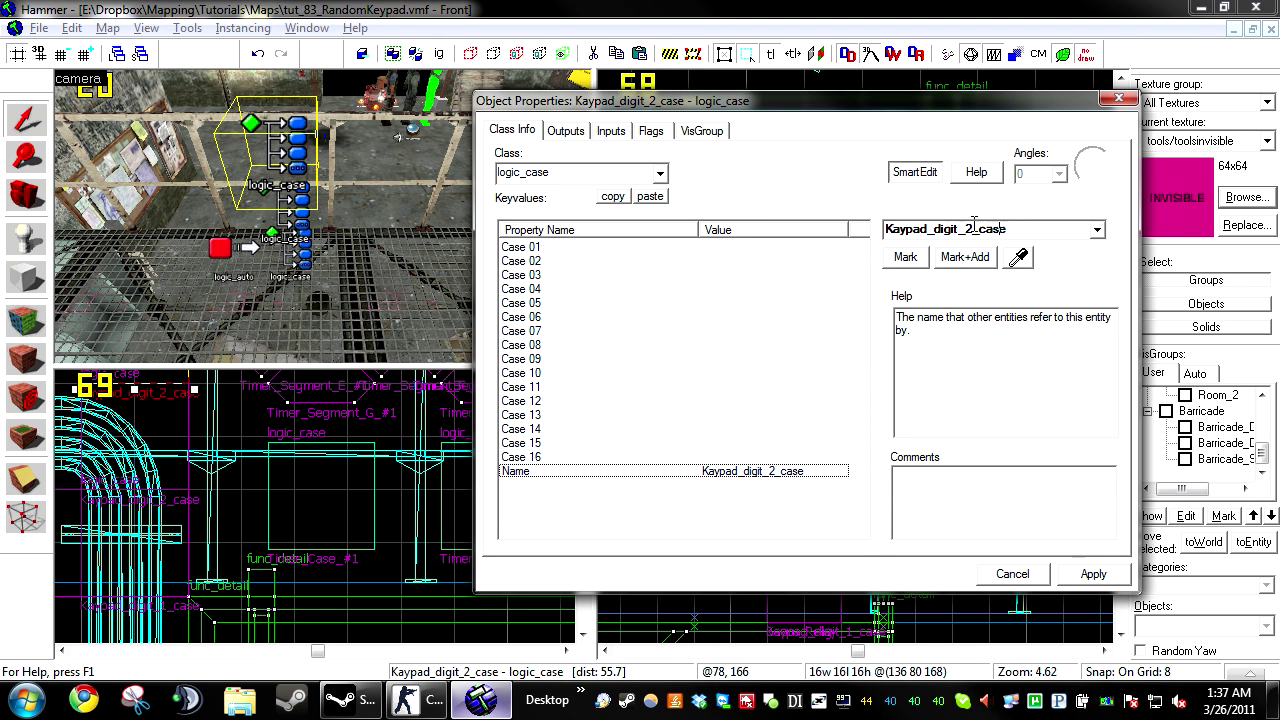
key(Left)
key(Left)
key(Left)
key(Left)
key(Left)
key(BackSpace)
text(3)
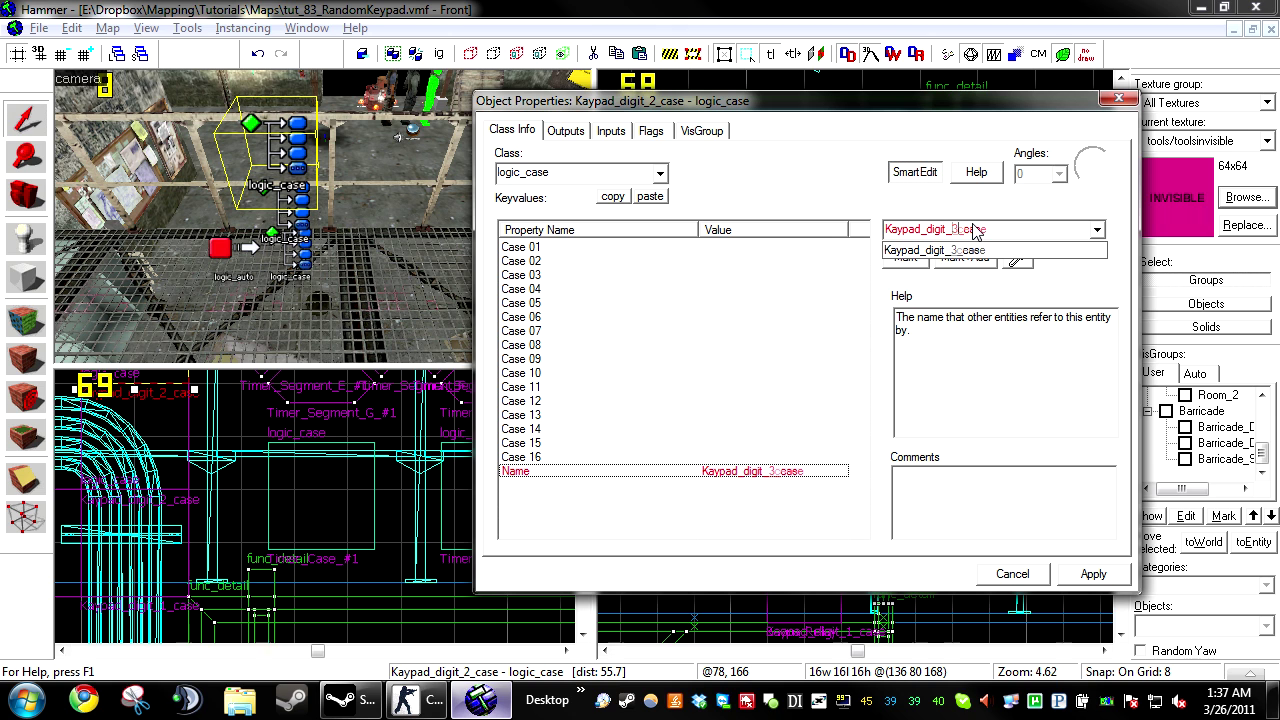
Step: Duplicate the Kaypad_digit_3_case entity above itself at about 136 80 184, rename the copy Kaypad_digit_4_case and apply its properties
scroll(266, 555, down, 6)
scroll(240, 490, up, 3)
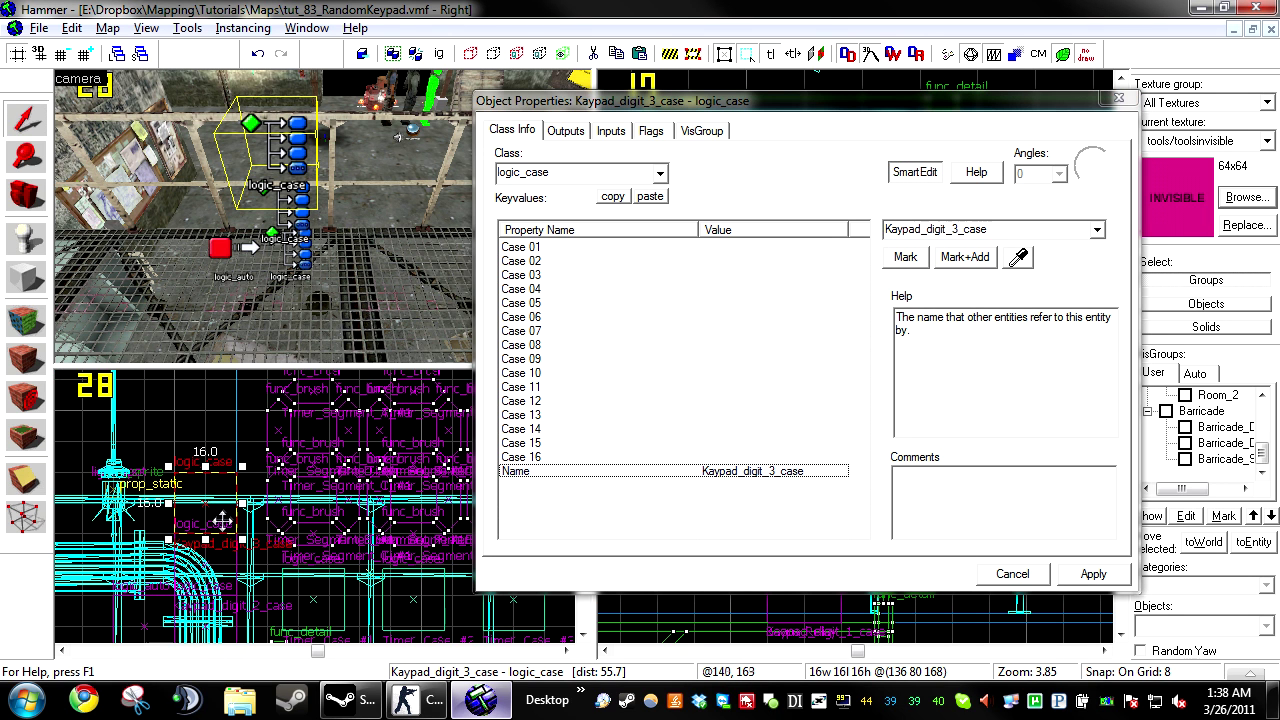
shift+drag(223, 523, 221, 462)
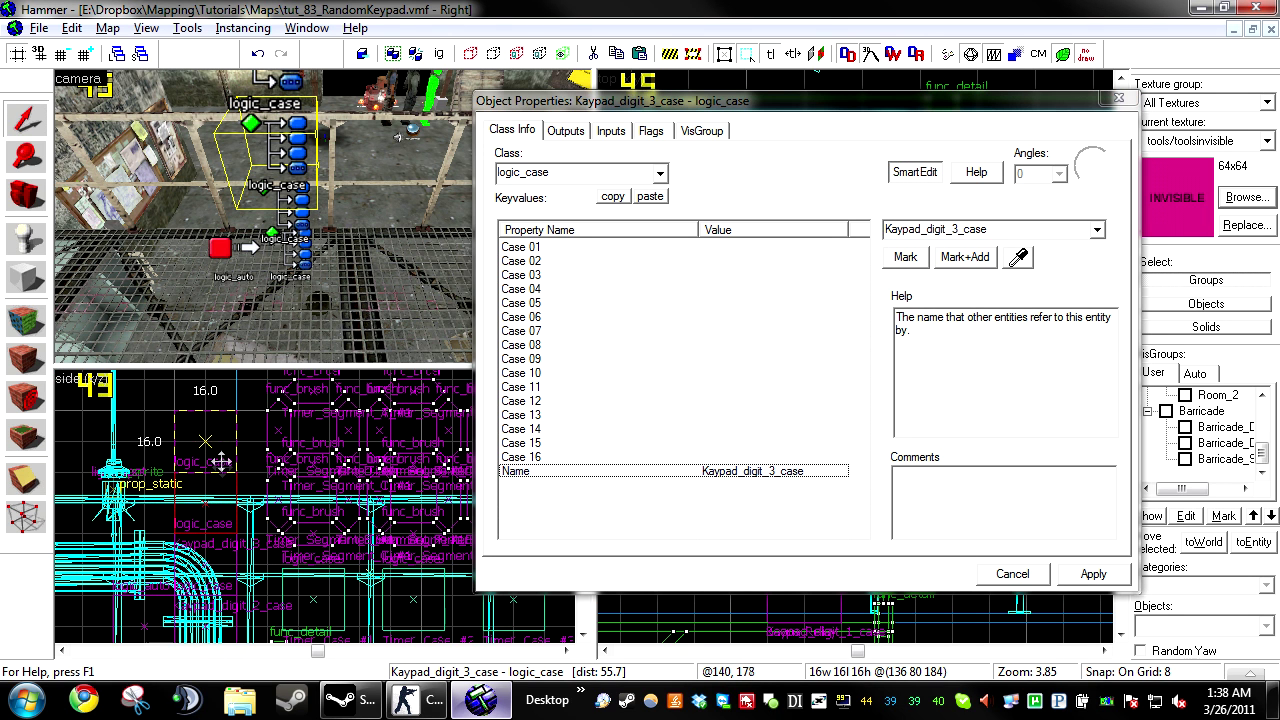
click(979, 234)
click(979, 234)
key(BackSpace)
text(4)
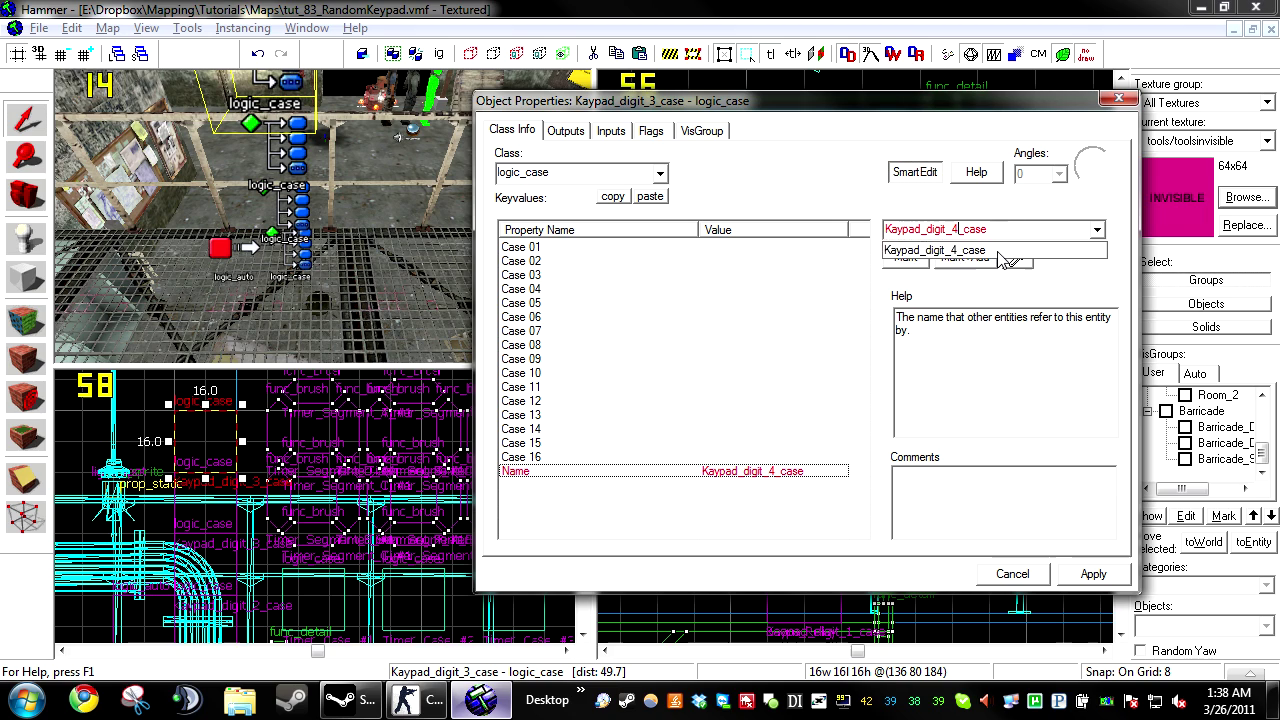
click(1074, 580)
click(1036, 576)
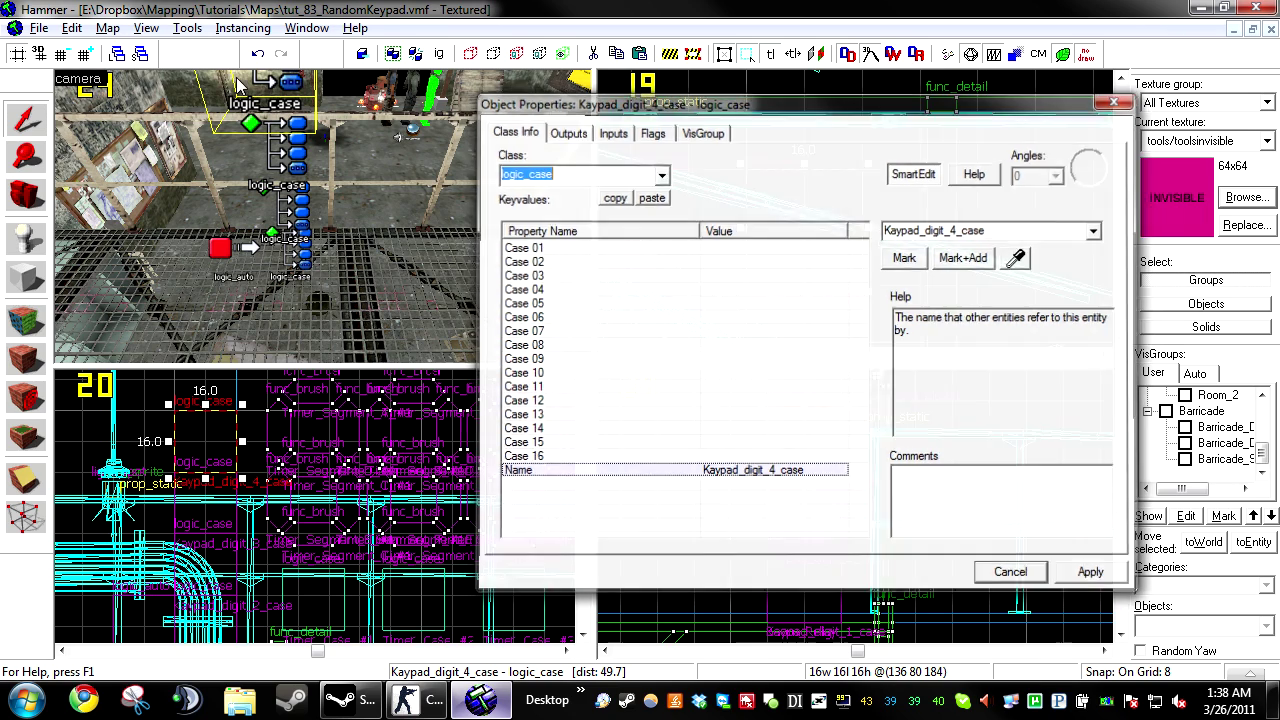
Step: Select the four logic_case entities and place a copy of the column beside them at about 152 80 160
ctrl+click(300, 160)
ctrl+click(296, 155)
ctrl+click(290, 204)
ctrl+click(290, 236)
ctrl+click(305, 261)
ctrl+click(303, 233)
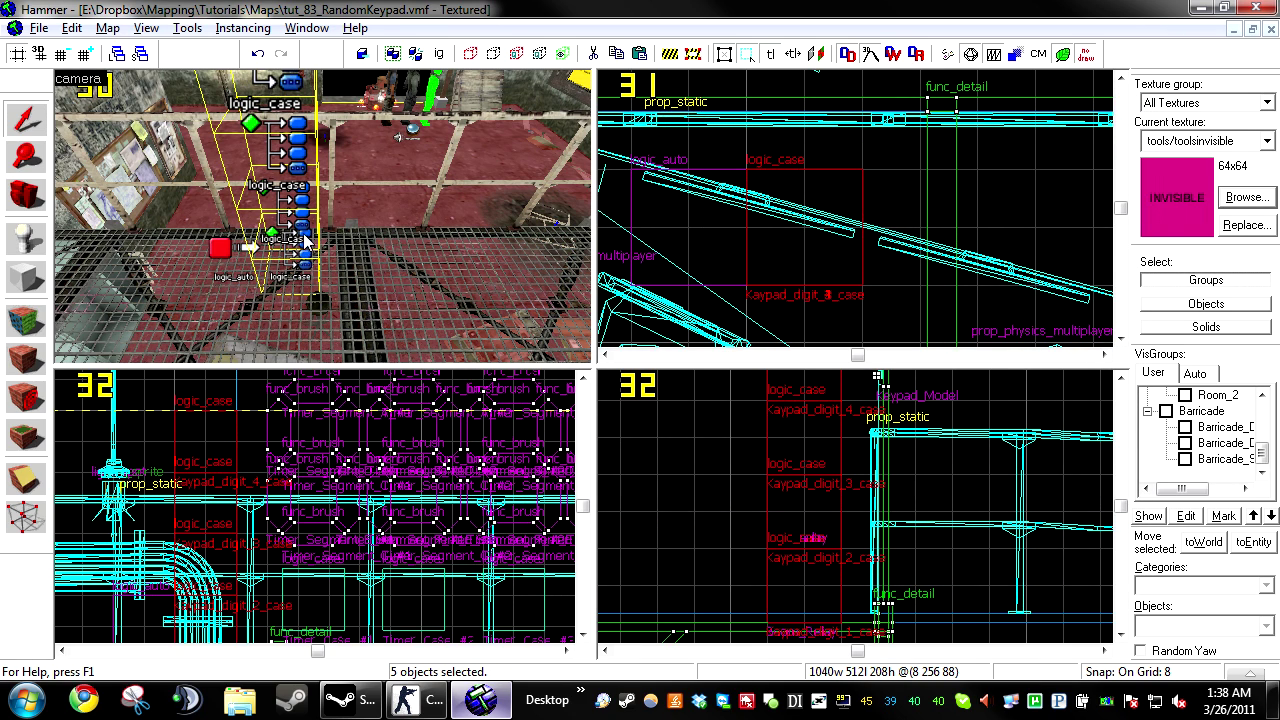
ctrl+click(380, 206)
scroll(828, 207, down, 4)
shift+drag(828, 207, 896, 207)
Step: Change the class of the four copied logic_case entities to logic_compare
key(alt+Return)
drag(541, 200, 534, 198)
text(compare)
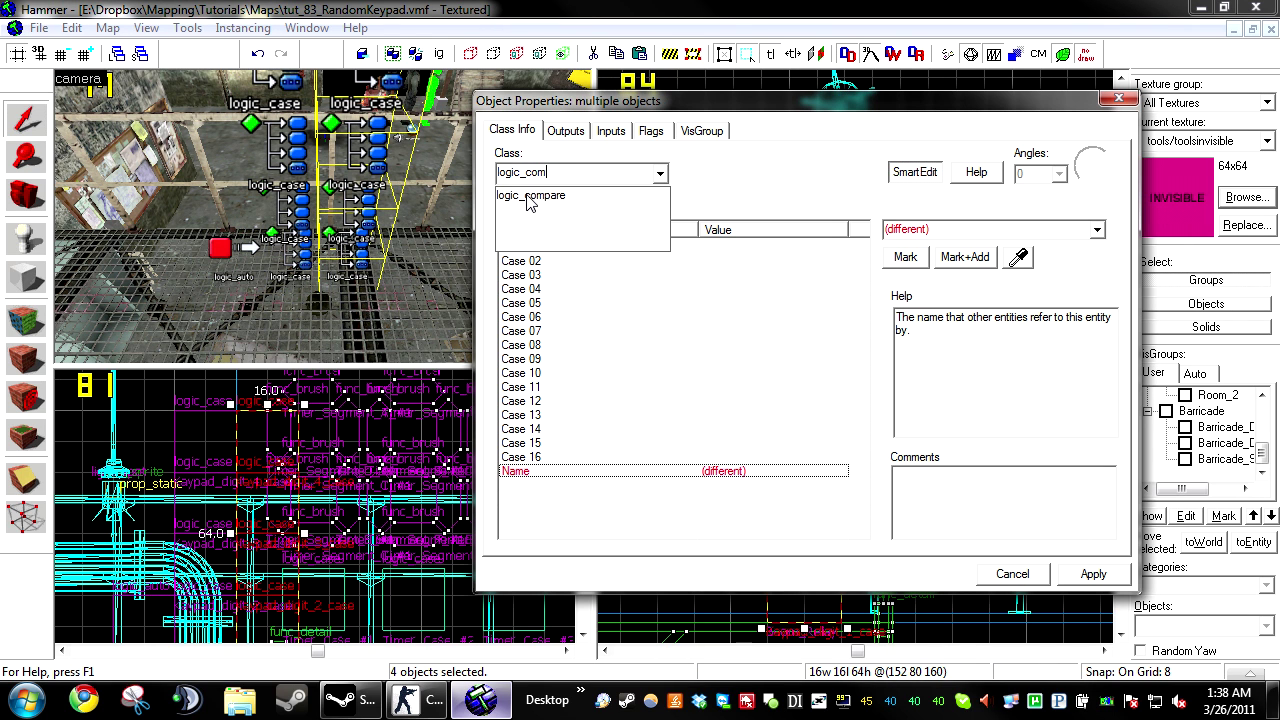
key(Return)
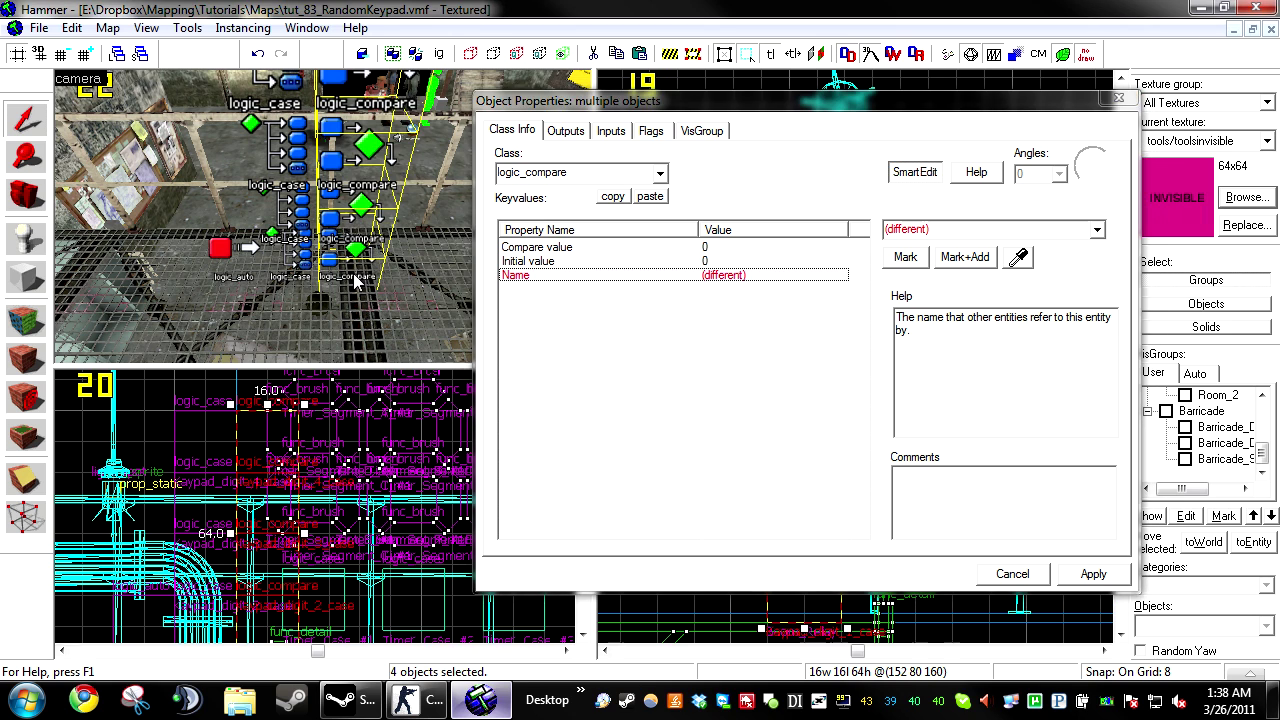
Step: Rename the two lowest logic_compare entities Kaypad_digit_1_compare and Kaypad_digit_2_compare, from the bottom up
click(355, 265)
drag(1007, 229, 988, 257)
text(ompare)
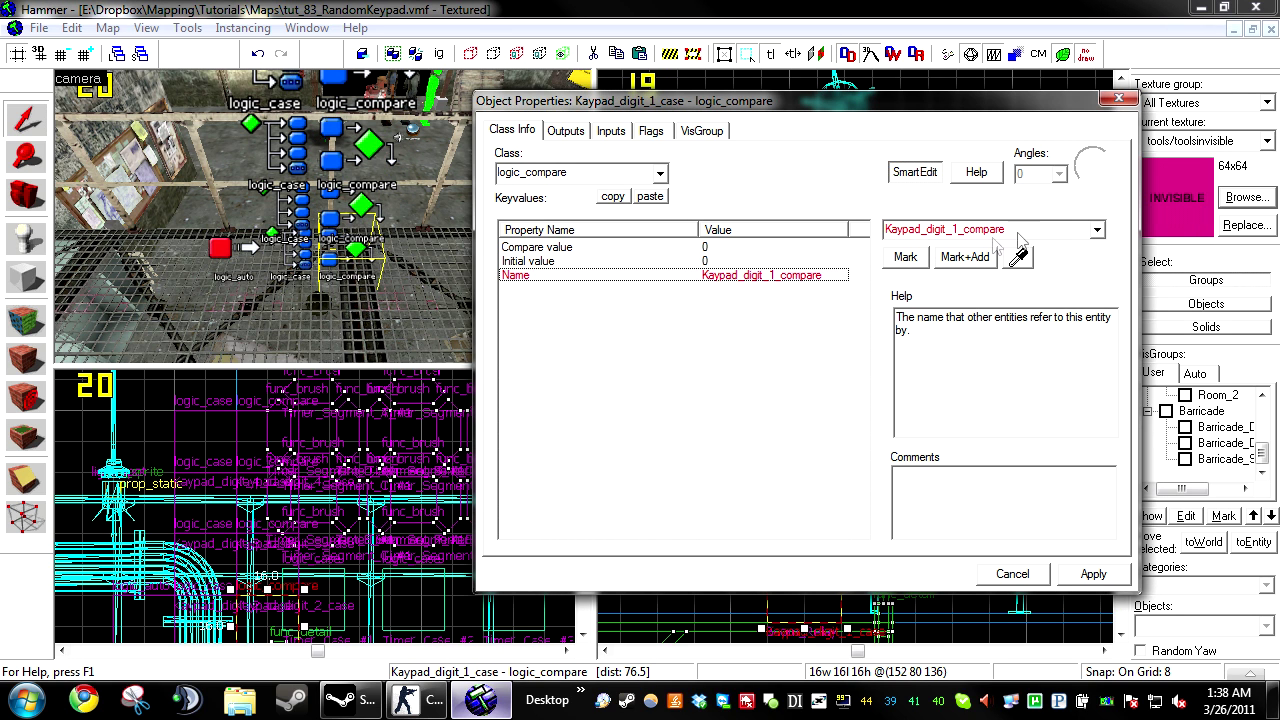
click(357, 205)
click(1004, 237)
text(compare)
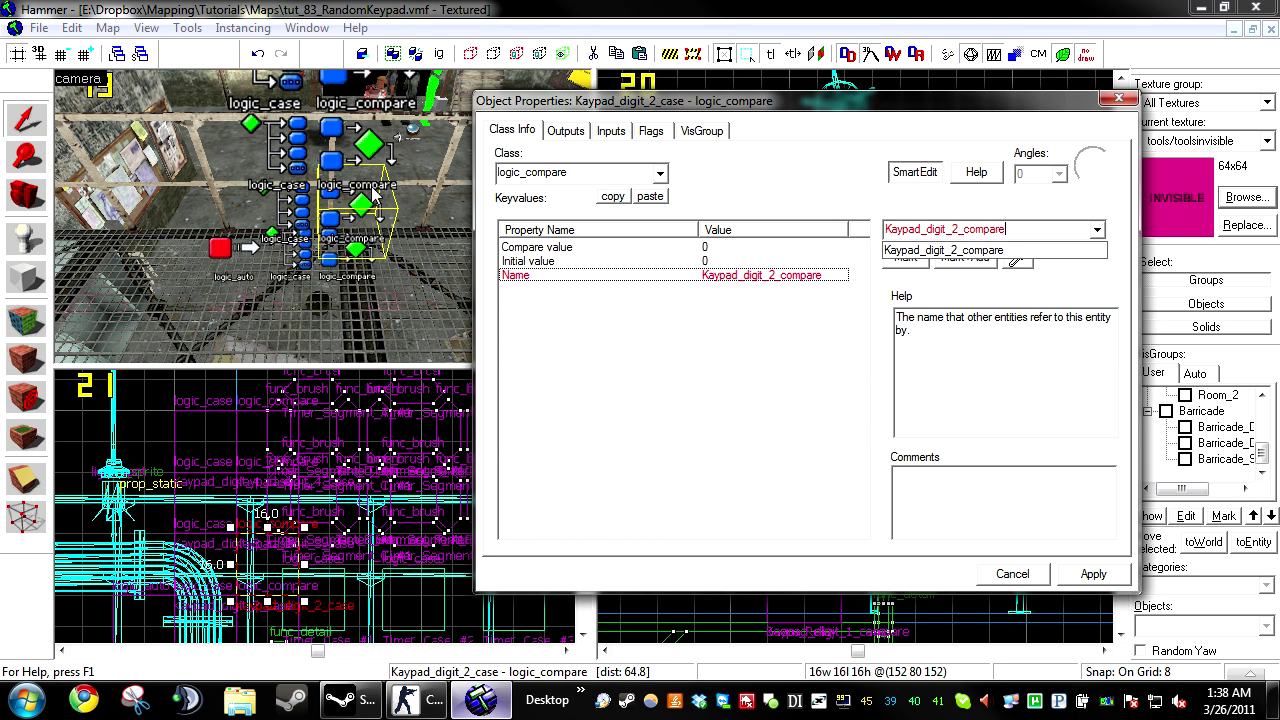
Step: Rename the two upper logic_compare entities Kaypad_digit_3_compare and Kaypad_digit_4_compare, and apply the properties
click(365, 140)
click(1004, 229)
key(shift+Left)
key(shift+Left)
key(shift+Left)
key(shift+Left)
text(compare)
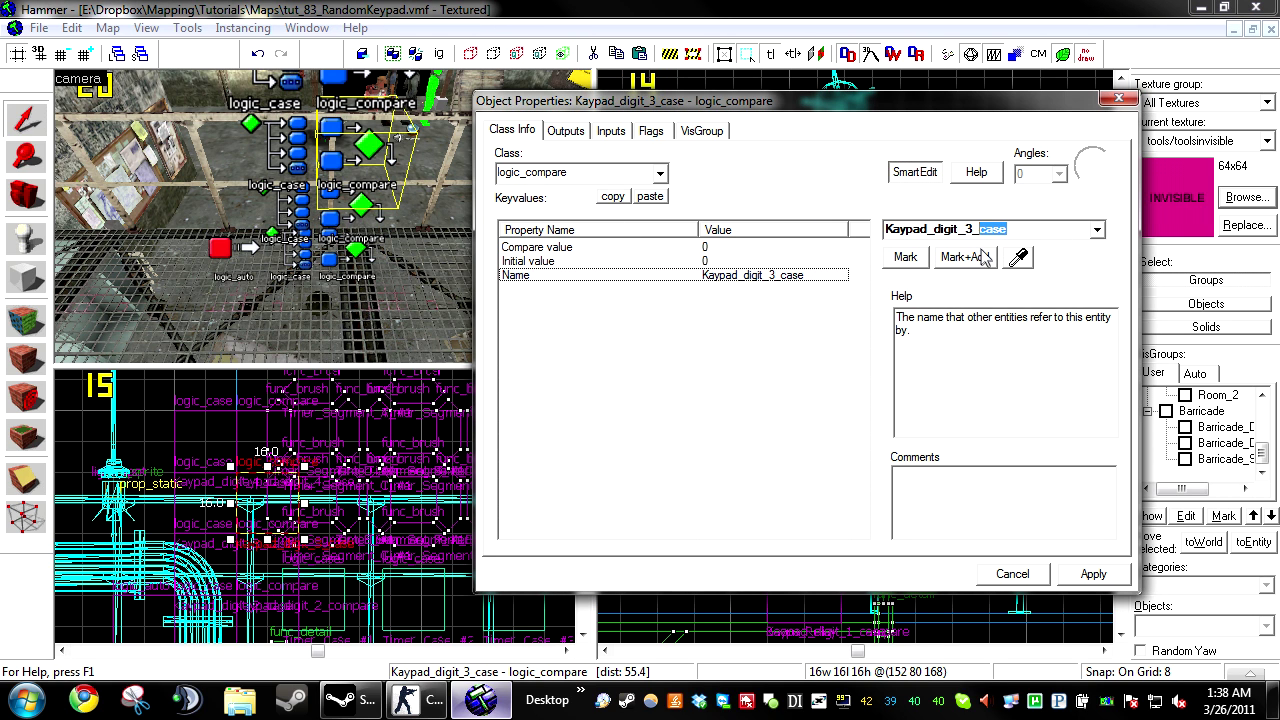
click(308, 78)
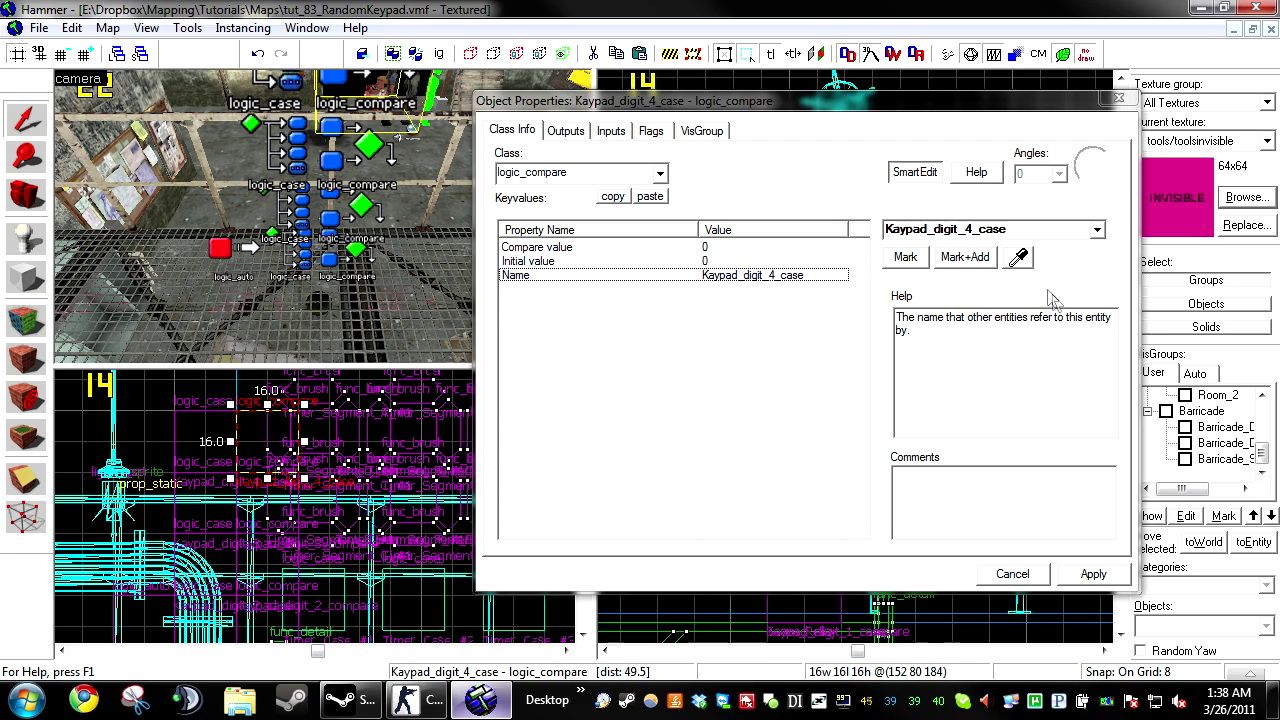
drag(1008, 229, 983, 250)
text(compare)
click(1092, 573)
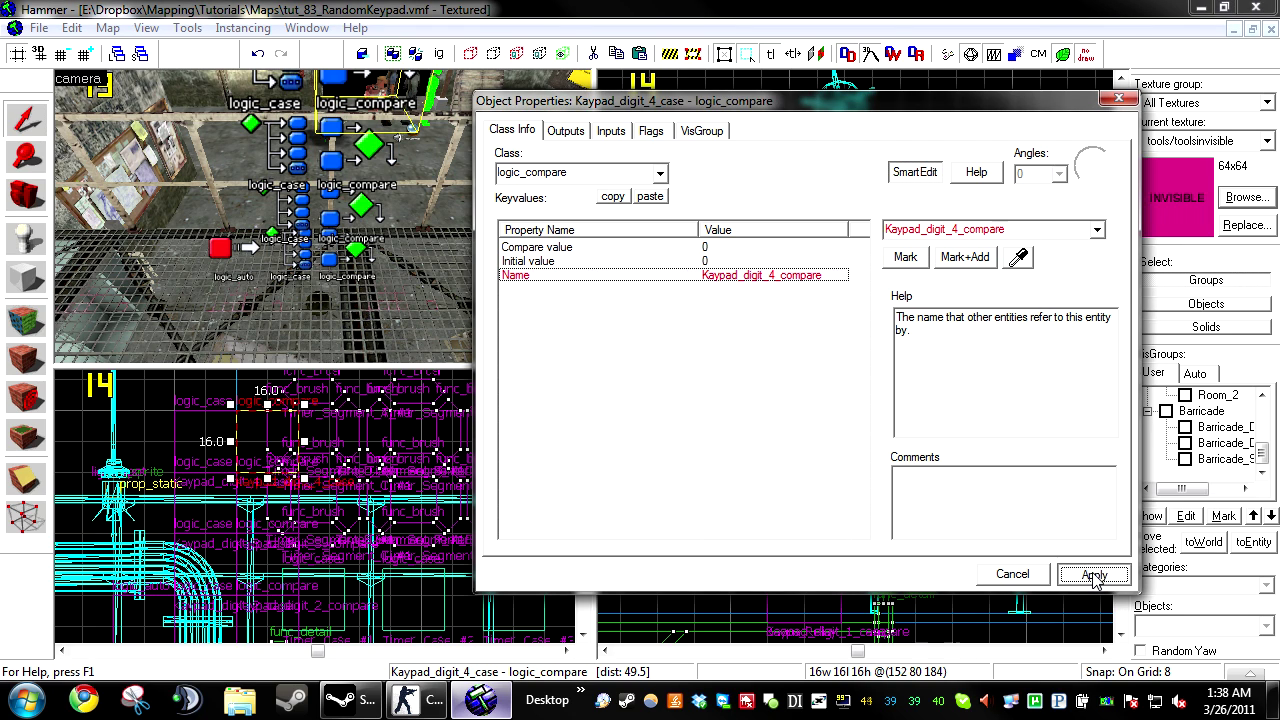
key(Escape)
Step: Copy all four logic_compare entities to about 168 80 160 and change the class of the copies to logic_relay
ctrl+click(330, 160)
ctrl+click(330, 218)
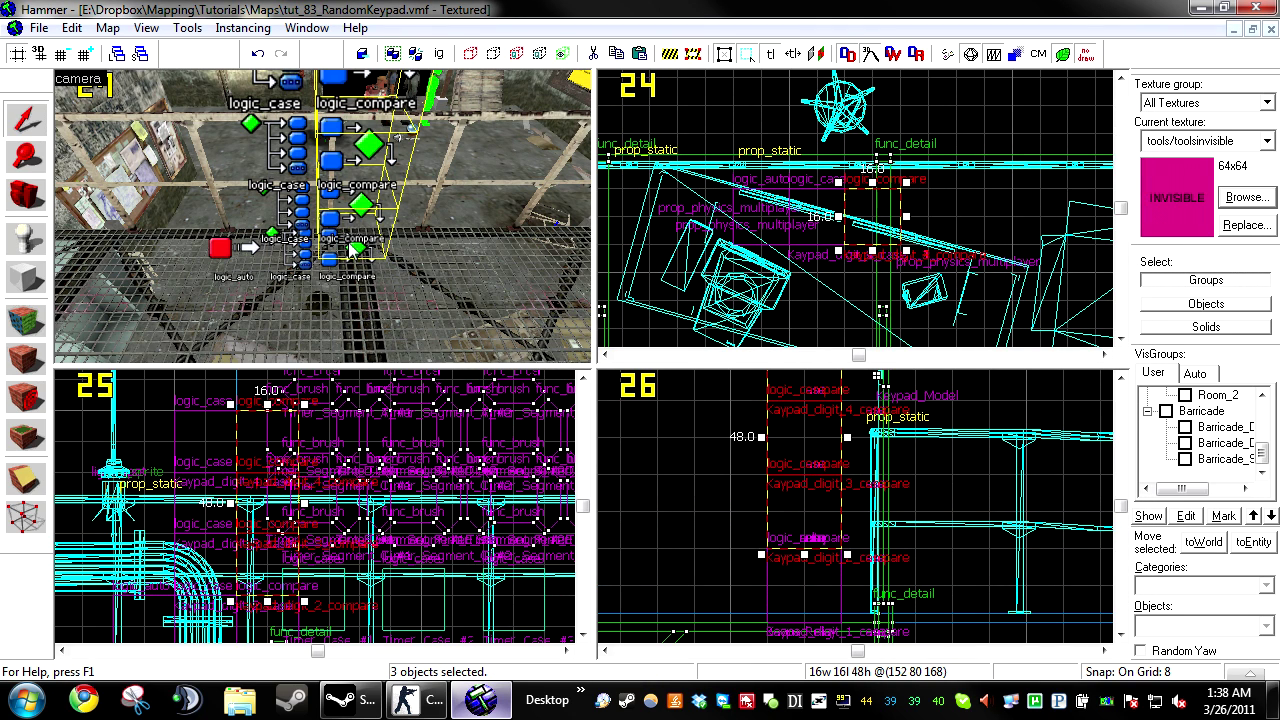
ctrl+click(330, 258)
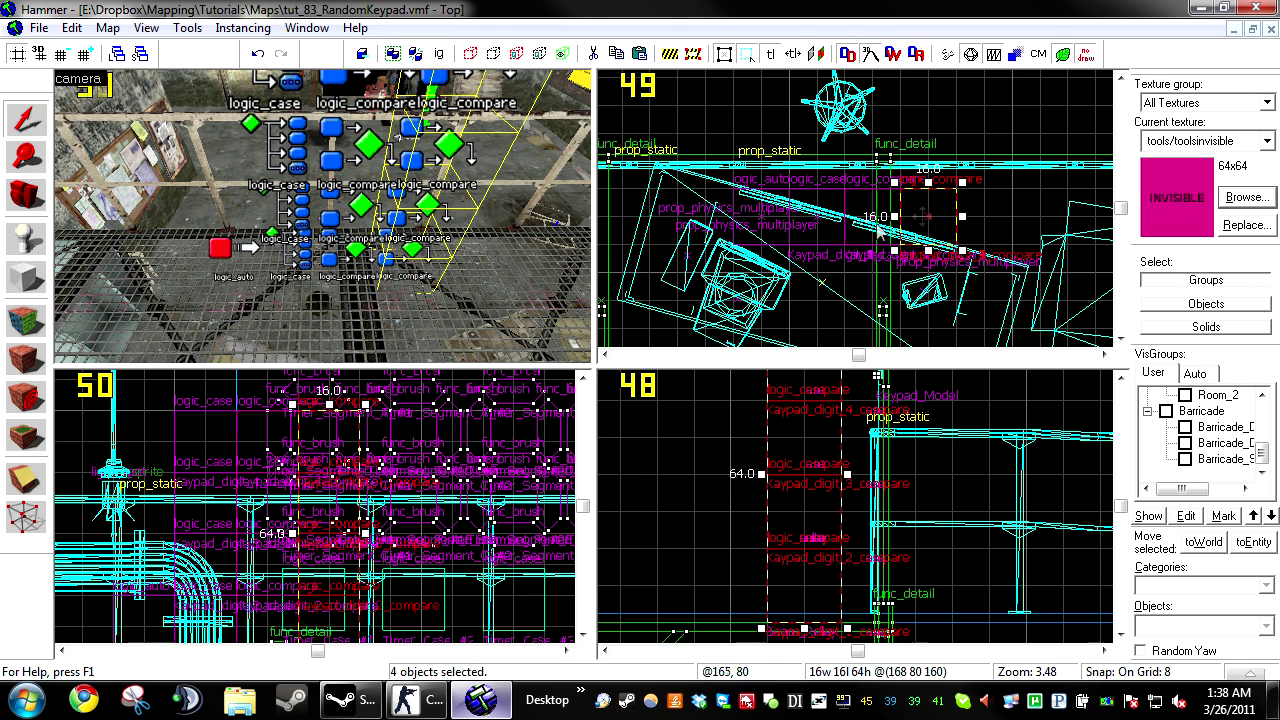
key(alt+Return)
drag(567, 172, 533, 205)
text(relay)
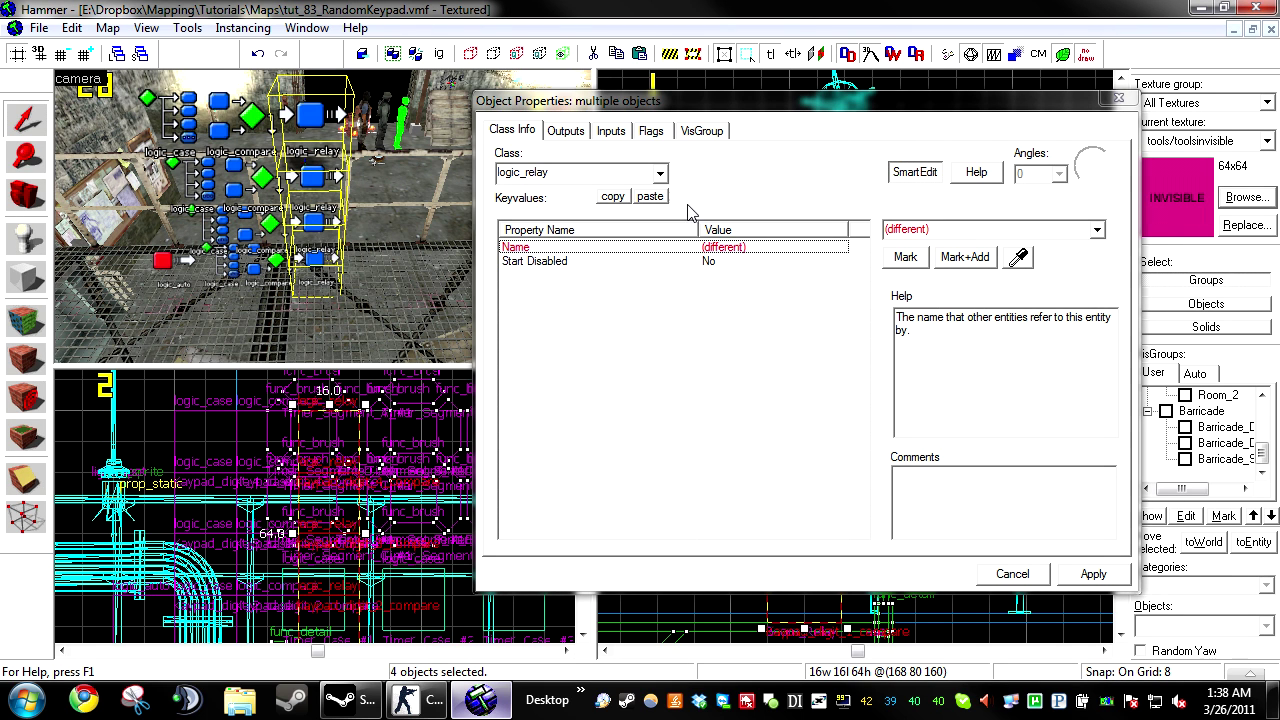
Step: Rename the two lowest logic_relay entities Kaypad_digit_1_right and Kaypad_digit_2_right, from the bottom up
click(348, 289)
drag(1028, 229, 985, 257)
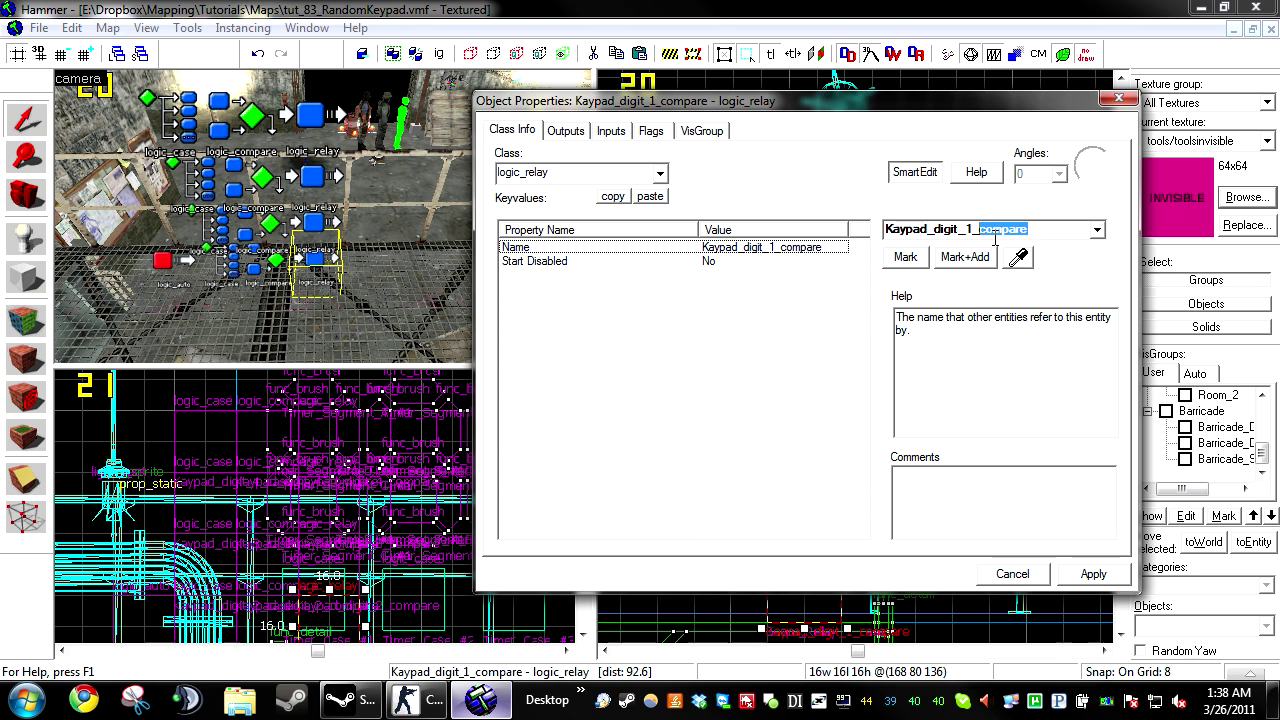
text(right)
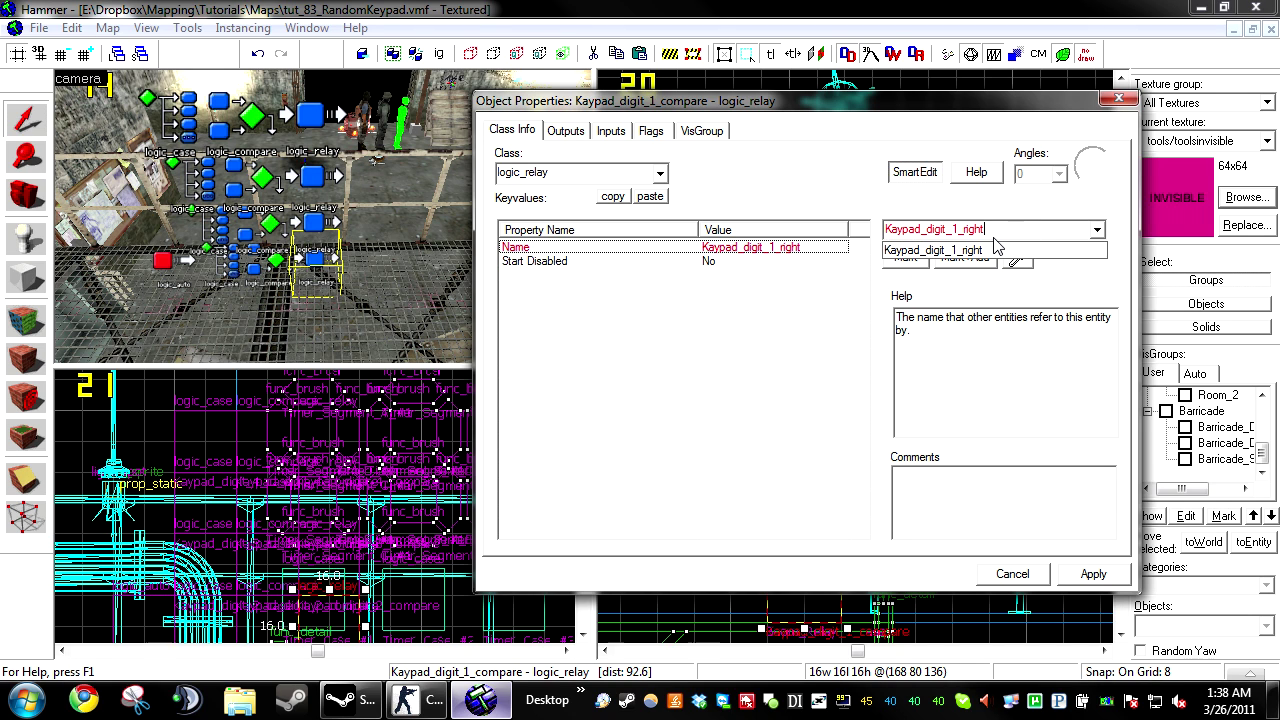
click(1004, 232)
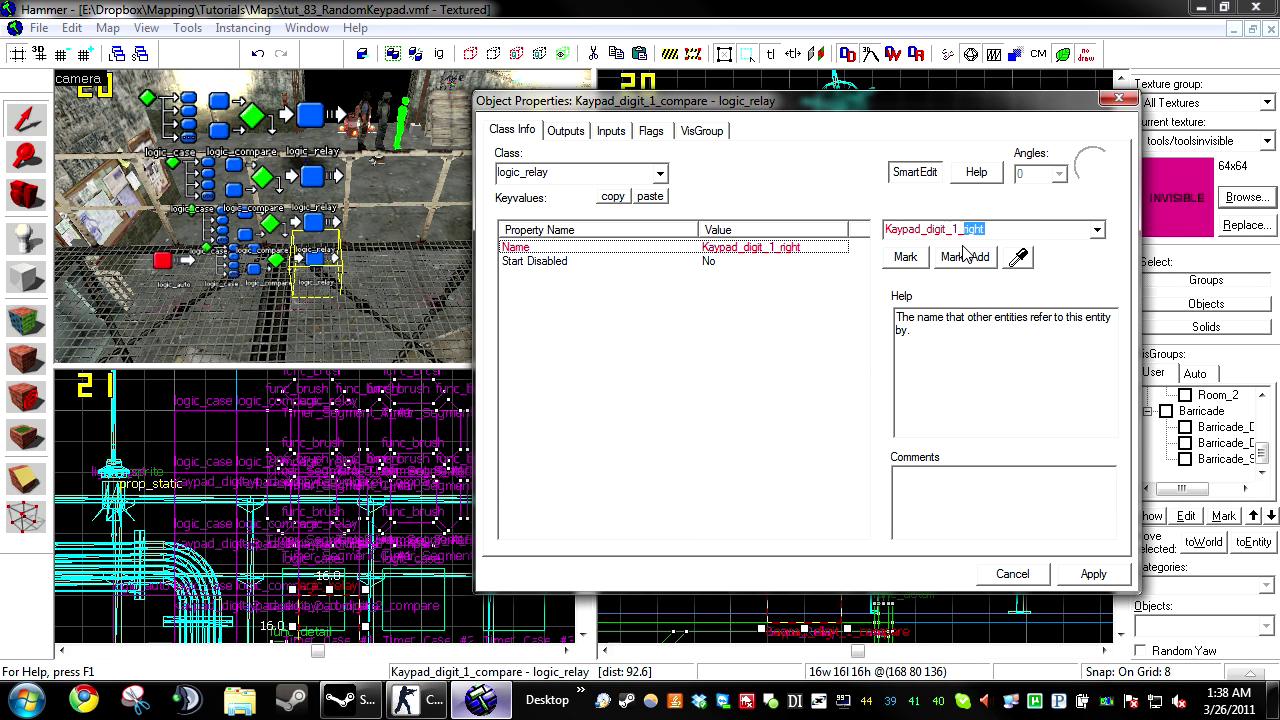
click(316, 222)
drag(1028, 229, 995, 255)
text(right)
Step: Rename the two upper logic_relay entities Kaypad_digit_3_right and Kaypad_digit_4_right, and apply the properties
click(312, 176)
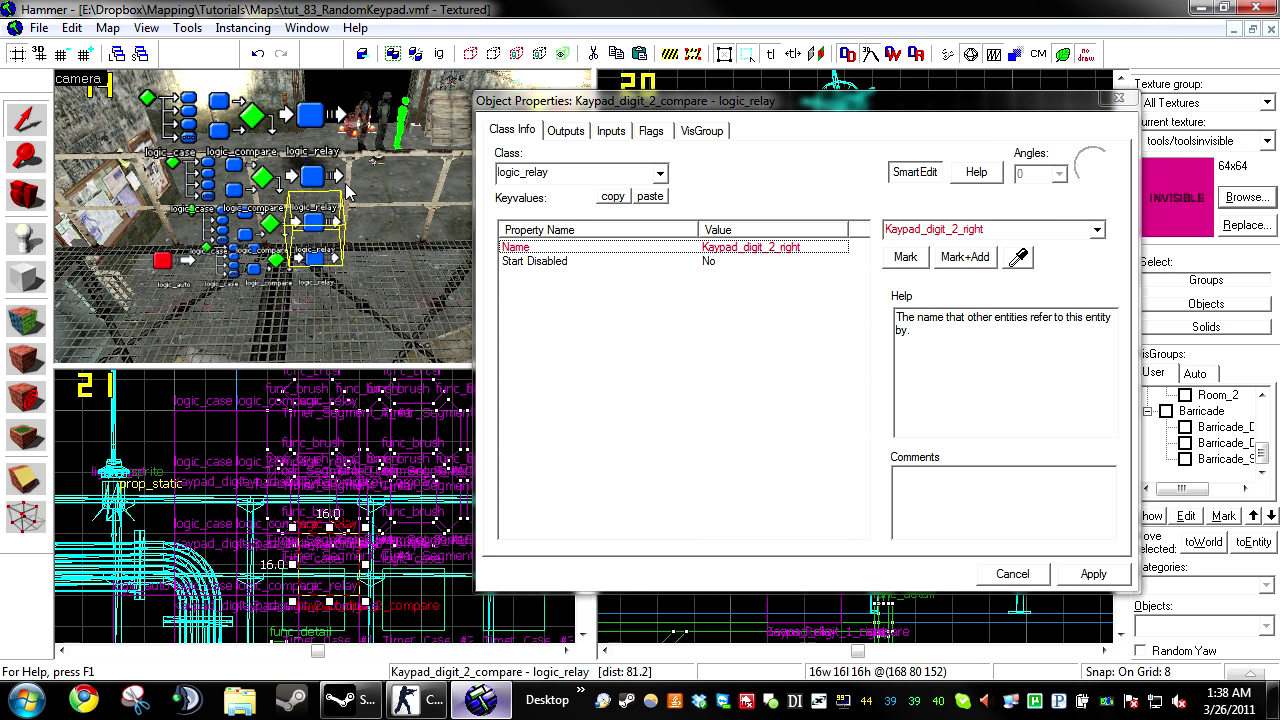
drag(1029, 229, 1002, 245)
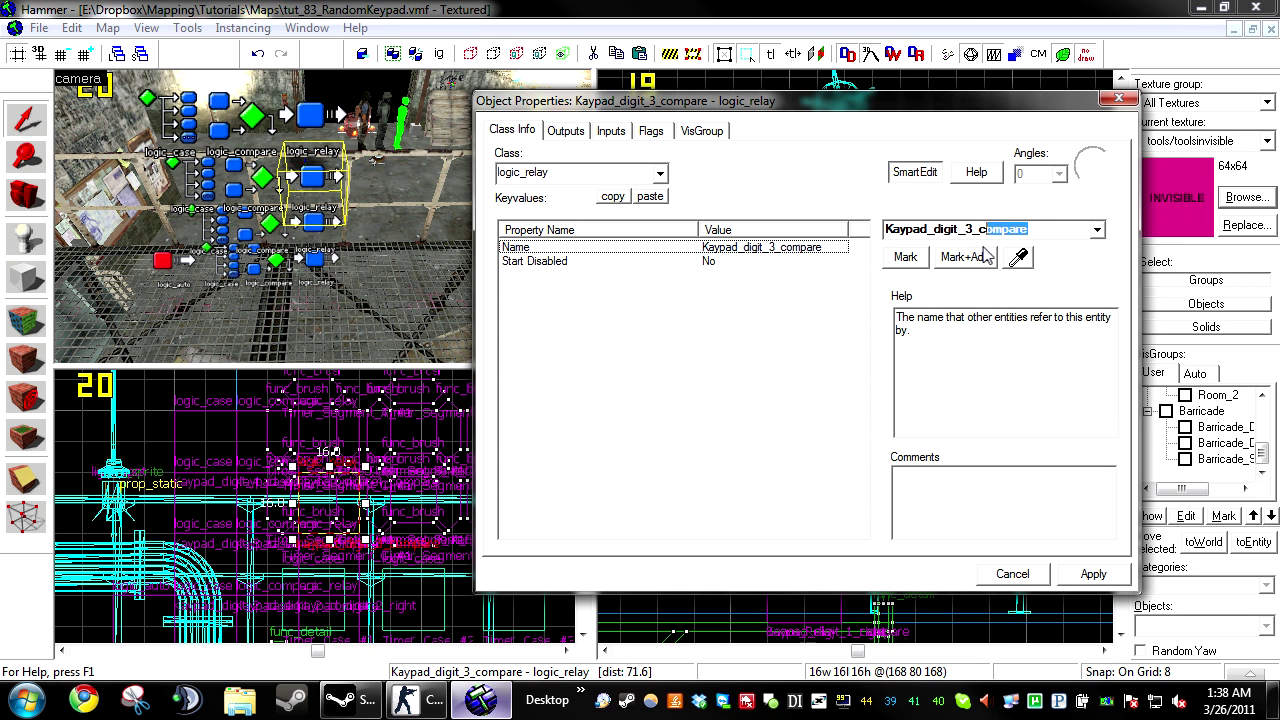
text(right)
click(315, 119)
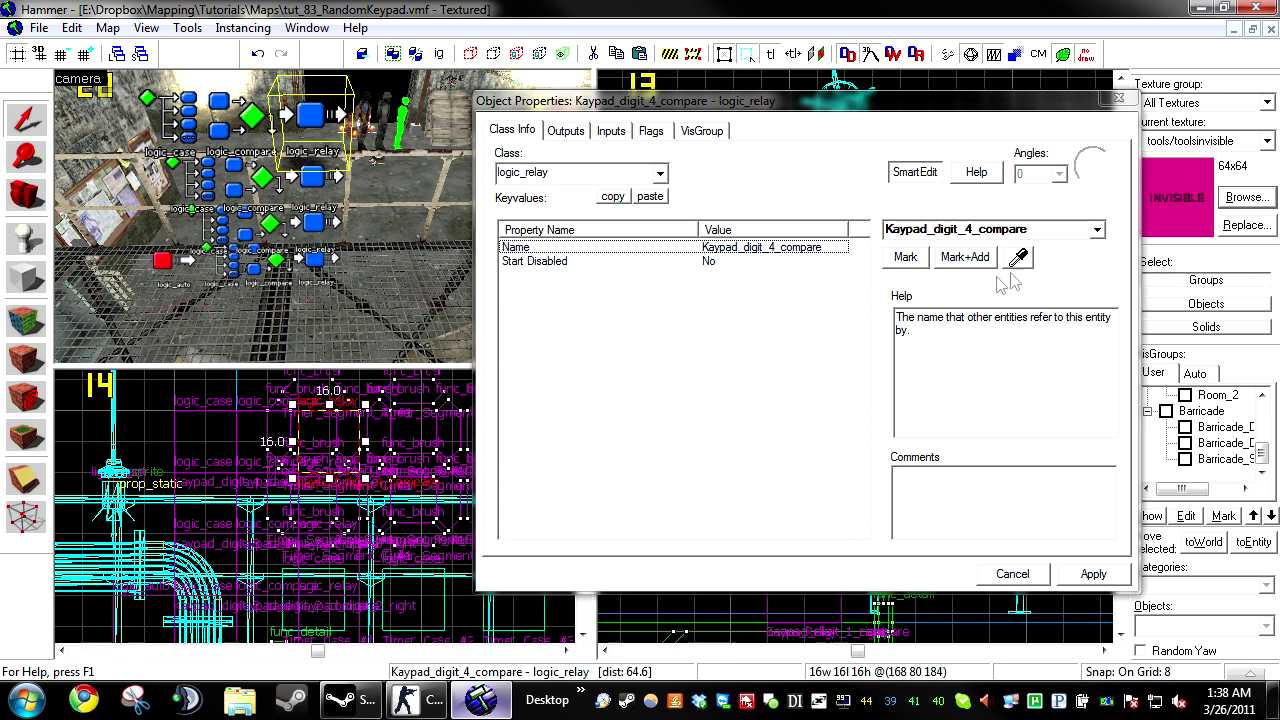
click(1050, 229)
drag(1050, 229, 985, 255)
text(right)
click(1093, 573)
Step: Copy the four logic_relay entities to about 184 80 160 and rename the lowest copy Kaypad_digit_1_wrong
ctrl+click(322, 230)
ctrl+click(316, 258)
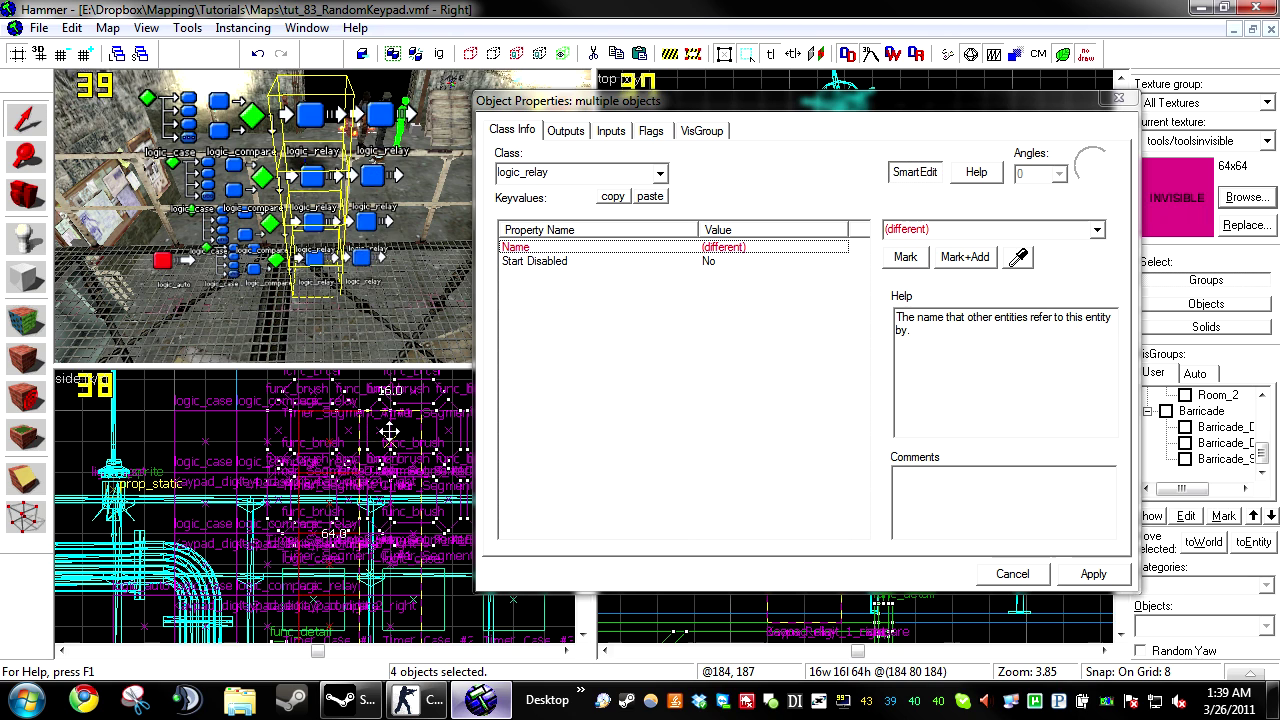
click(372, 266)
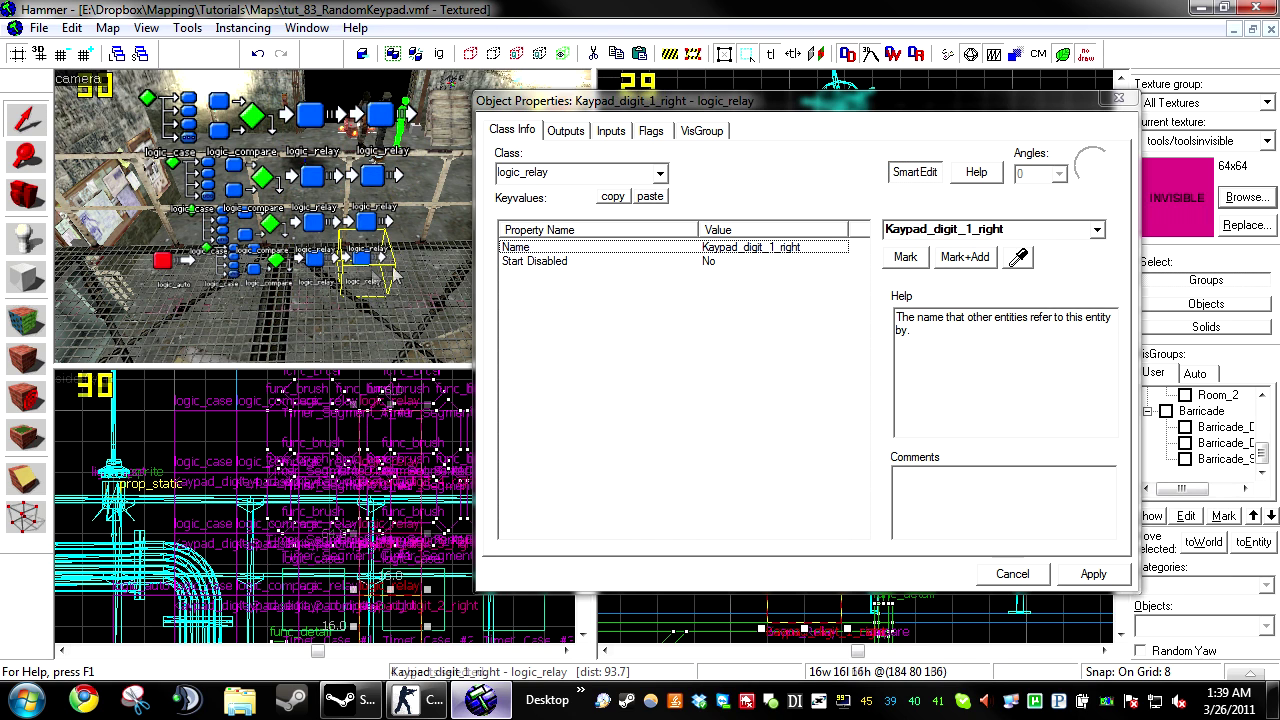
text(rong)
click(1008, 247)
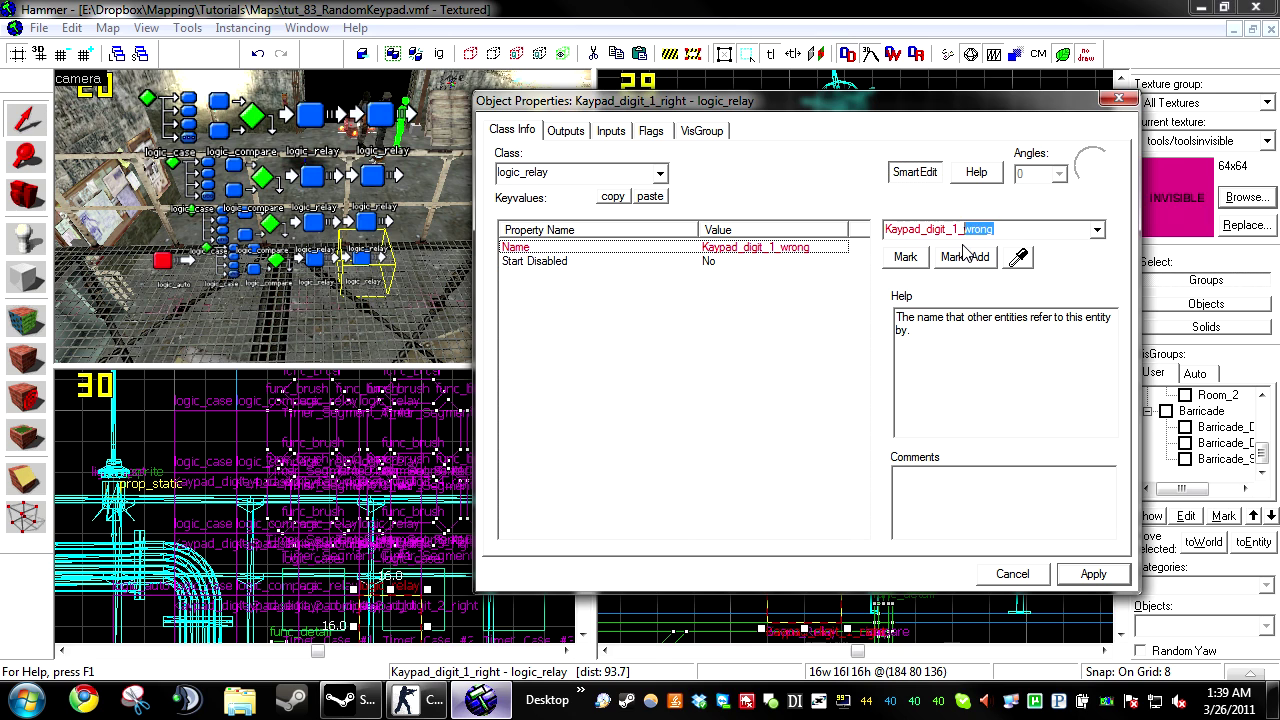
Step: Rename the other three copied relays Kaypad_digit_2_wrong, Kaypad_digit_3_wrong and Kaypad_digit_4_wrong, and apply the properties
click(368, 222)
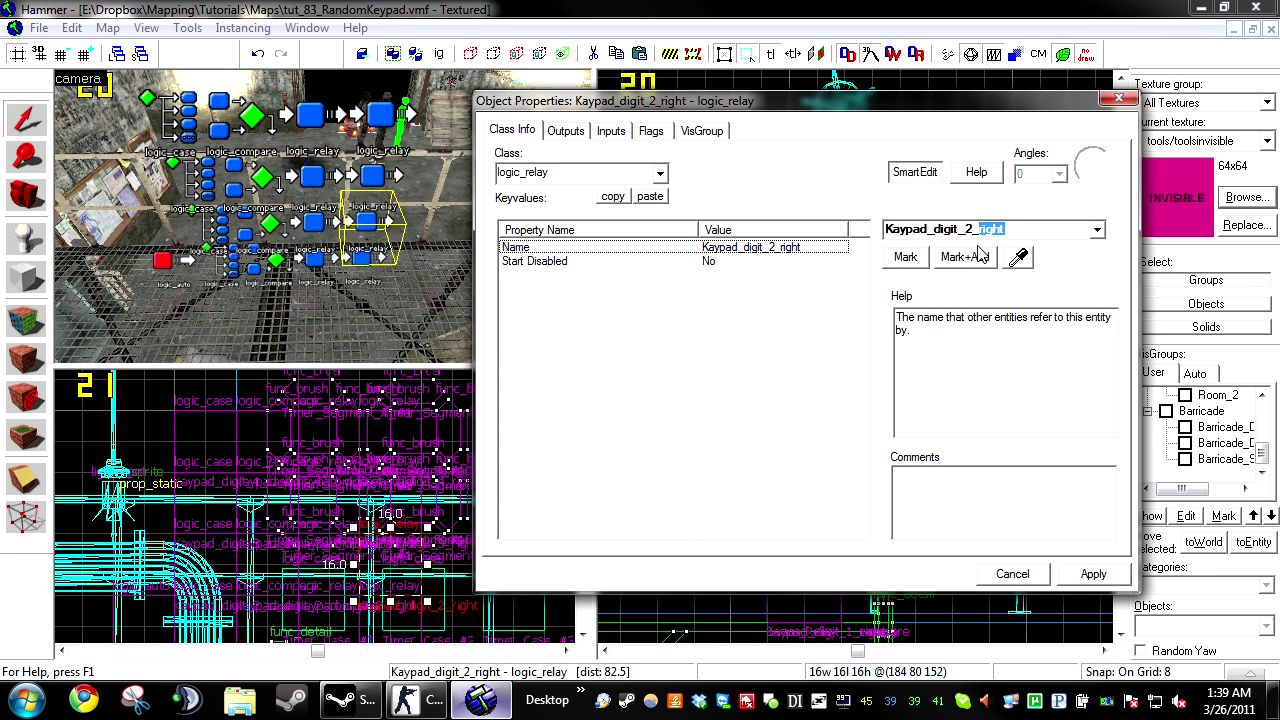
click(372, 176)
click(1028, 230)
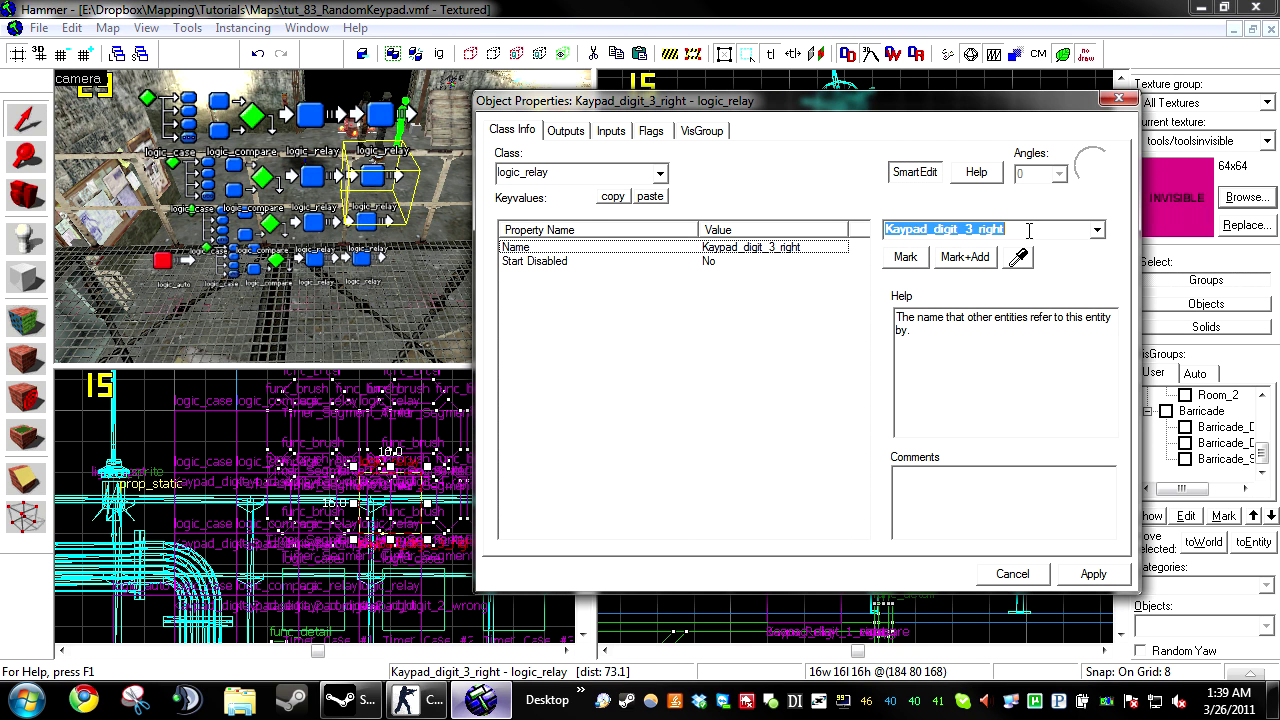
click(985, 247)
click(380, 115)
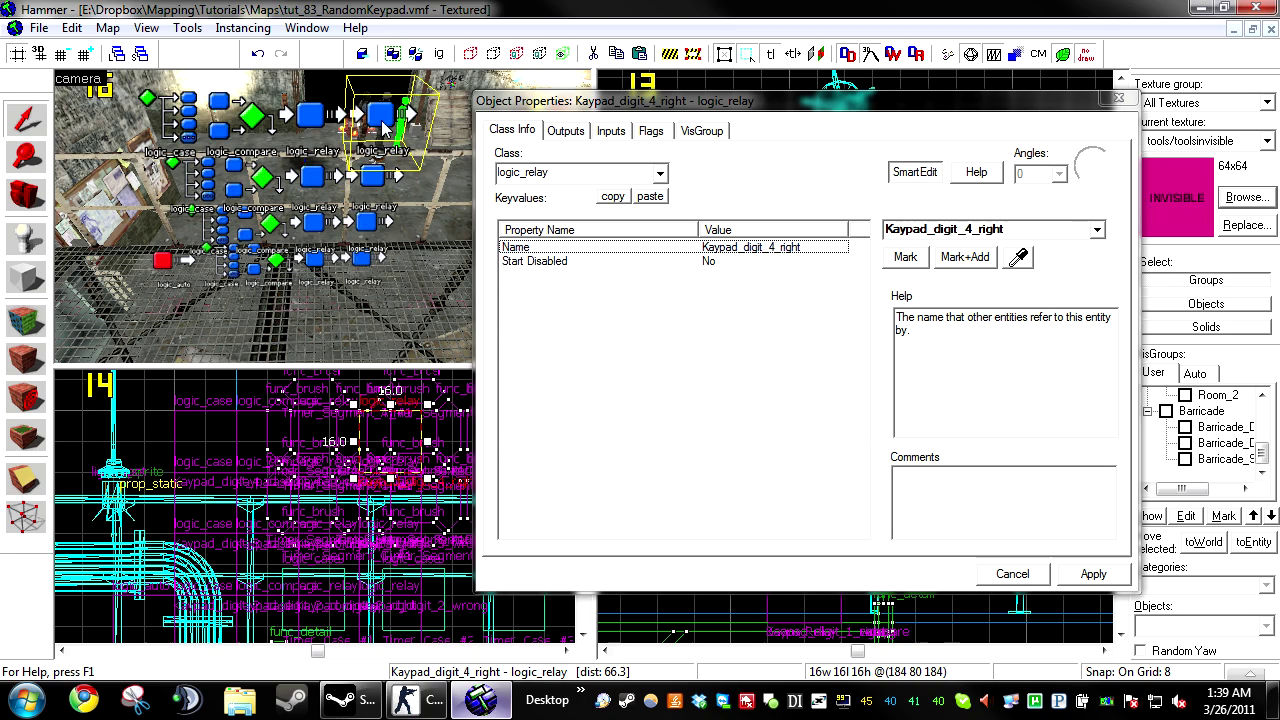
drag(1008, 229, 990, 255)
text(wrong)
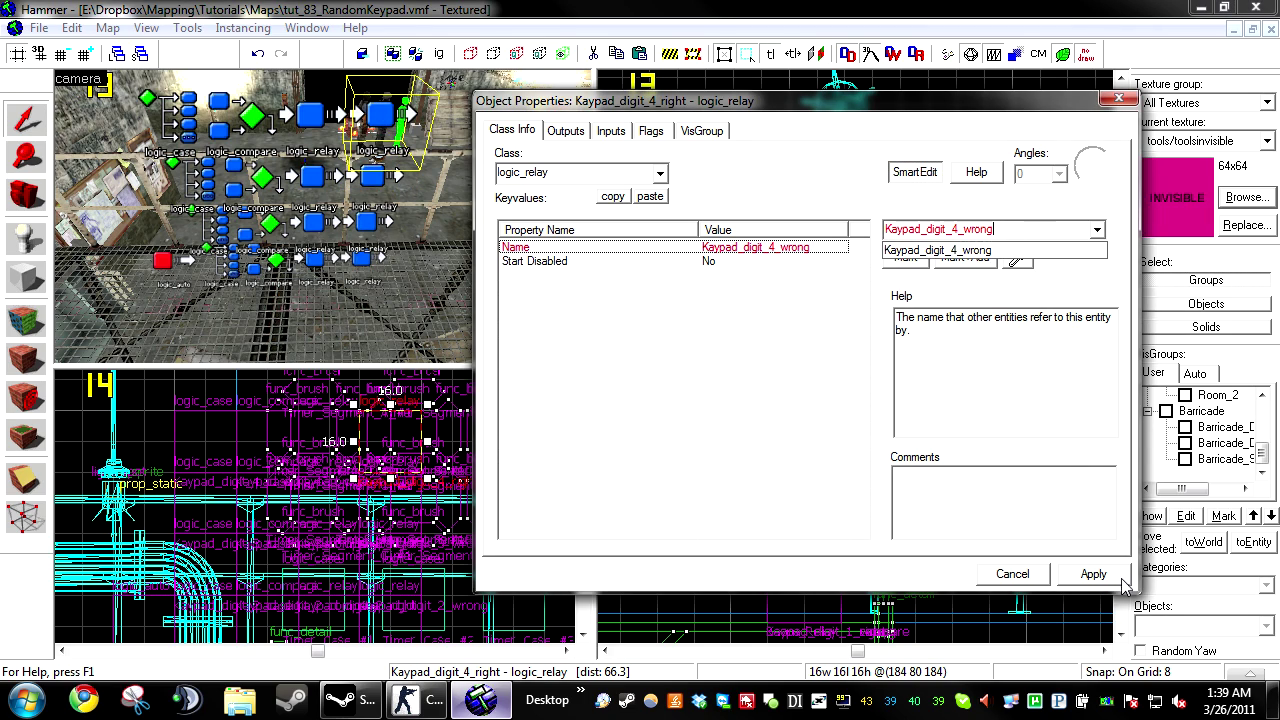
click(1093, 573)
Step: Select the Kaypad_digit_1_wrong and Kaypad_digit_2_wrong relays and place copies beside them at about 200 80 144
click(352, 238)
scroll(347, 478, up, 2)
scroll(423, 528, up, 4)
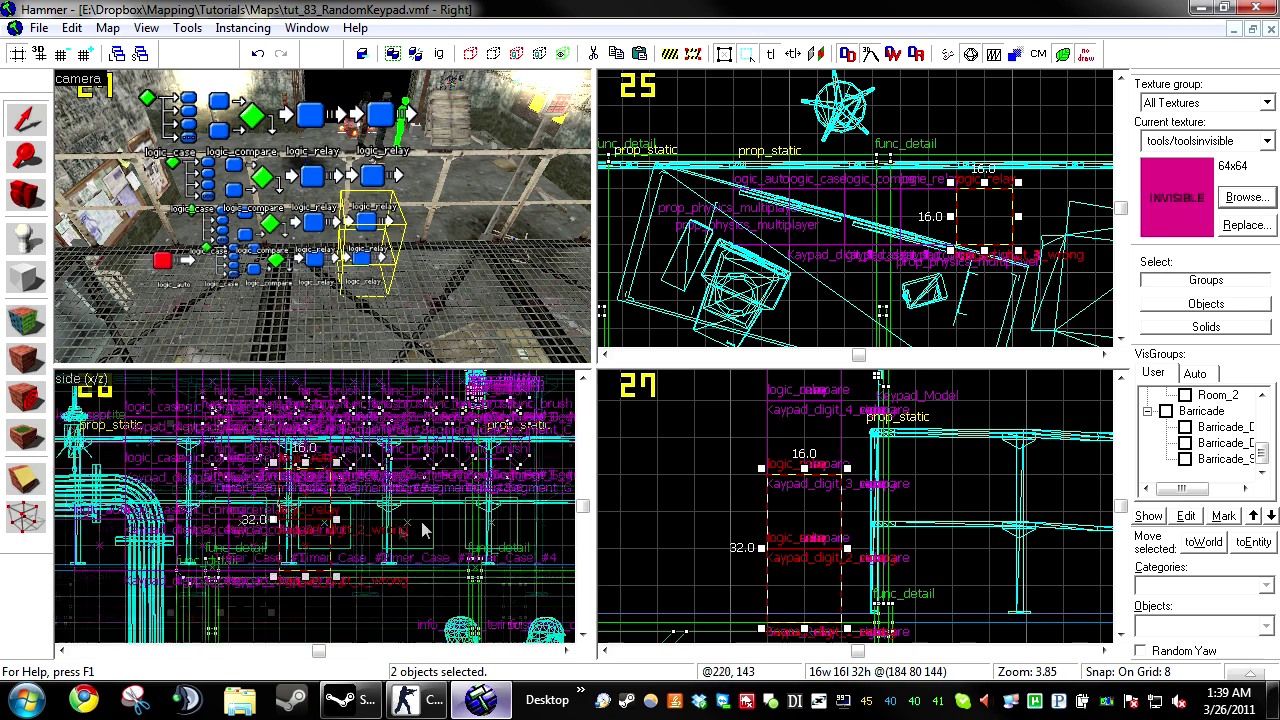
shift+drag(216, 501, 303, 501)
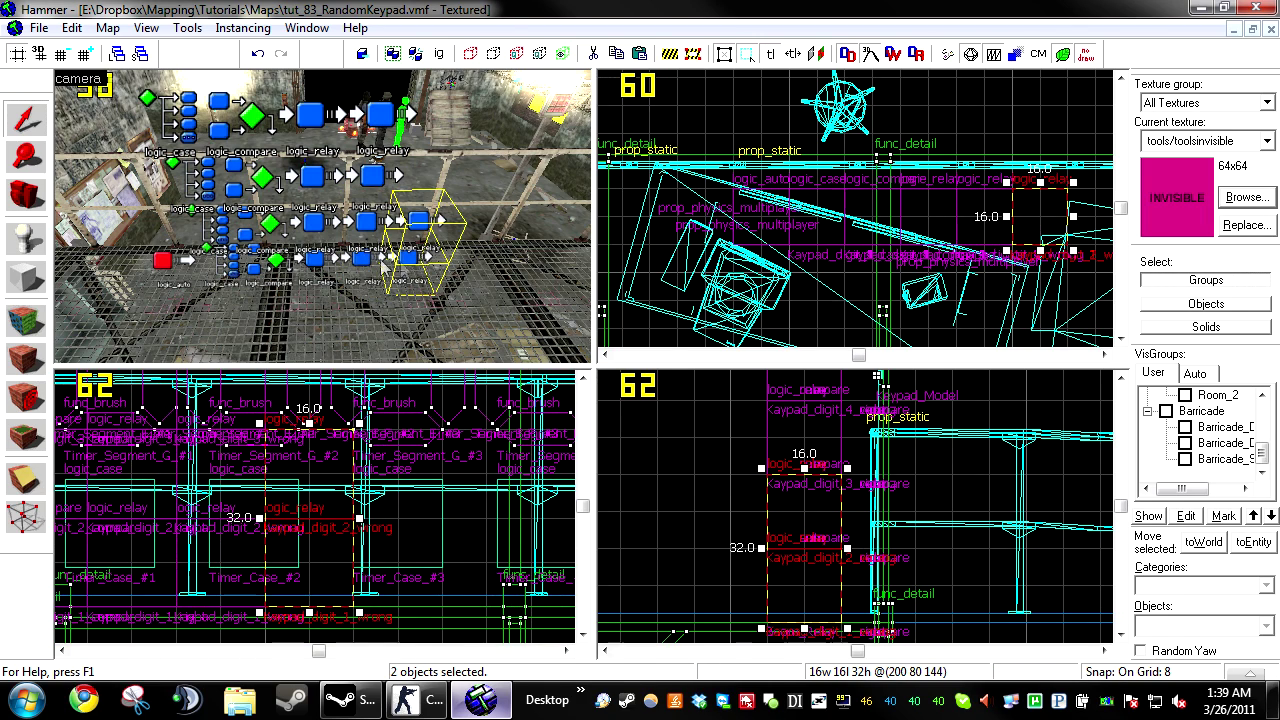
Step: Rename the copied Kaypad_digit_1_wrong relay Kaypad_WrongReset
double_click(408, 266)
drag(1008, 232, 1025, 236)
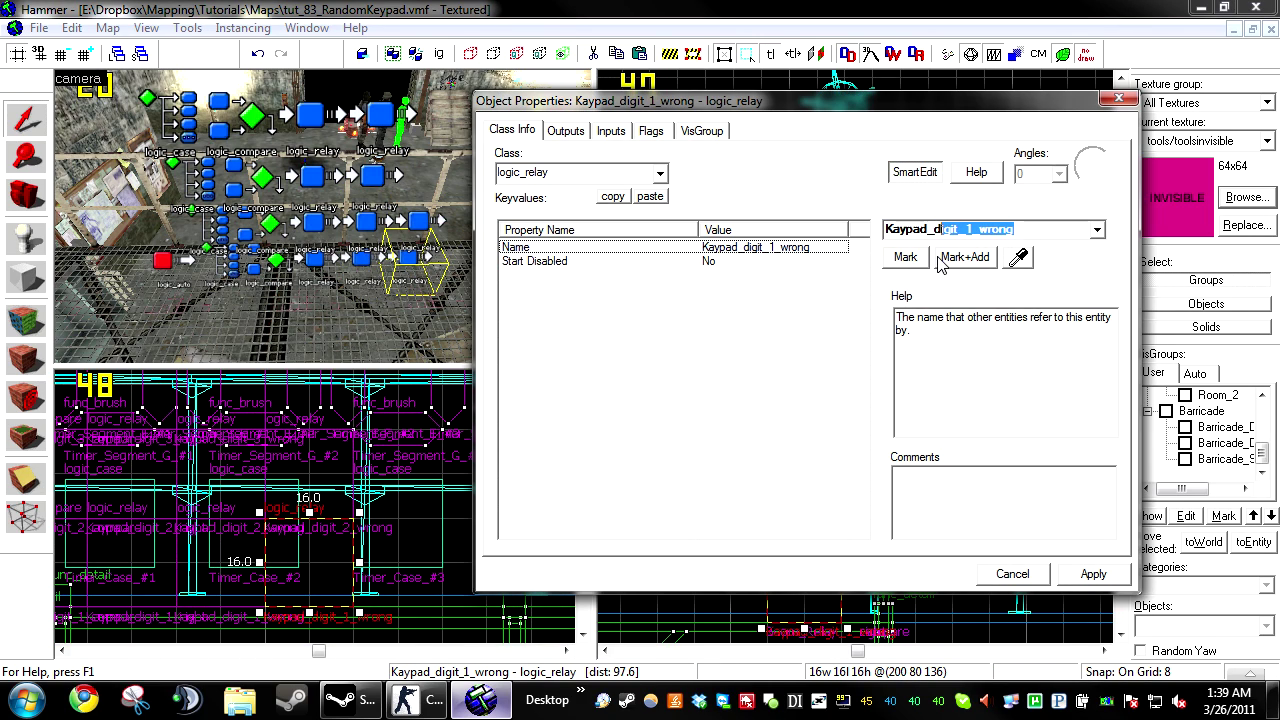
text(W)
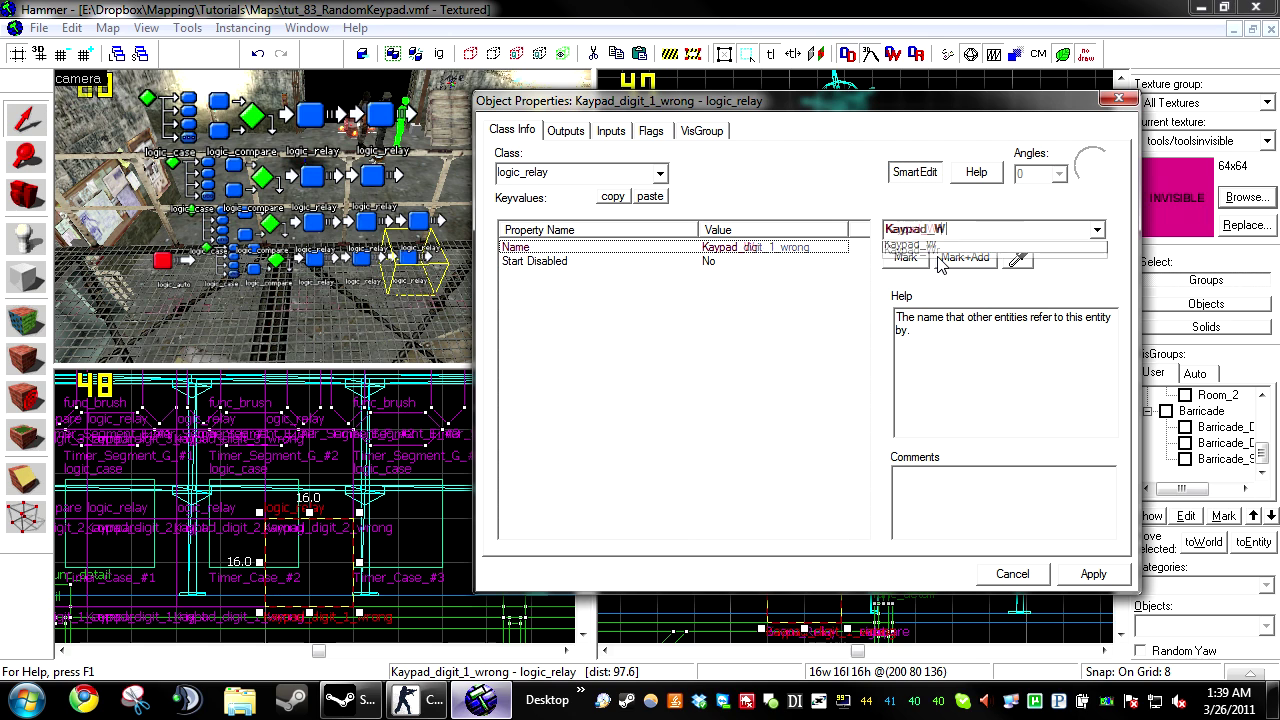
text(rongReset)
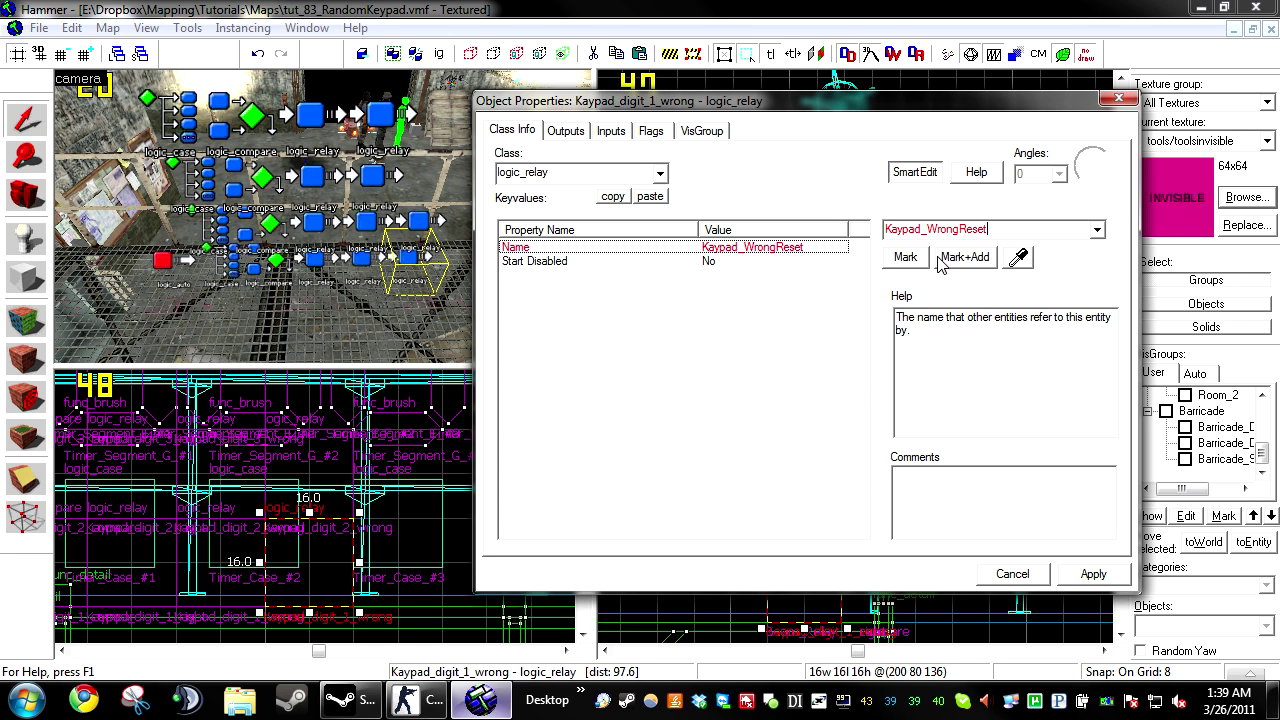
key(Return)
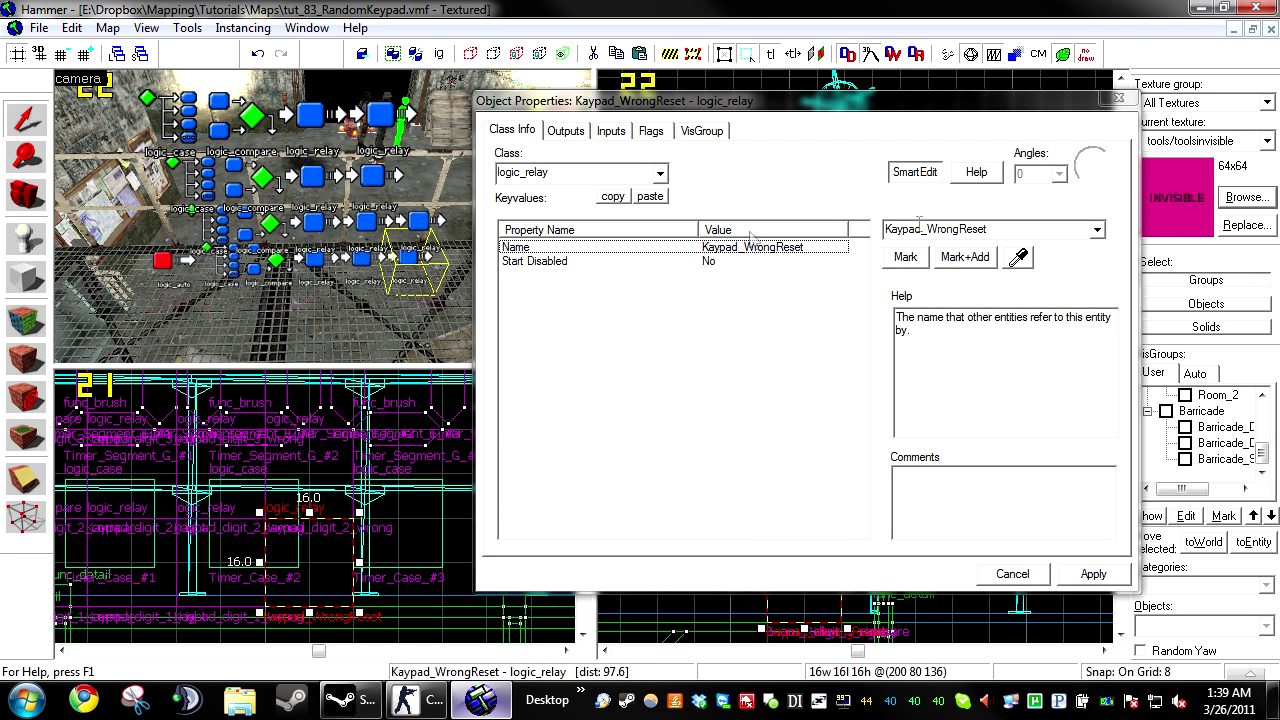
Step: Rename the copied Kaypad_digit_2_wrong relay Kaypad_RightReset, apply the properties and clear the selection
click(436, 240)
drag(1045, 235, 975, 251)
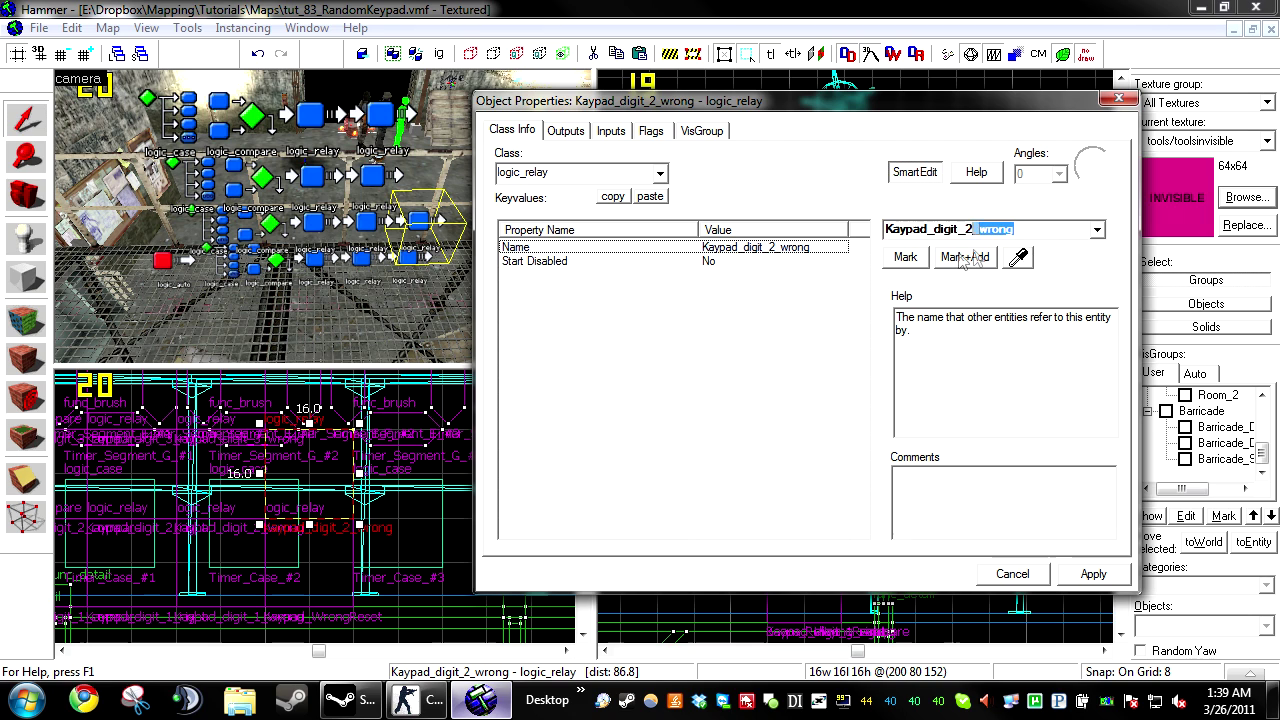
text(RightReset)
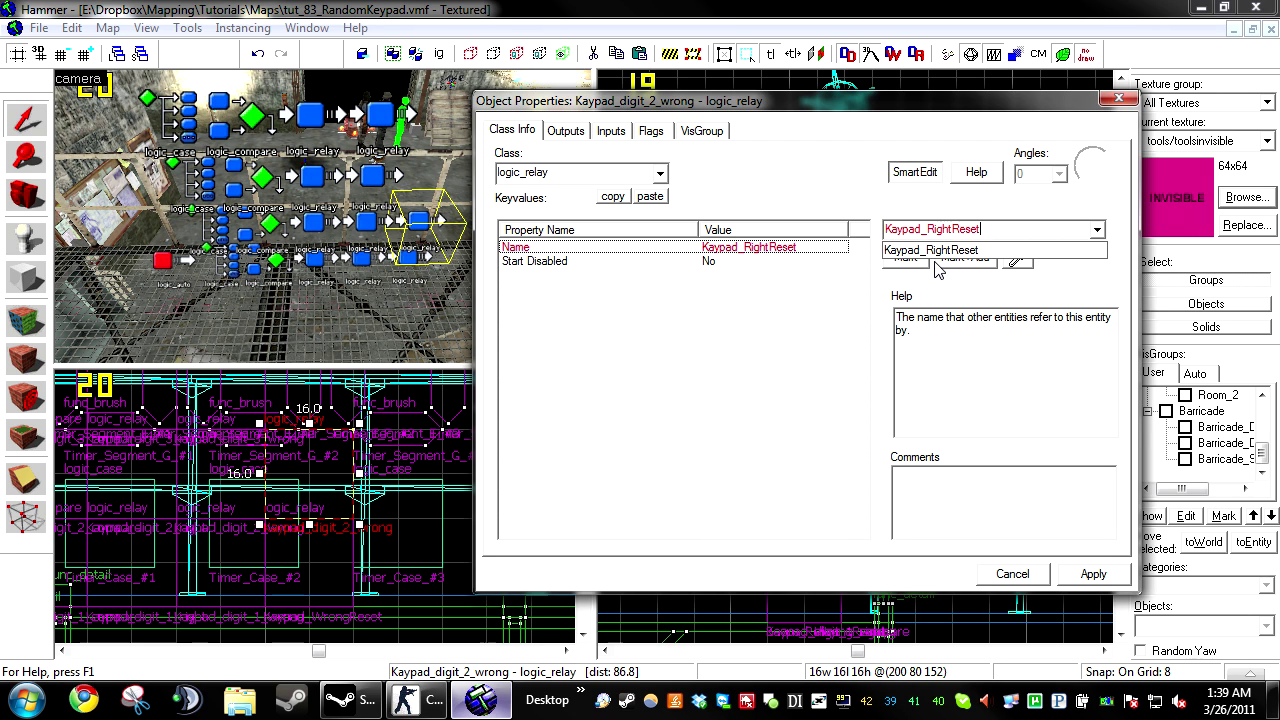
key(Return)
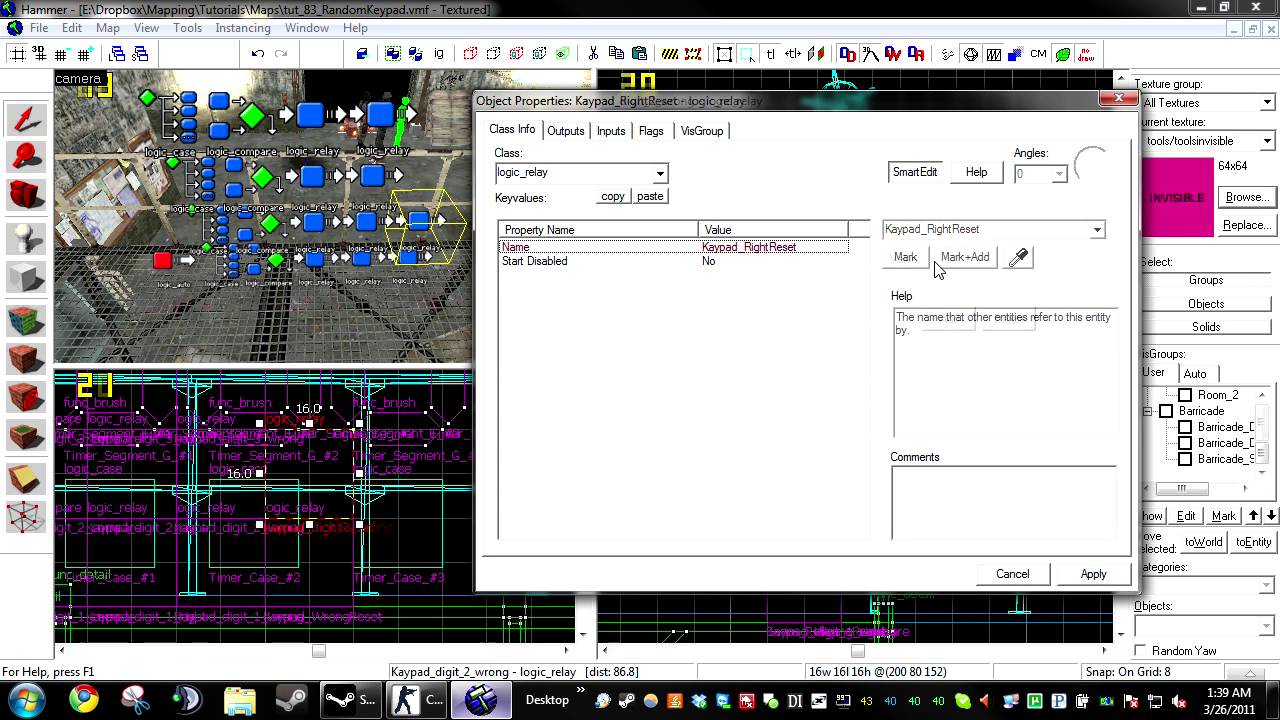
click(1085, 575)
key(Escape)
click(977, 140)
Step: Temporarily show the hidden map objects and examine the room with the four-digit display behind the keypad logic entities
click(1156, 515)
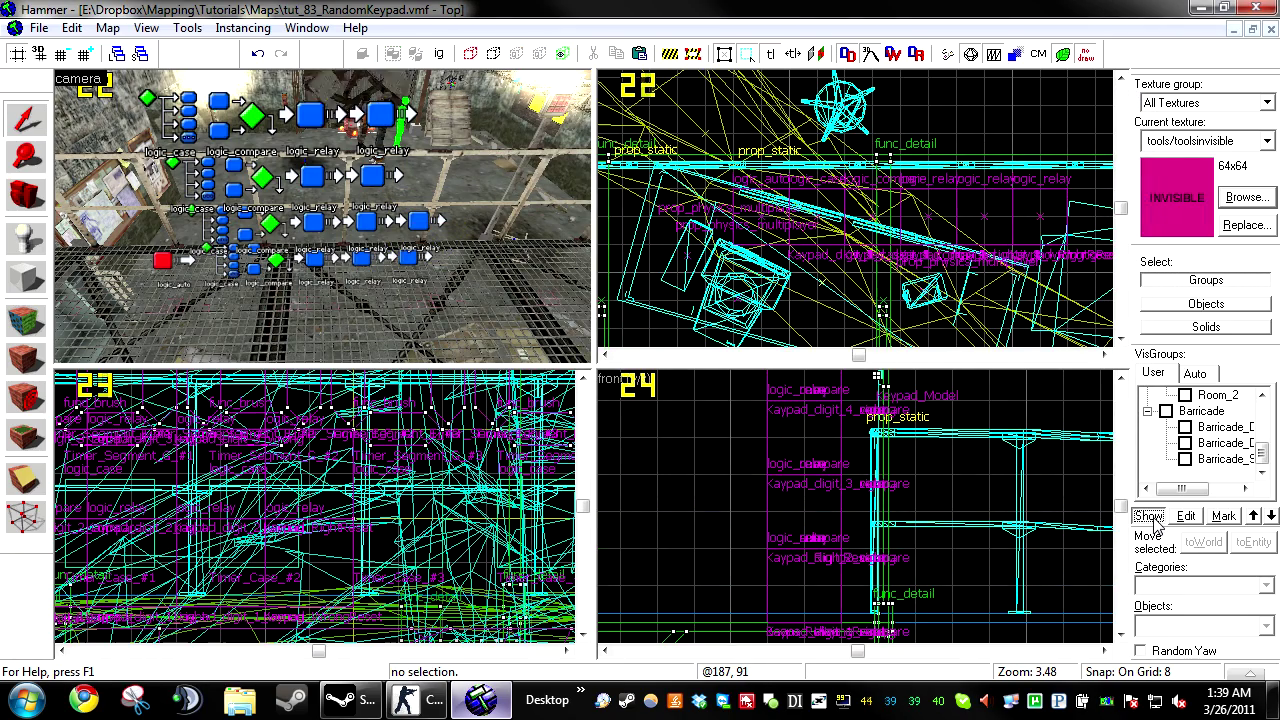
key(z)
key(w)
key(z)
scroll(303, 237, down, 1)
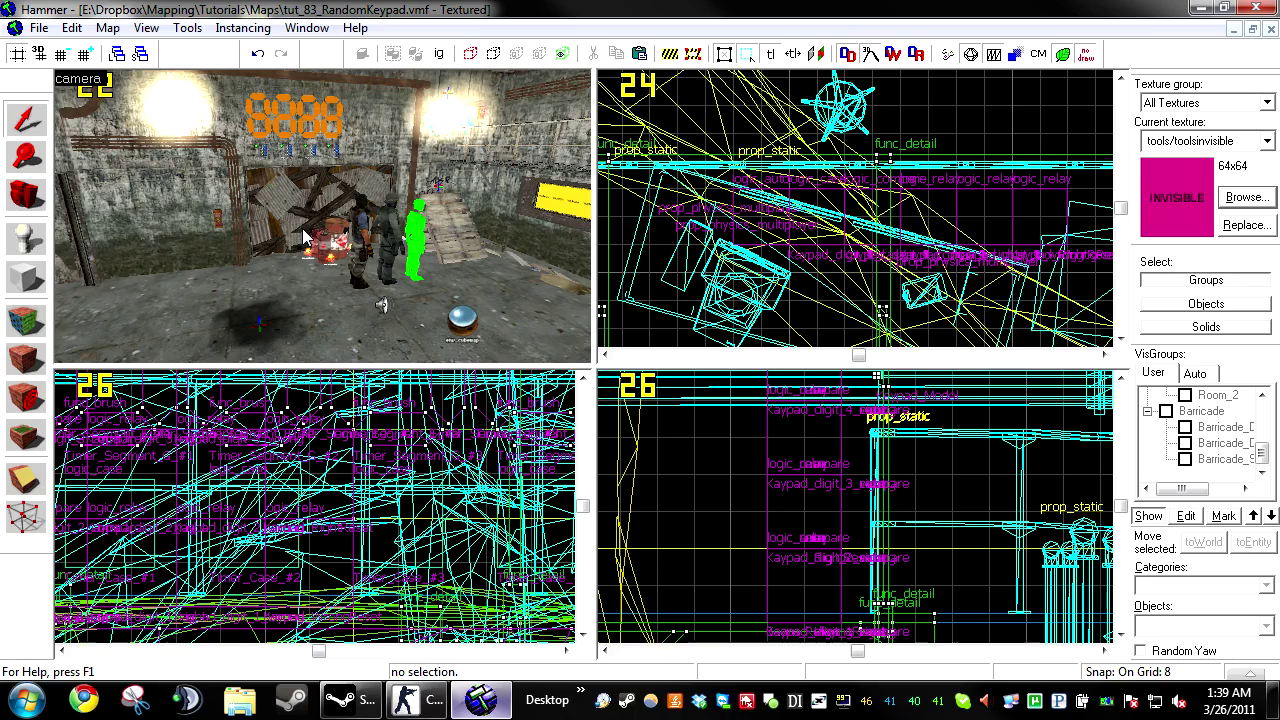
key(s)
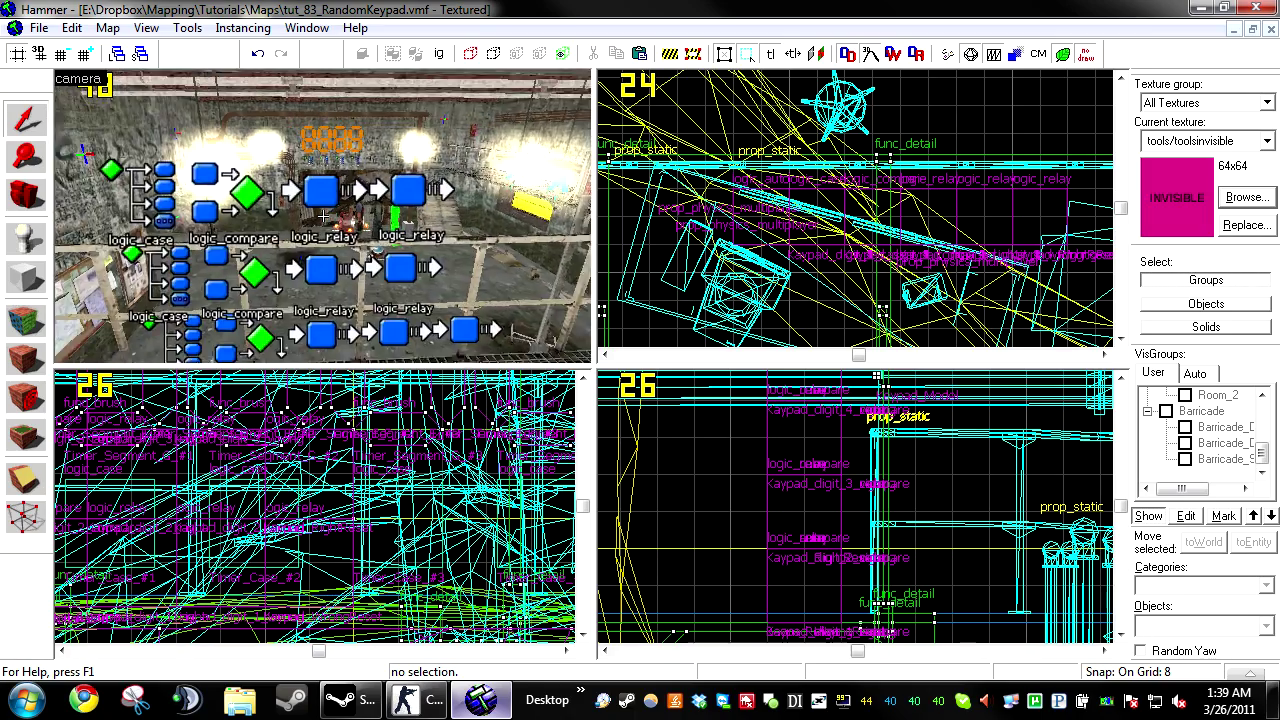
key(w)
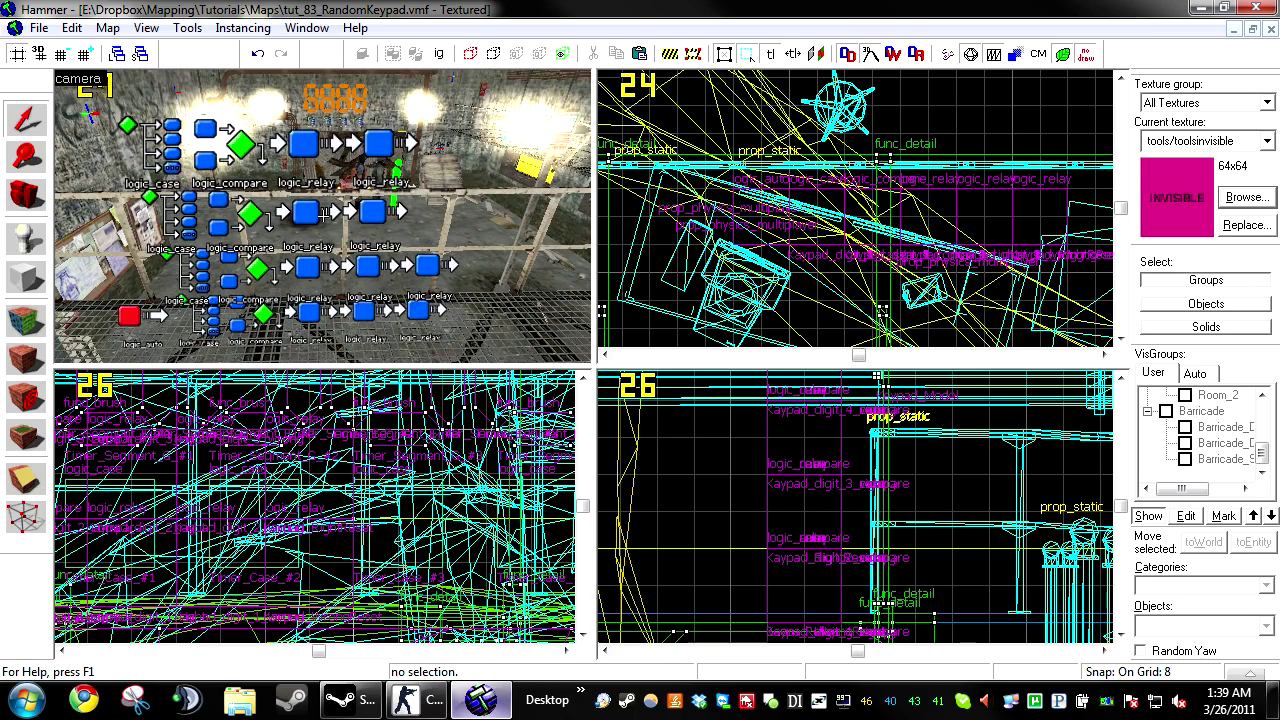
click(1159, 517)
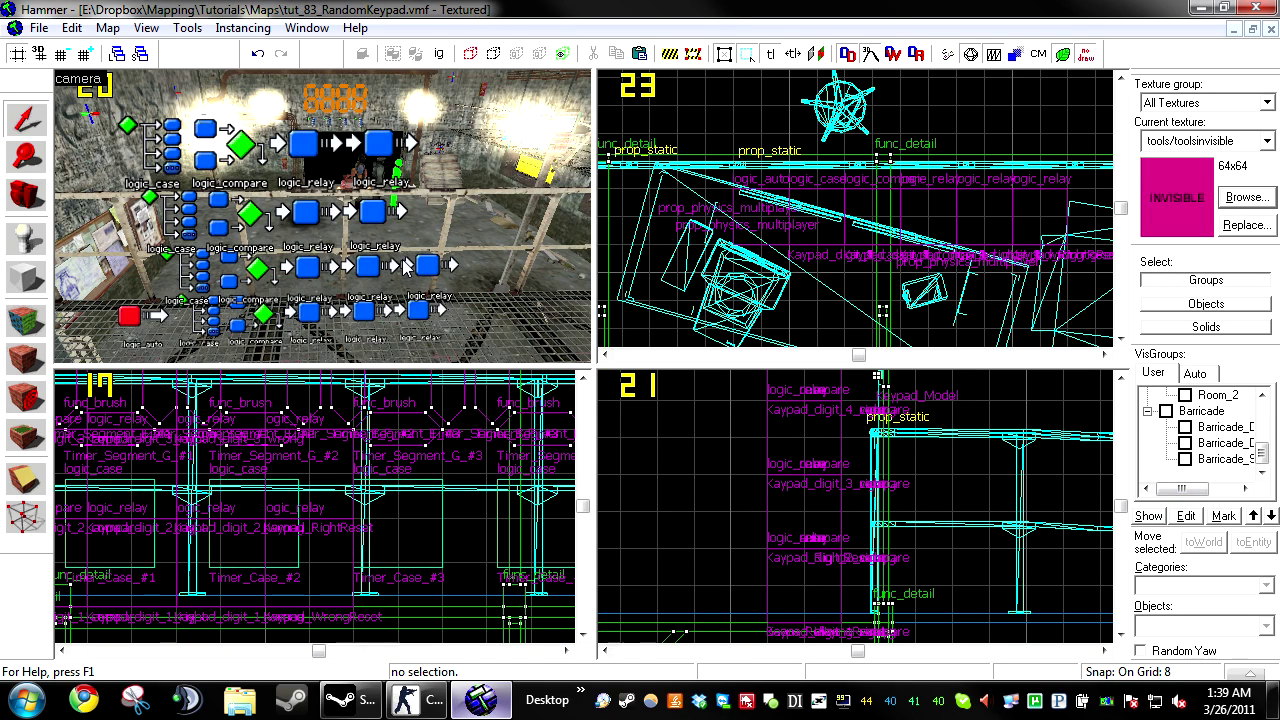
Step: Open the logic_auto entity's properties and add an output that fires on OnMapSpawn
key(a)
scroll(362, 270, down, 3)
scroll(362, 270, up, 3)
click(317, 309)
double_click(317, 309)
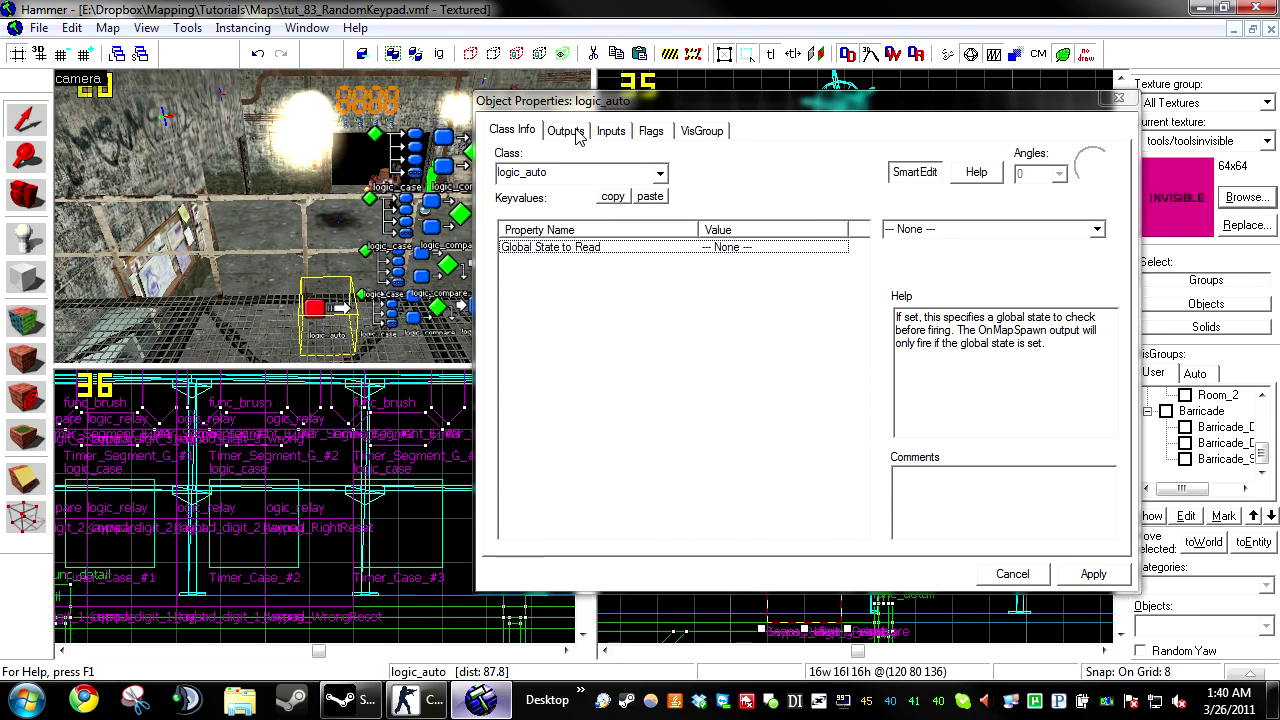
click(565, 130)
click(630, 532)
click(865, 394)
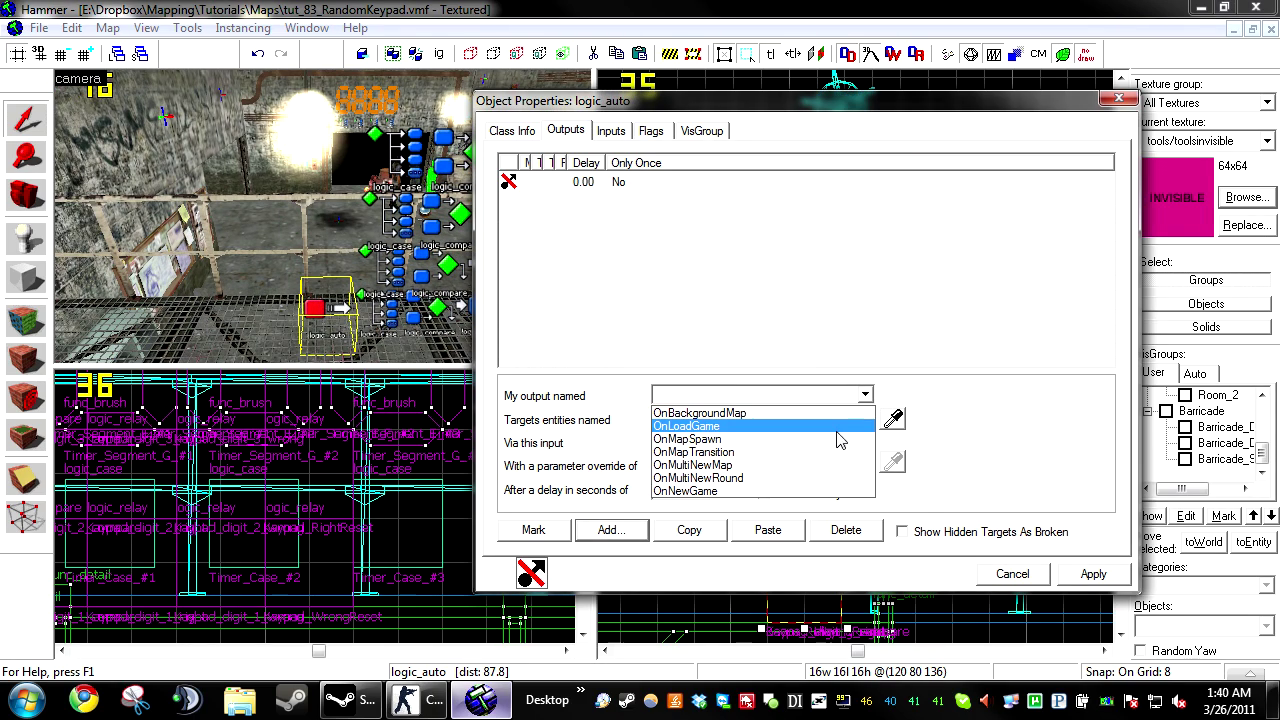
click(830, 437)
Step: Target the OnMapSpawn output at Kaypad_digit_1_case with the PickRandom input
click(893, 421)
click(420, 340)
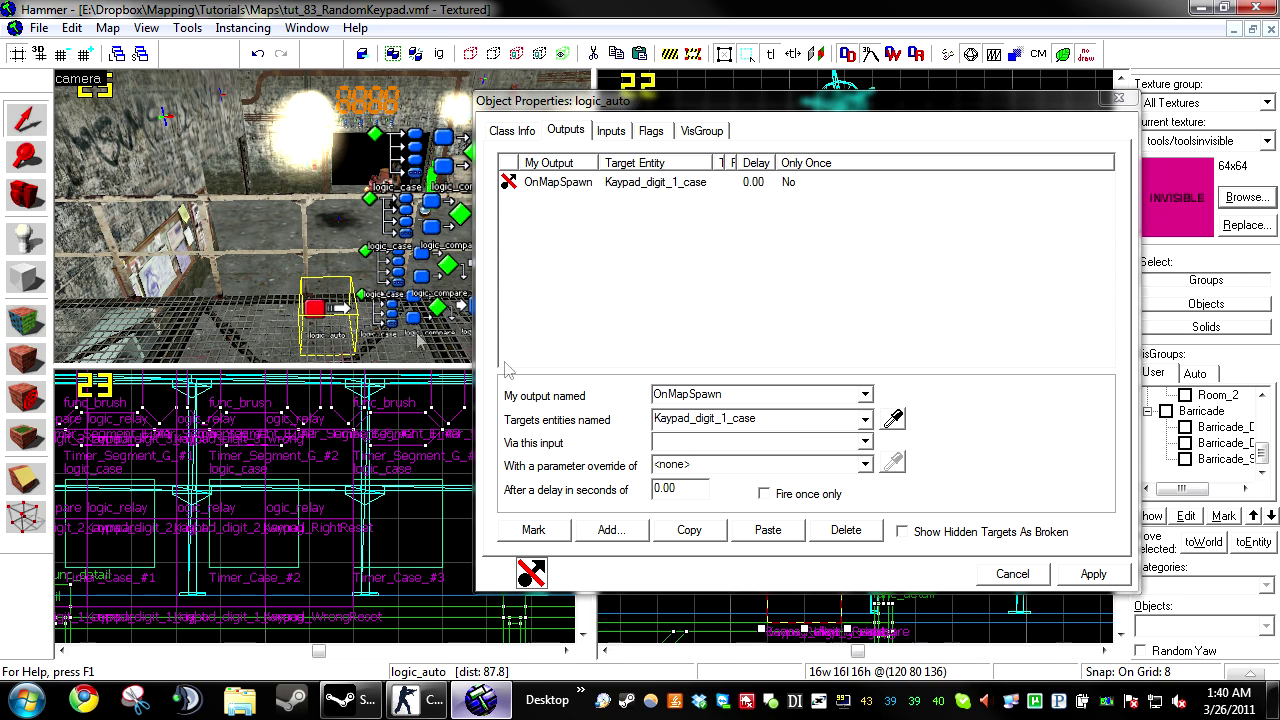
click(729, 440)
text(PickRandom)
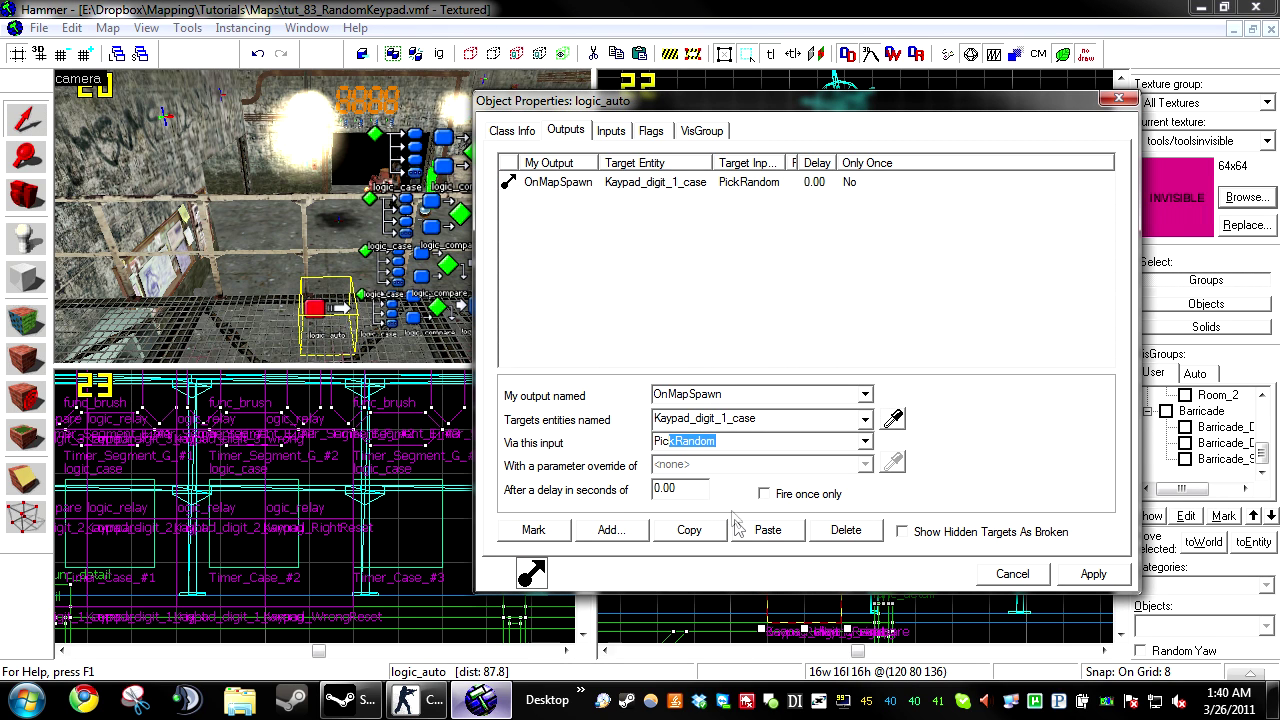
Step: Duplicate the OnMapSpawn PickRandom output for Kaypad_digit_2_case, Kaypad_digit_3_case and Kaypad_digit_4_case, and apply the outputs
click(760, 530)
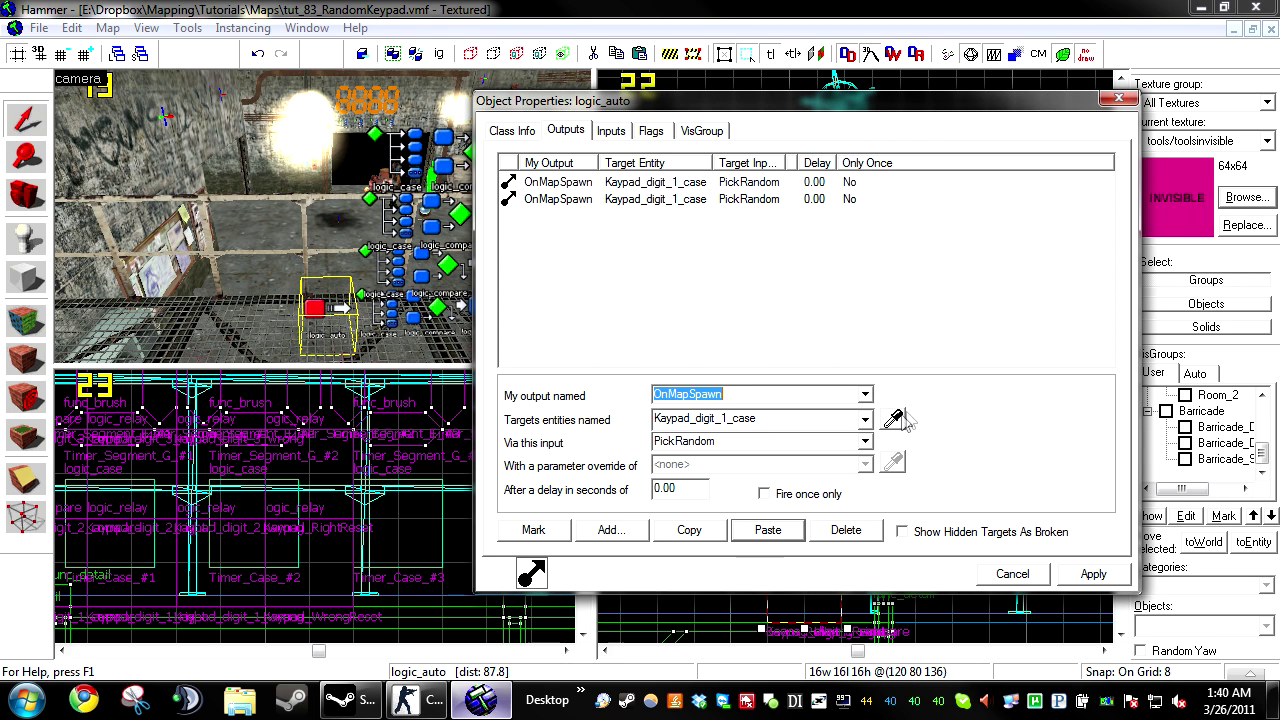
click(797, 530)
click(892, 418)
click(405, 232)
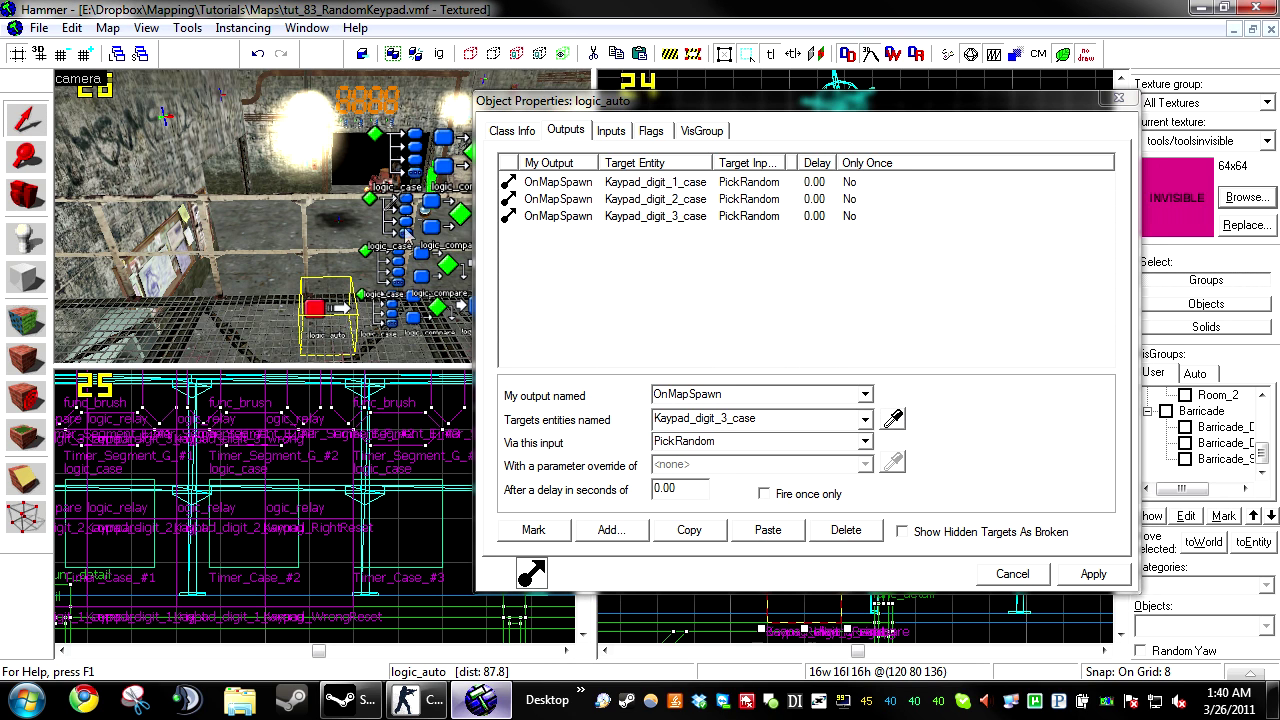
click(768, 530)
click(892, 418)
click(428, 180)
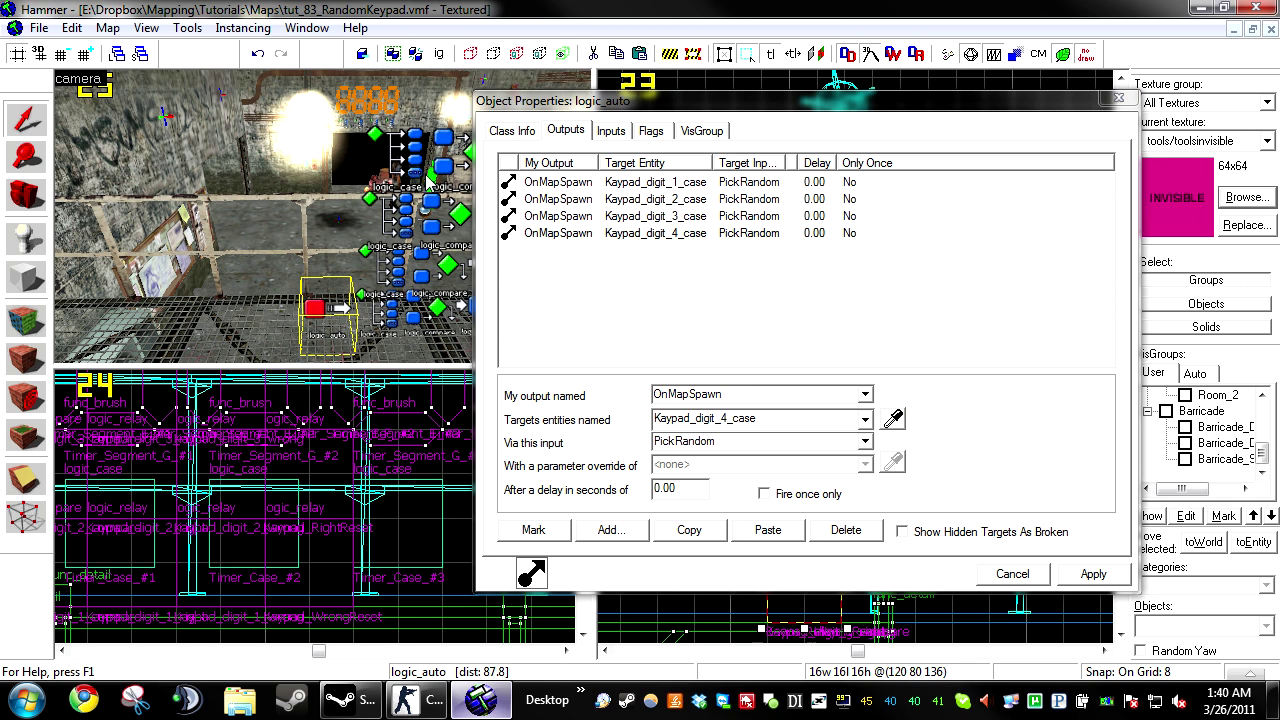
click(1072, 575)
drag(800, 330, 520, 105)
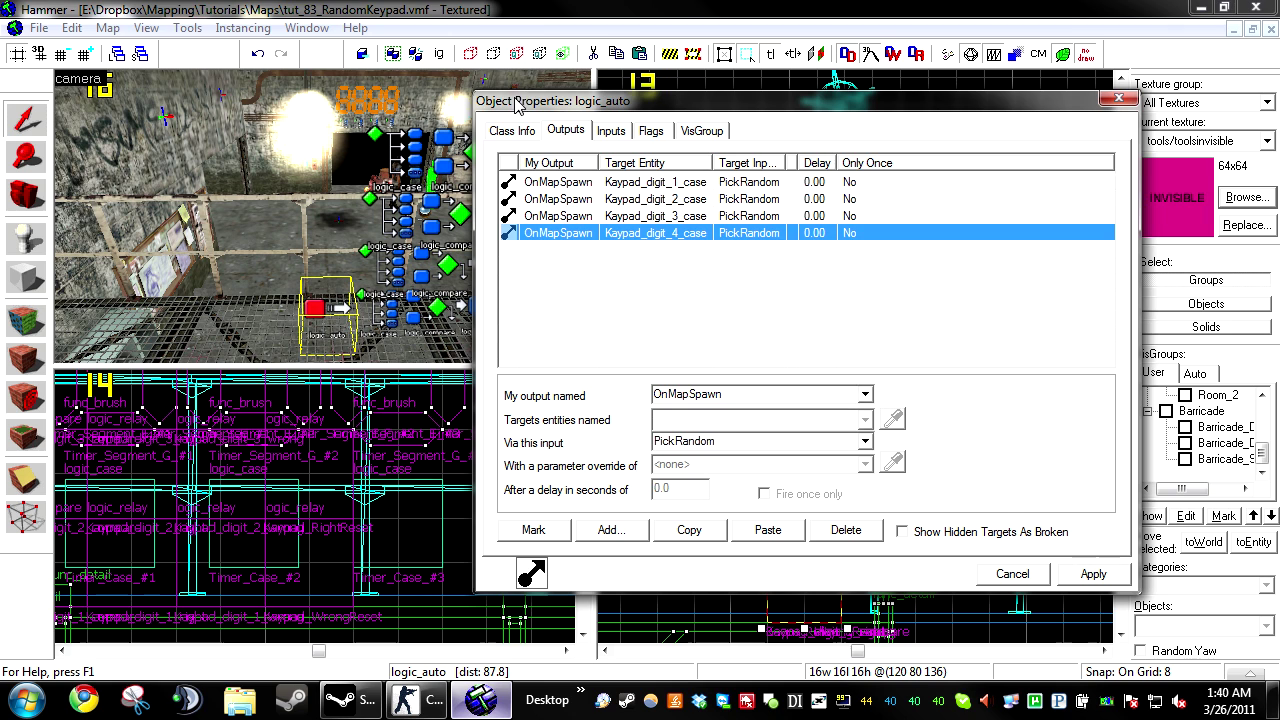
Step: Add an OnCase01 output to the Kaypad_digit_1_case entity, targeting Kaypad_digit_1_compare
key(d)
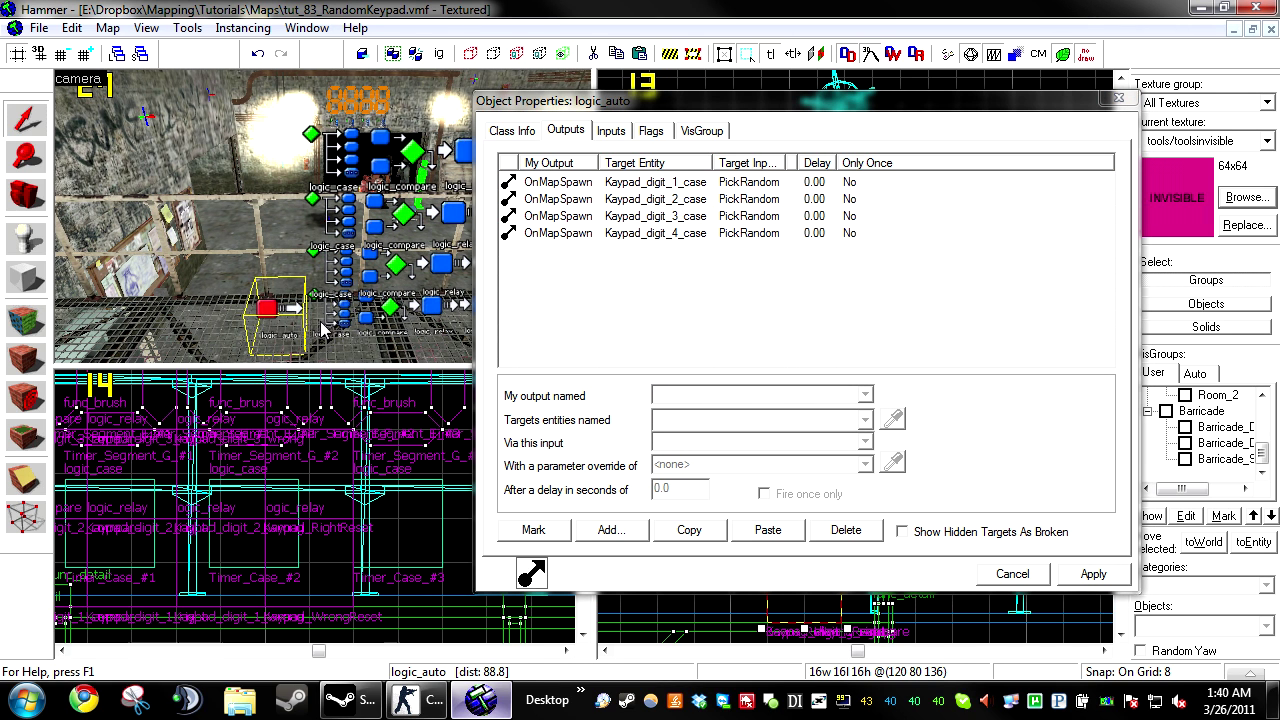
click(336, 320)
click(612, 530)
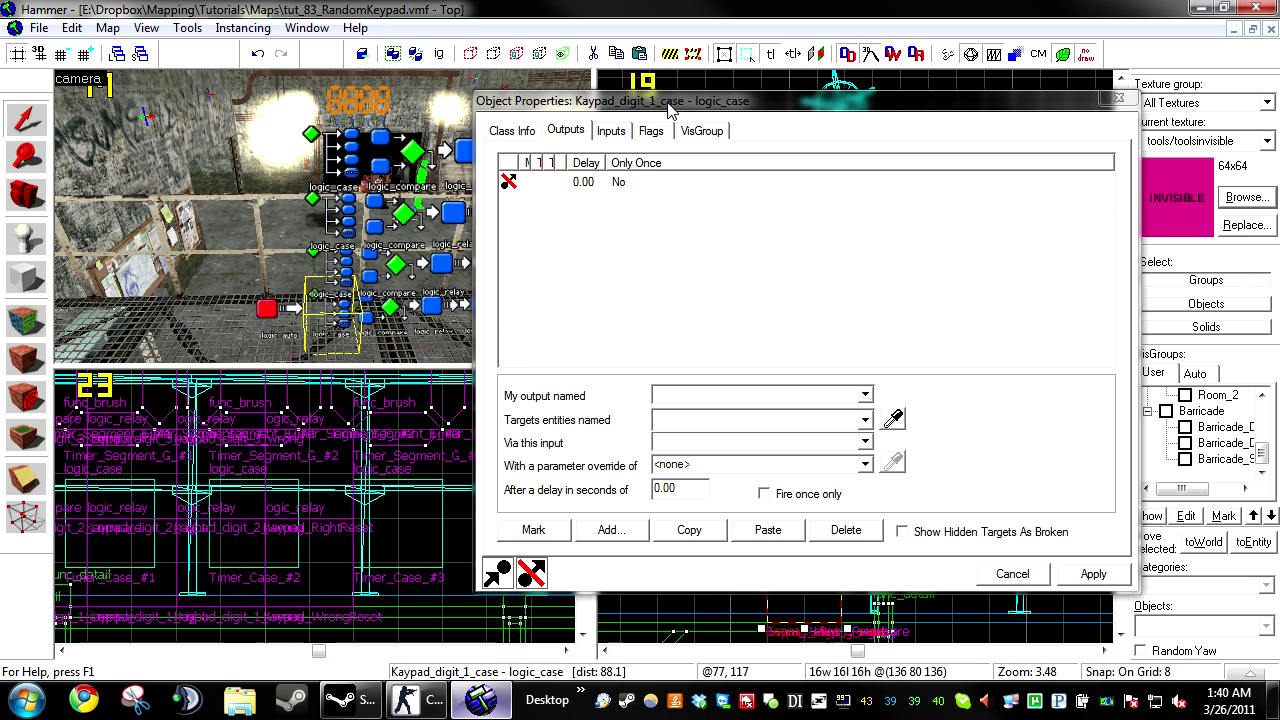
click(866, 395)
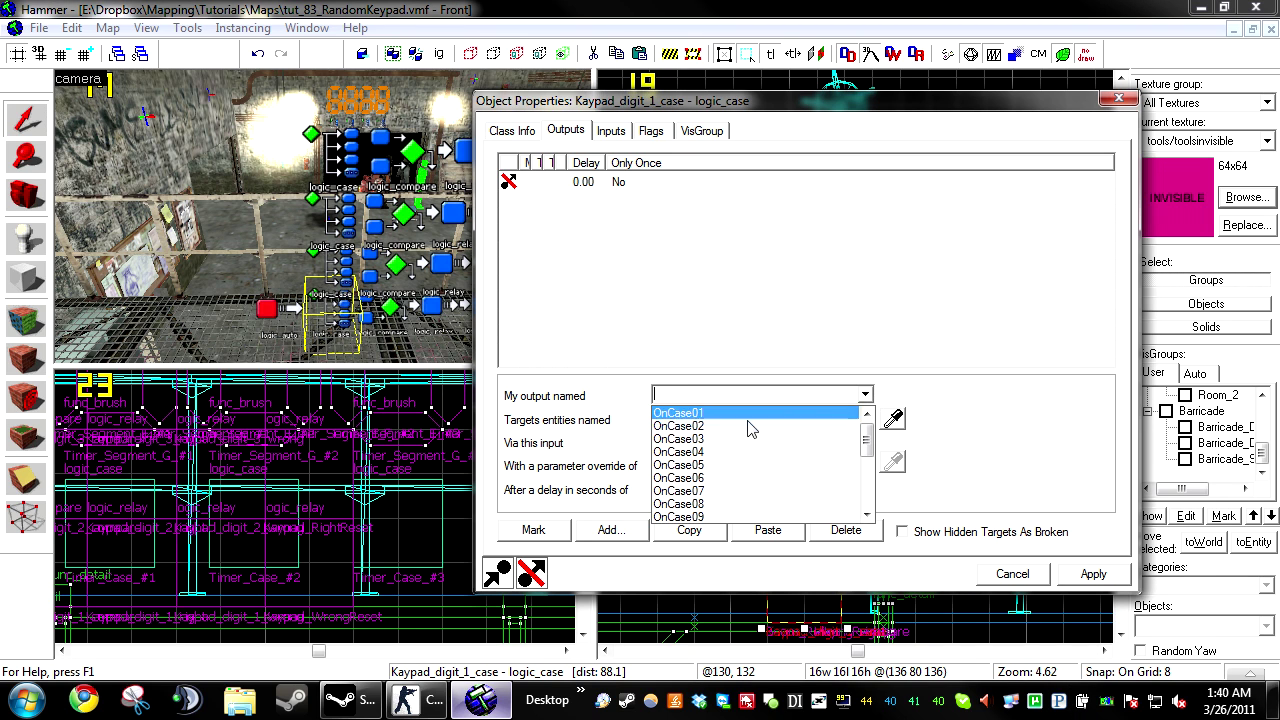
click(718, 411)
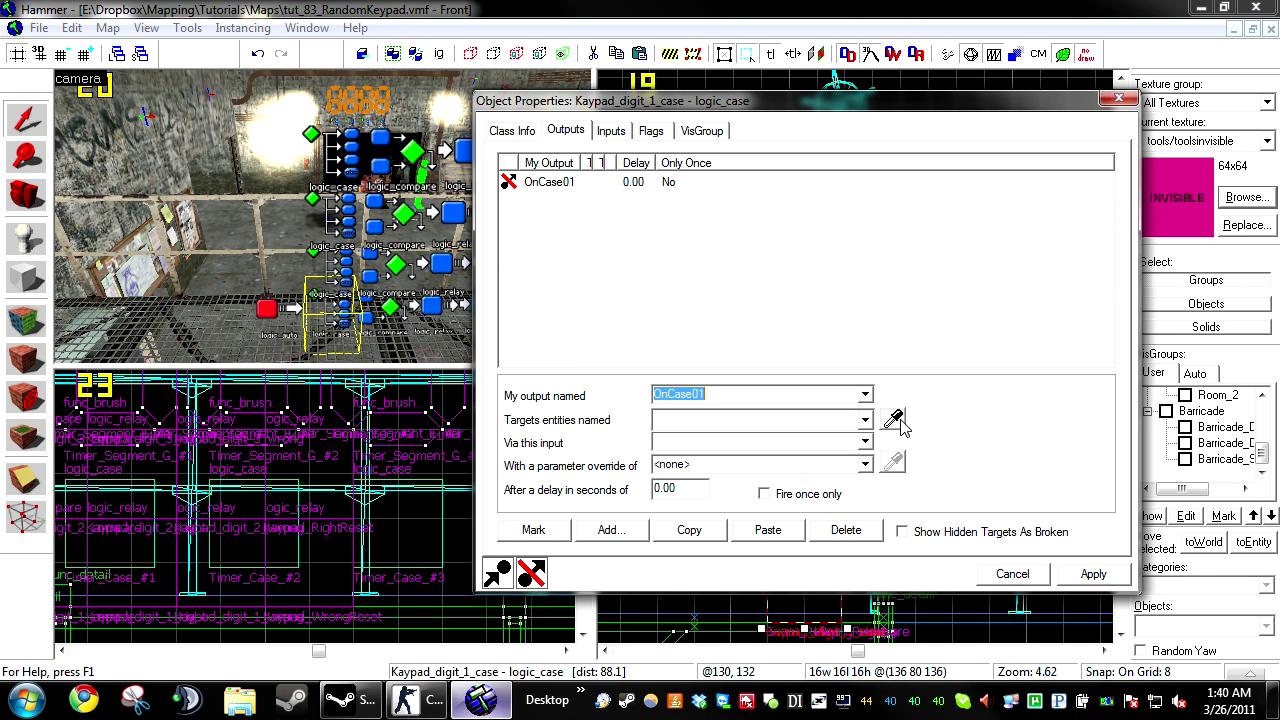
click(386, 311)
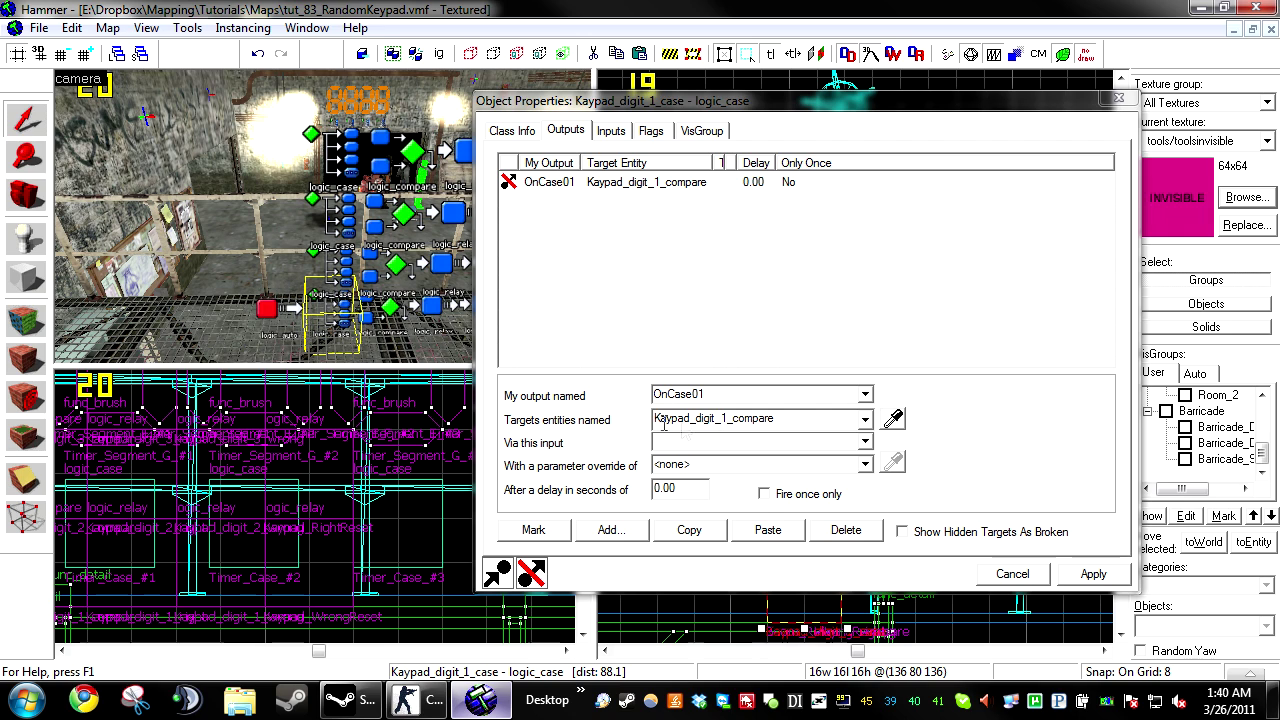
Step: Set the OnCase01 output's input to SetCompareValue with a parameter override of 1
click(741, 441)
text(Se)
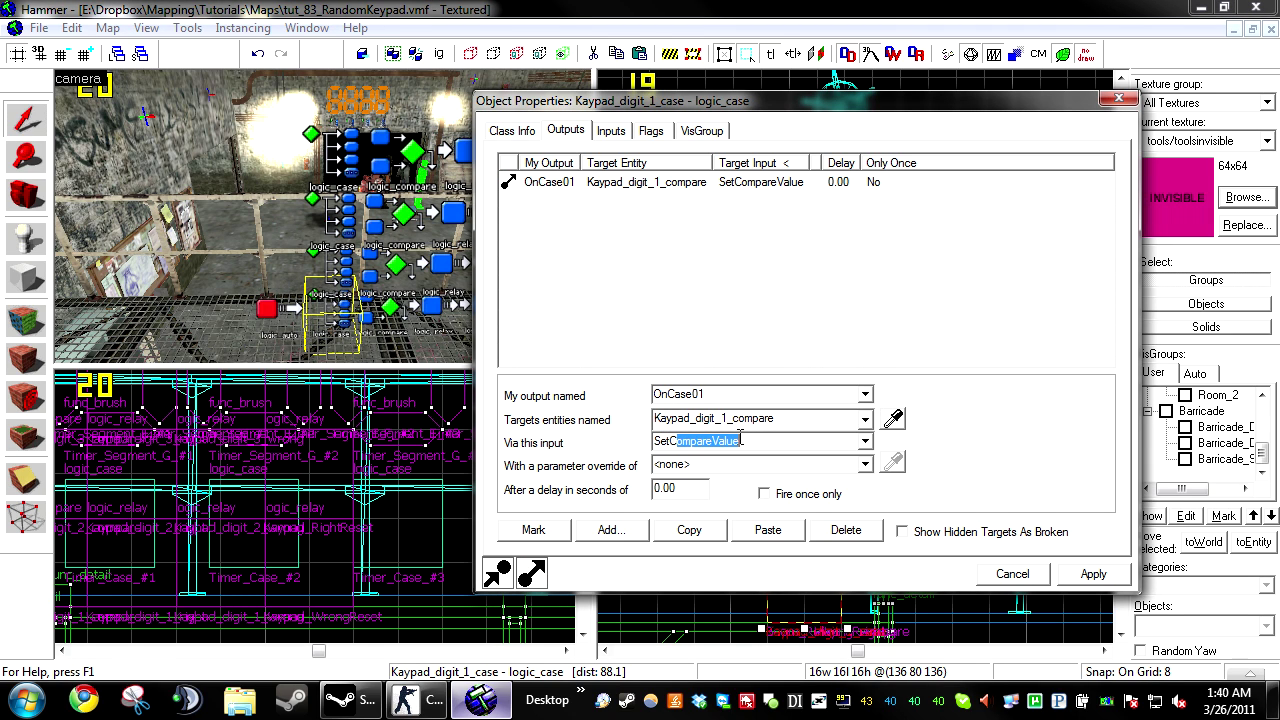
text(tC)
click(737, 466)
text(1)
Step: Duplicate the OnCase01 output, retarget the copy to Timer_Case_#1 and change its input to InValue
click(689, 531)
click(740, 530)
key(w)
click(340, 88)
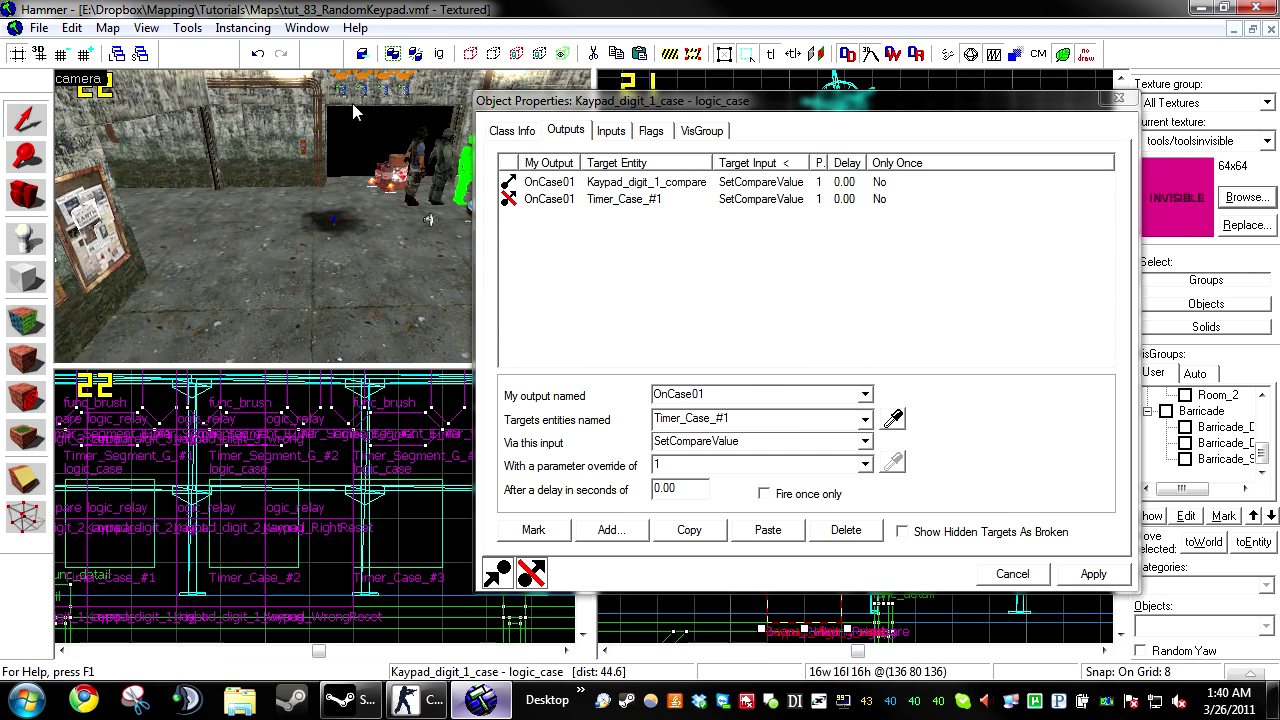
key(s)
double_click(714, 443)
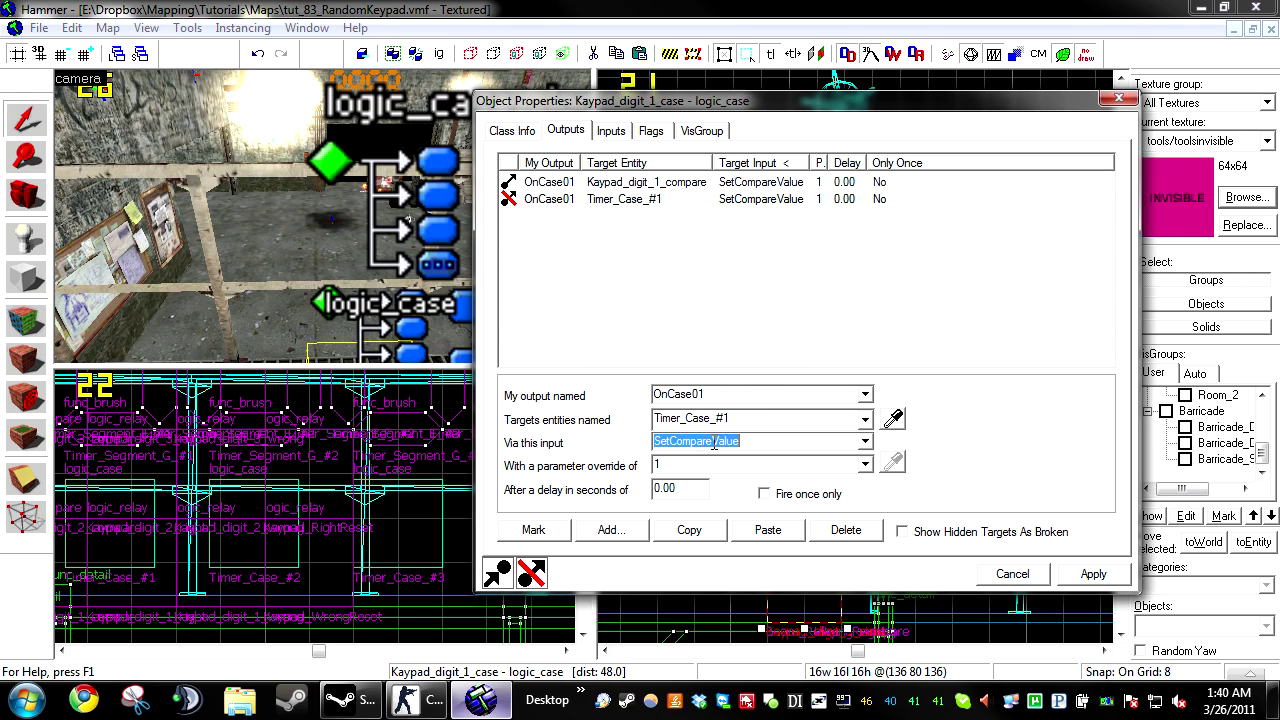
text(In)
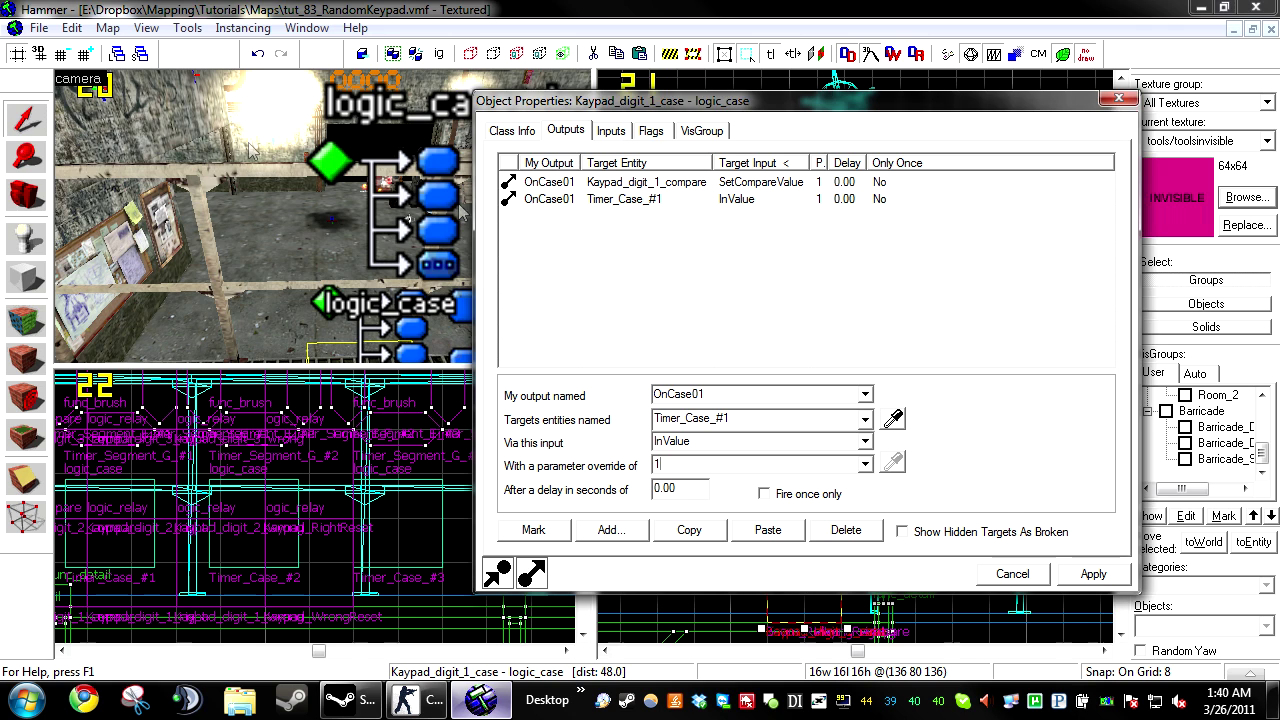
text(s)
Step: Duplicate both OnCase01 outputs and set the copies to OnCase02 with a parameter override of 2
drag(876, 306, 682, 186)
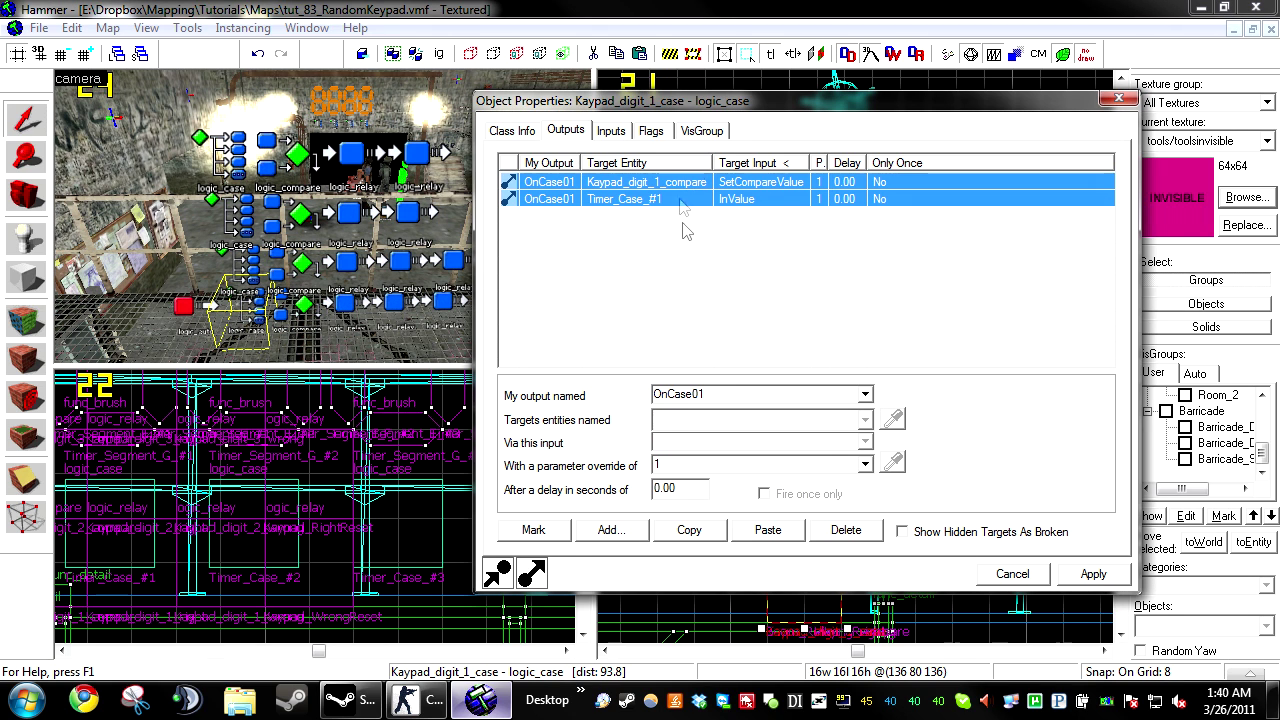
click(689, 530)
click(767, 530)
click(865, 394)
scroll(867, 392, down, 2)
click(867, 392)
scroll(867, 392, down, 1)
double_click(705, 466)
text(2)
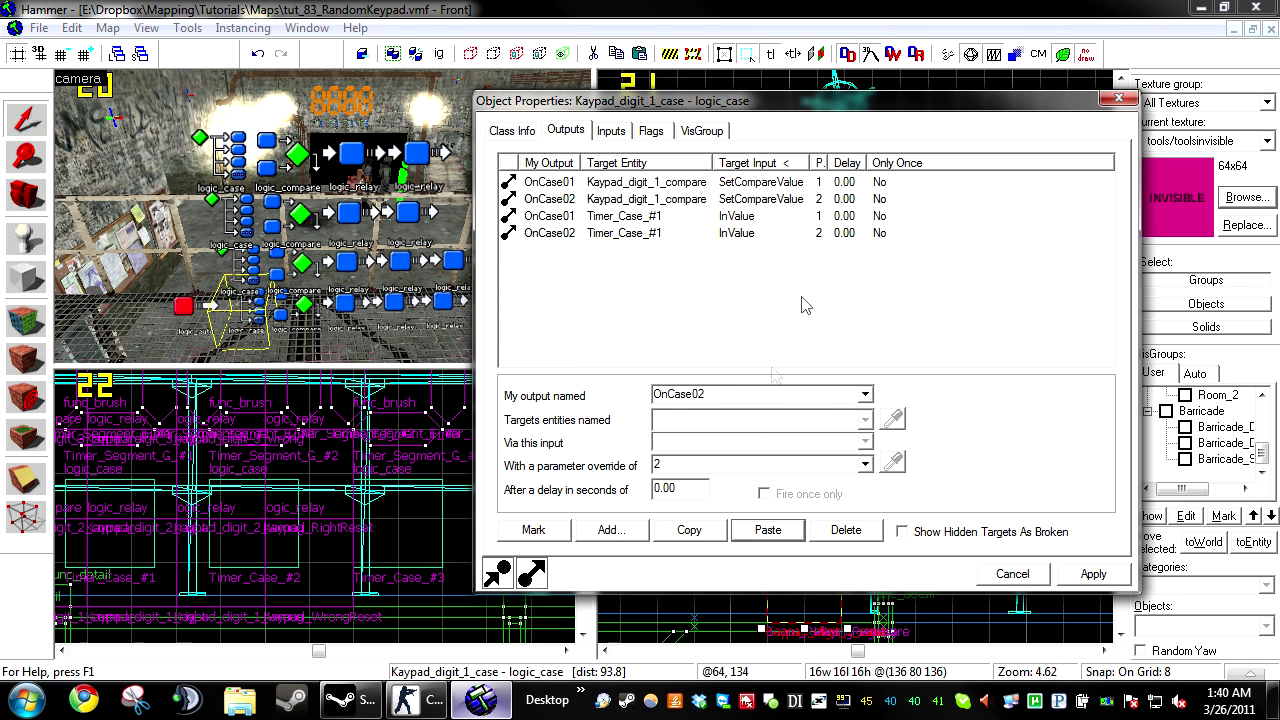
Step: Add further copies of the output pair for OnCase03 with parameter 3 and OnCase04 with parameter 4
click(766, 530)
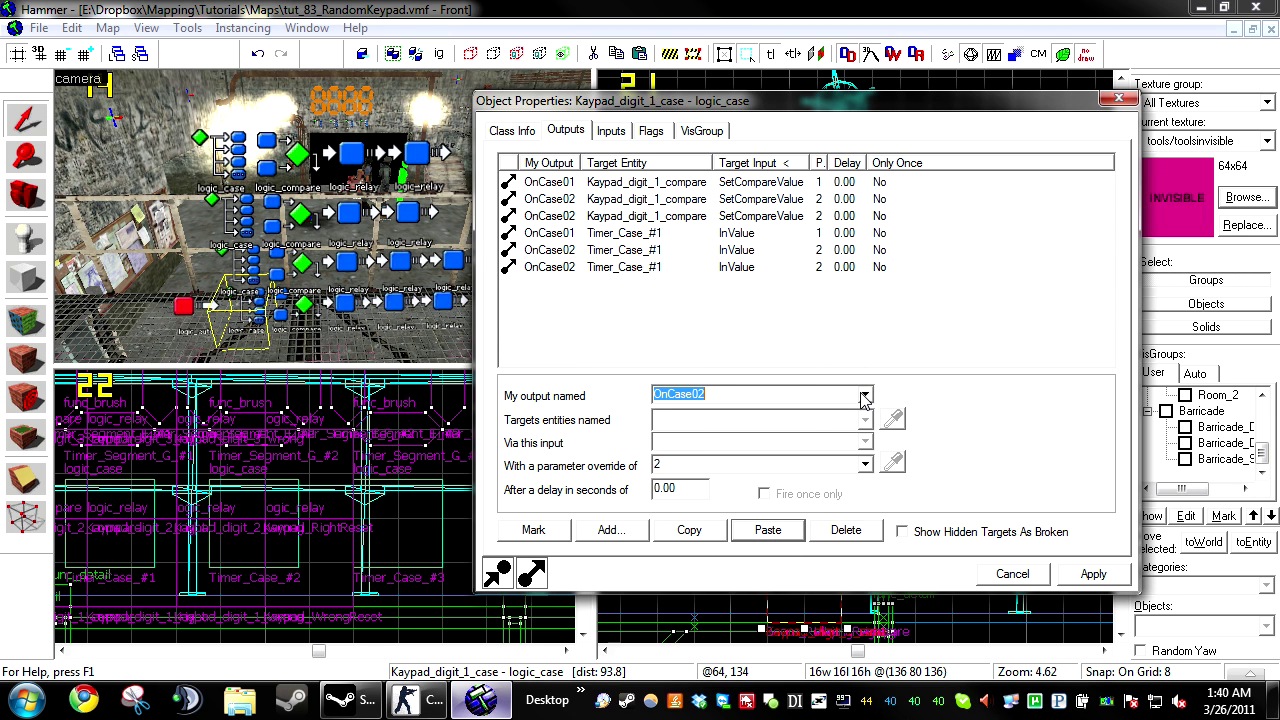
text(3)
click(689, 530)
click(766, 530)
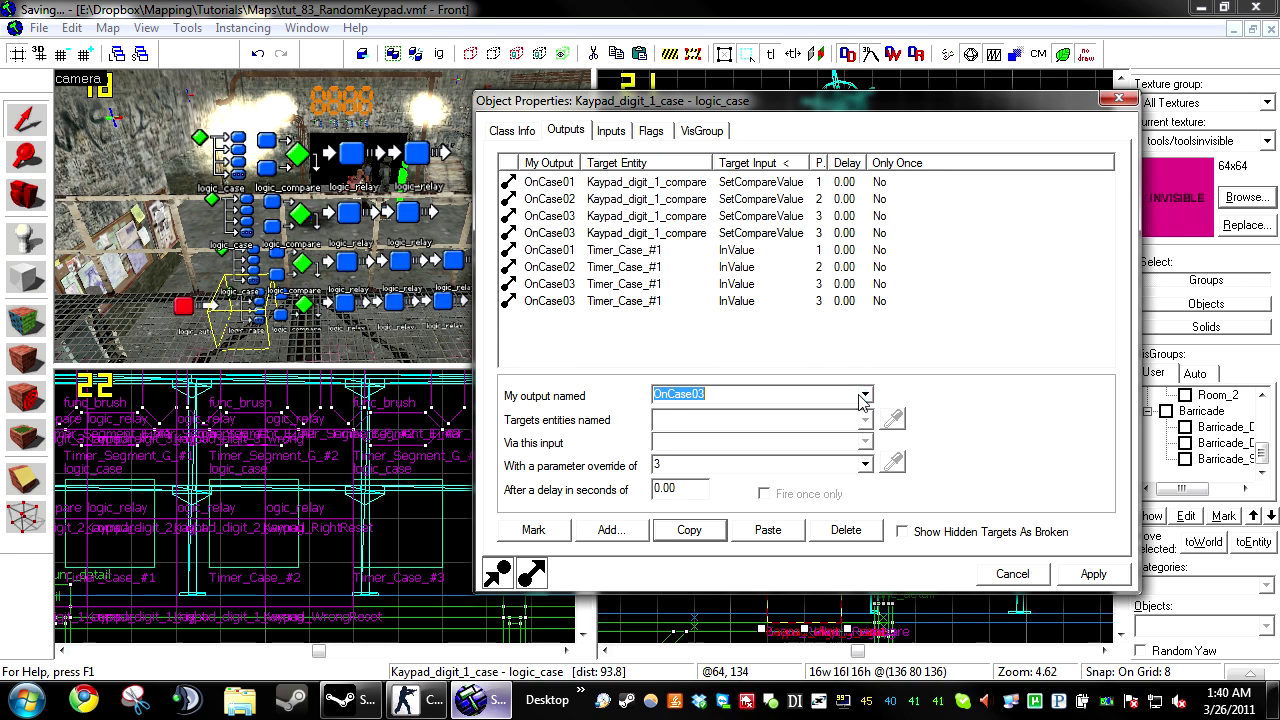
key(BackSpace)
text(4)
Step: Duplicate the output pair again and set the newest copies to OnCase05 with a parameter override of 5
click(689, 530)
click(767, 530)
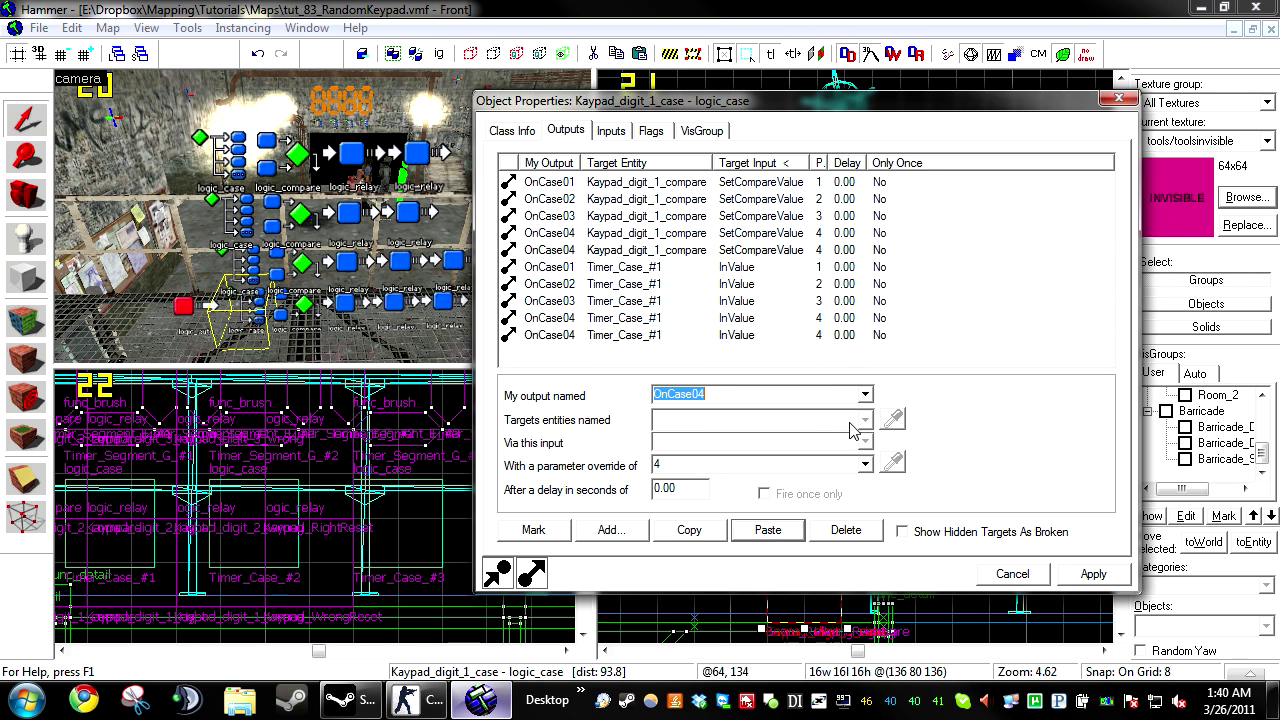
click(866, 394)
click(745, 454)
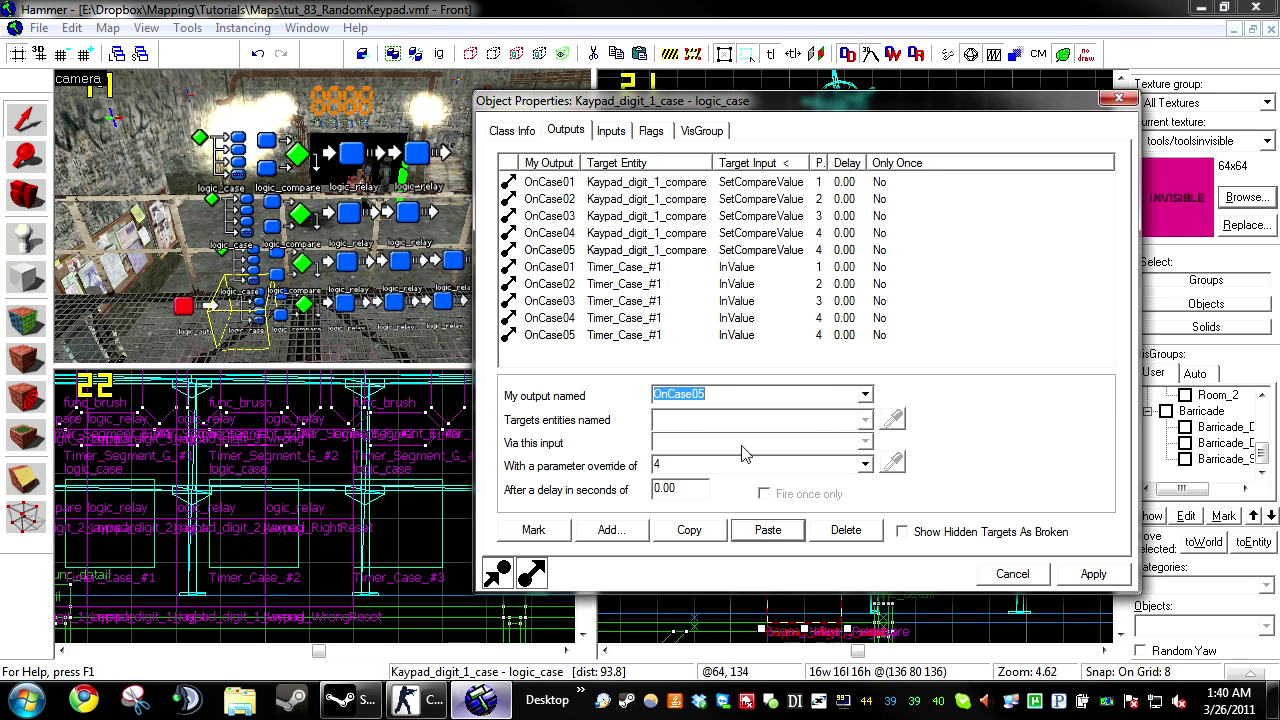
click(660, 465)
key(BackSpace)
text(5)
Step: Add further copies of the output pair for OnCase06 with parameter 6 and OnCase07 with parameter 7
click(689, 530)
click(767, 530)
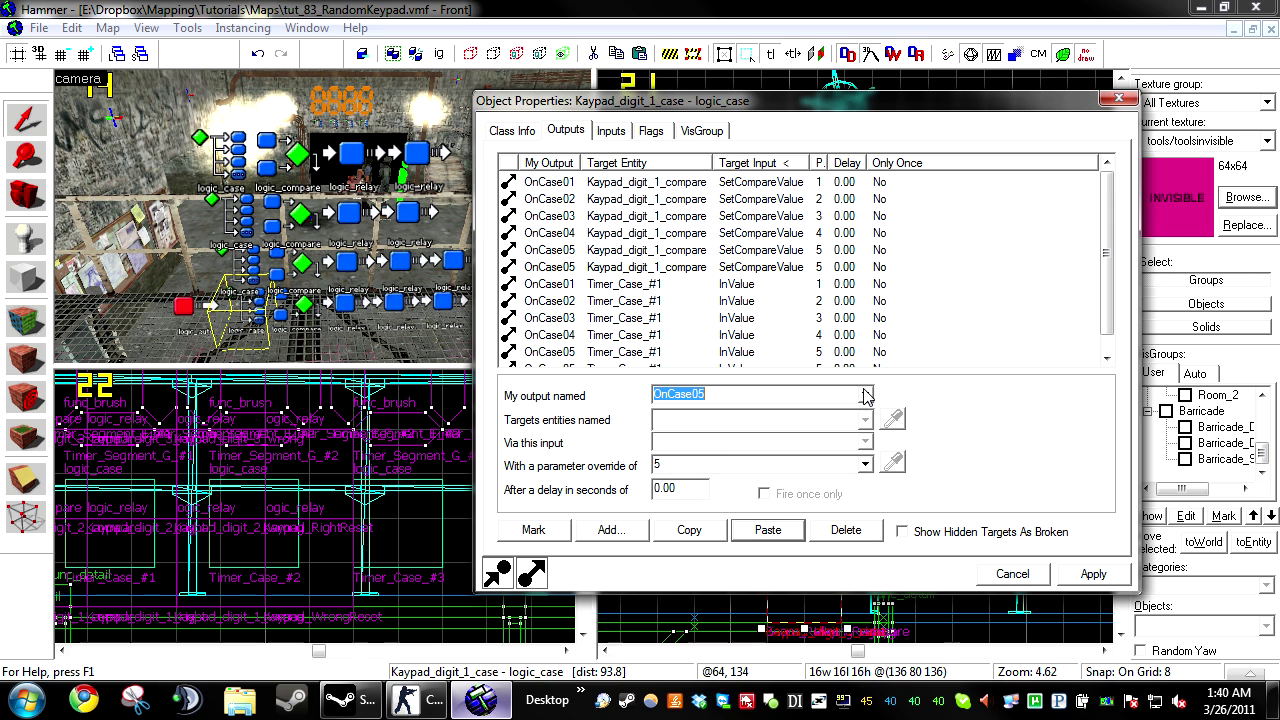
click(715, 464)
key(BackSpace)
text(6)
click(689, 530)
click(767, 530)
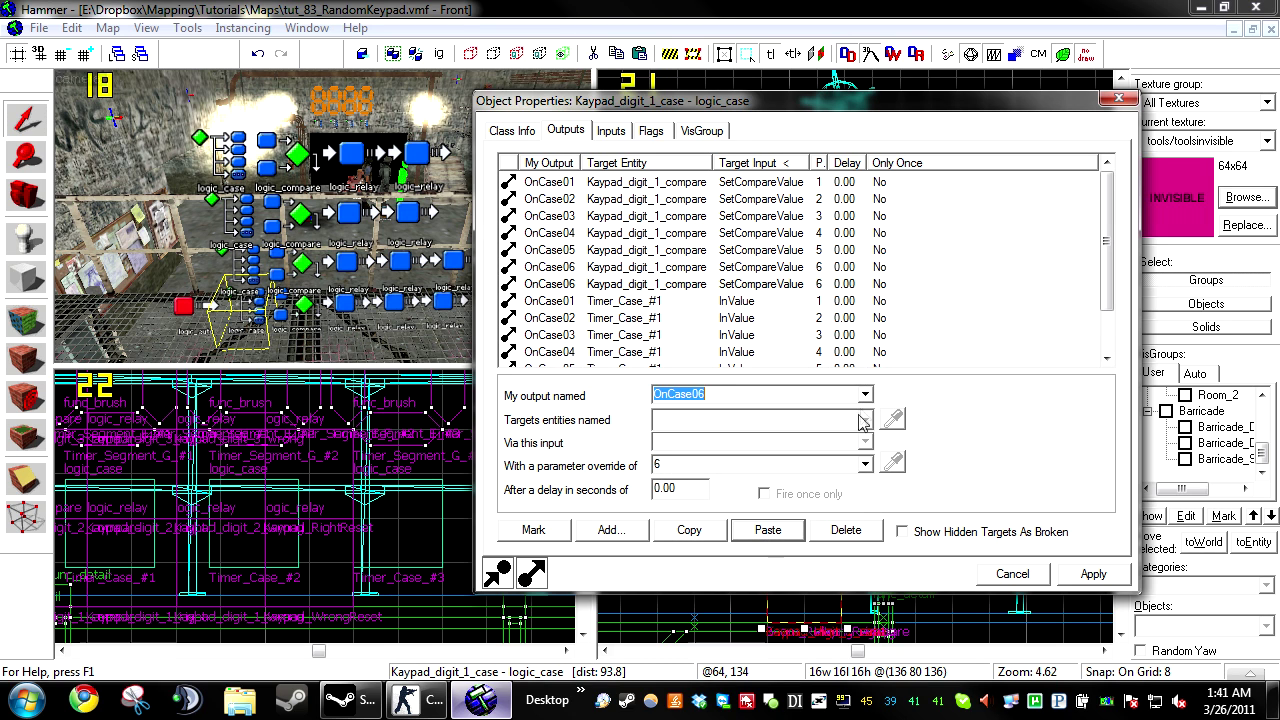
click(705, 465)
key(BackSpace)
text(7)
Step: Add the last output pairs for OnCase08 with parameter 8 and OnCase09 with parameter 9, and apply the changes
click(689, 530)
click(767, 530)
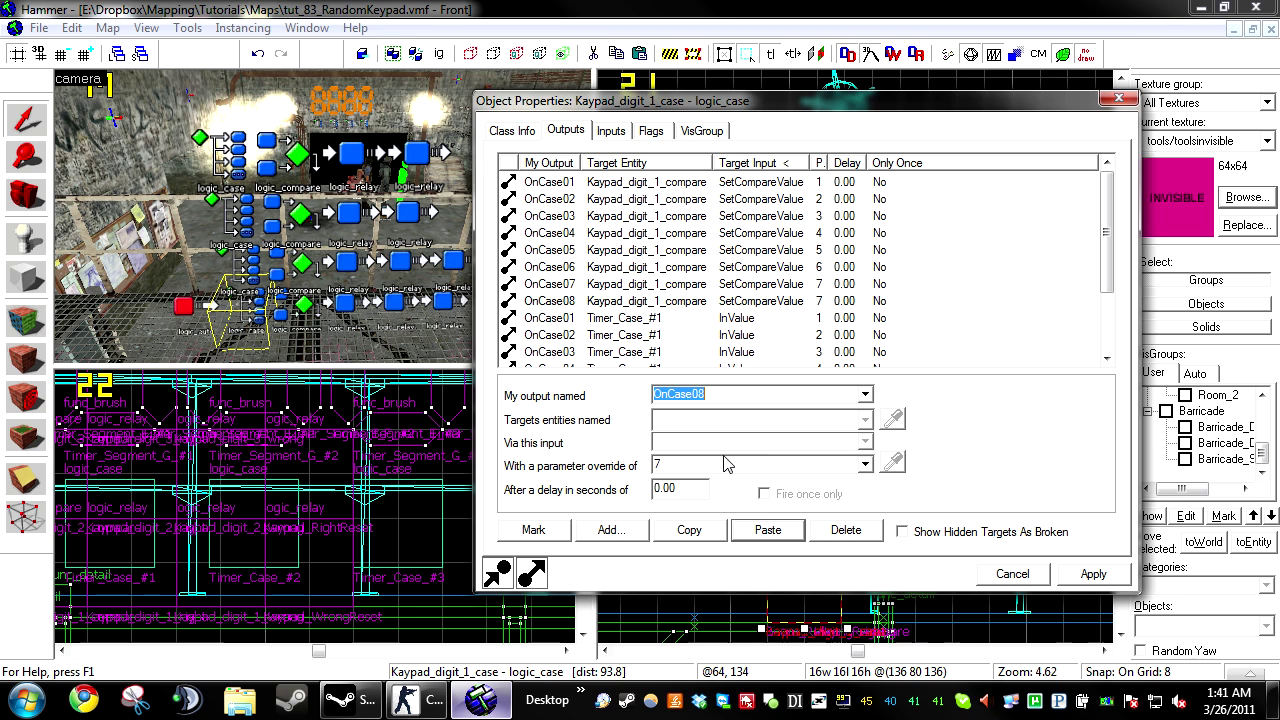
drag(727, 464, 620, 474)
text(8)
click(689, 530)
click(767, 530)
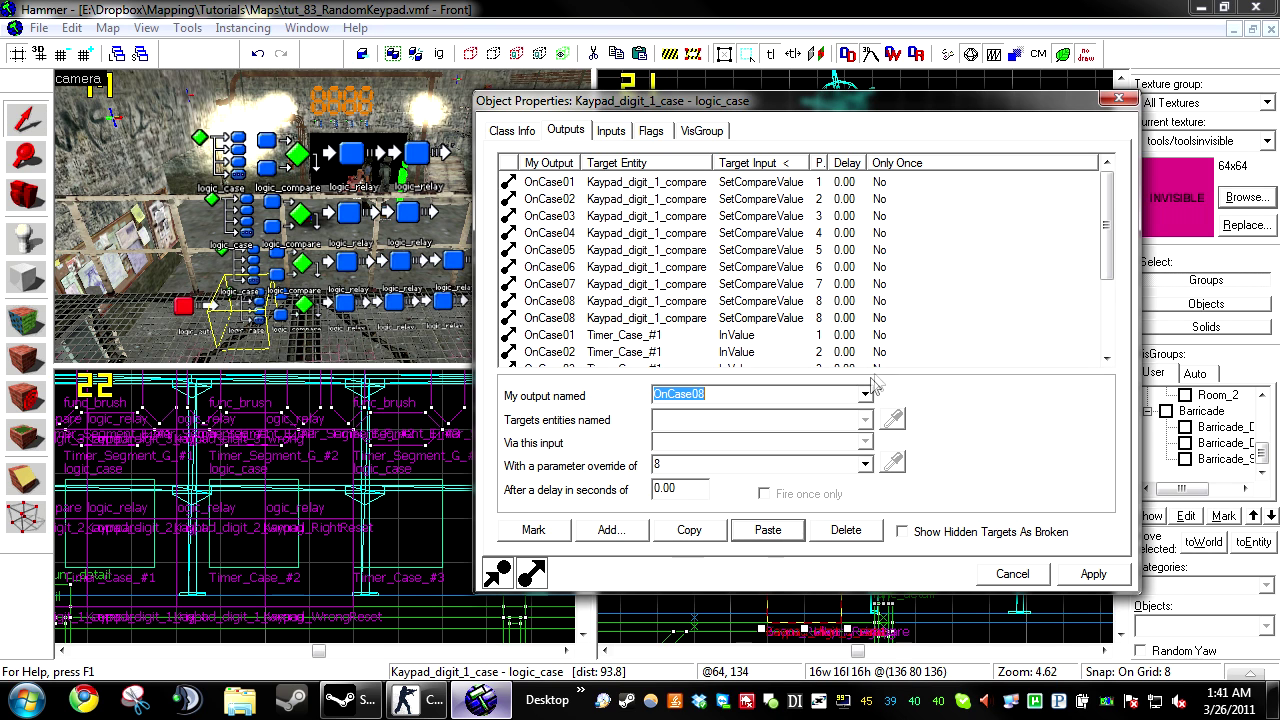
click(867, 391)
click(863, 392)
scroll(863, 392, down, 1)
drag(687, 470, 649, 503)
text(9)
click(1098, 568)
Step: Copy all OnCase outputs of Kaypad_digit_1_case and paste them into Kaypad_digit_2_case
click(868, 267)
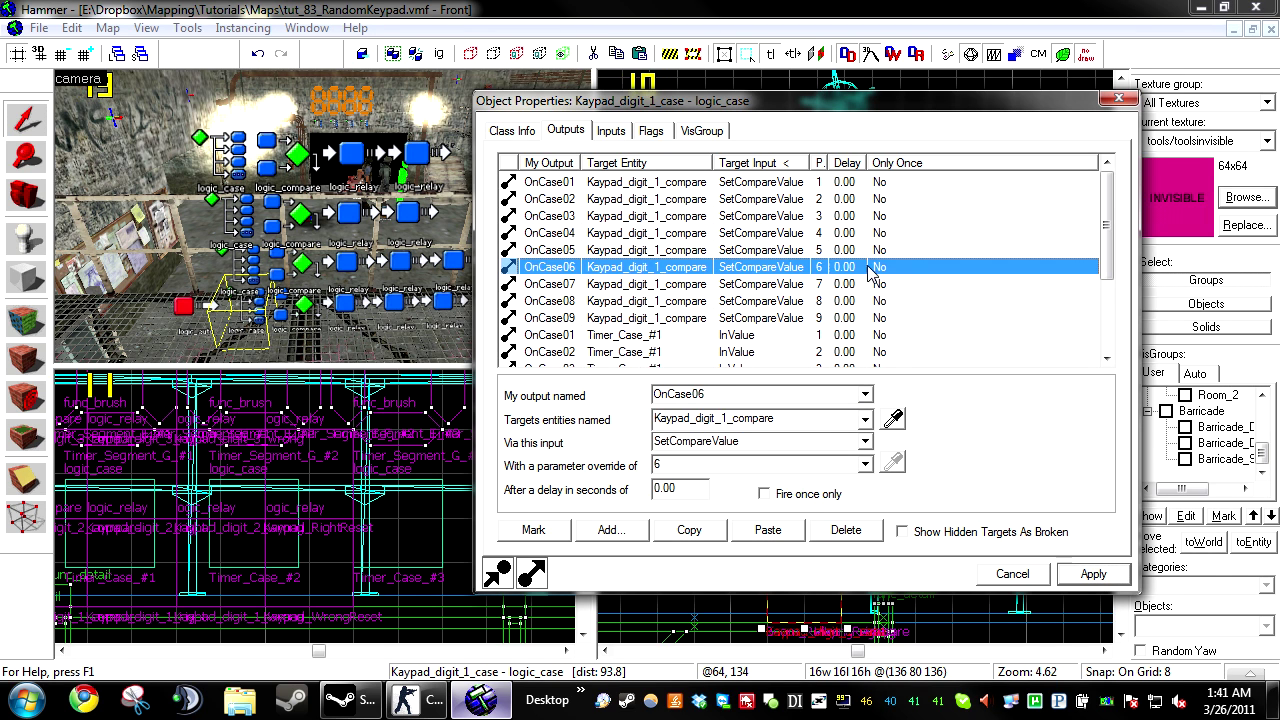
click(651, 183)
scroll(908, 249, down, 3)
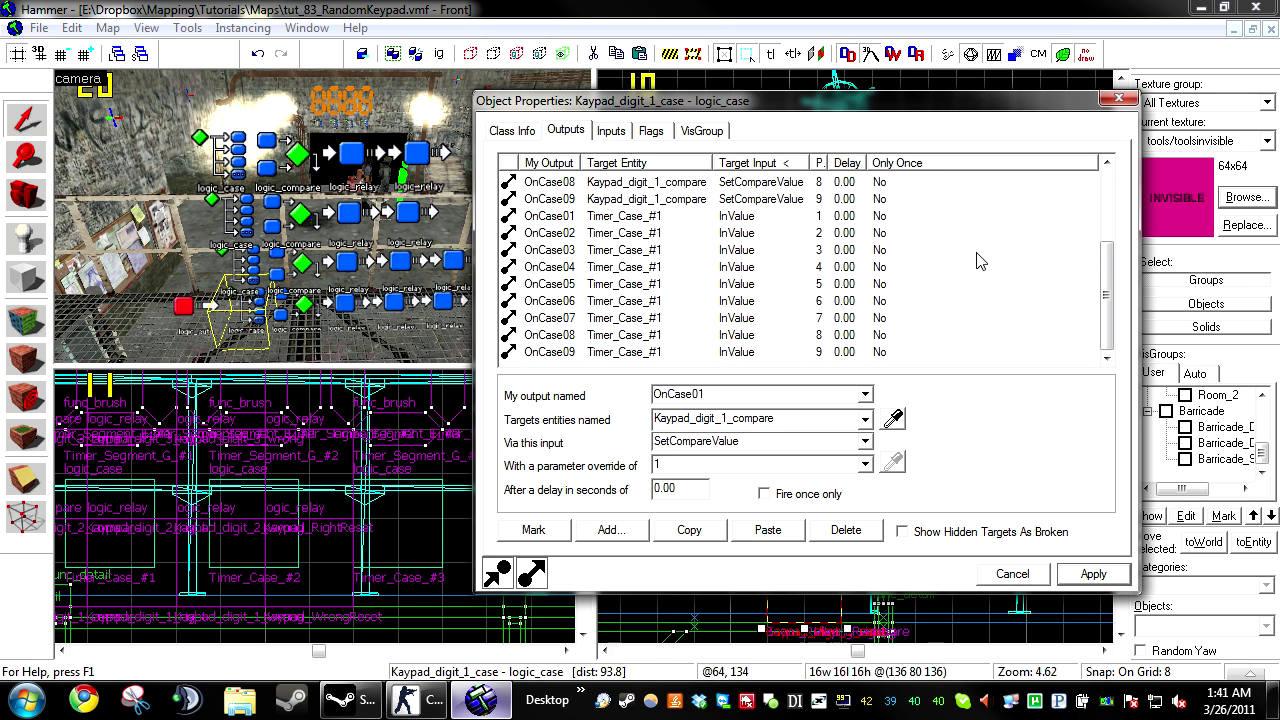
scroll(886, 243, up, 3)
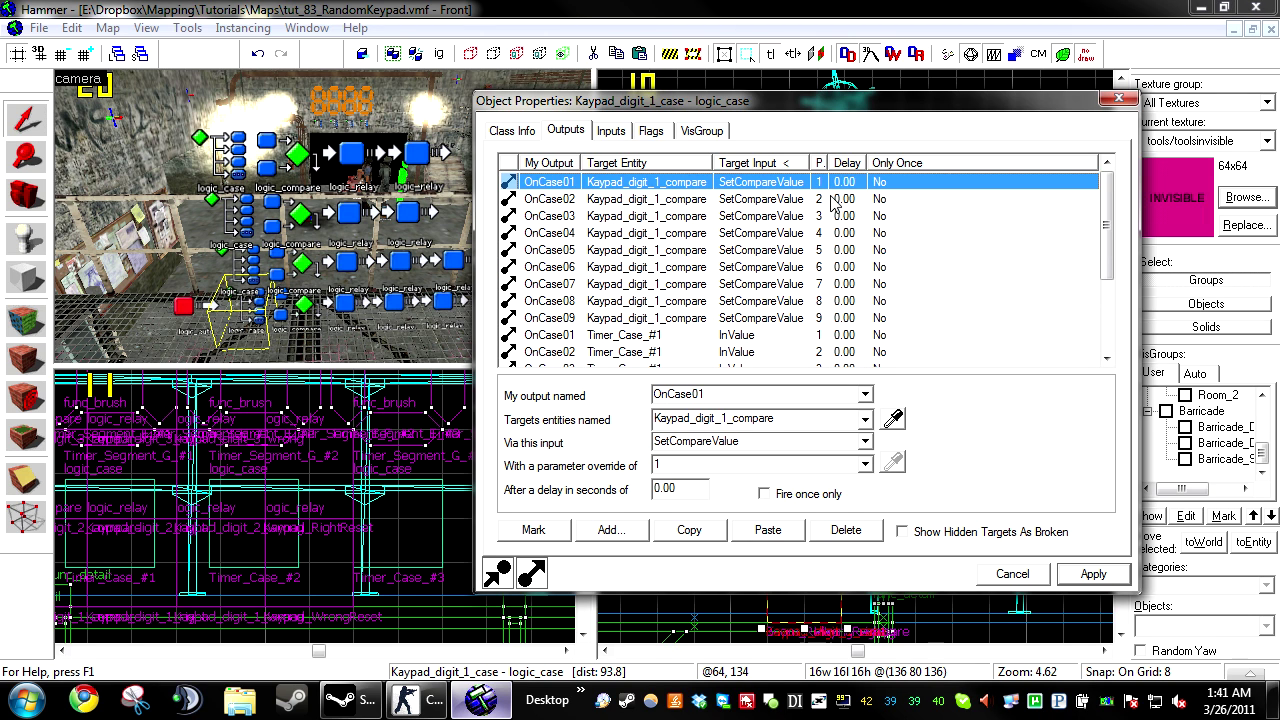
scroll(897, 246, down, 3)
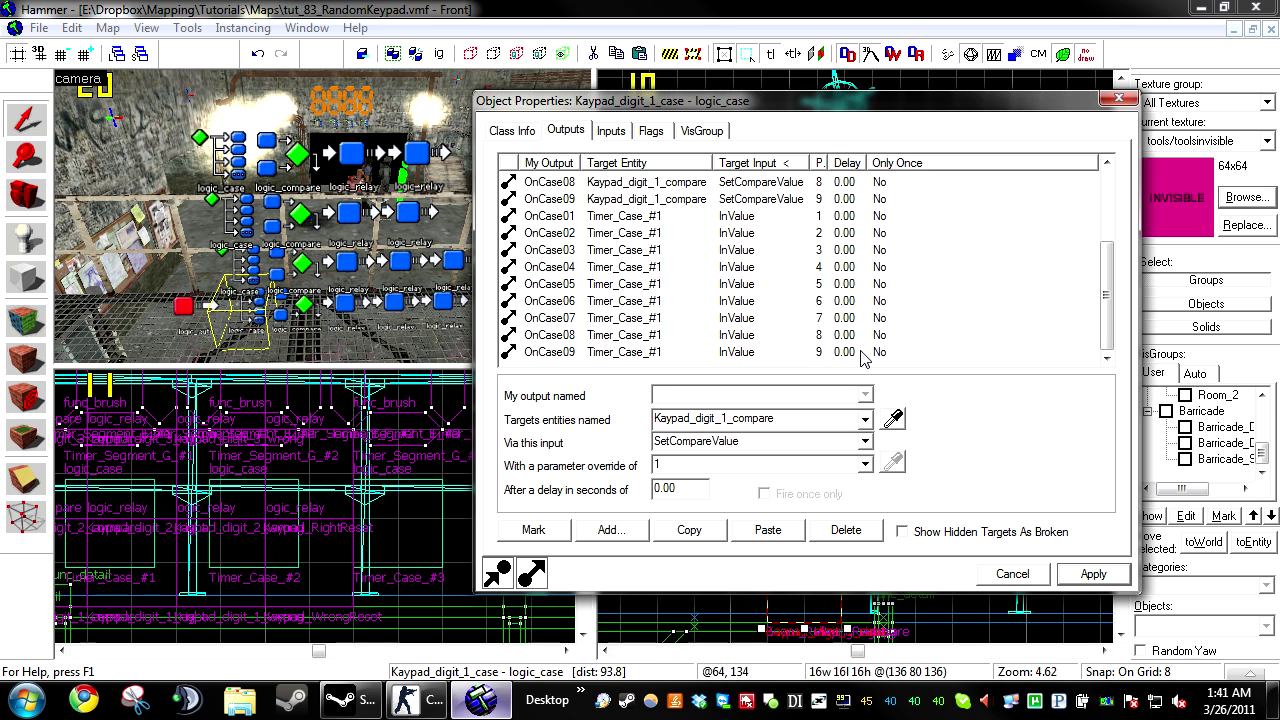
shift+click(870, 352)
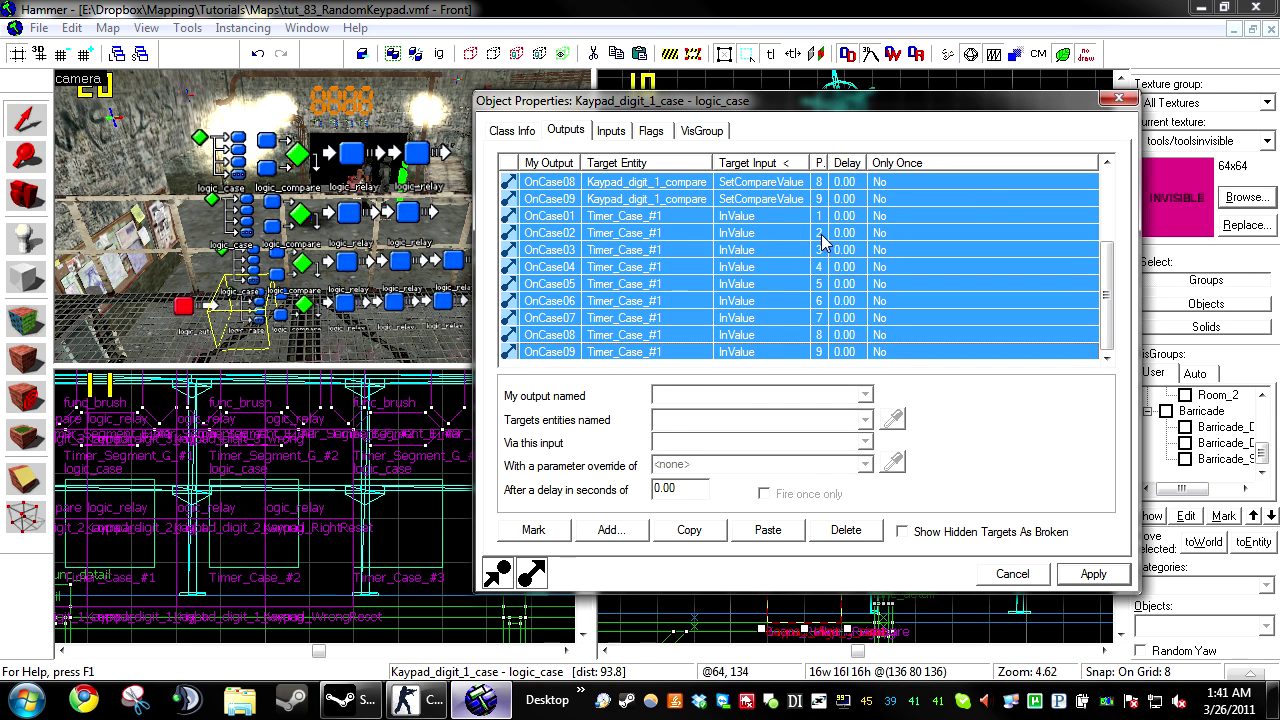
click(689, 530)
click(253, 290)
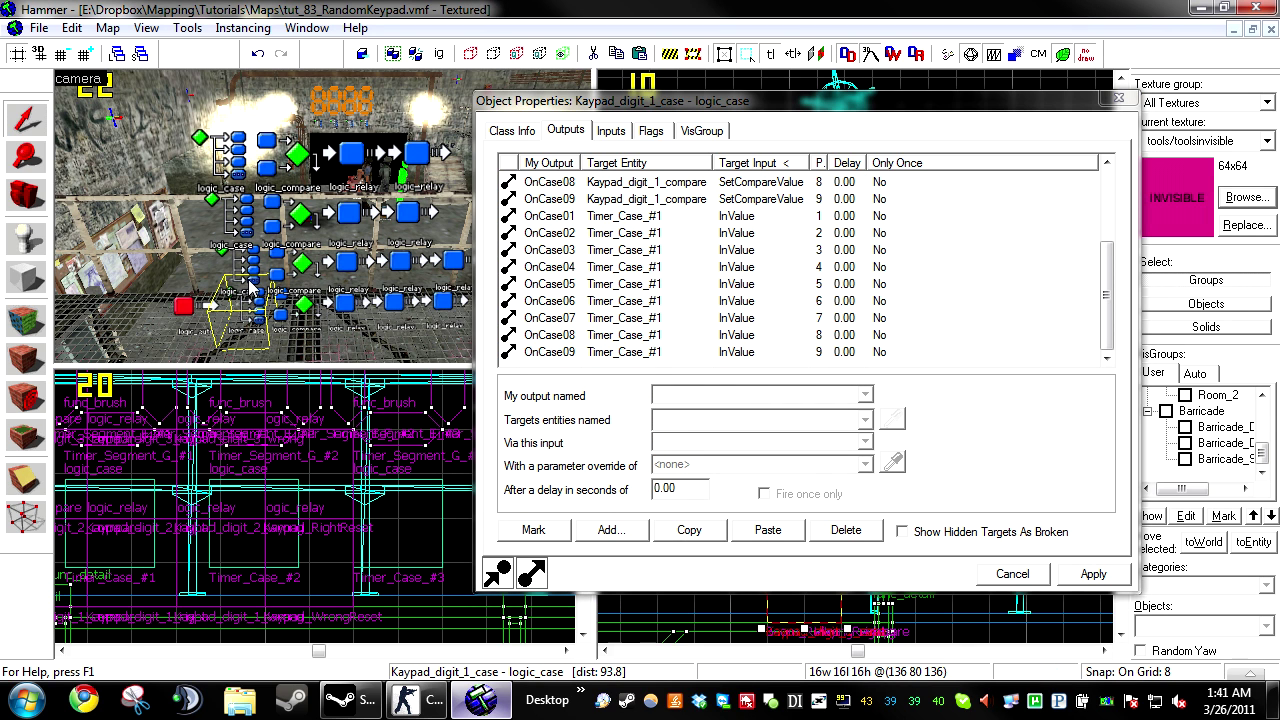
click(760, 530)
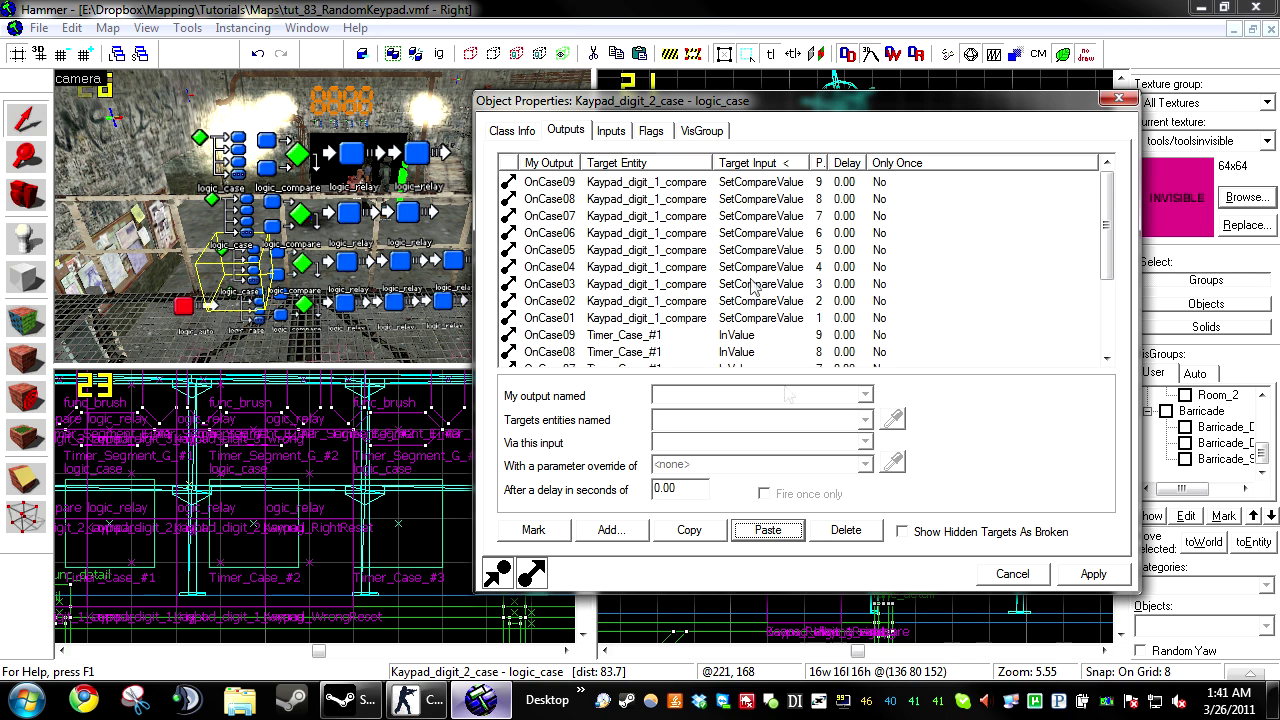
Step: Retarget all SetCompareValue outputs of Kaypad_digit_2_case to Kaypad_digit_2_compare
click(690, 318)
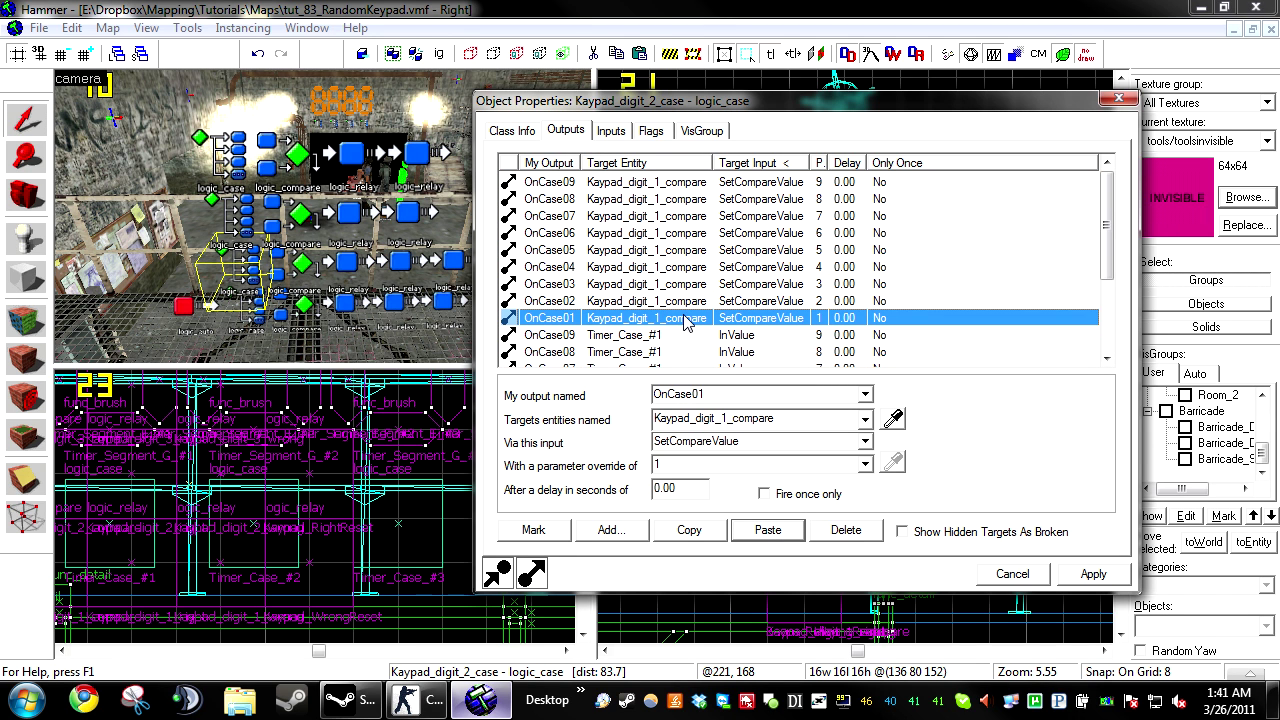
shift+click(686, 183)
click(893, 418)
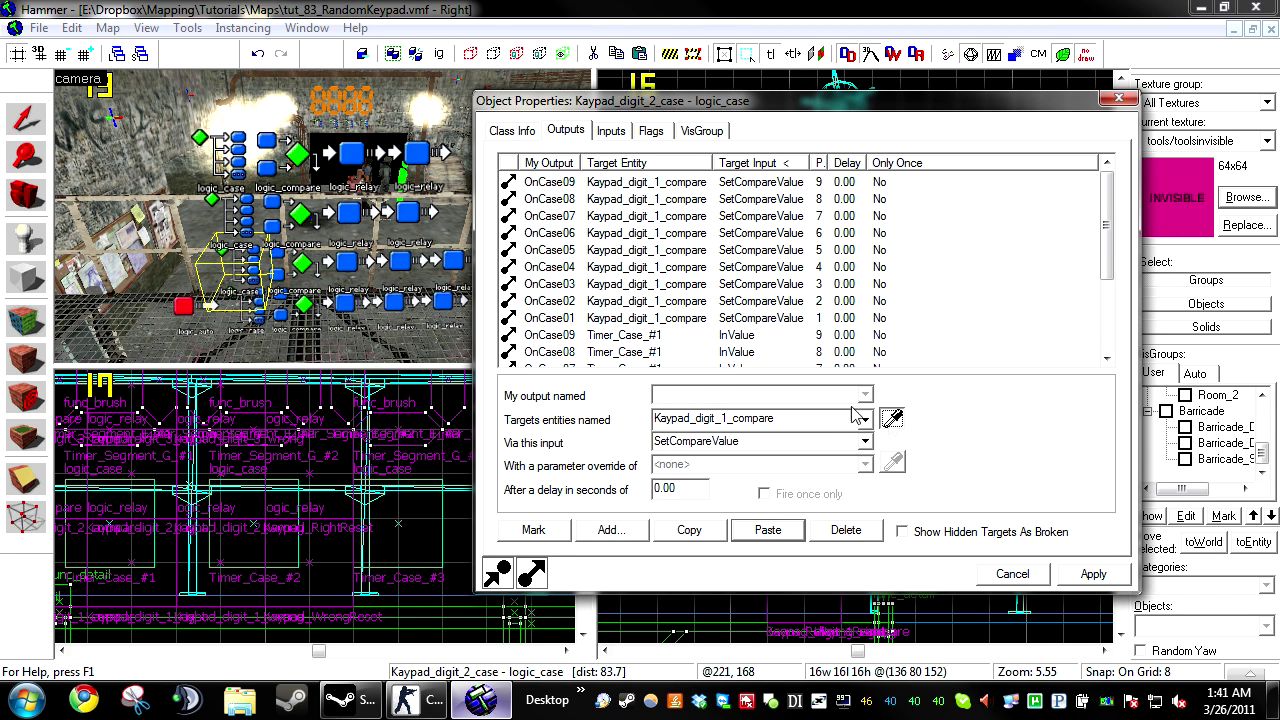
click(300, 264)
Step: Retarget all InValue outputs of Kaypad_digit_2_case to Timer_Case_#2, the second digit's logic_case by the wall display
click(710, 338)
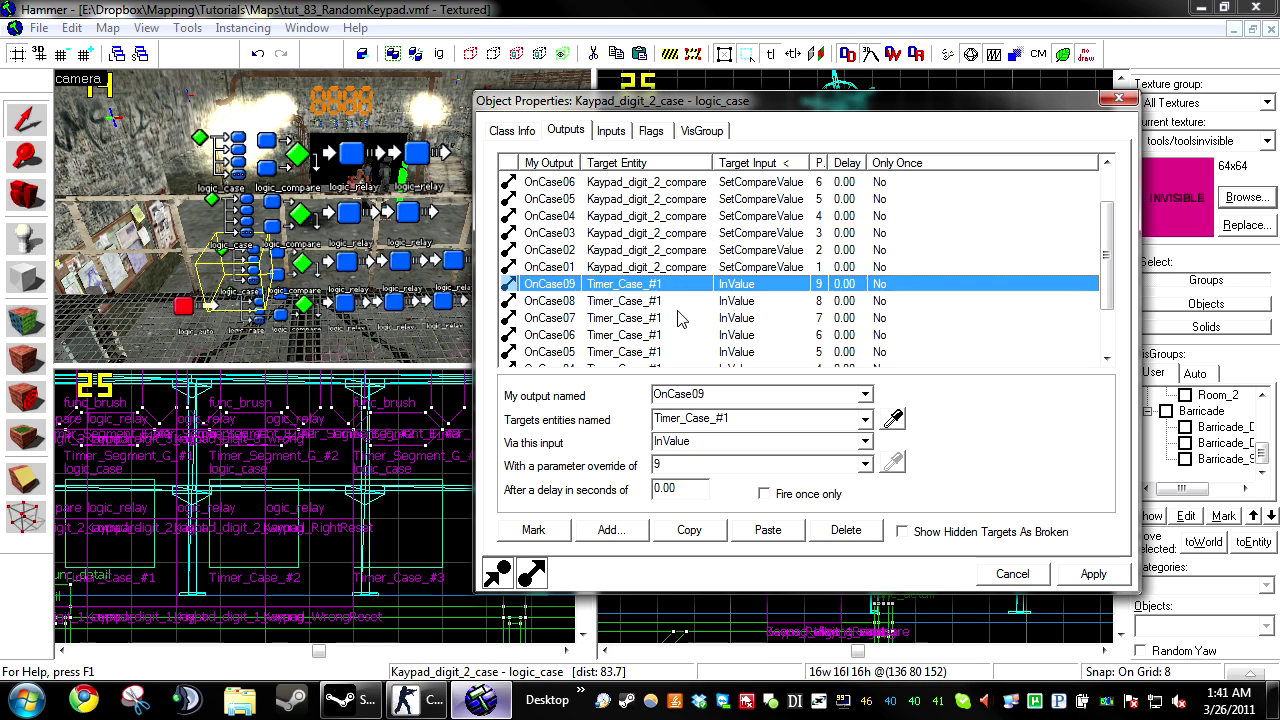
scroll(680, 320, down, 3)
shift+click(660, 352)
click(893, 418)
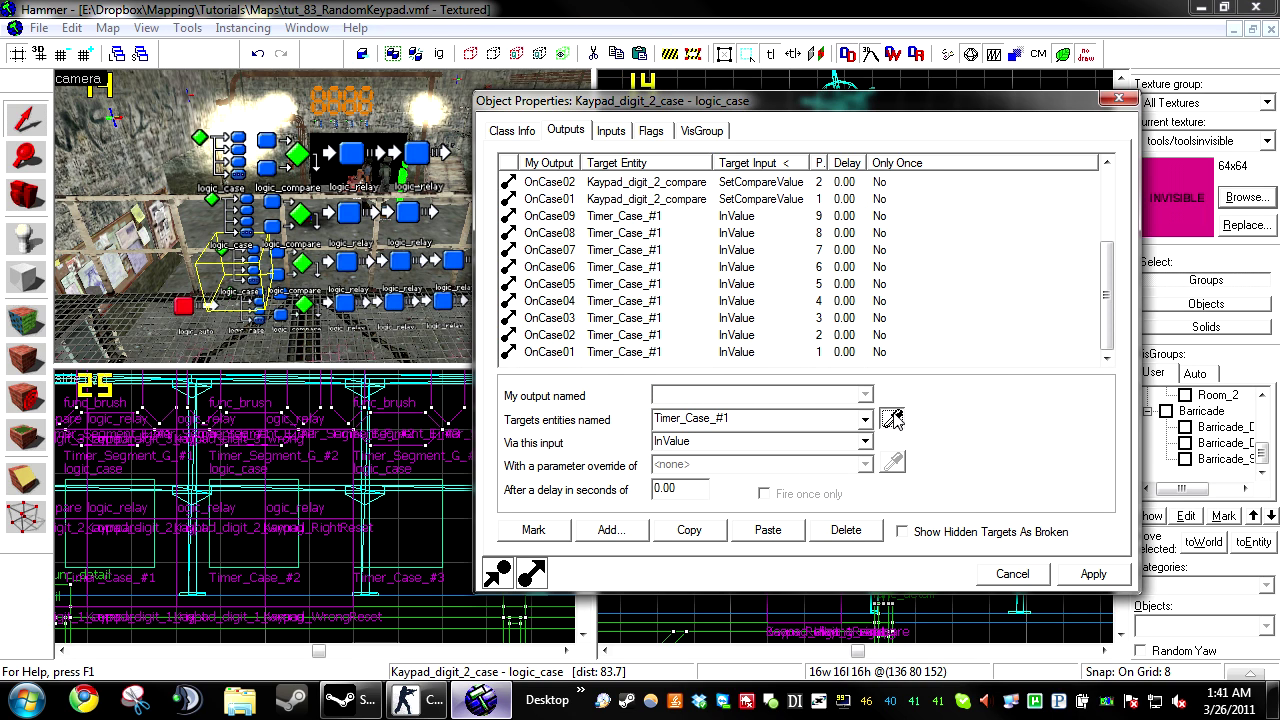
click(338, 124)
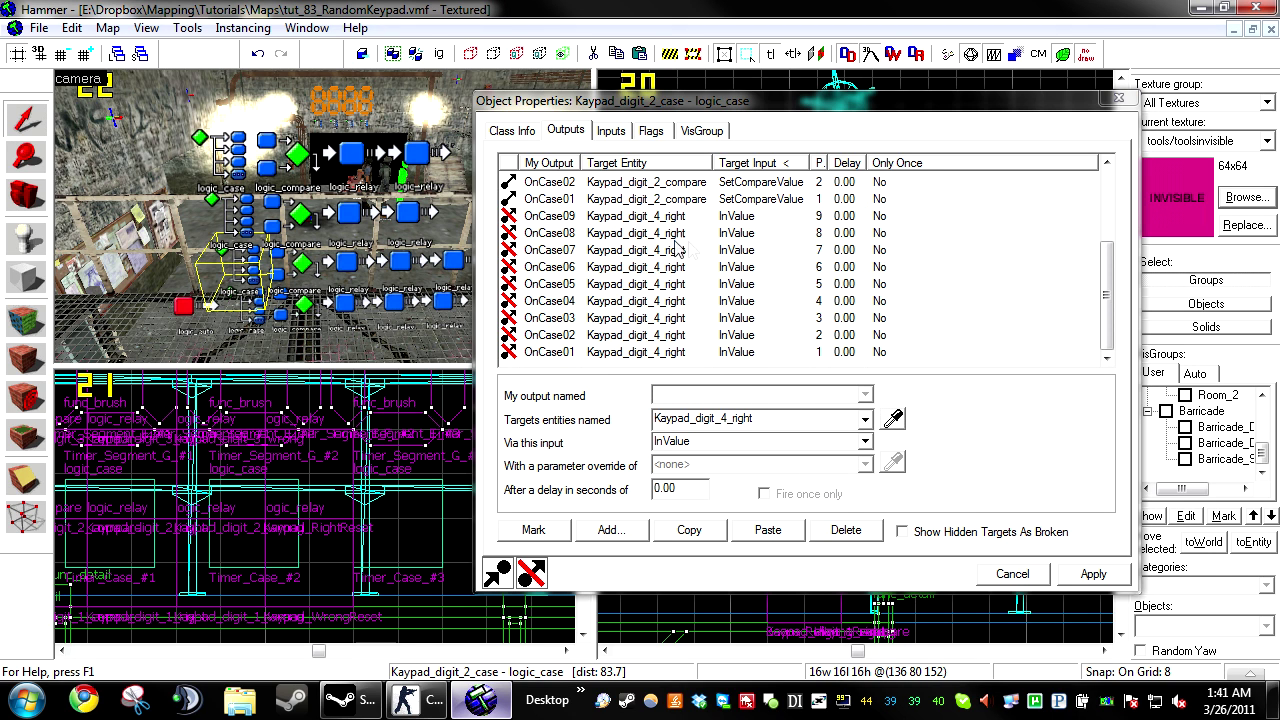
click(893, 420)
key(z)
key(w)
key(z)
click(365, 180)
Step: Paste the copied outputs into Kaypad_digit_3_case and retarget its SetCompareValue outputs to Kaypad_digit_3_compare
key(s)
key(z)
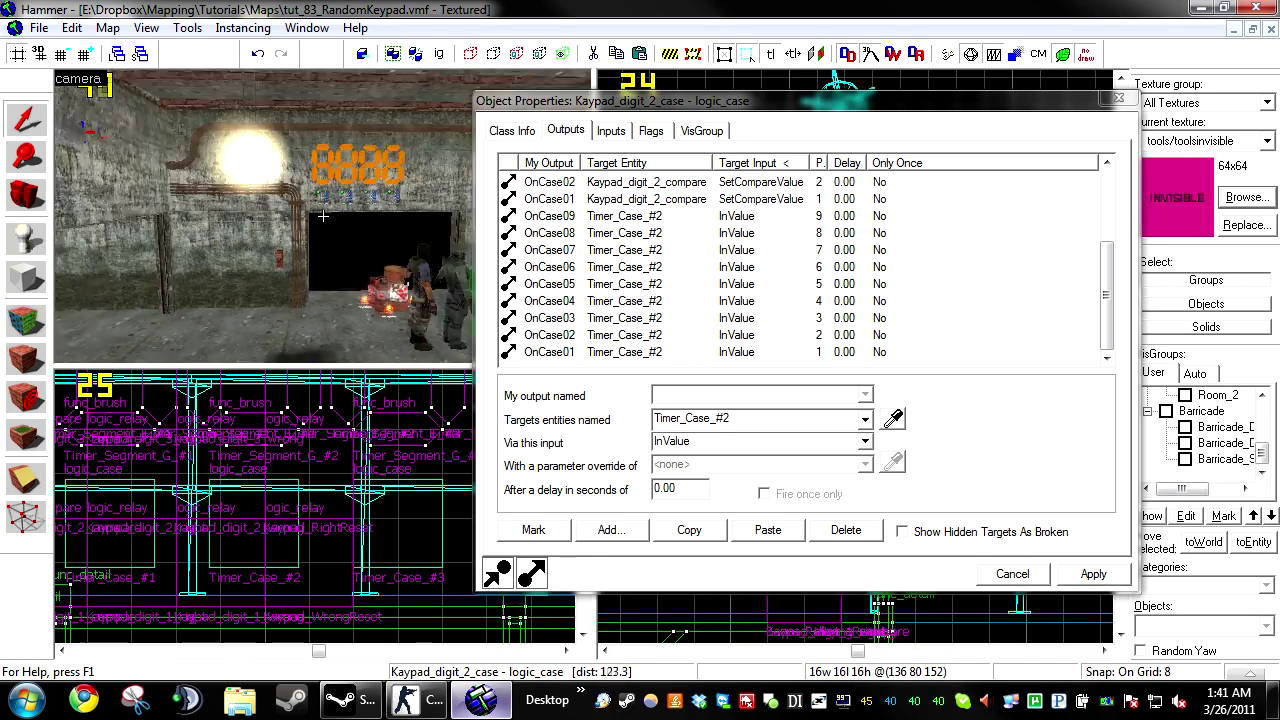
key(z)
click(320, 200)
click(768, 530)
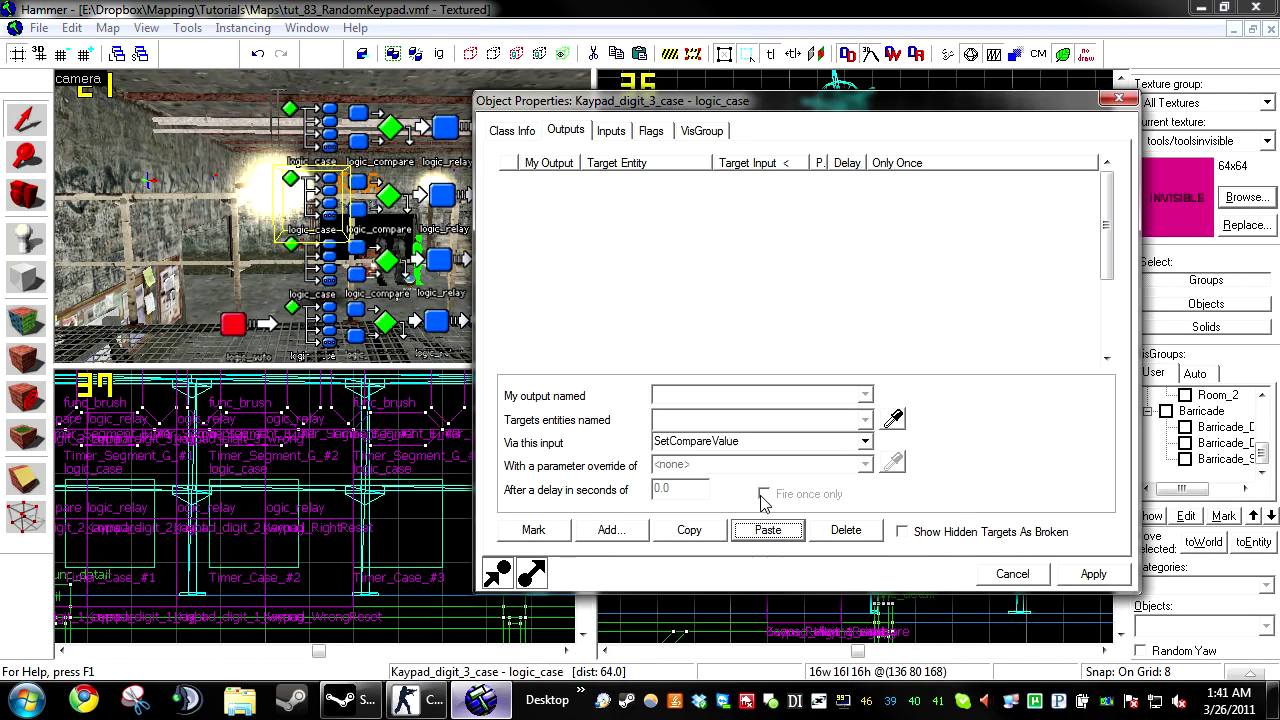
click(681, 184)
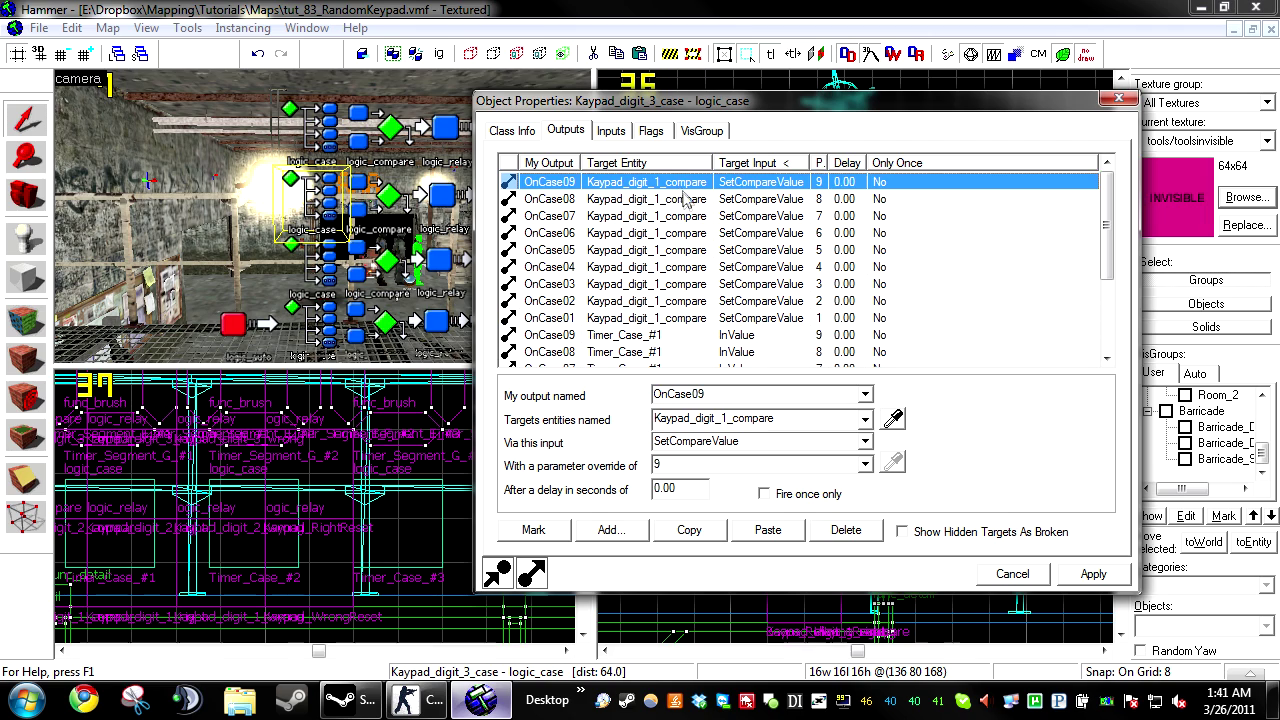
shift+click(688, 318)
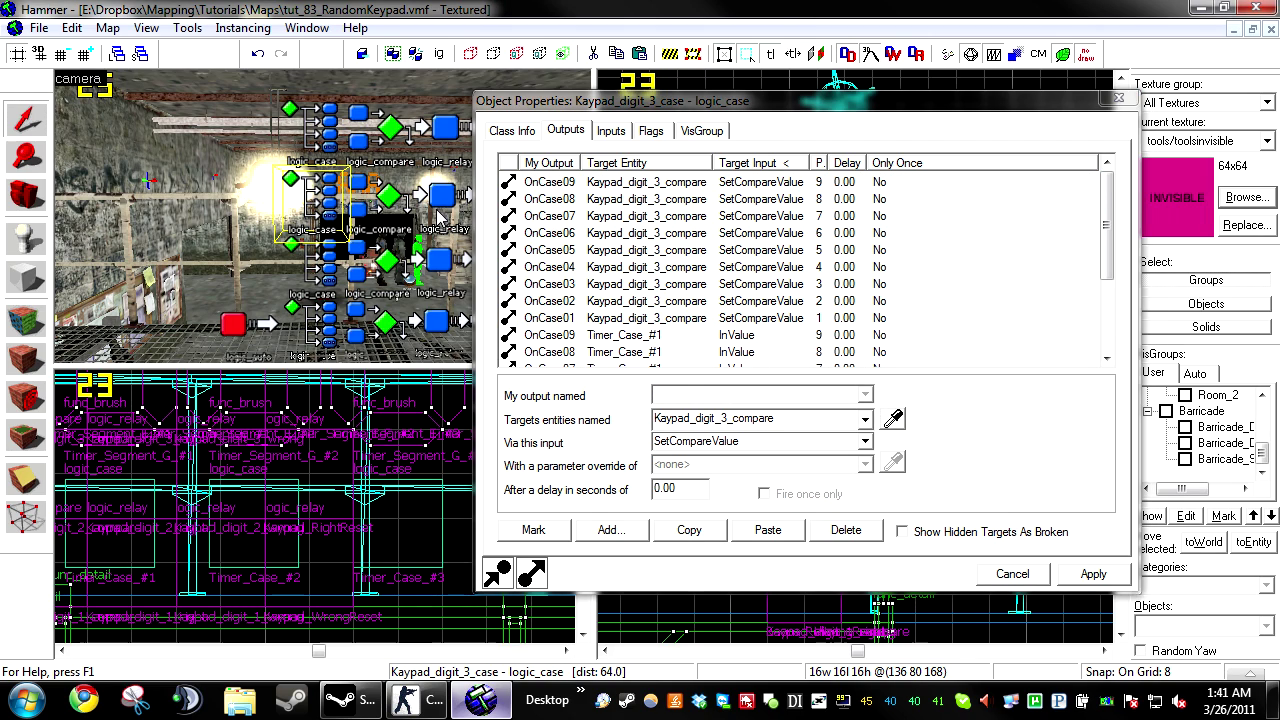
Step: Retarget all InValue outputs of Kaypad_digit_3_case to Timer_Case_#3
click(673, 336)
scroll(712, 336, down, 3)
shift+click(733, 352)
click(893, 418)
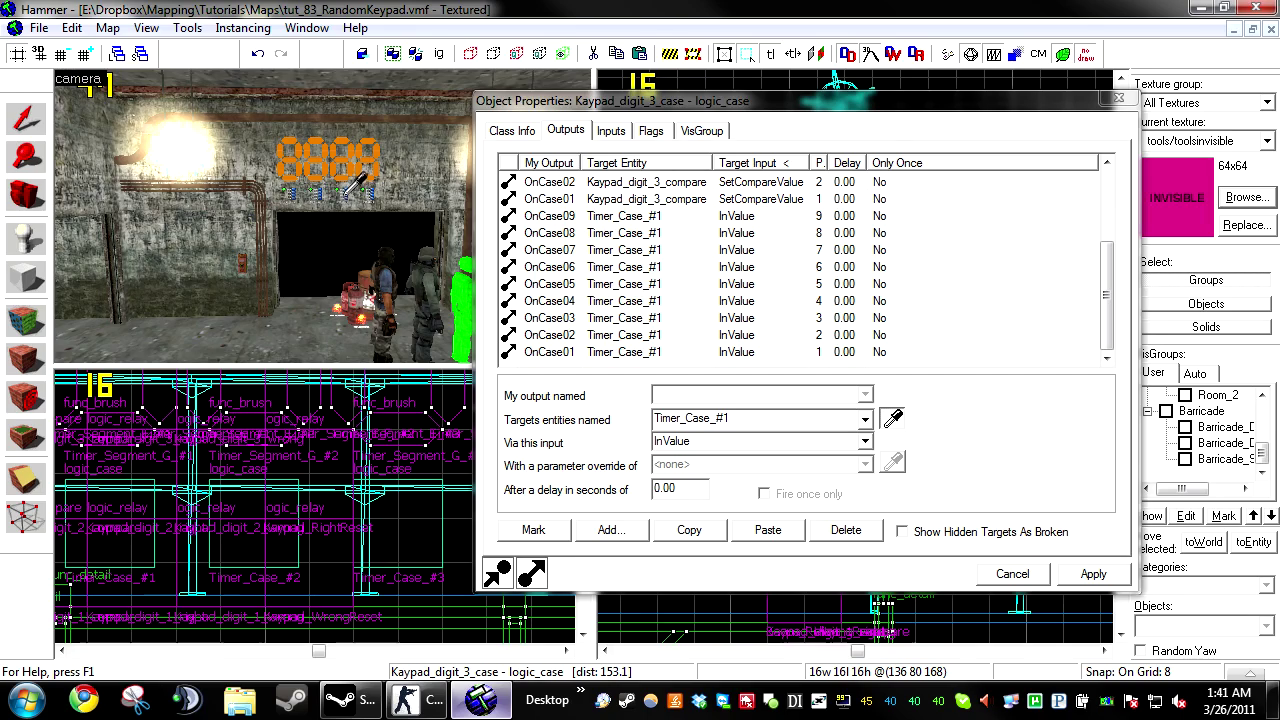
click(346, 255)
Step: Paste the copied outputs into Kaypad_digit_4_case and retarget its SetCompareValue outputs to Kaypad_digit_4_compare
click(190, 125)
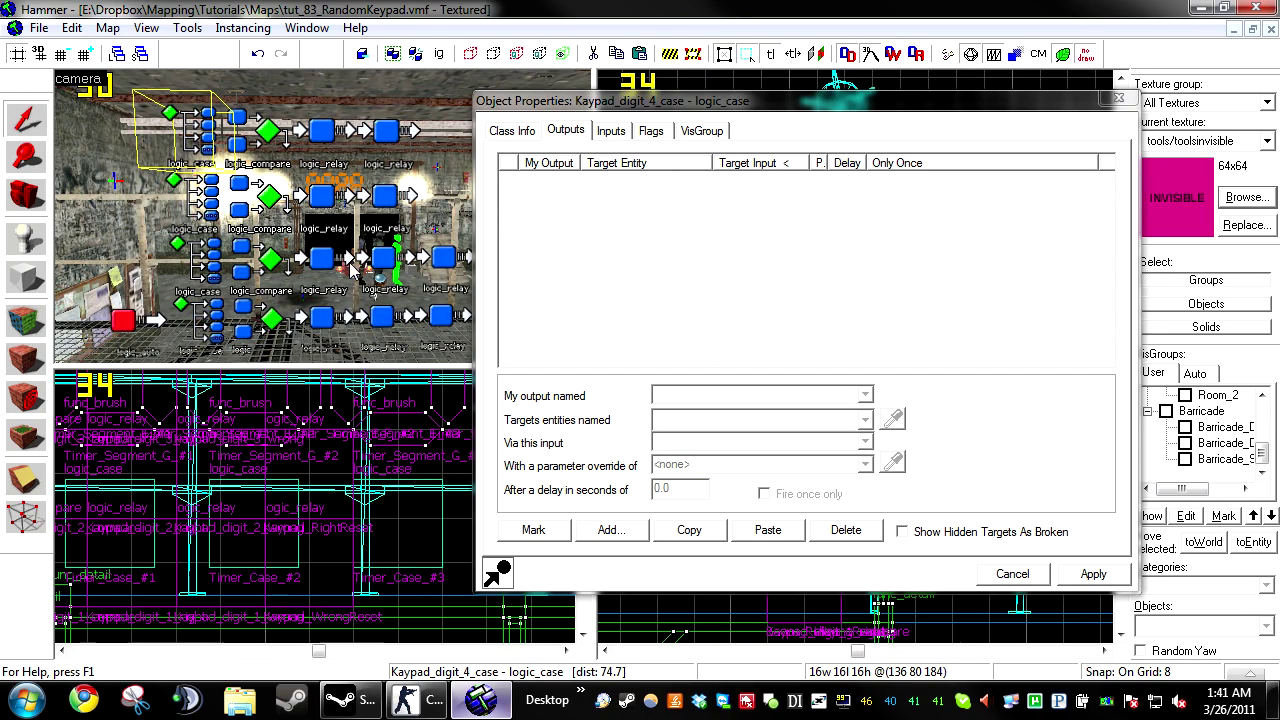
click(768, 530)
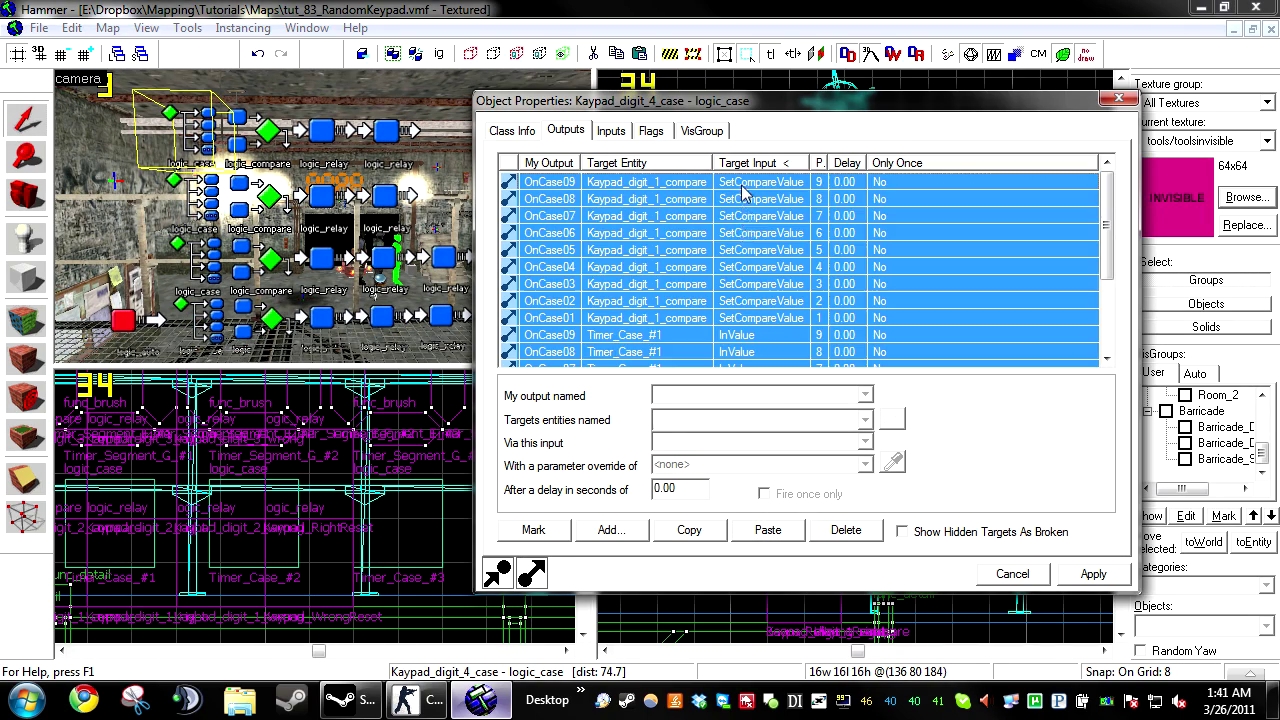
click(762, 318)
shift+click(762, 186)
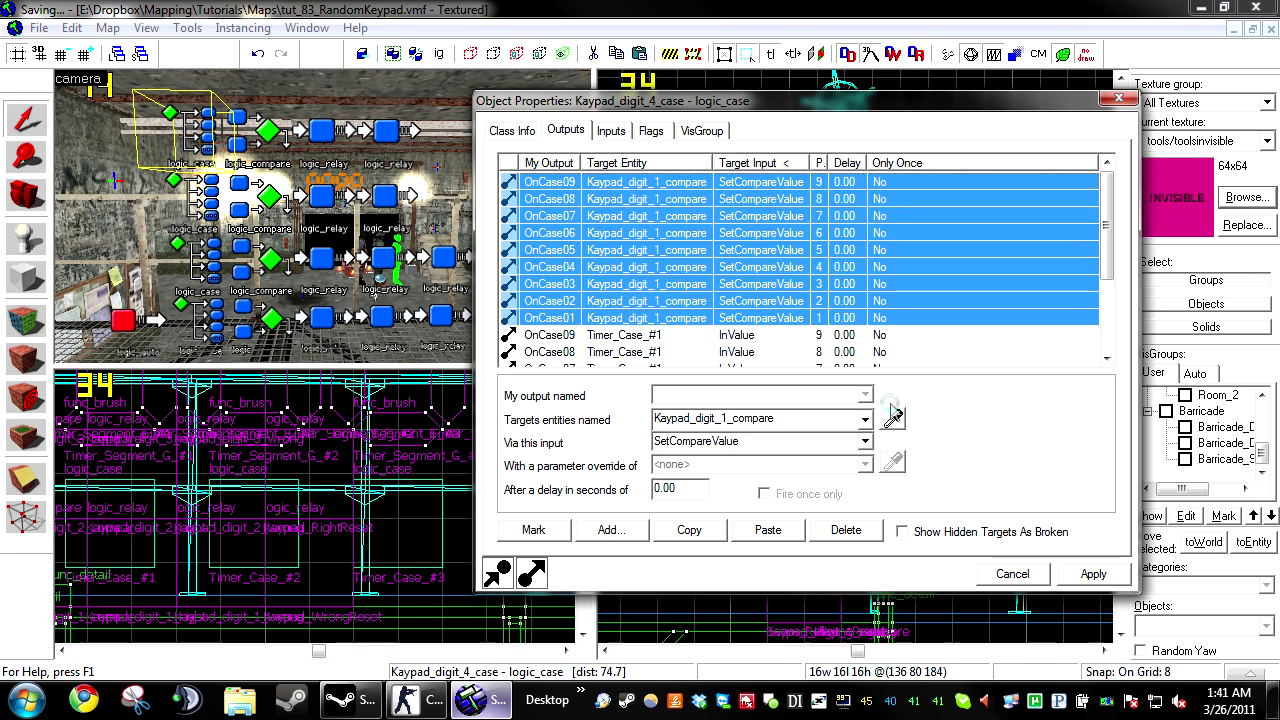
click(893, 418)
click(272, 130)
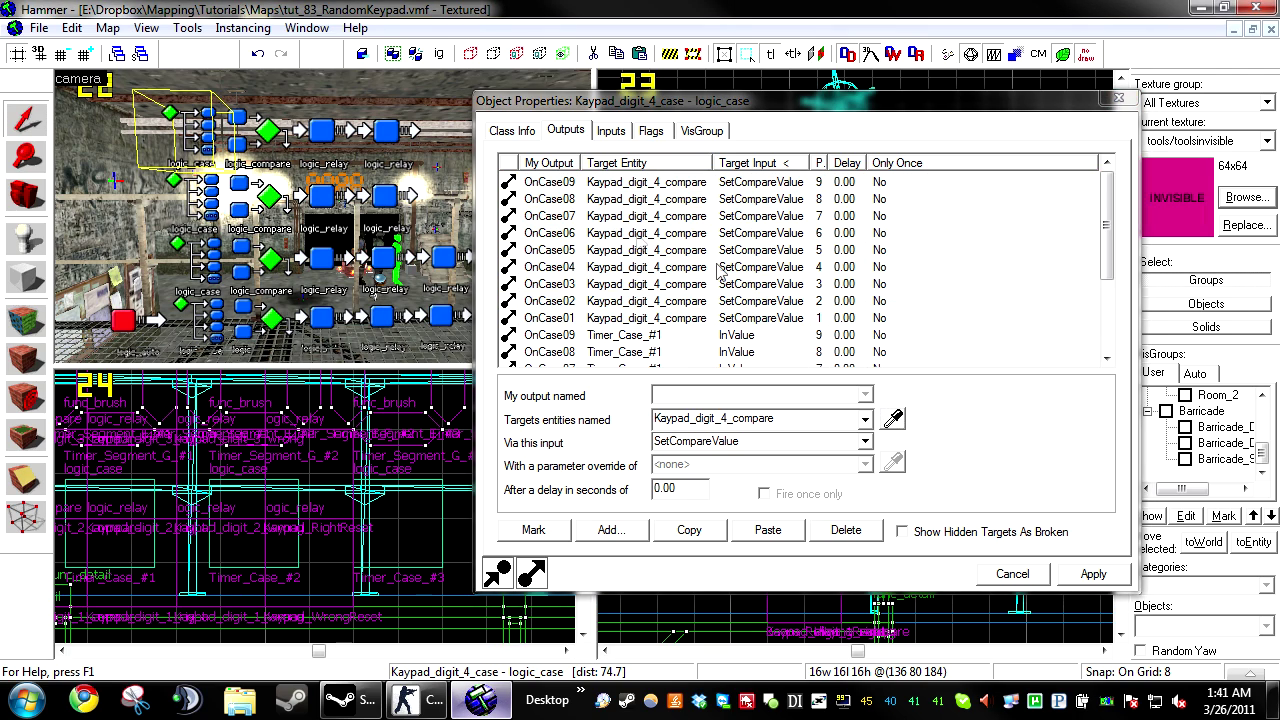
Step: Retarget all InValue outputs of Kaypad_digit_4_case to Timer_Case_#4 and apply the changes
click(780, 336)
scroll(782, 340, down, 3)
shift+click(780, 352)
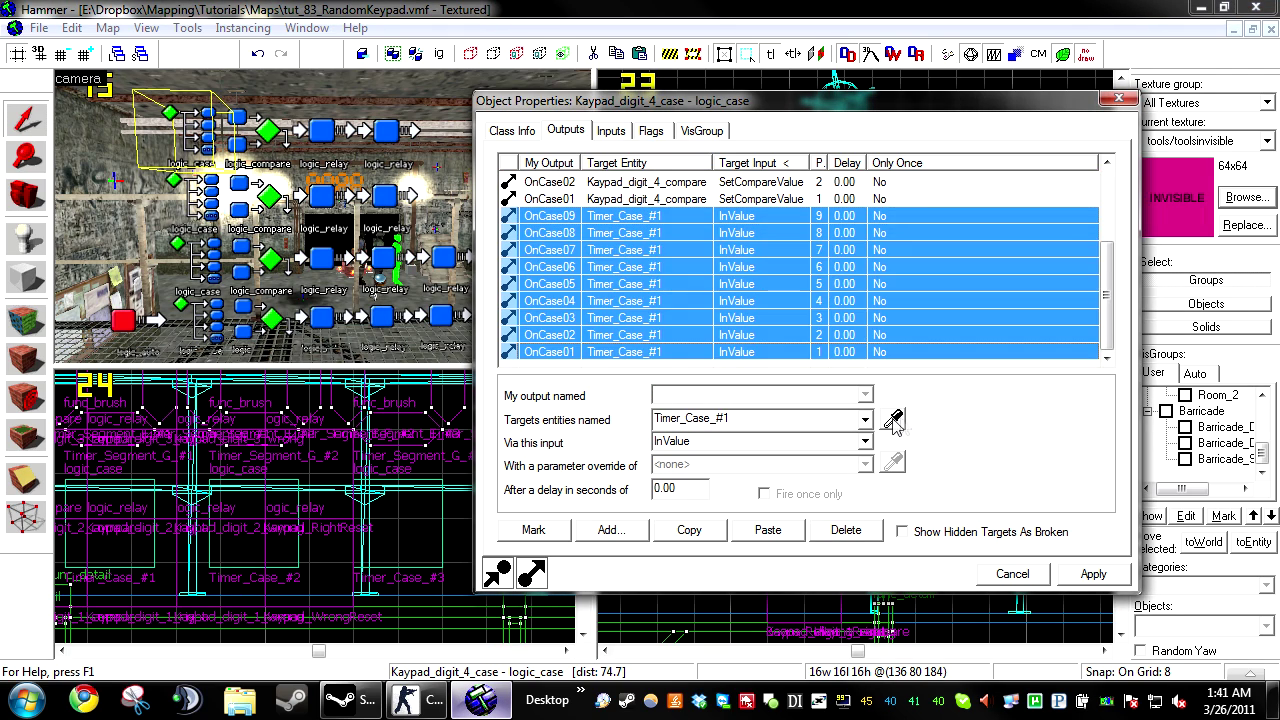
click(893, 418)
scroll(262, 145, up, 5)
click(346, 228)
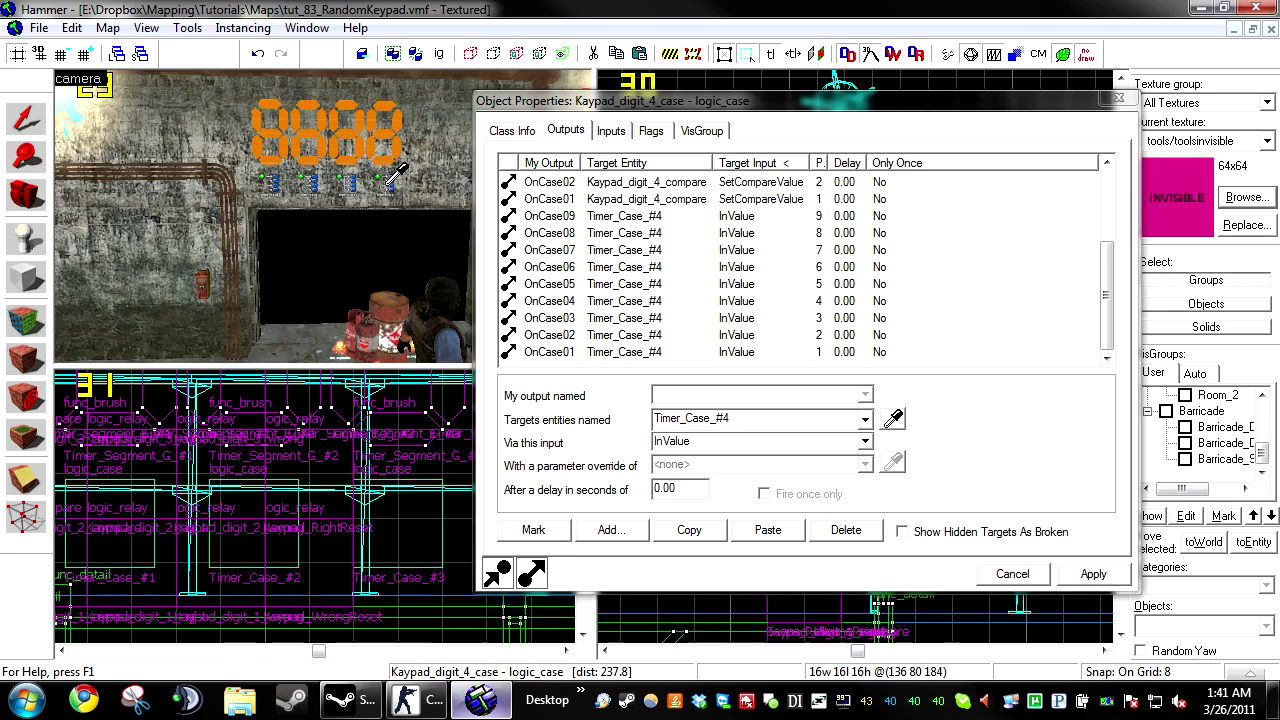
scroll(348, 238, down, 6)
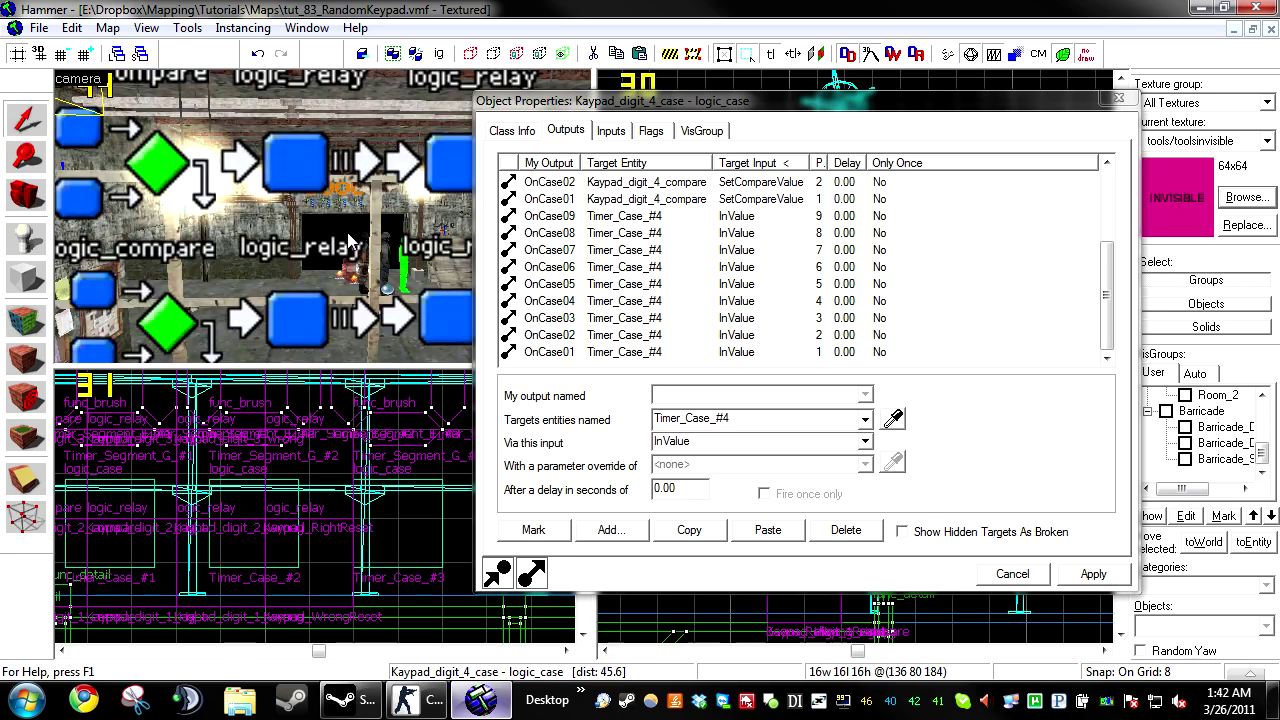
click(1093, 573)
Step: Add an OnEqualTo output to Kaypad_digit_1_compare that targets the Kaypad_digit_1_right relay
scroll(268, 305, down, 1)
click(278, 322)
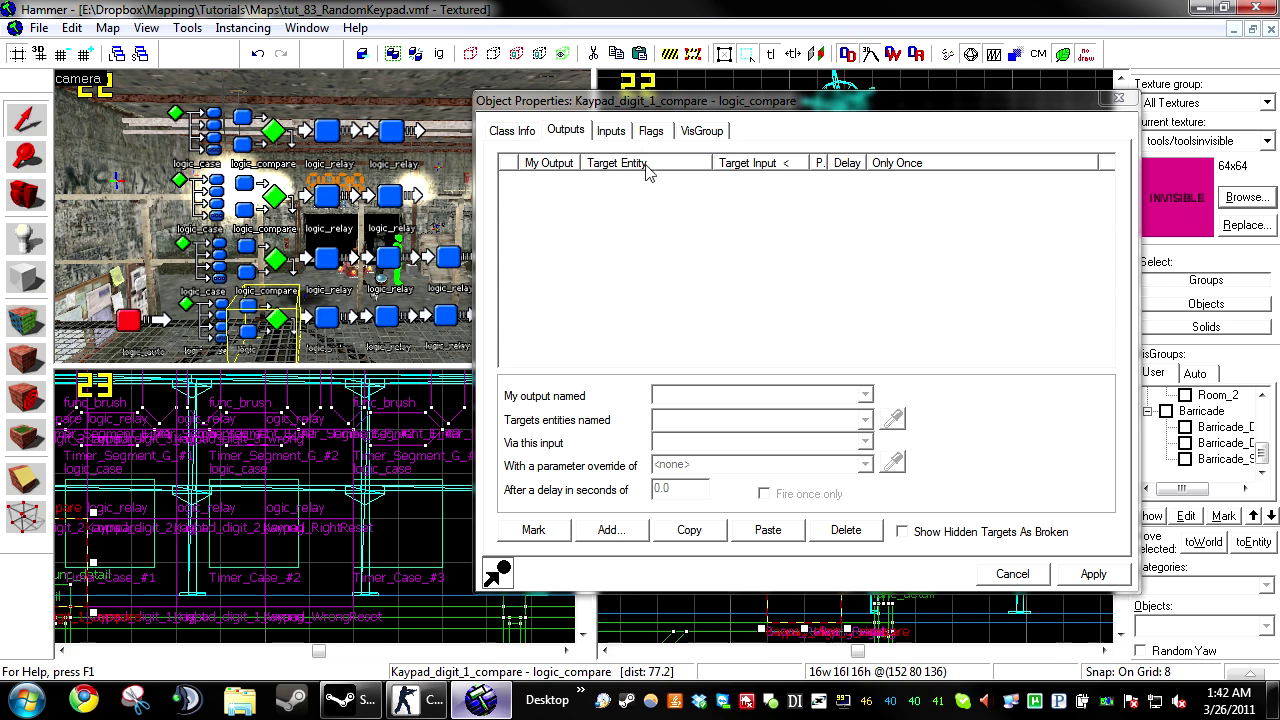
click(611, 530)
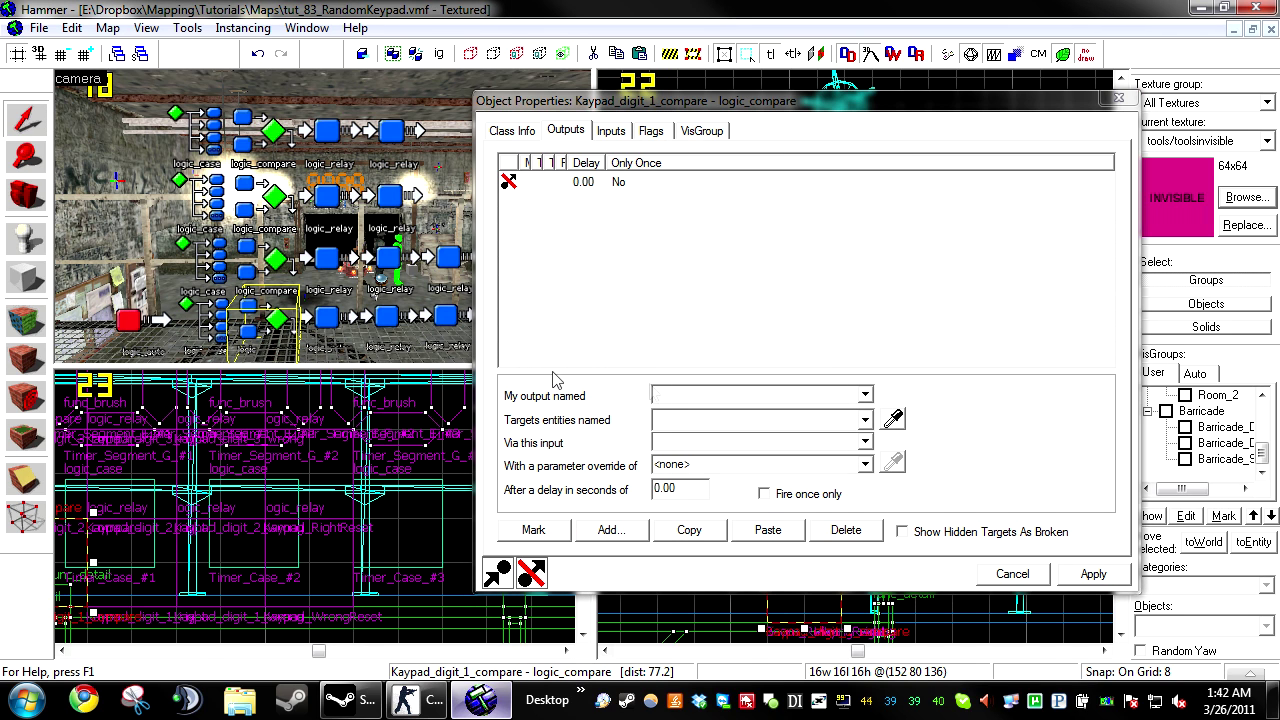
click(864, 395)
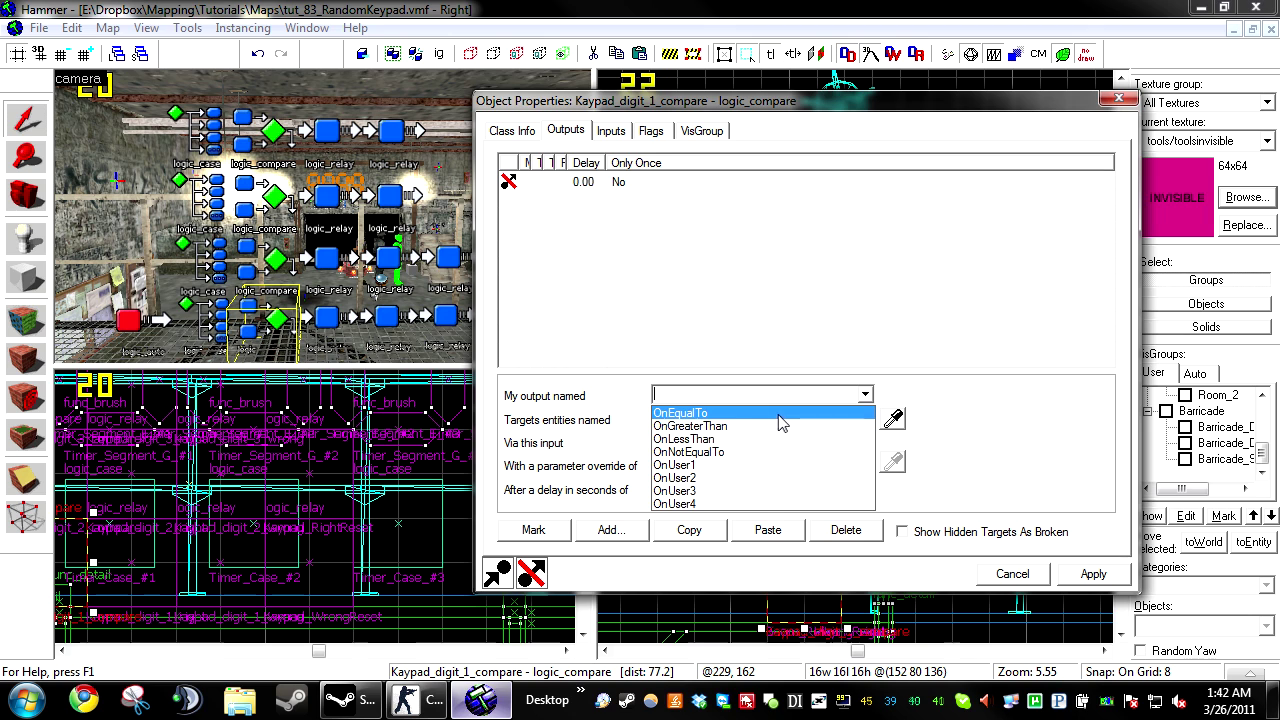
click(781, 414)
click(893, 418)
click(392, 298)
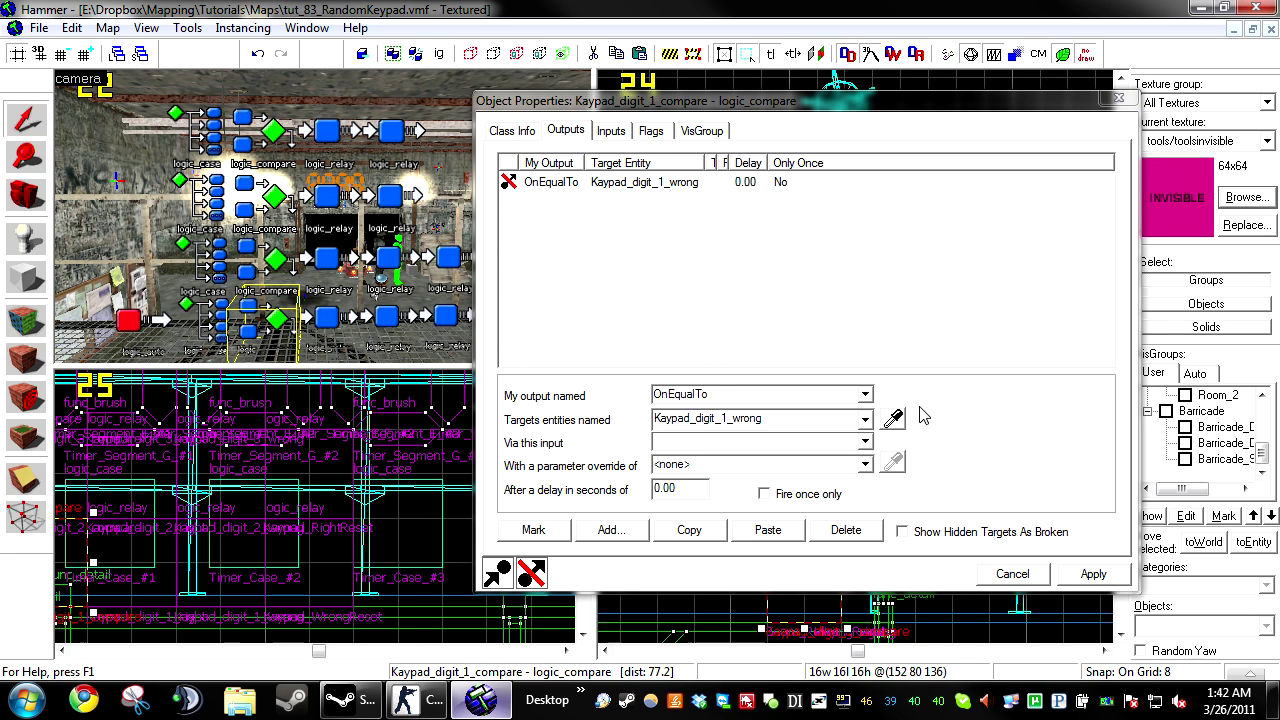
click(327, 316)
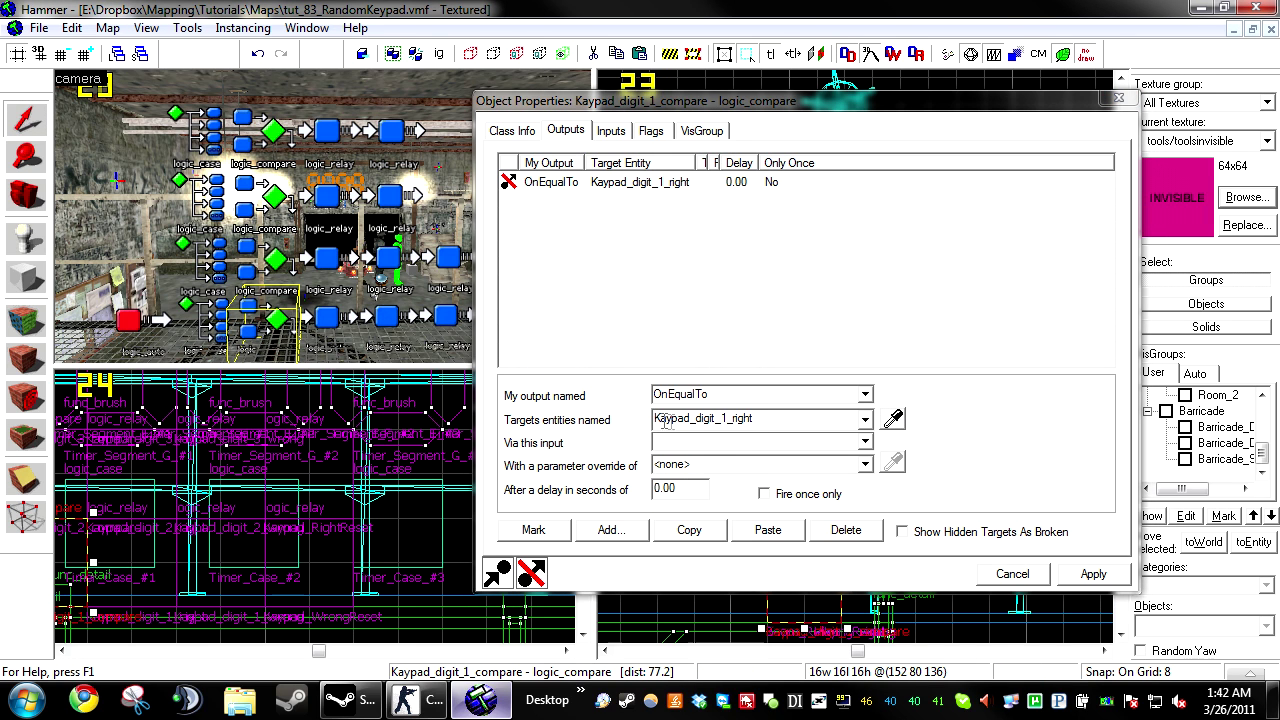
Step: Set the OnEqualTo output of Kaypad_digit_1_compare to fire Trigger and duplicate that output
click(740, 436)
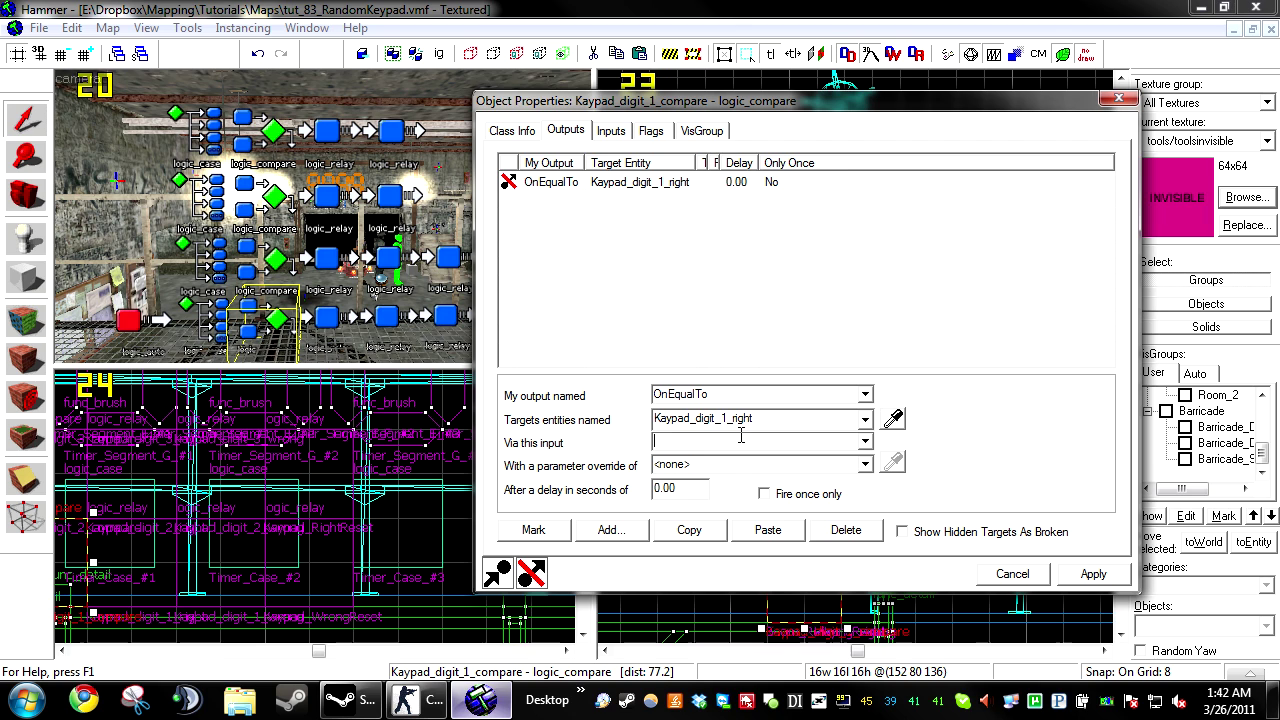
text(Trigger)
click(708, 184)
click(689, 530)
click(768, 530)
Step: Change the duplicated output to OnNotEqualTo and retarget it to the Kaypad_digit_1_wrong relay
click(893, 419)
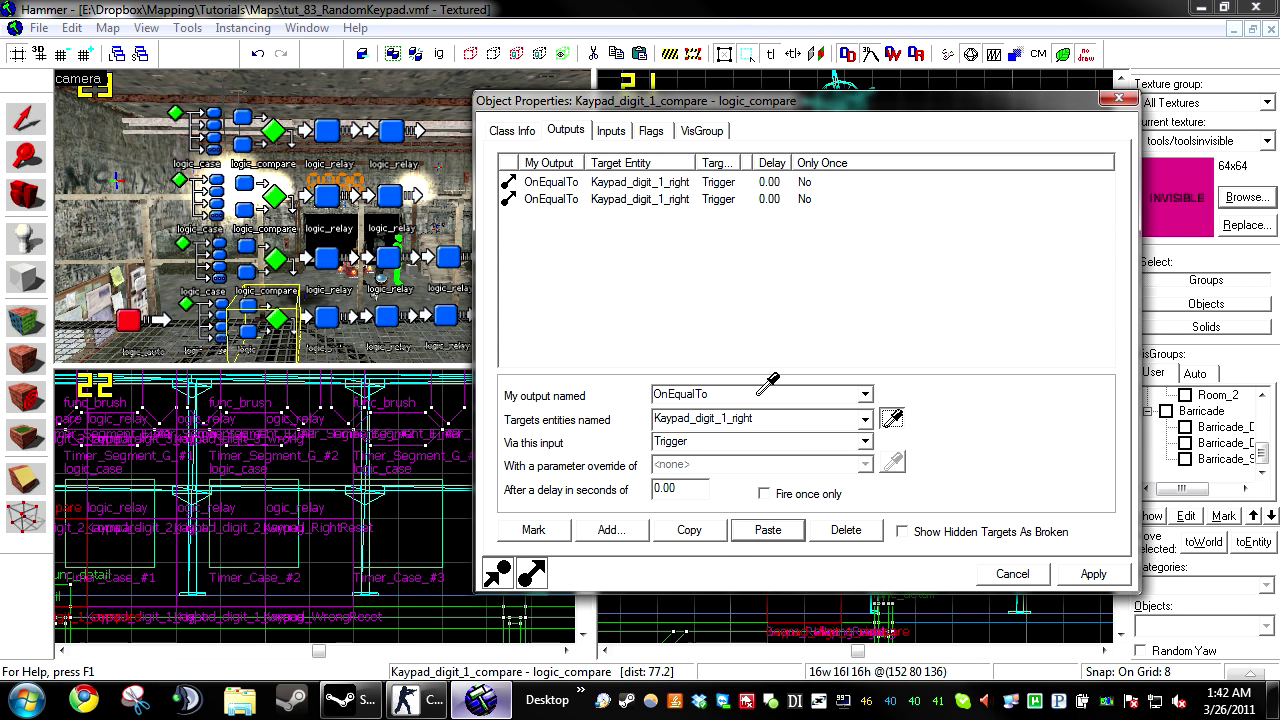
click(392, 316)
click(777, 443)
click(541, 200)
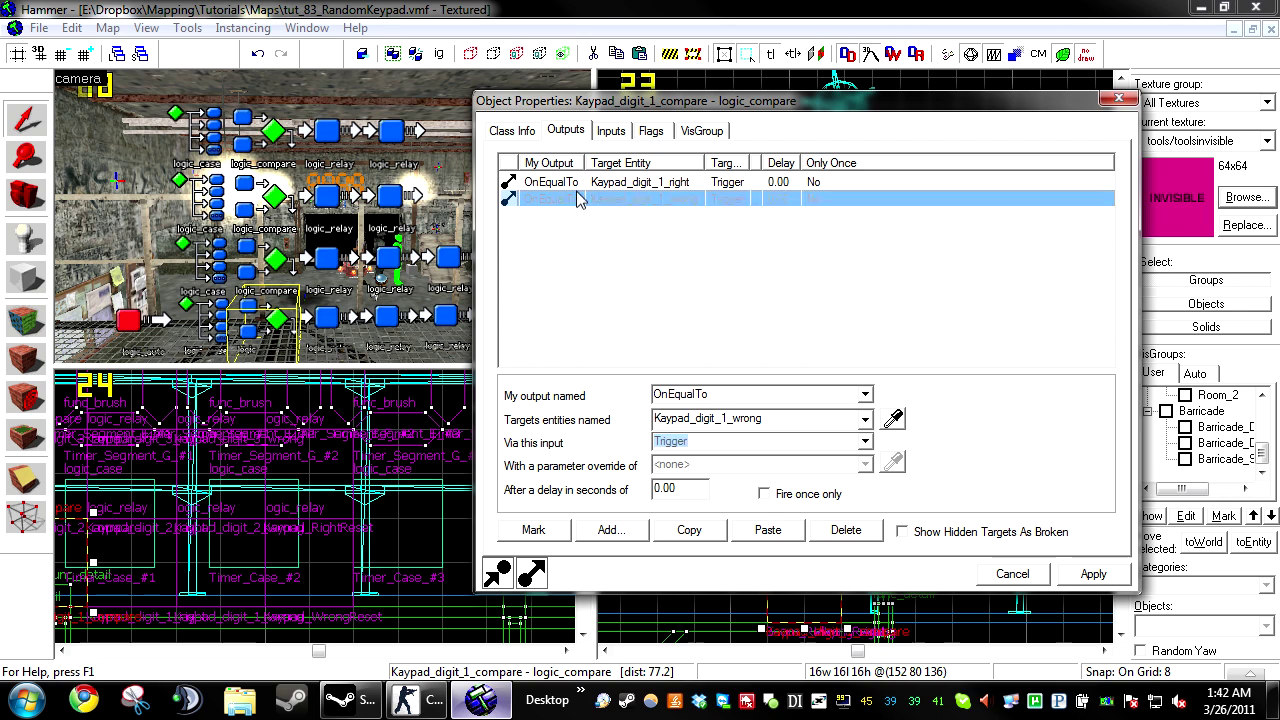
click(865, 395)
click(760, 452)
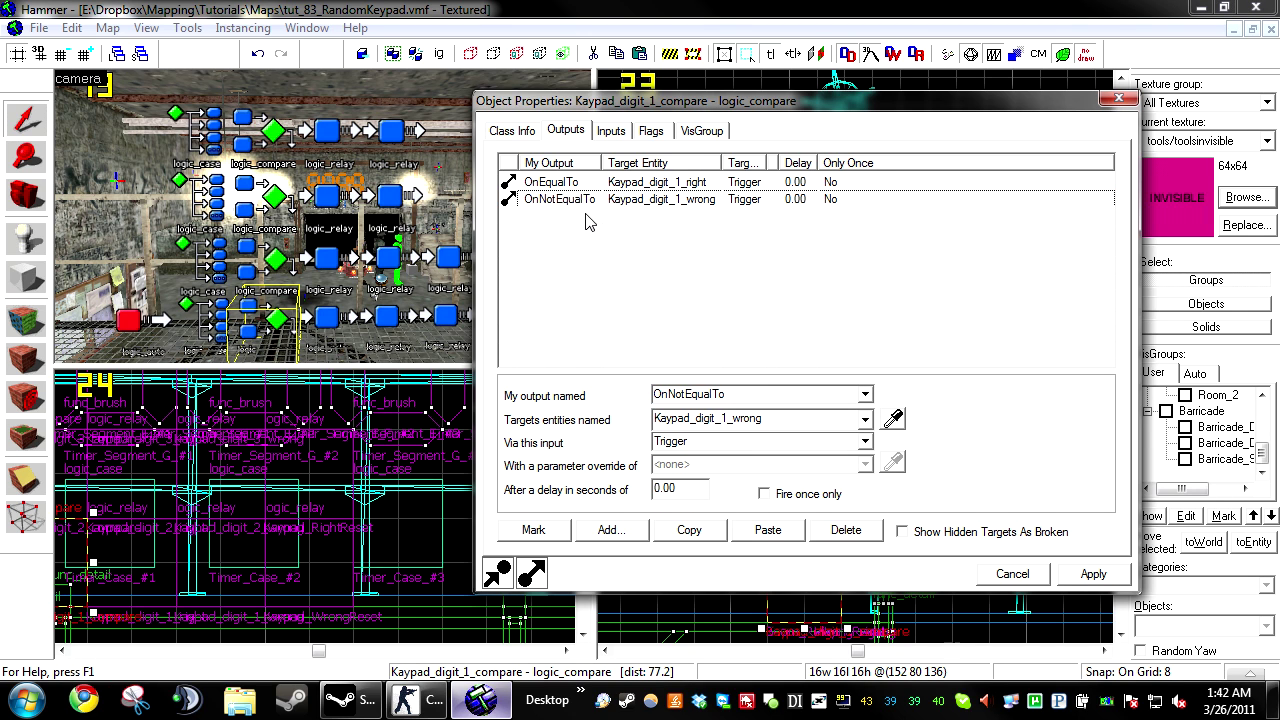
Step: Copy the OnEqualTo and OnNotEqualTo outputs of Kaypad_digit_1_compare into Kaypad_digit_2_compare
click(665, 183)
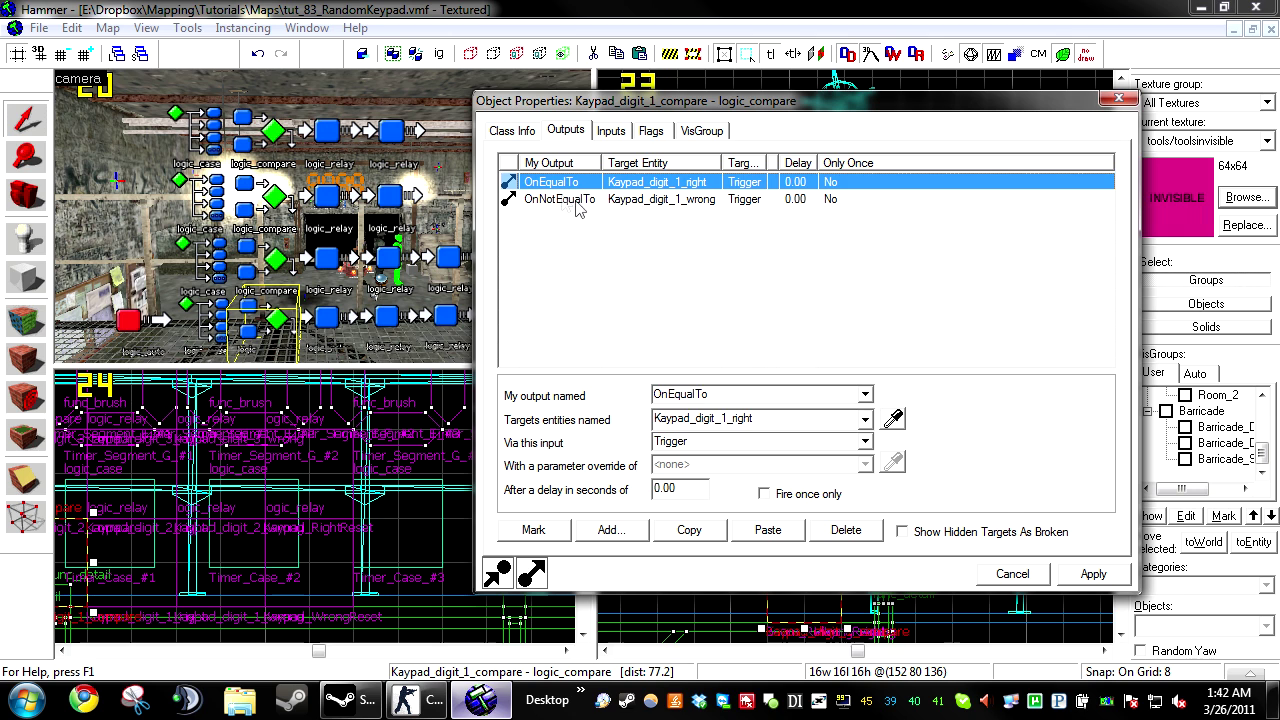
key(shift+Down)
click(689, 530)
click(275, 260)
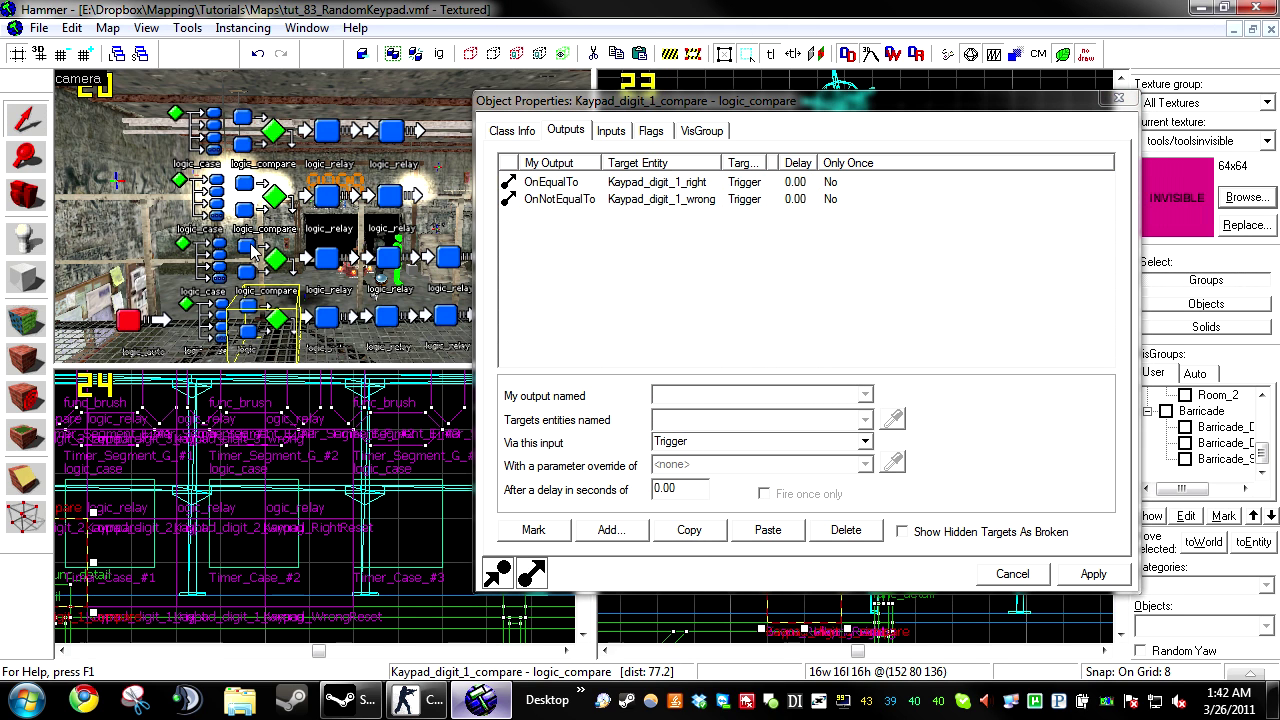
click(768, 530)
Step: In Kaypad_digit_2_compare, retarget OnNotEqualTo to Kaypad_digit_2_wrong and OnEqualTo to Kaypad_digit_2_right
click(660, 182)
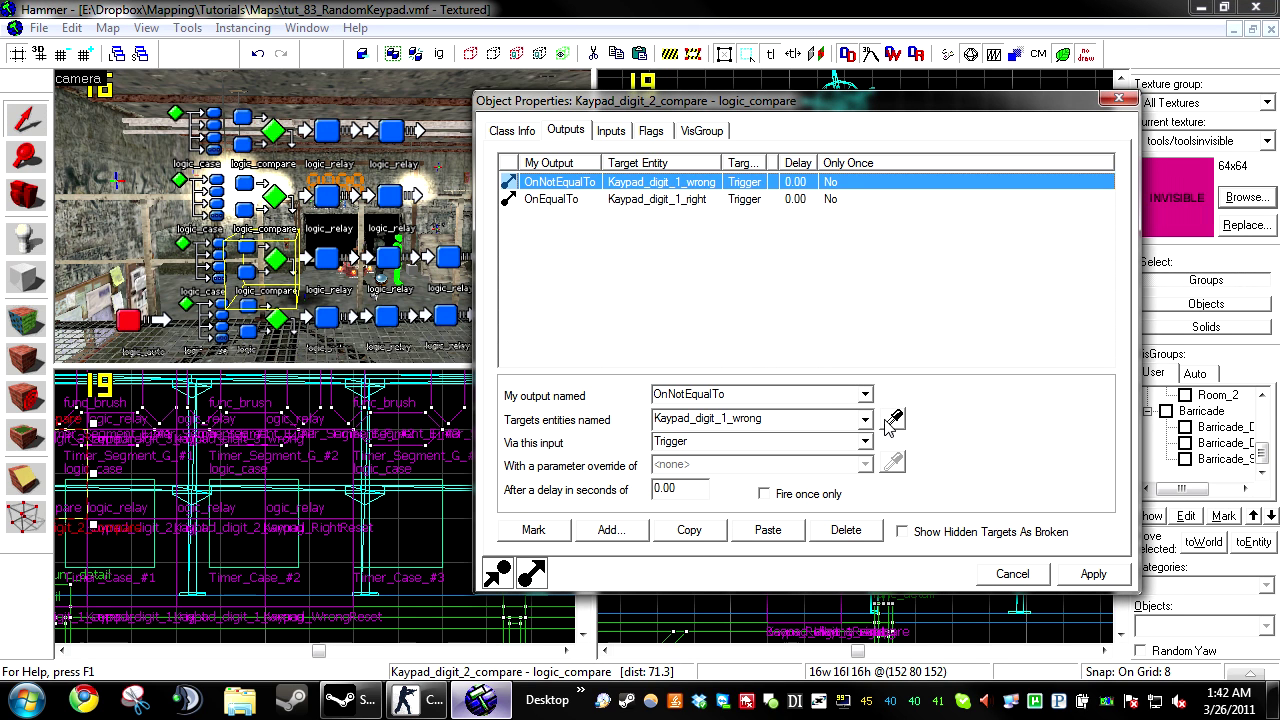
click(893, 419)
click(390, 258)
click(660, 199)
click(893, 419)
click(325, 262)
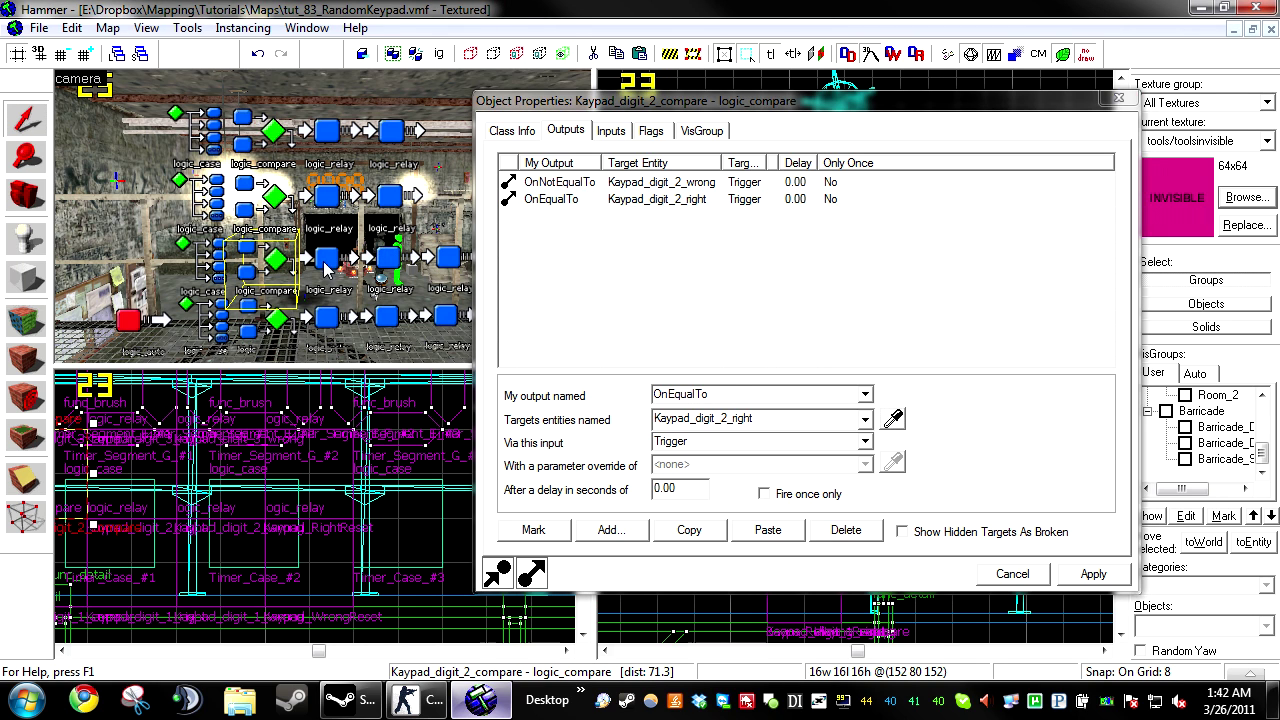
Step: Paste the outputs into Kaypad_digit_3_compare and retarget OnNotEqualTo to Kaypad_digit_3_wrong and OnEqualTo to Kaypad_digit_3_right
click(275, 200)
click(768, 530)
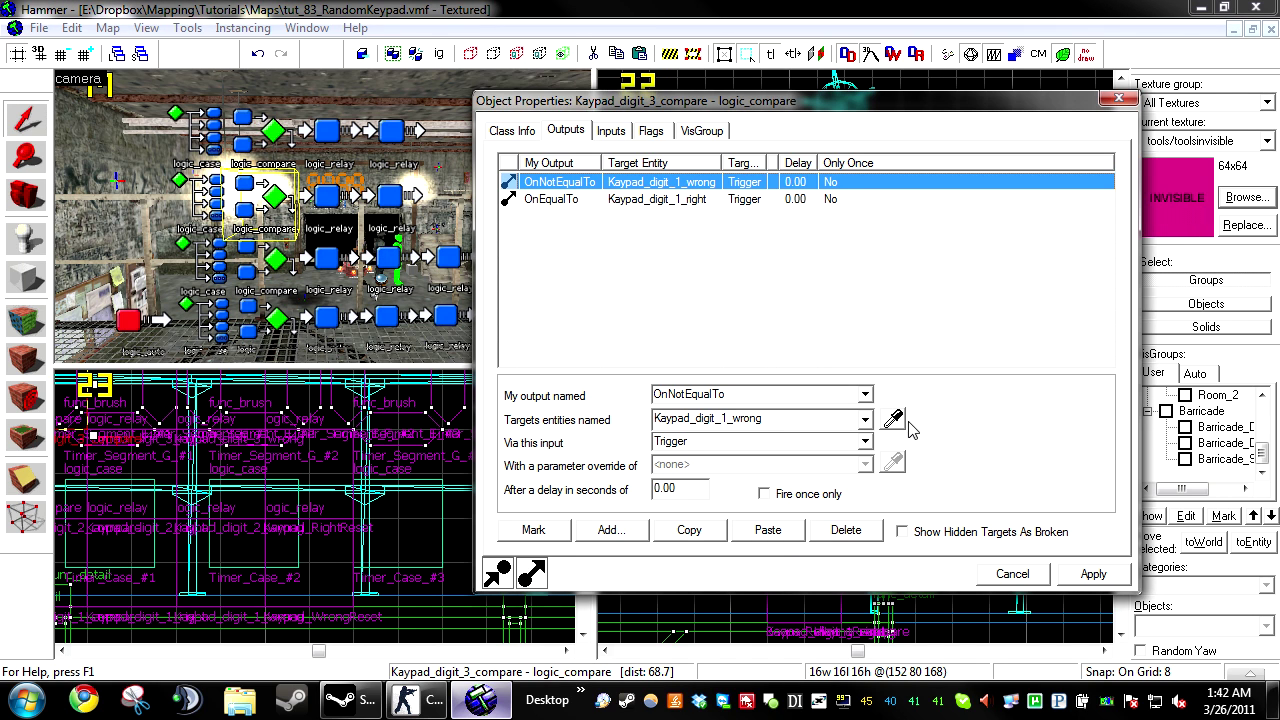
click(897, 420)
click(392, 208)
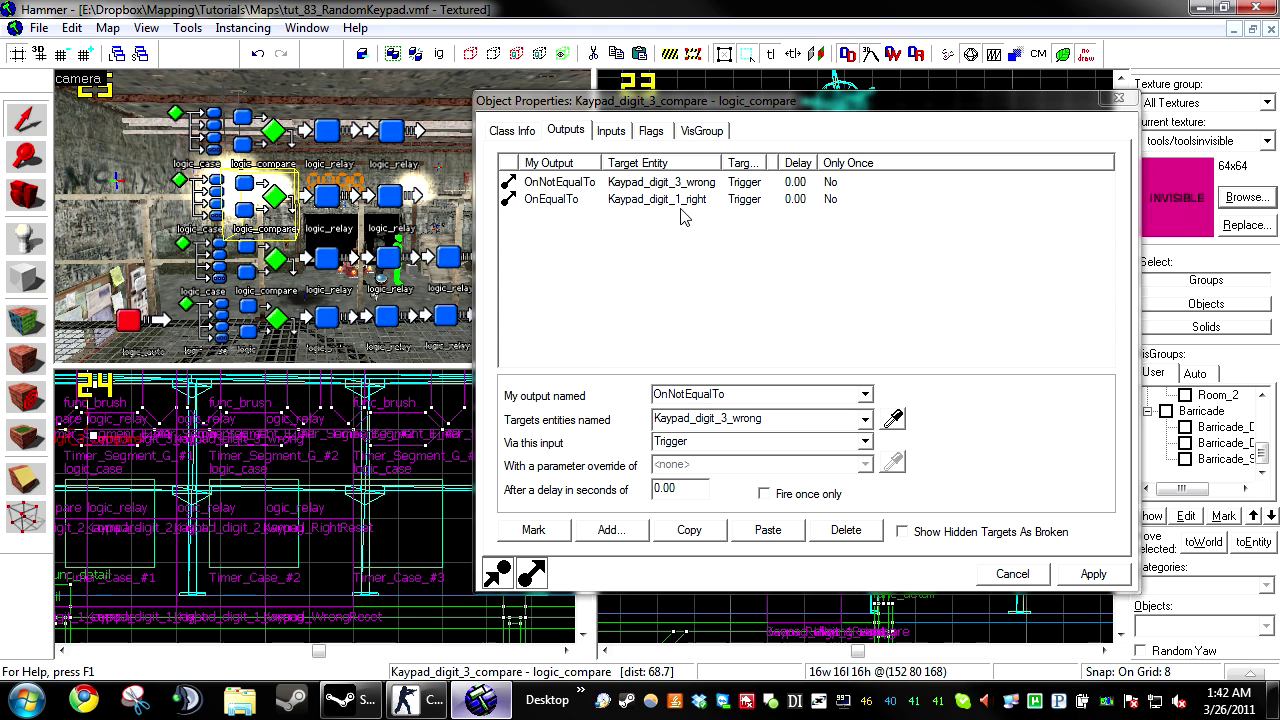
click(672, 200)
click(893, 420)
click(328, 200)
Step: Paste the outputs into Kaypad_digit_4_compare, retargeting OnNotEqualTo to Kaypad_digit_4_wrong and OnEqualTo to Kaypad_digit_4_right, and save the map
click(253, 139)
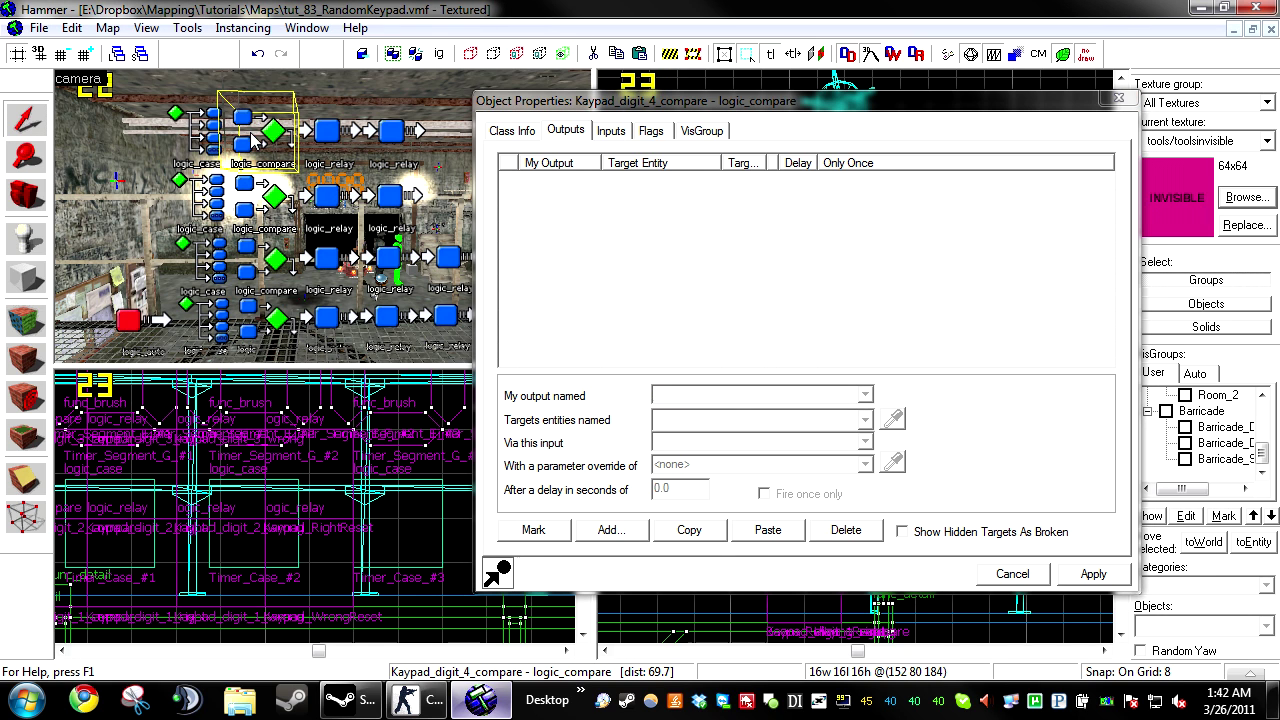
click(893, 420)
click(395, 128)
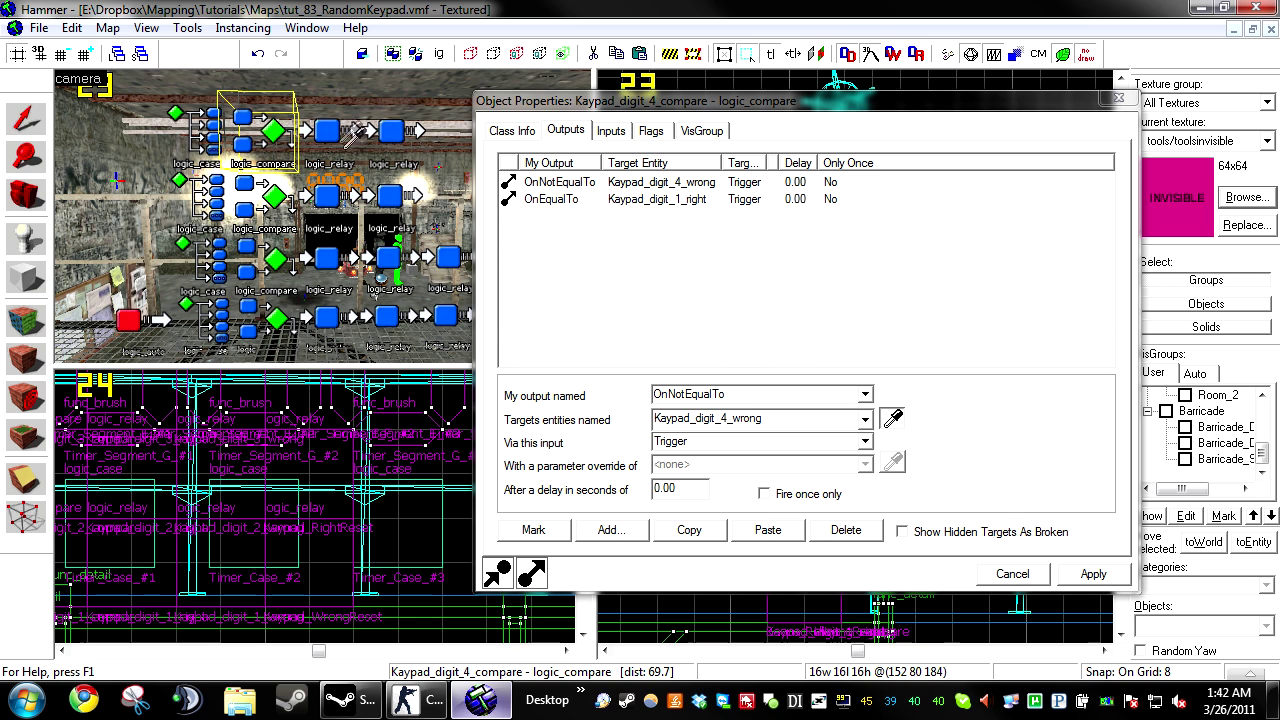
click(329, 138)
click(899, 418)
click(392, 130)
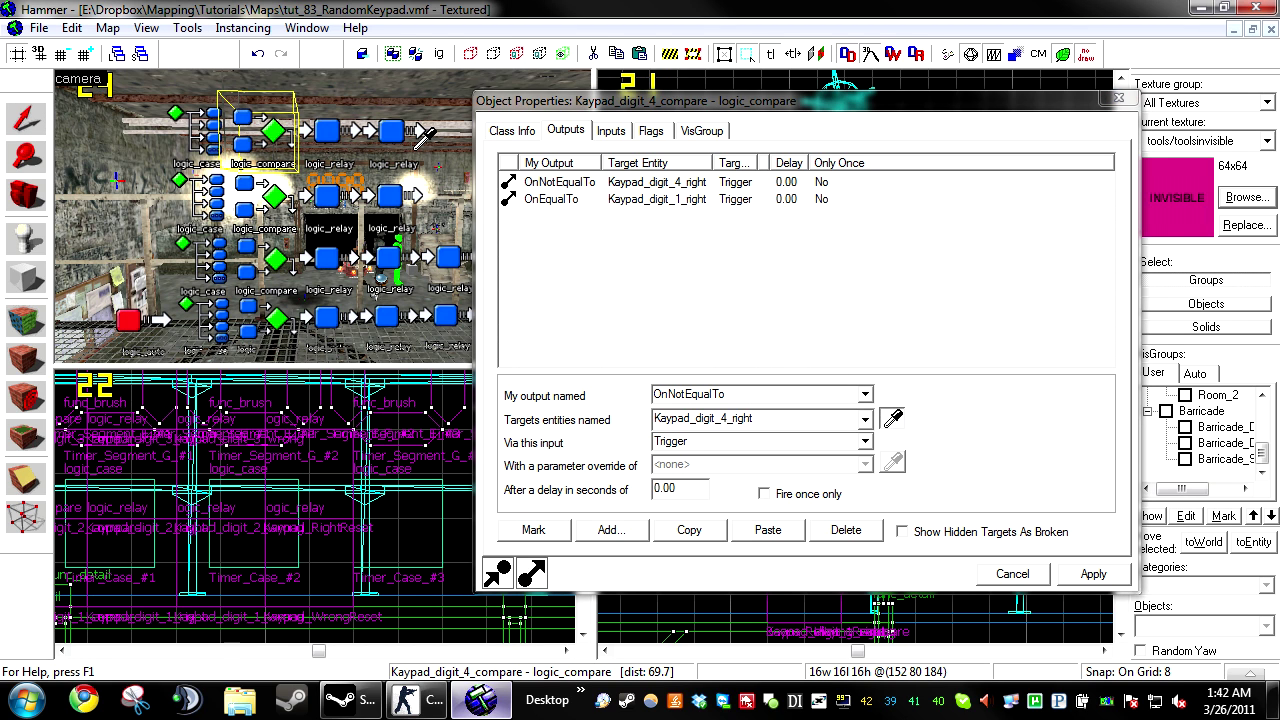
click(650, 200)
click(893, 418)
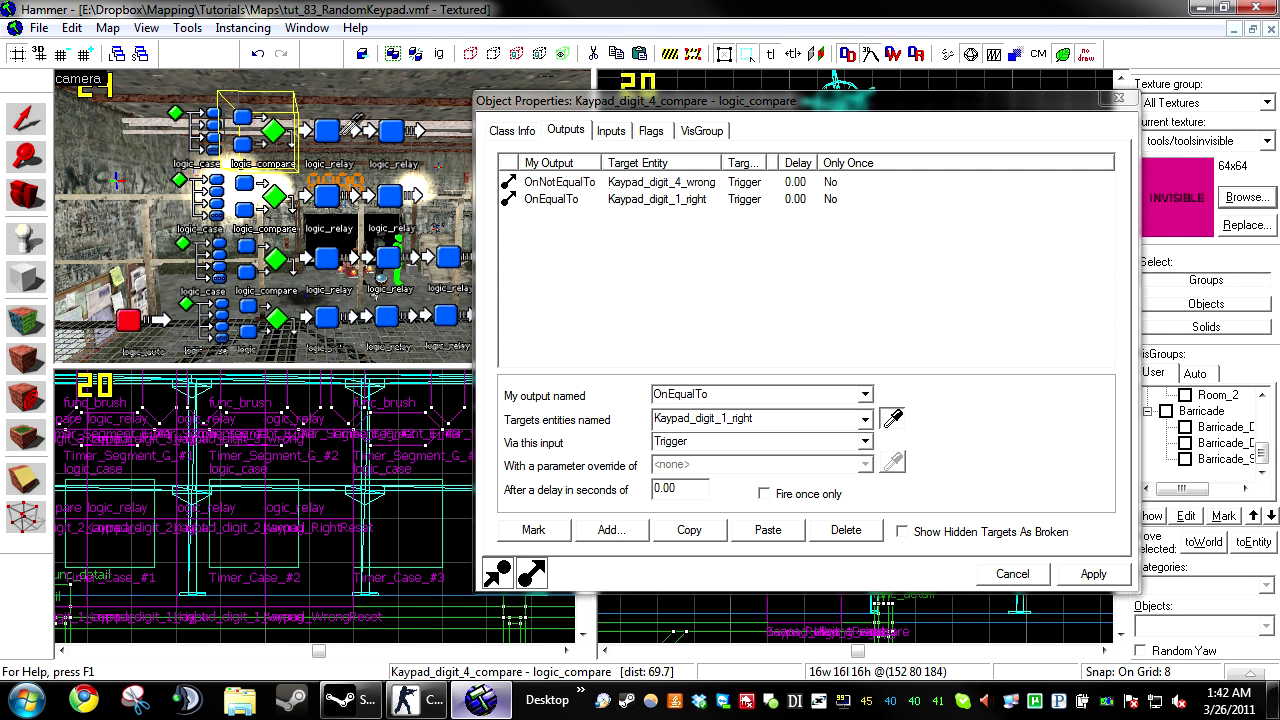
click(1093, 573)
key(ctrl+s)
Step: Set Start Disabled to Yes for the six right and wrong relays of digits 2, 3 and 4
click(322, 262)
ctrl+click(384, 258)
ctrl+click(386, 205)
ctrl+click(335, 202)
ctrl+click(335, 155)
ctrl+click(380, 150)
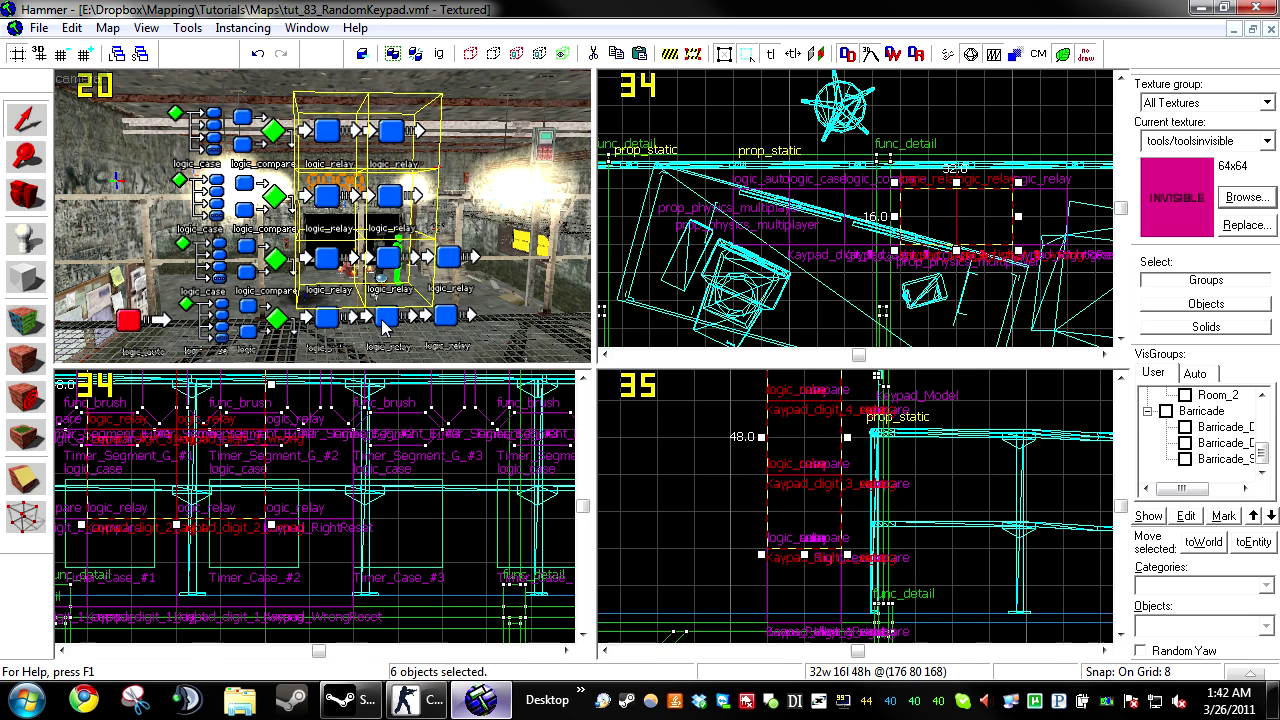
key(alt+Return)
click(556, 262)
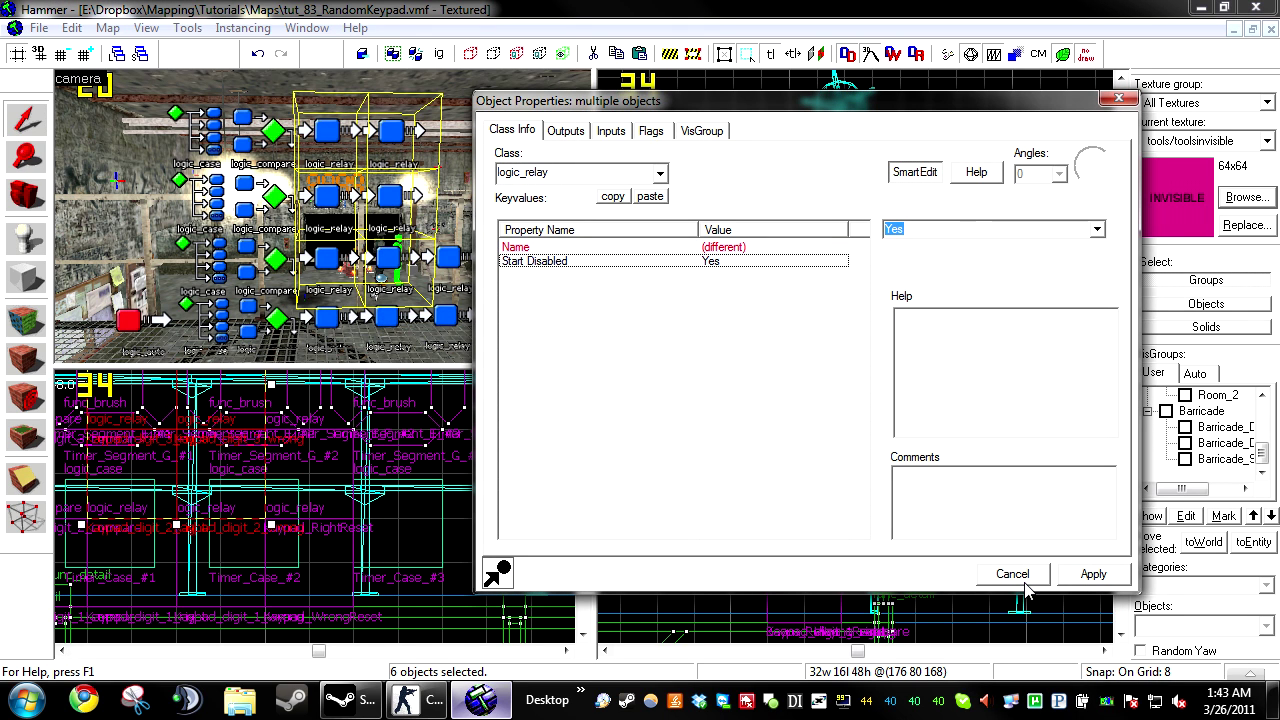
click(1075, 575)
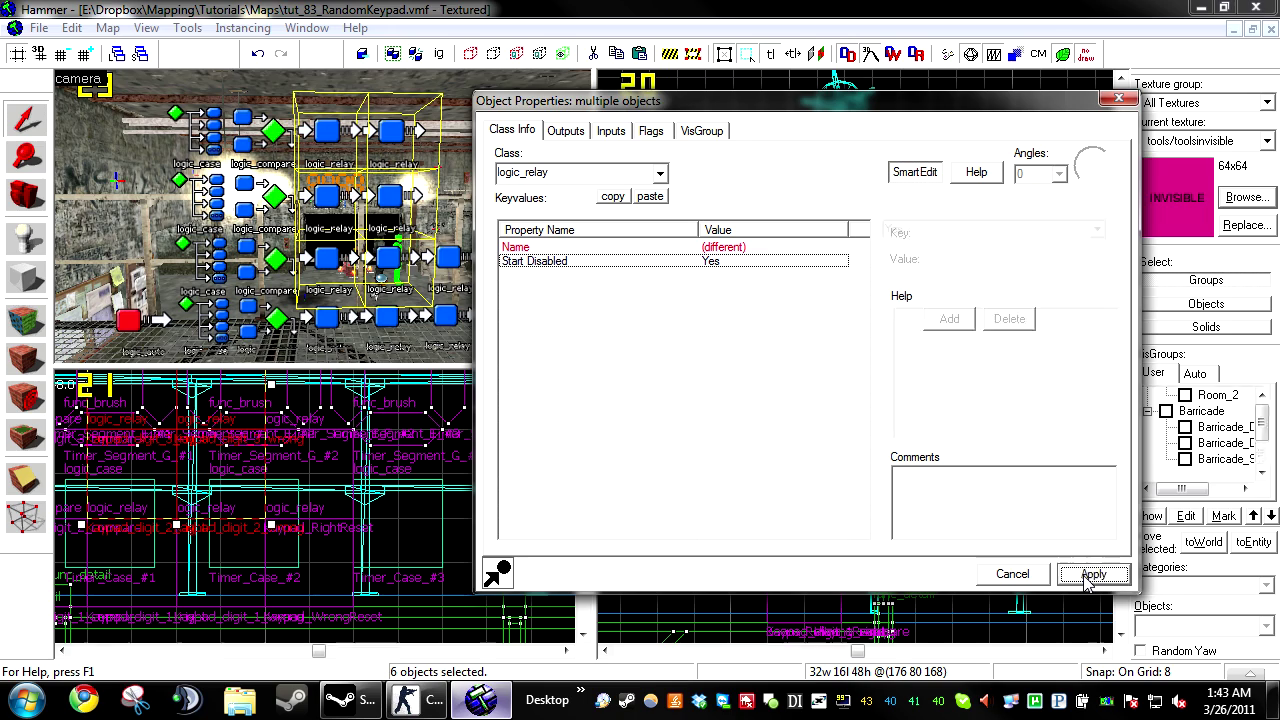
click(1020, 580)
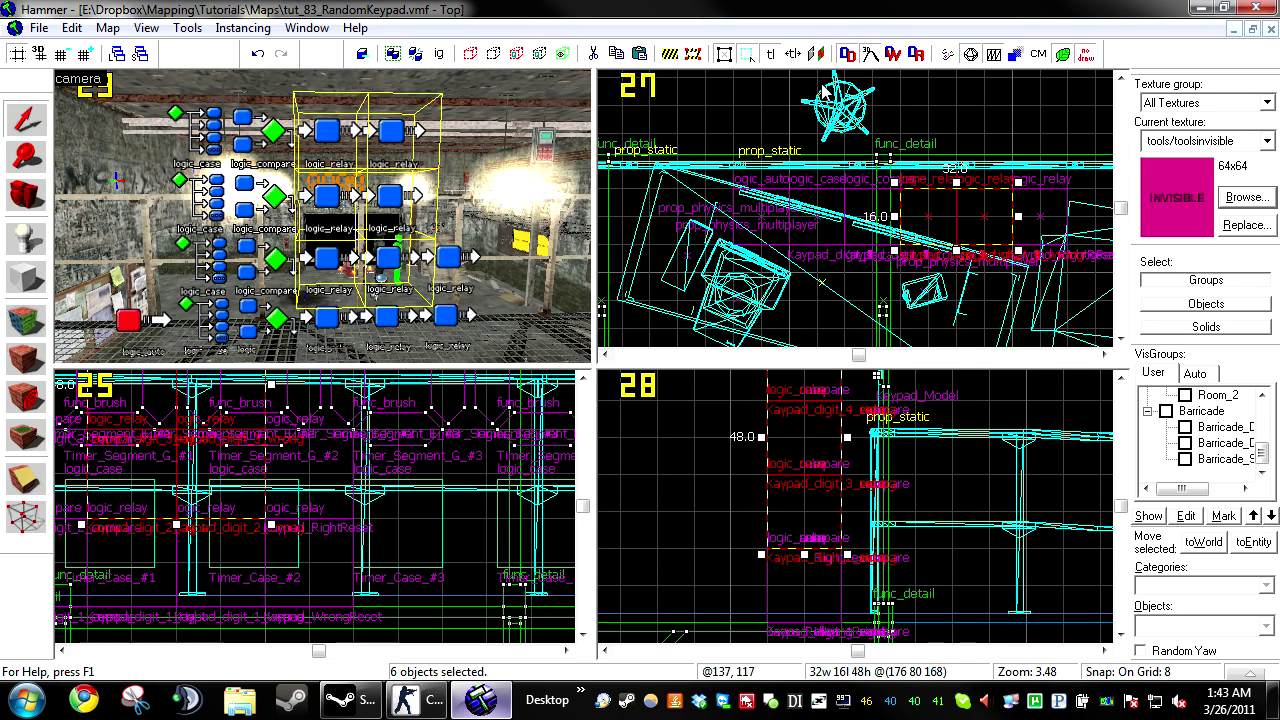
key(Escape)
Step: Add an OnTrigger output to Kaypad_digit_4_wrong that fires Trigger on Kaypad_RightReset
key(s)
key(d)
key(w)
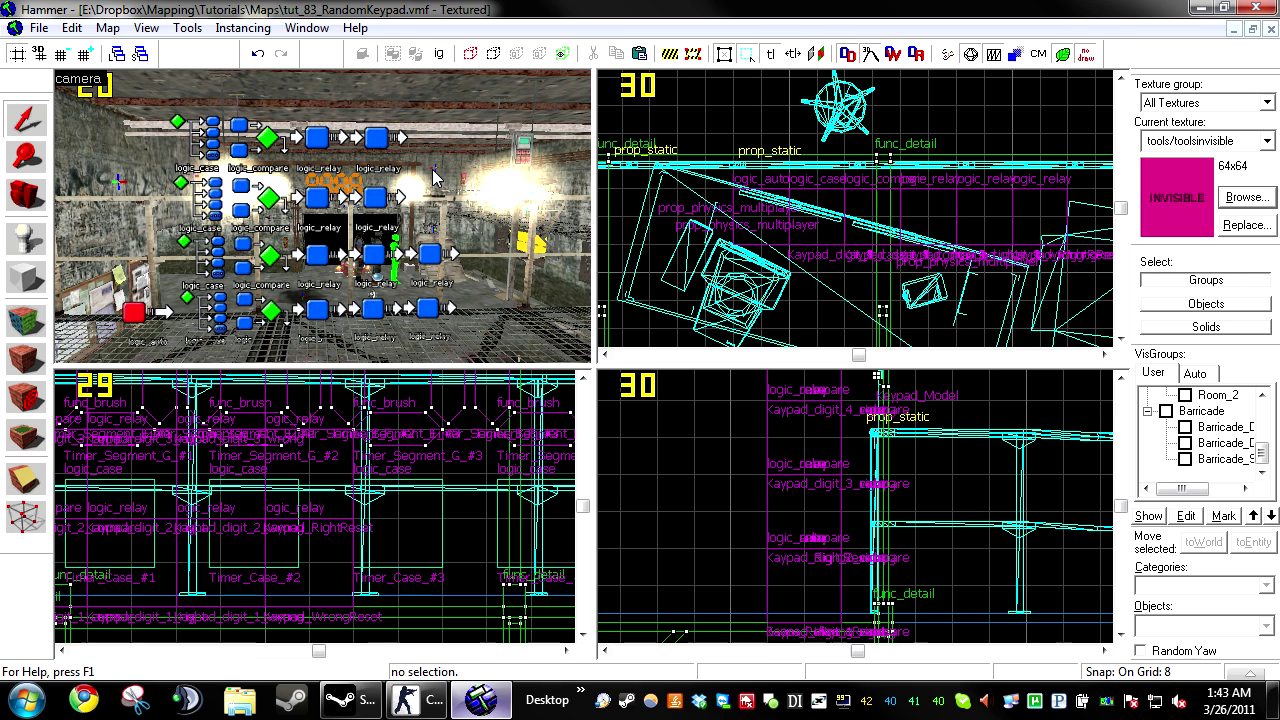
click(378, 140)
key(alt+Return)
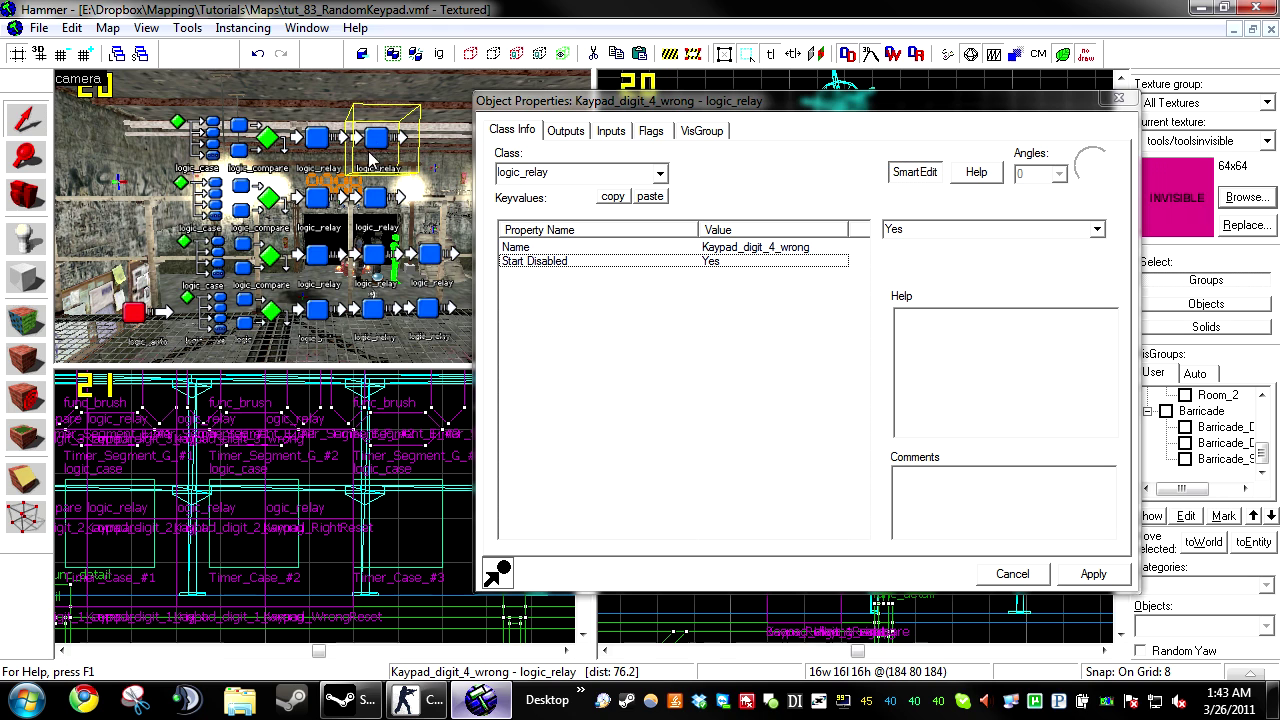
click(566, 131)
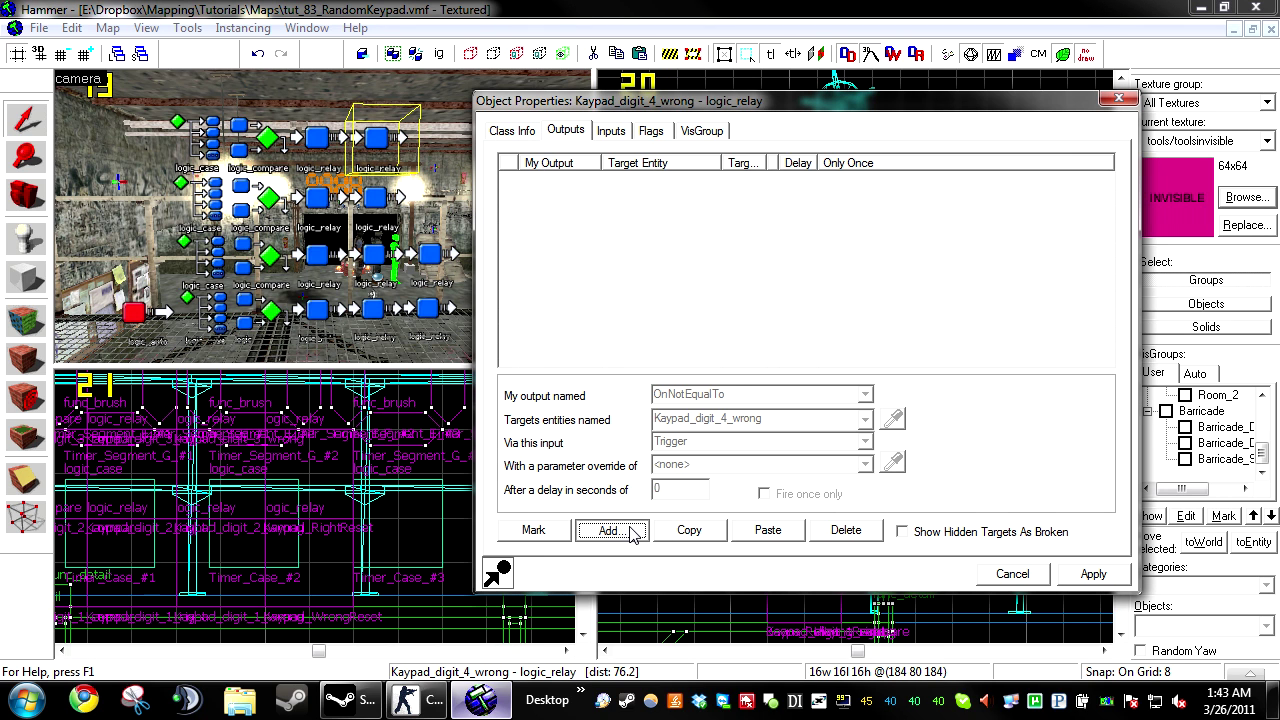
click(611, 530)
click(865, 395)
click(781, 427)
click(892, 419)
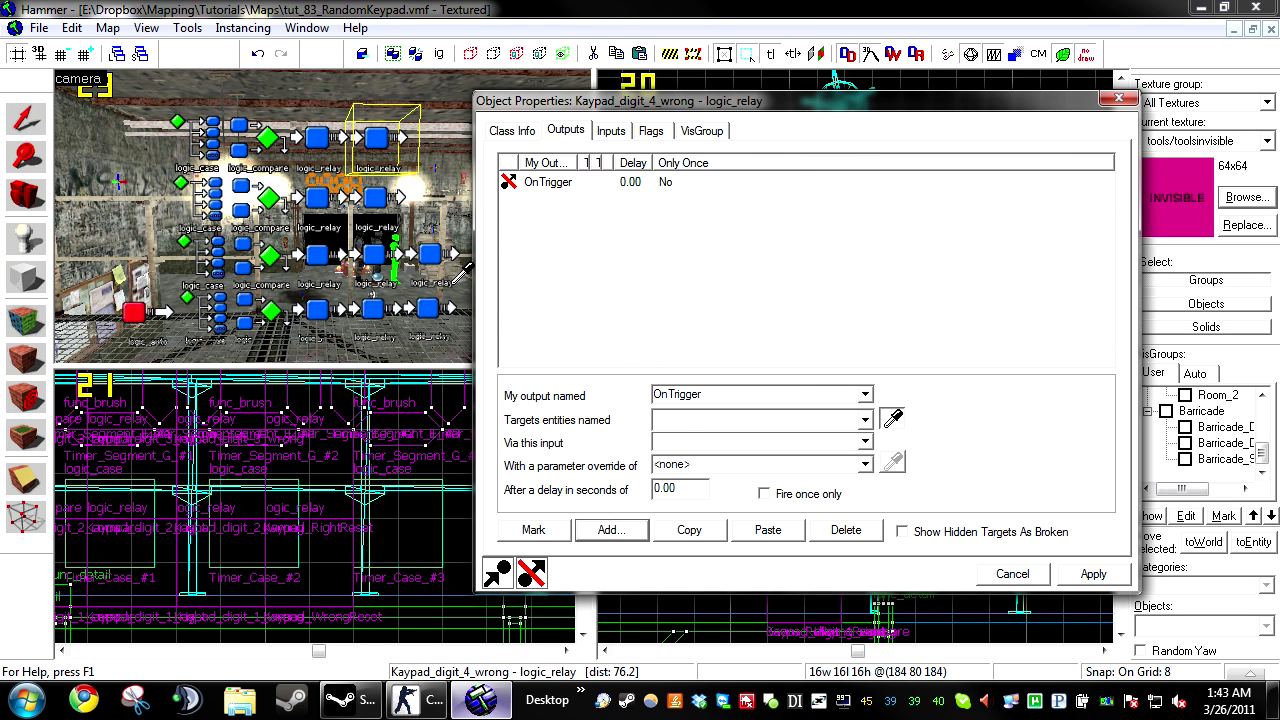
click(430, 255)
click(737, 441)
text(Trigger)
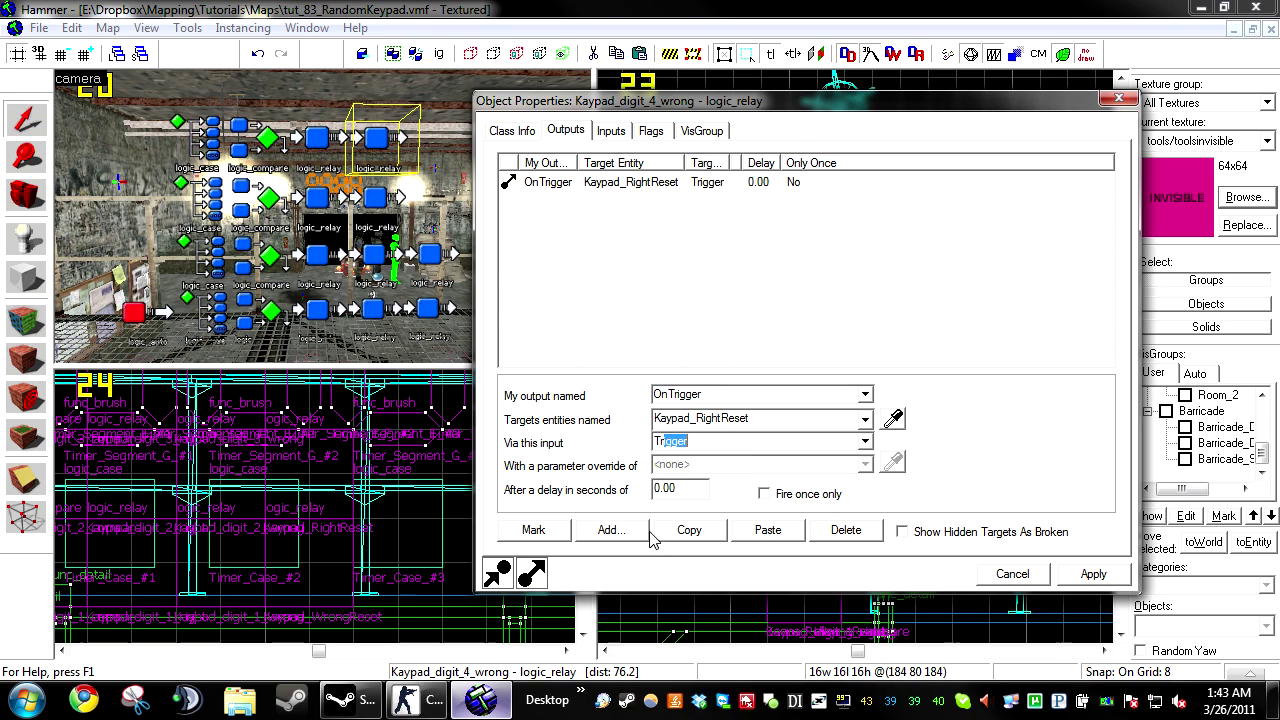
Step: Duplicate the OnTrigger output, retarget the copy to Boom_Relay and apply the changes
click(689, 530)
click(768, 530)
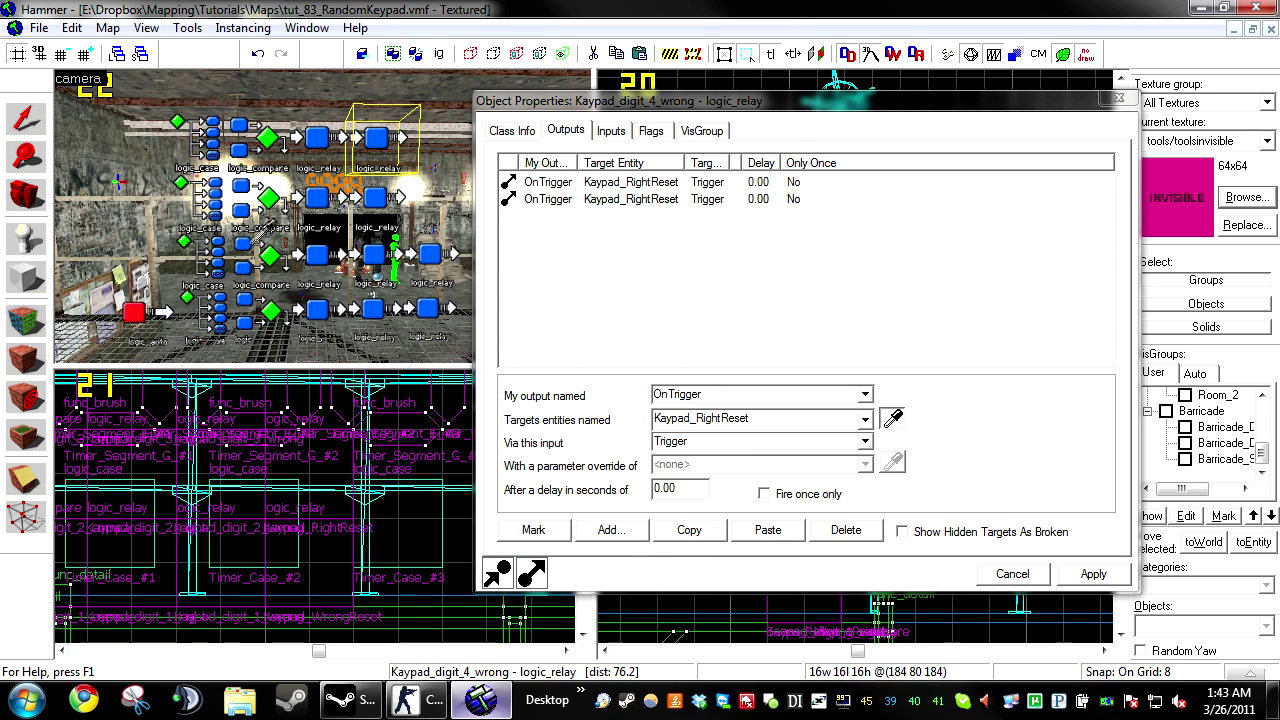
key(z)
key(z)
click(343, 266)
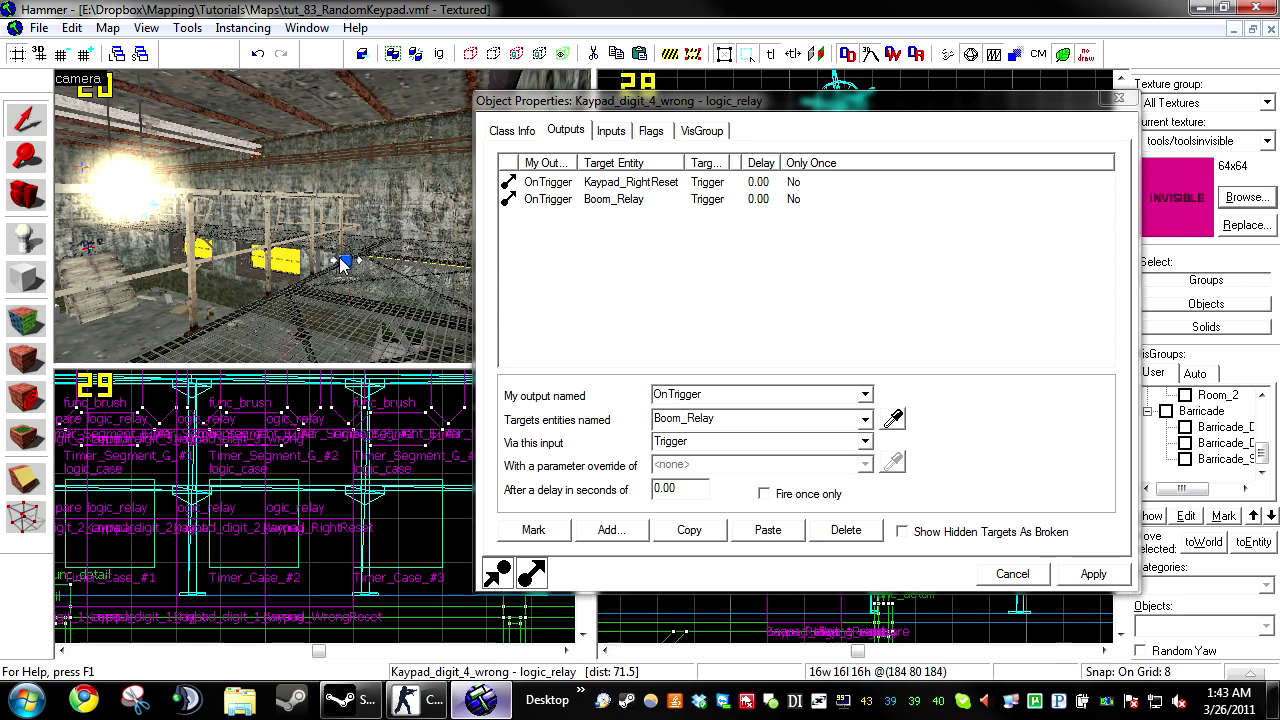
click(1088, 573)
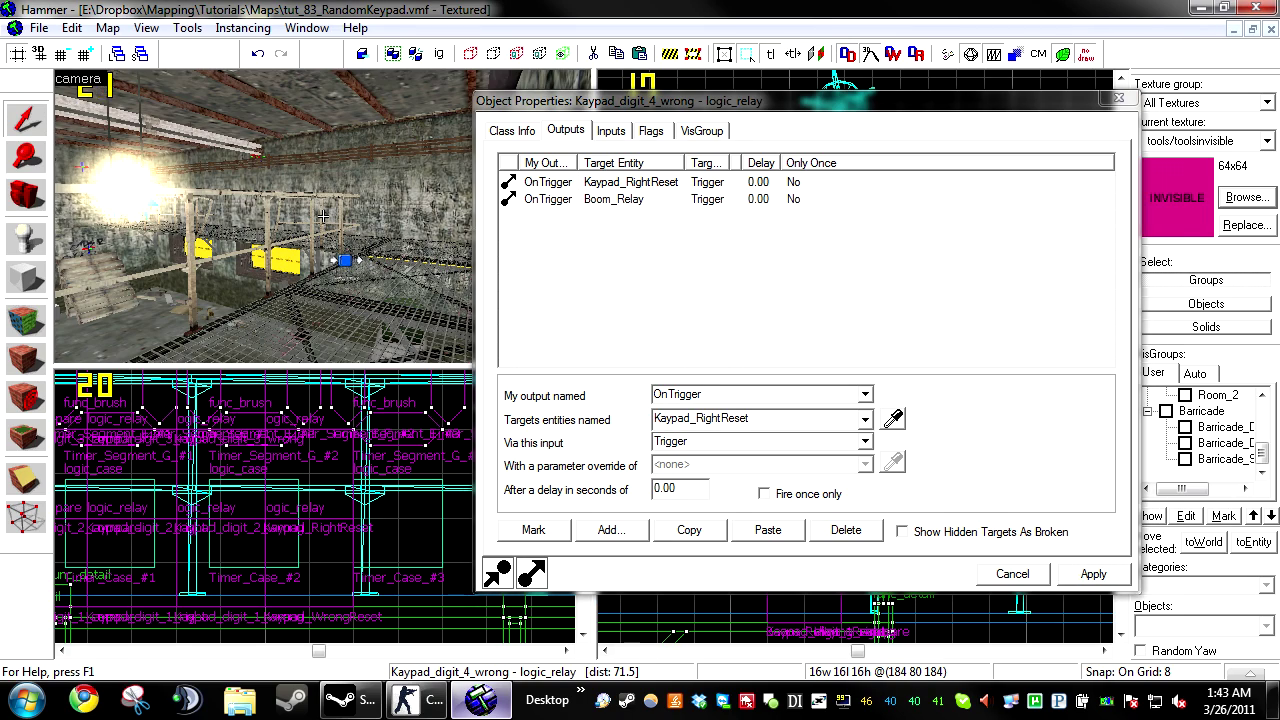
Step: Copy both OnTrigger outputs from Kaypad_digit_4_wrong into the Kaypad_digit_4_right relay
key(s)
key(w)
key(a)
click(290, 140)
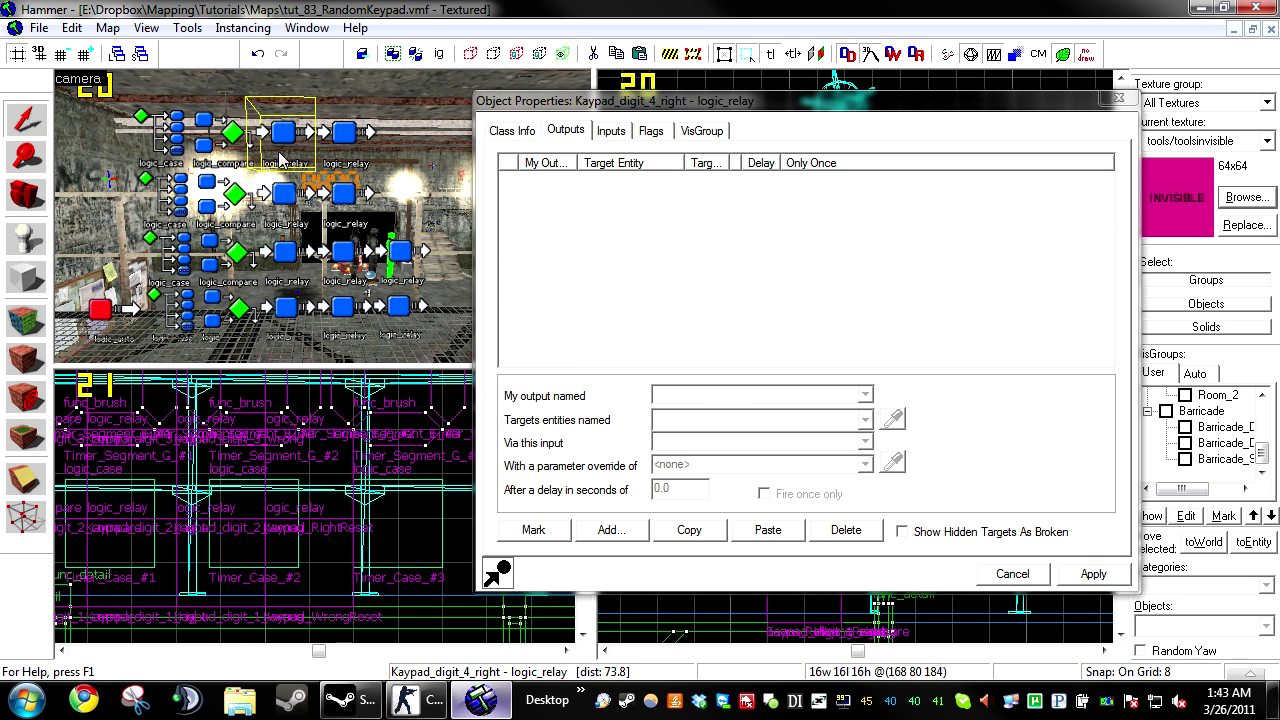
click(340, 196)
click(345, 134)
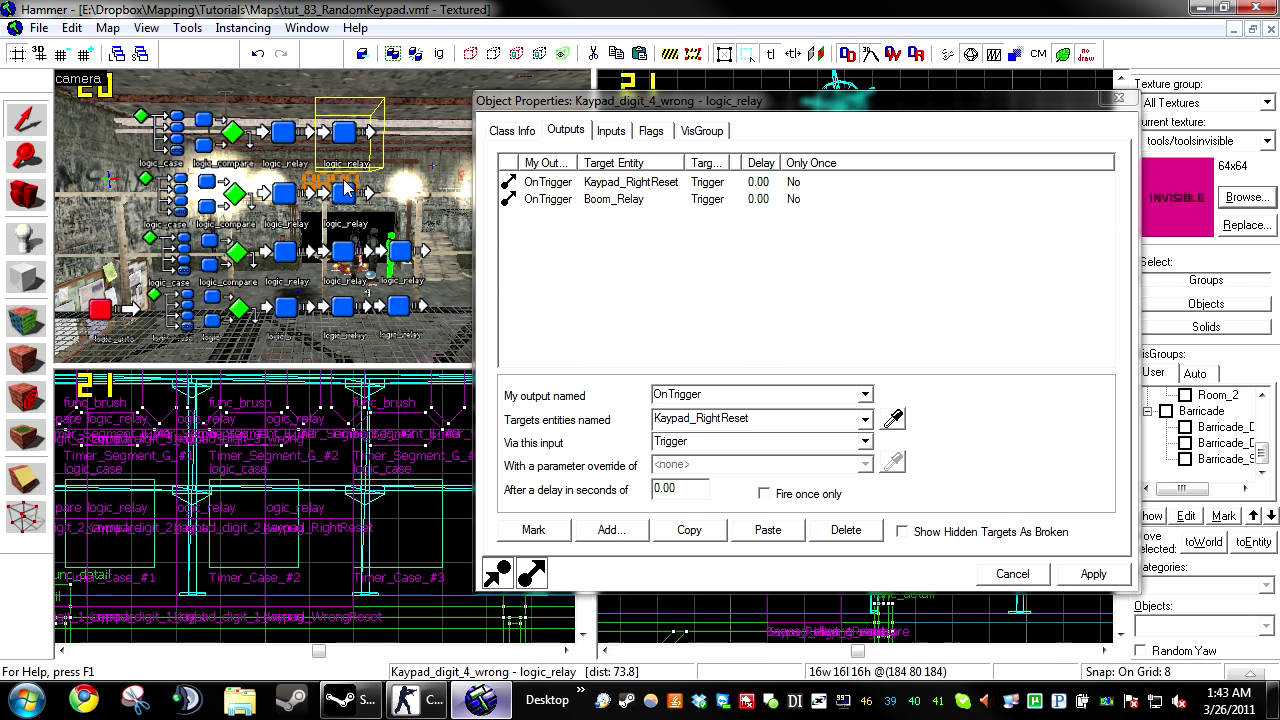
shift+click(690, 200)
click(698, 538)
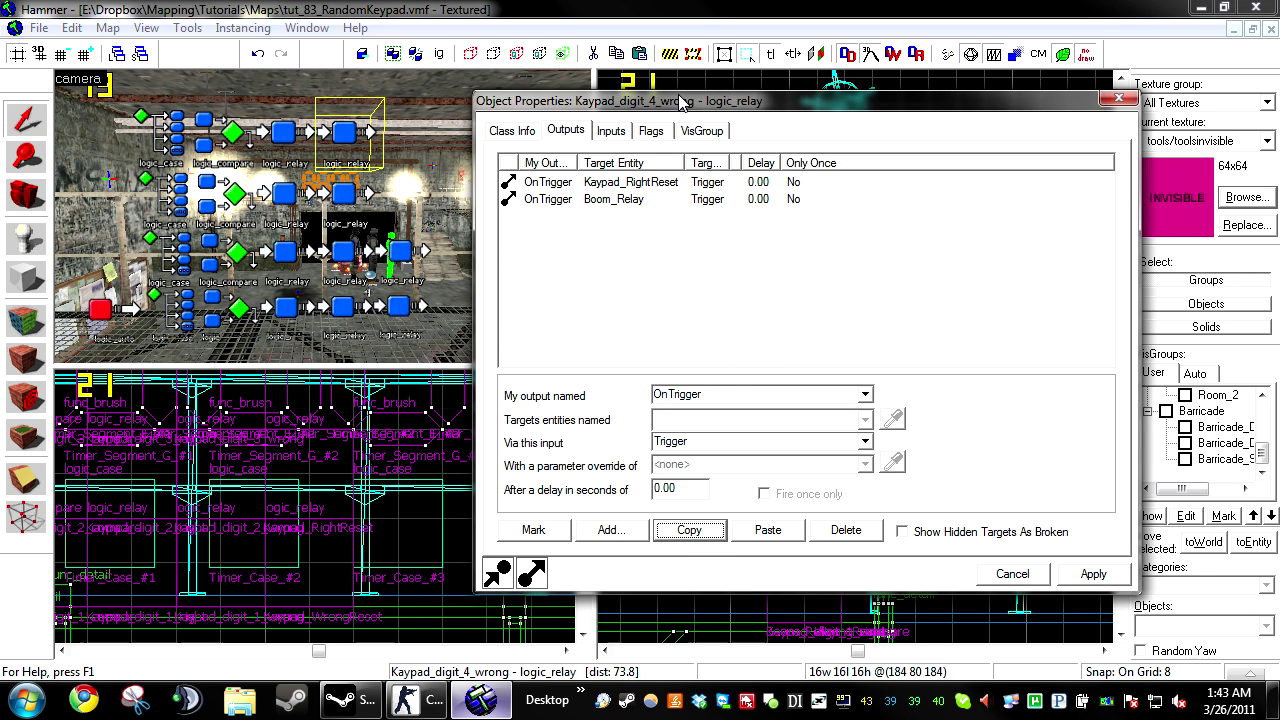
click(278, 142)
click(768, 530)
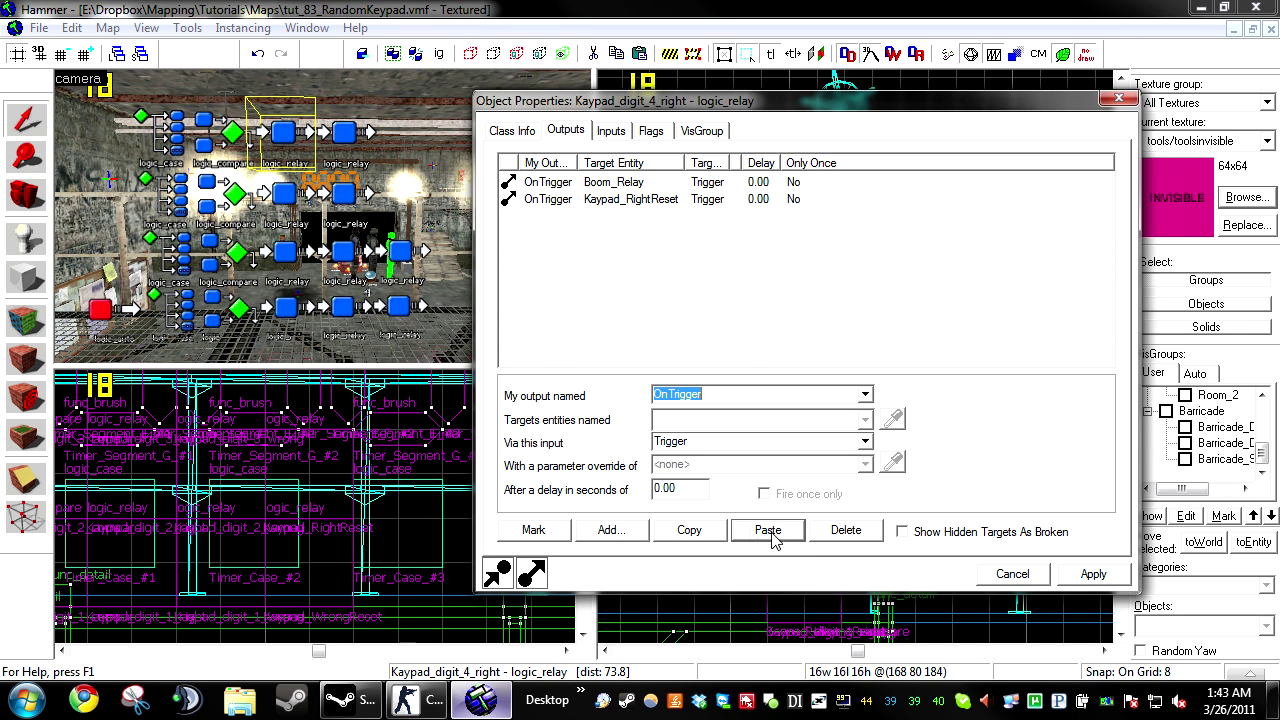
Step: Delete both OnTrigger outputs from the Kaypad_digit_4_wrong relay
click(343, 132)
shift+click(612, 185)
click(845, 530)
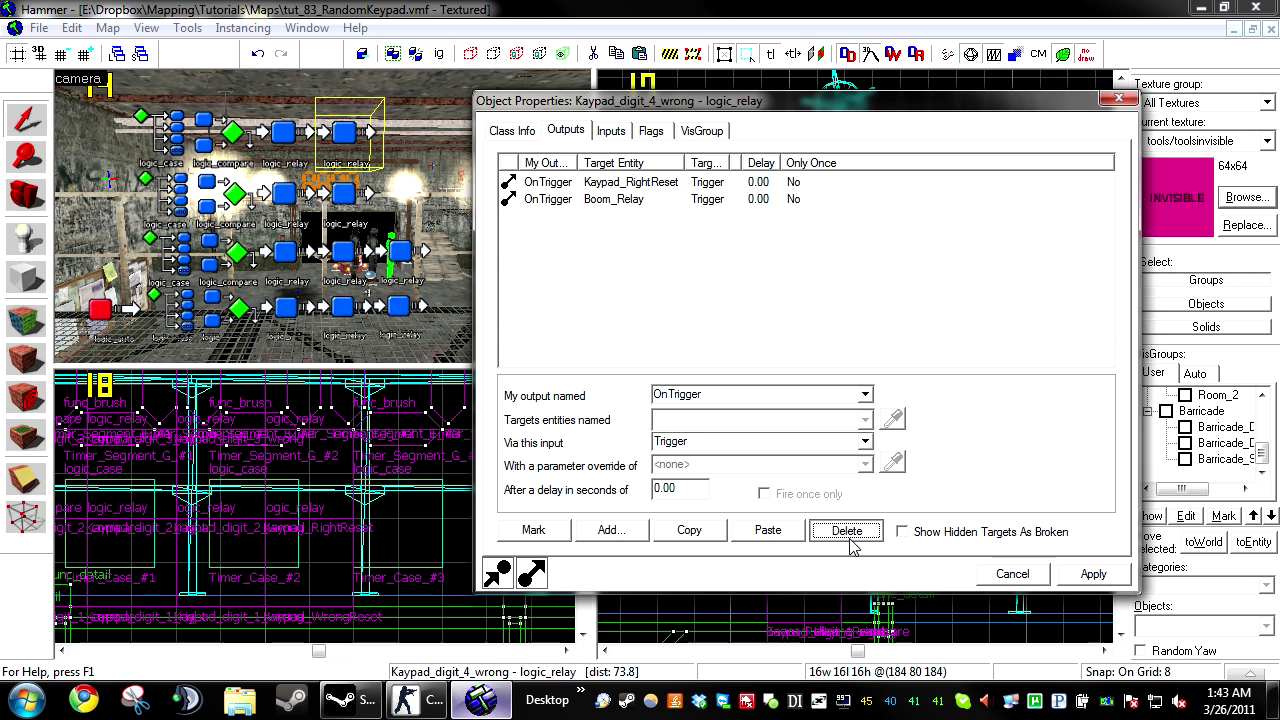
ctrl+click(338, 194)
ctrl+click(344, 256)
ctrl+click(346, 300)
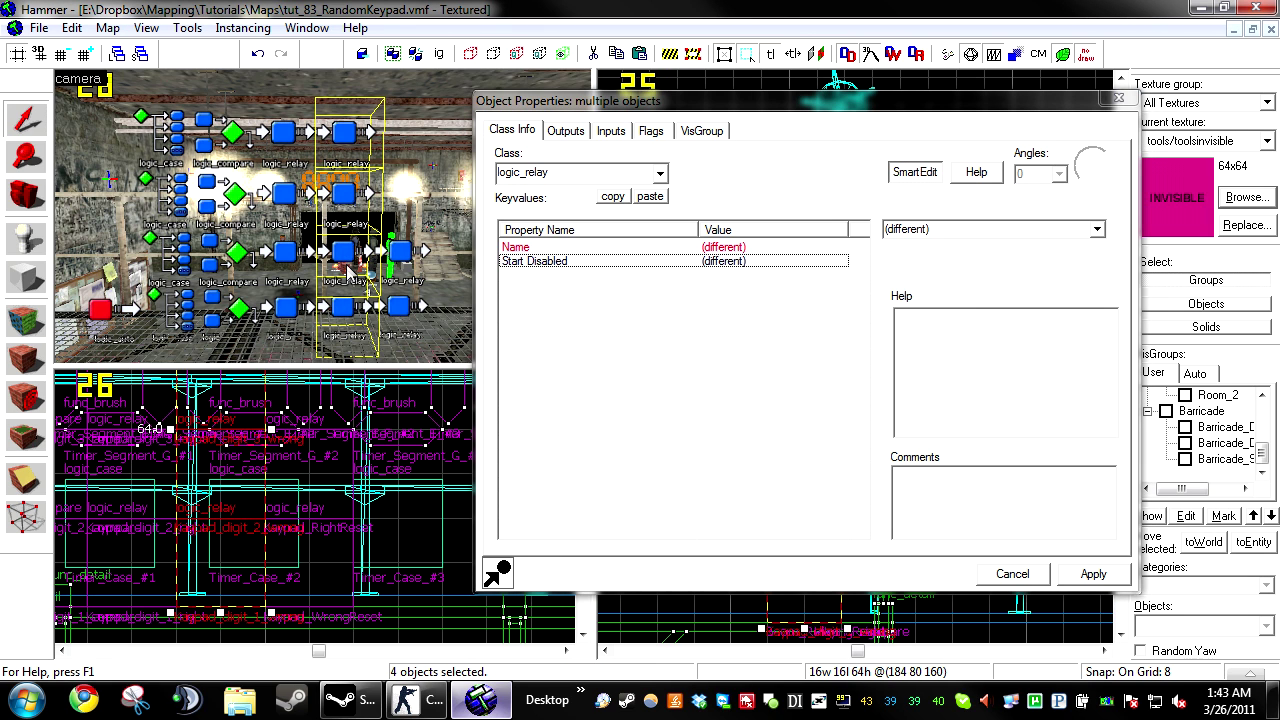
click(347, 284)
Step: Add an OnTrigger output to all four digits' wrong relays together that fires Trigger on Kaypad_WrongReset, and apply it
click(349, 304)
ctrl+click(348, 252)
ctrl+click(352, 190)
ctrl+click(348, 134)
click(563, 131)
click(610, 530)
click(865, 394)
click(808, 431)
click(887, 419)
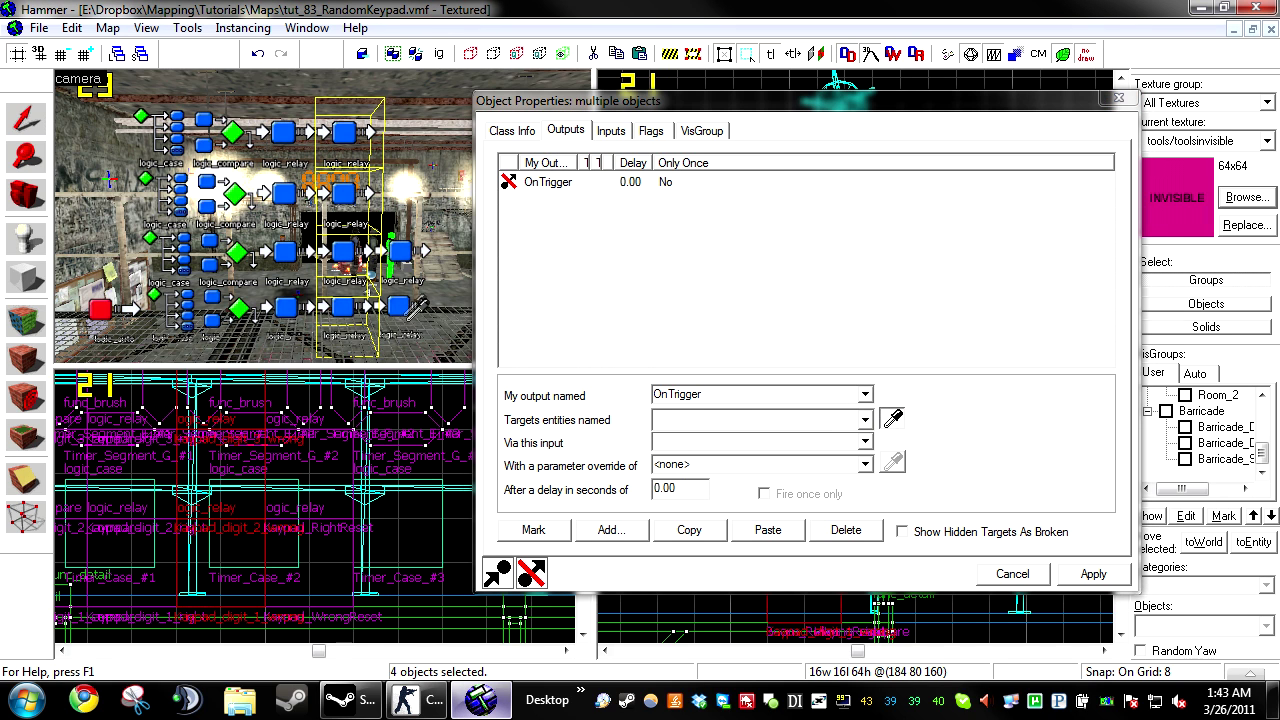
click(400, 311)
click(725, 443)
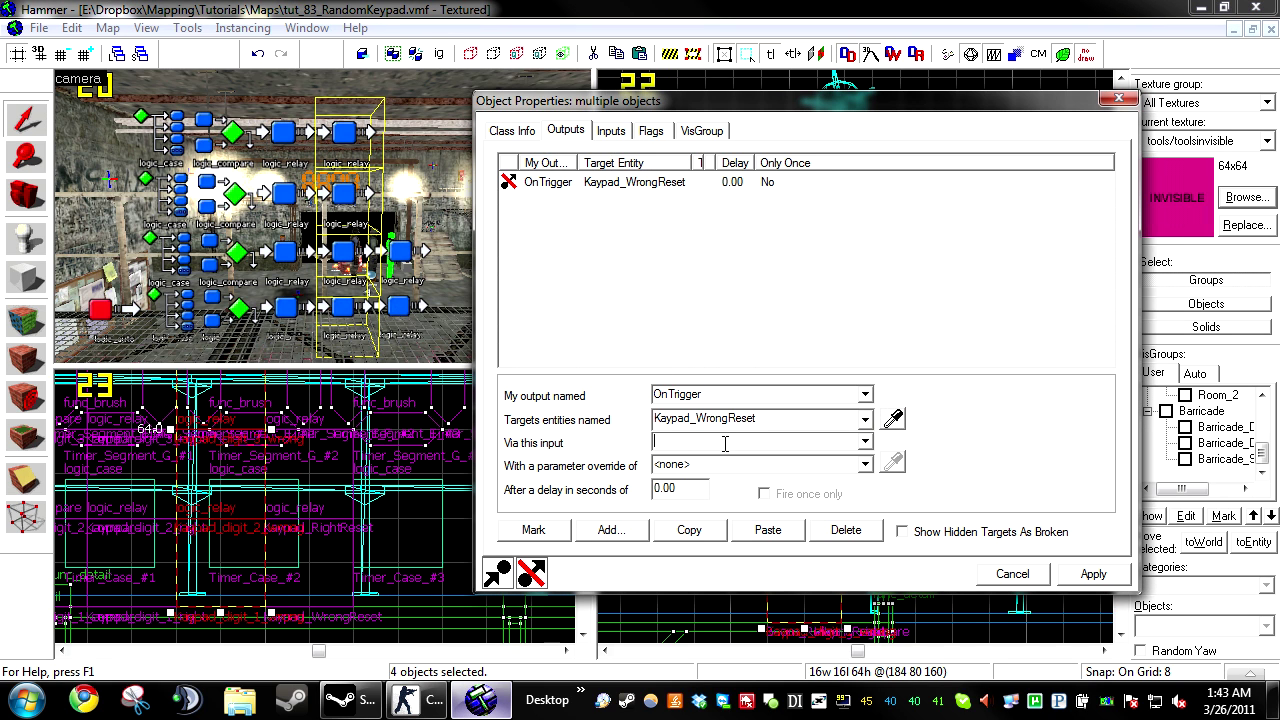
text(Trigger)
click(1098, 576)
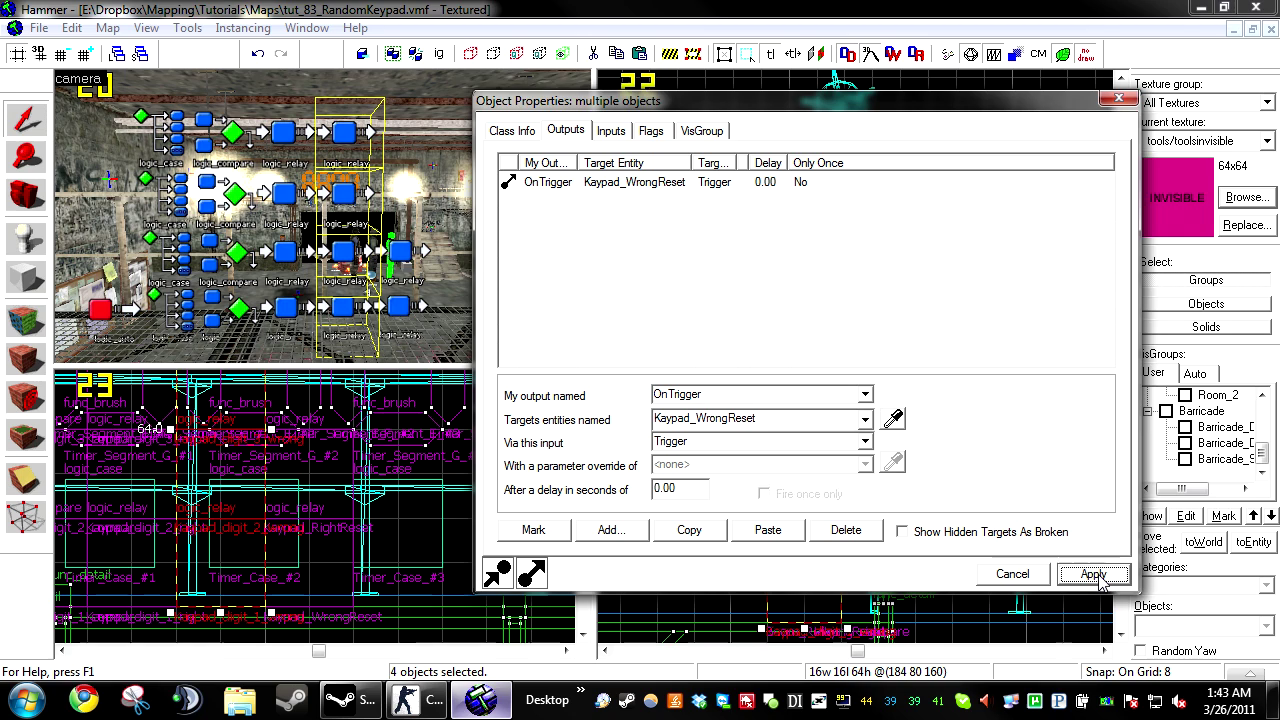
Step: Check the Start Disabled setting on the four digits' right relays
click(318, 308)
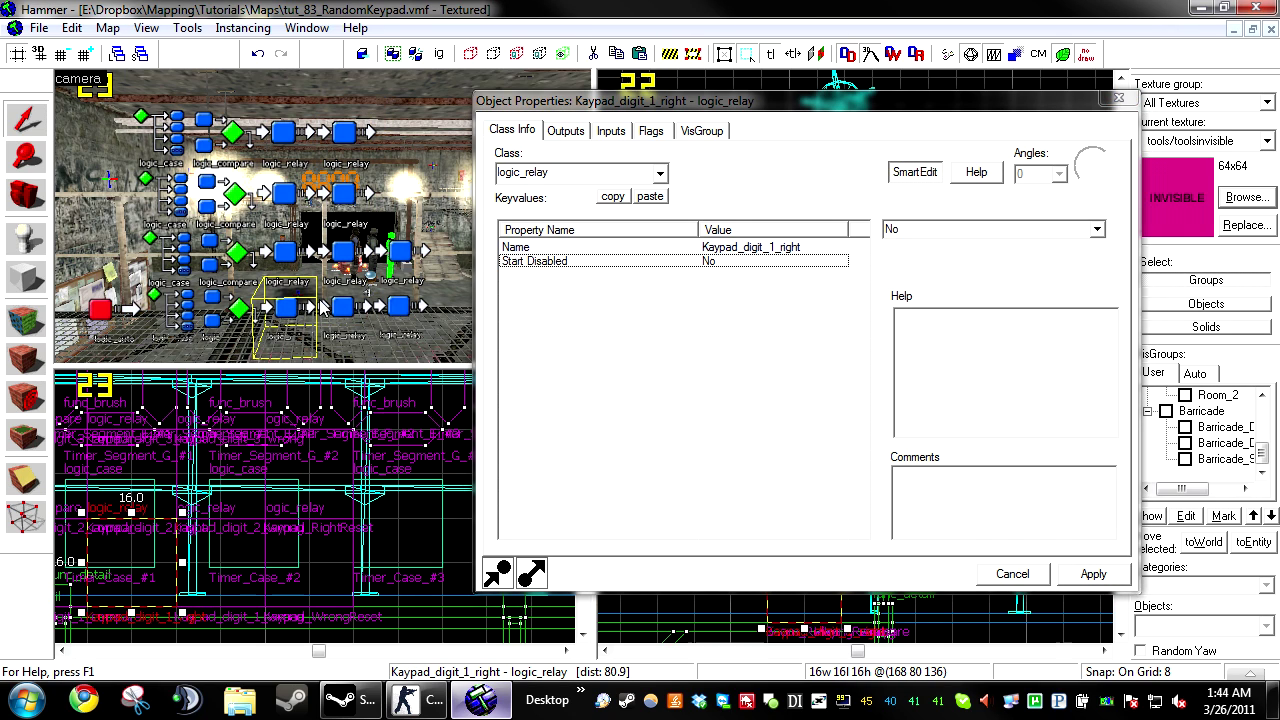
key(w)
key(s)
key(a)
click(344, 253)
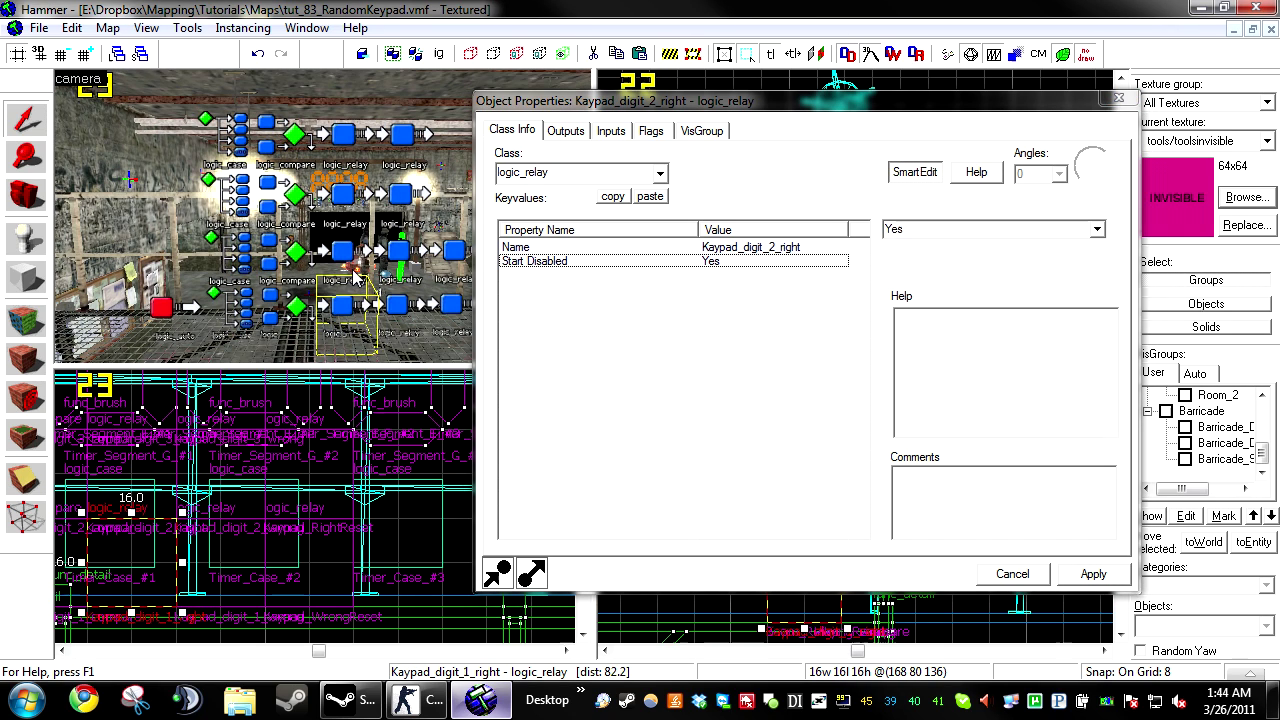
click(346, 195)
click(350, 150)
Step: Add an OnTrigger output to the Kaypad_digit_1_right relay that sends Enable to Kaypad_digit_2_right
click(350, 312)
click(580, 131)
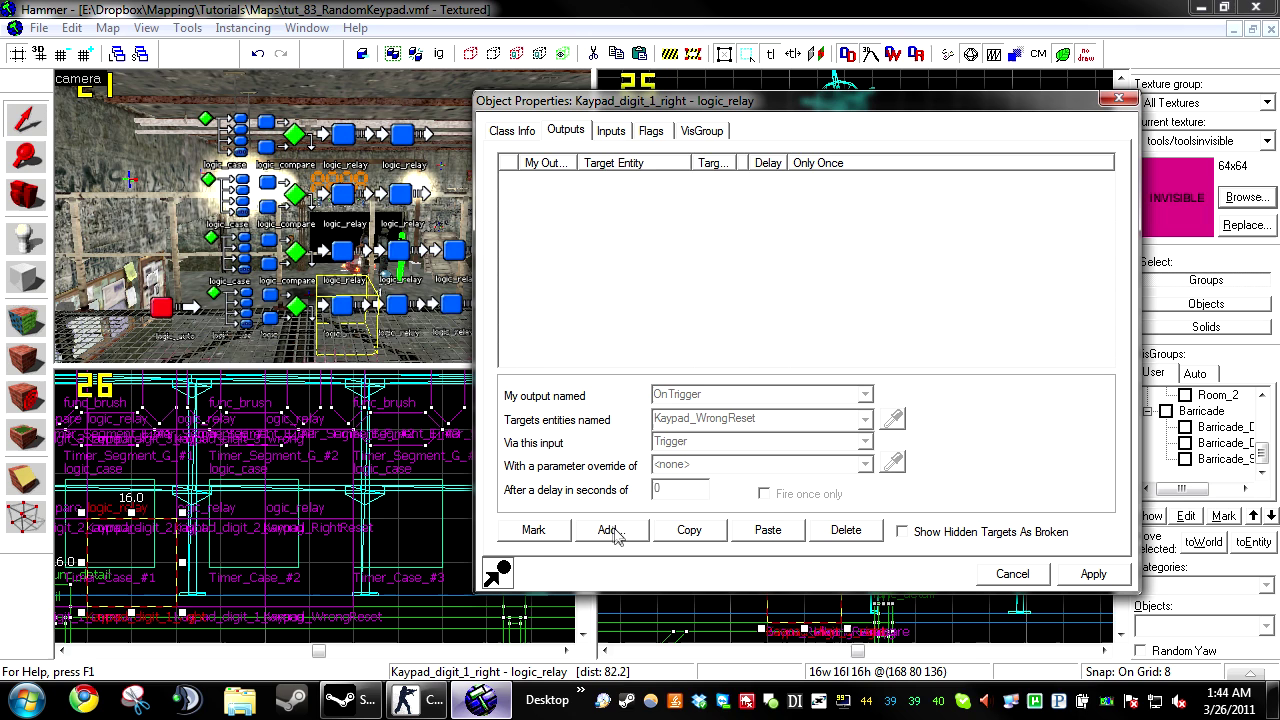
click(864, 394)
click(786, 428)
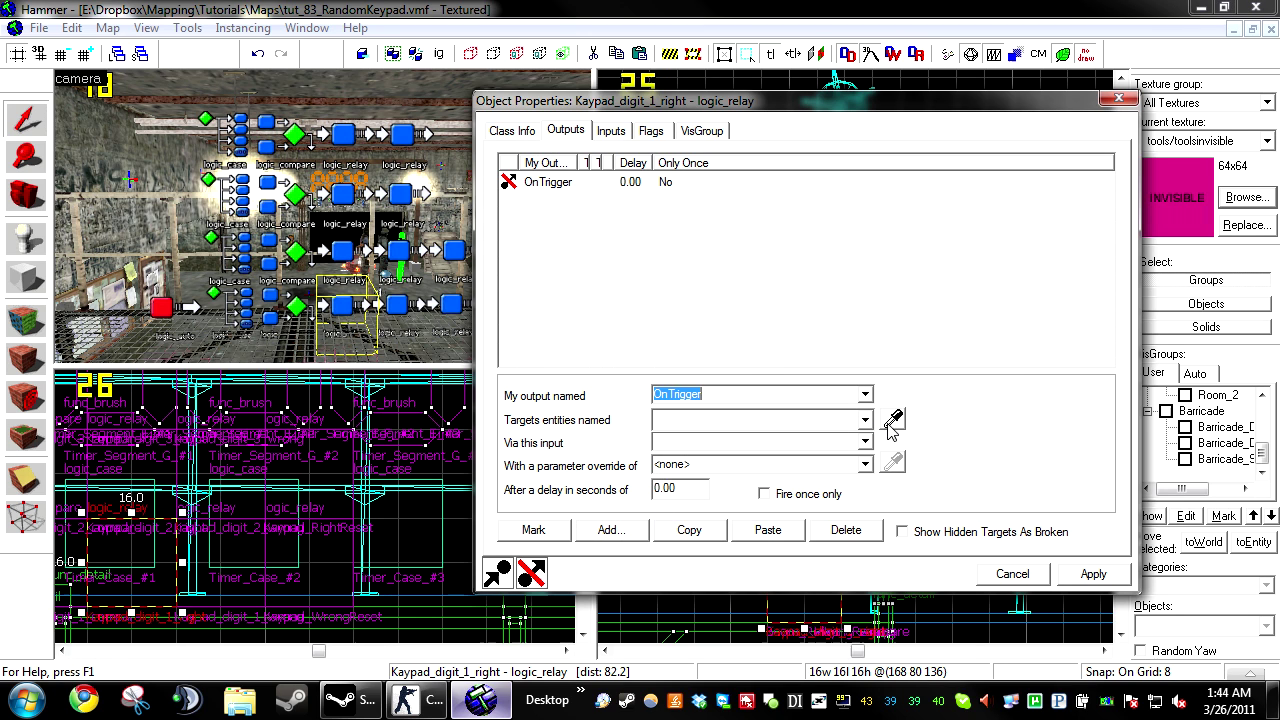
click(360, 245)
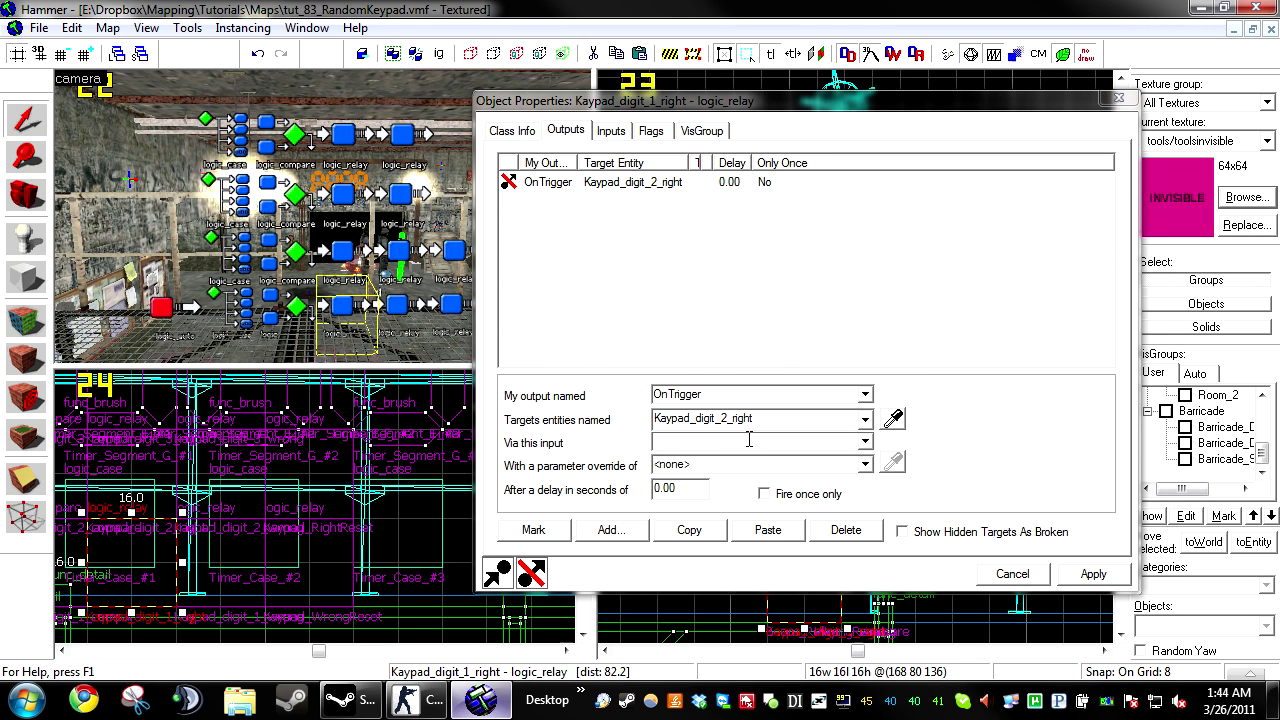
click(749, 440)
text(Enable)
Step: Duplicate the OnTrigger Enable output and retarget the copy to Kaypad_digit_2_wrong
click(690, 530)
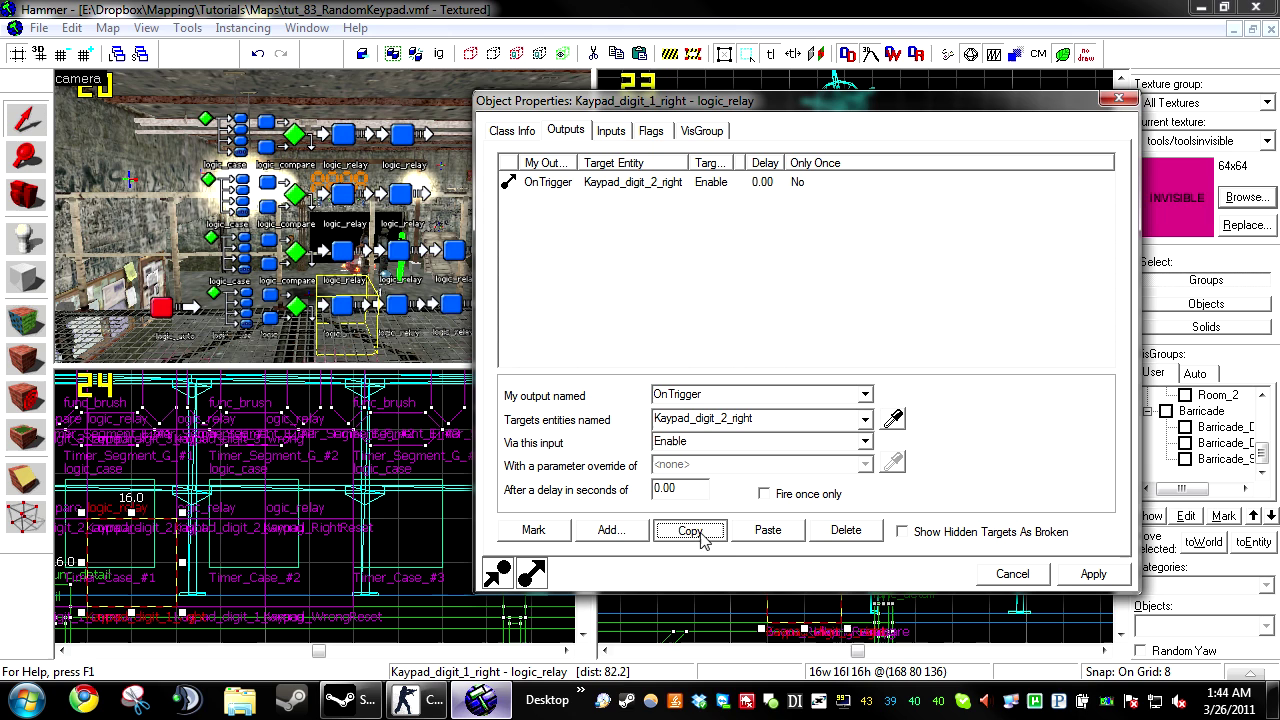
click(768, 530)
click(893, 418)
click(448, 232)
click(757, 441)
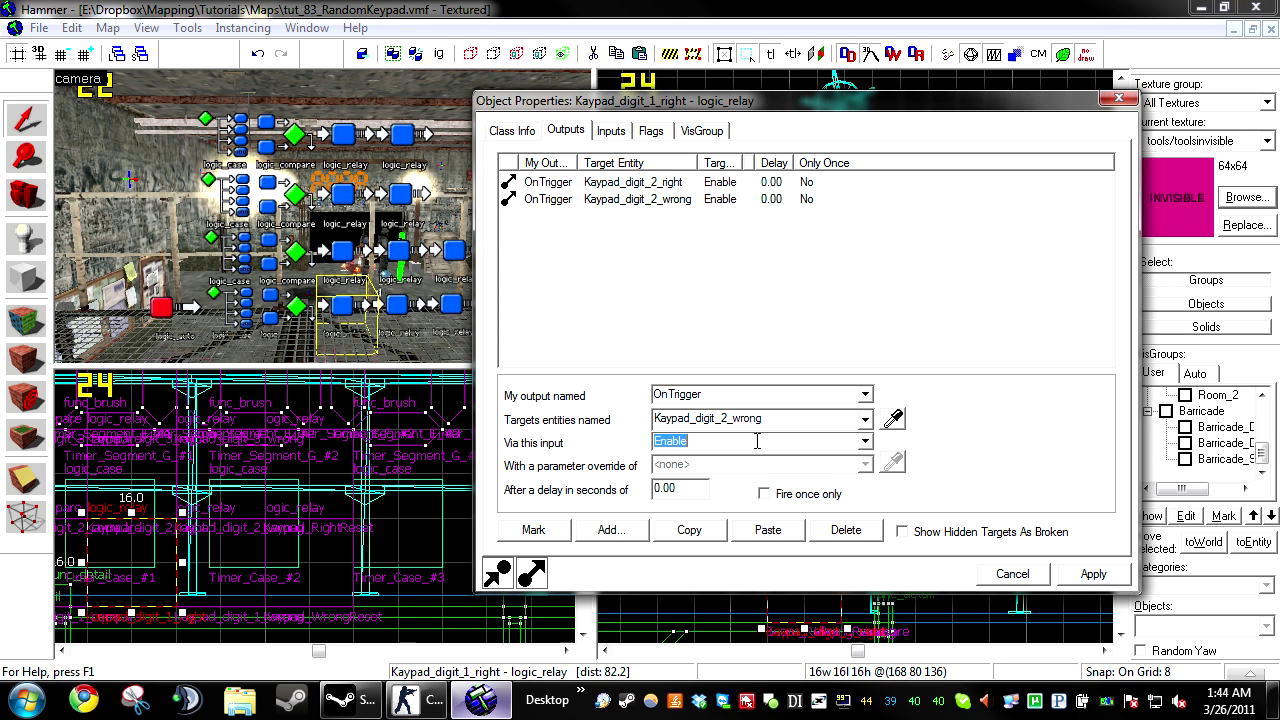
Step: Duplicate the Kaypad_digit_2_wrong output, retarget the copy to Kaypad_digit_1_right and set its input to Disable
click(688, 531)
click(768, 531)
click(892, 419)
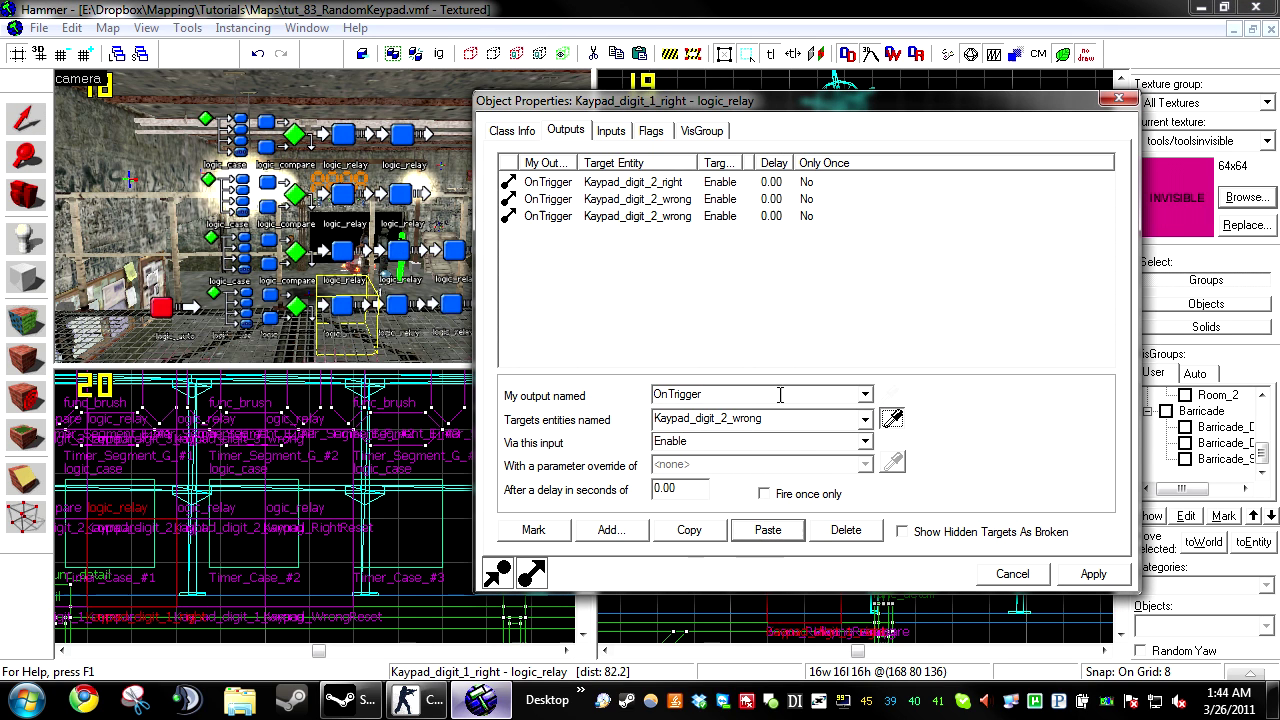
click(344, 307)
click(750, 442)
text(Dis)
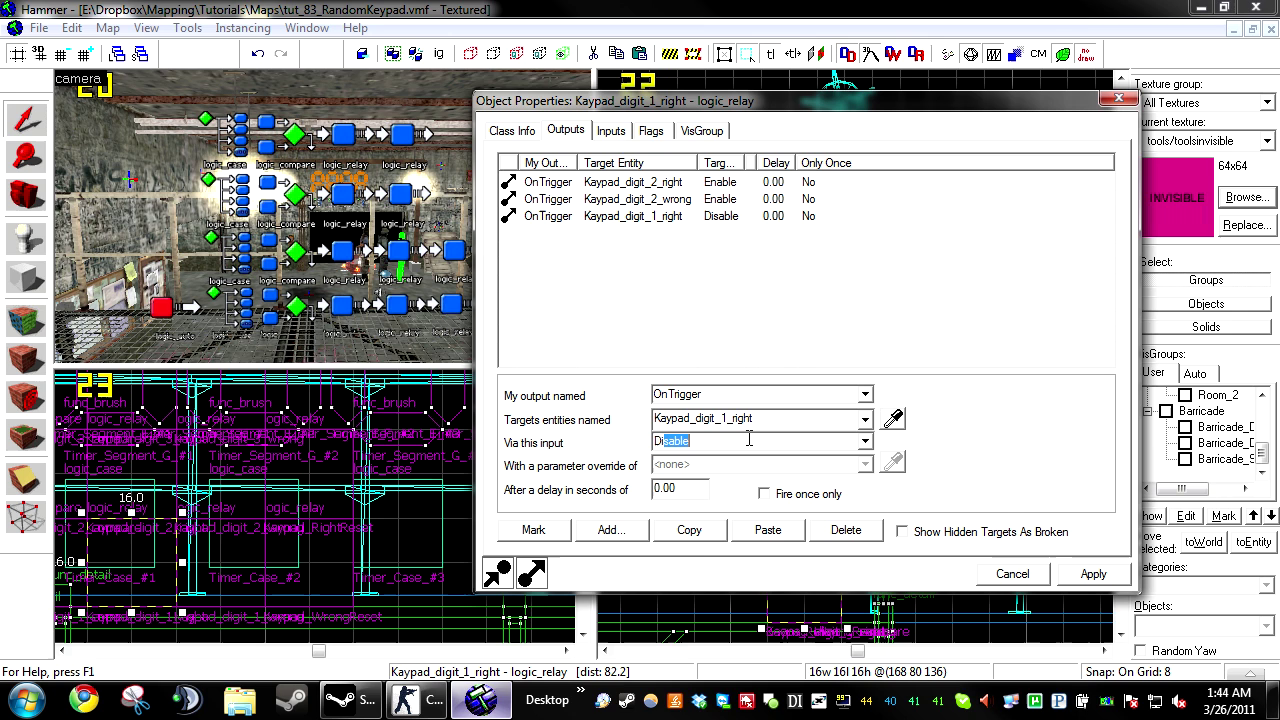
Step: Duplicate the Disable output and retarget the copy to Kaypad_digit_1_wrong
click(689, 530)
click(768, 530)
click(892, 419)
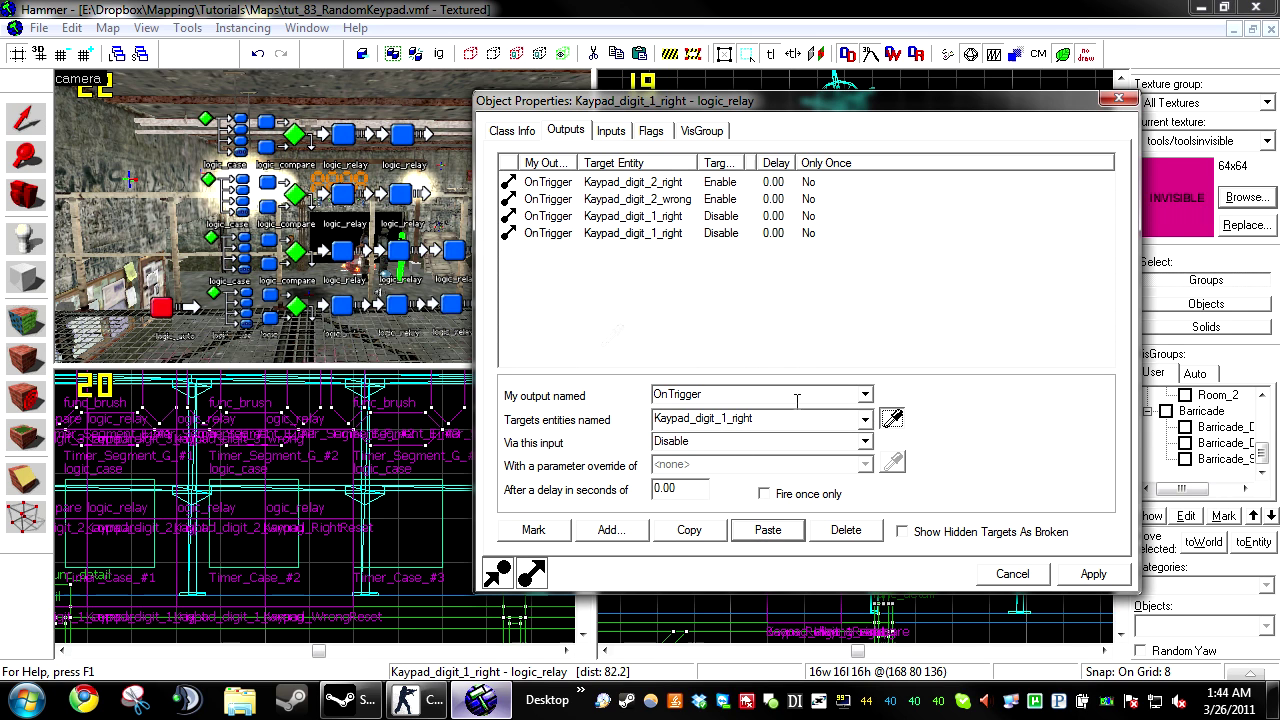
click(406, 309)
click(730, 441)
Step: Copy all four outputs from Kaypad_digit_1_right into the Kaypad_digit_2_right relay
drag(755, 263, 528, 128)
click(689, 530)
click(343, 250)
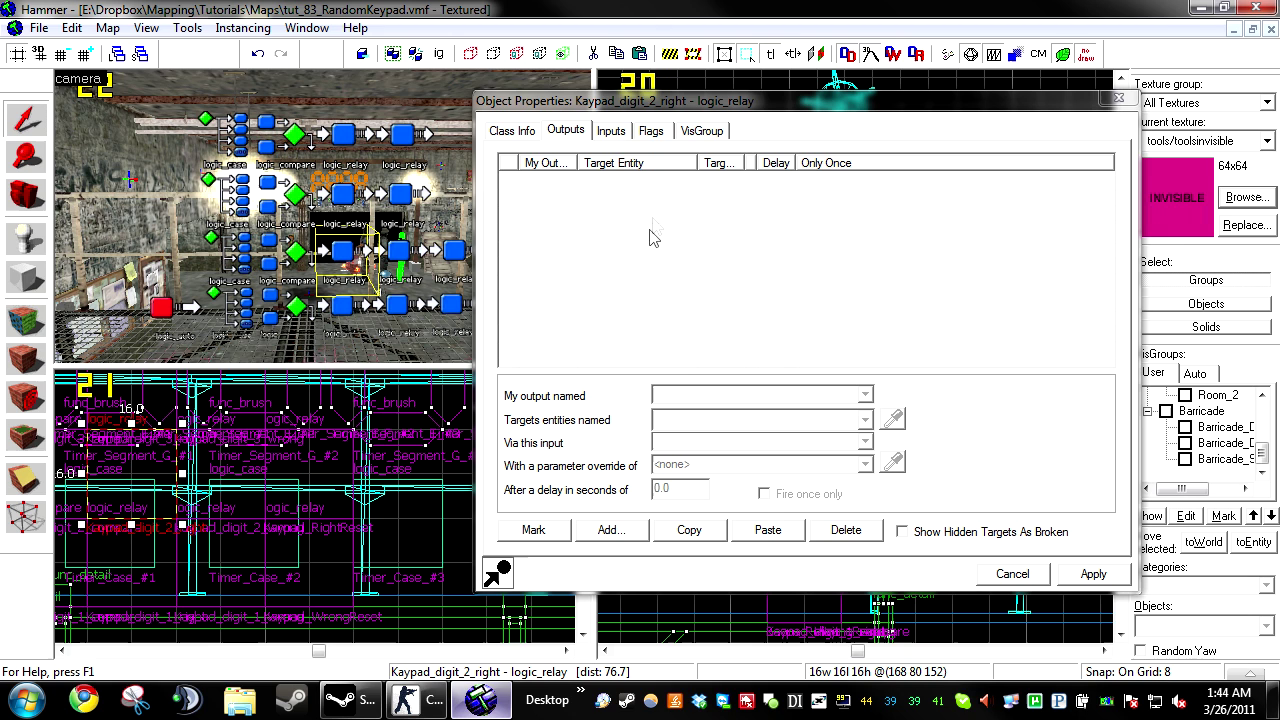
click(767, 533)
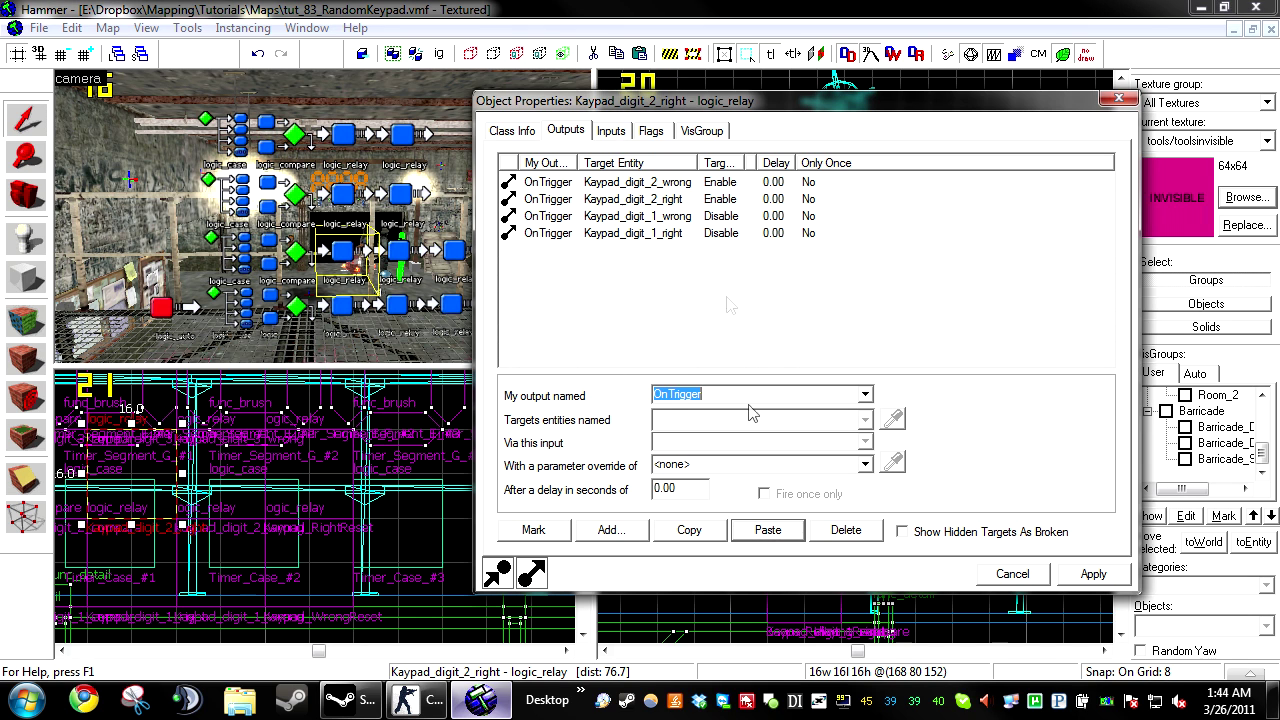
Step: Retarget the two Enable outputs of Kaypad_digit_2_right to Kaypad_digit_3_wrong and Kaypad_digit_3_right
click(689, 186)
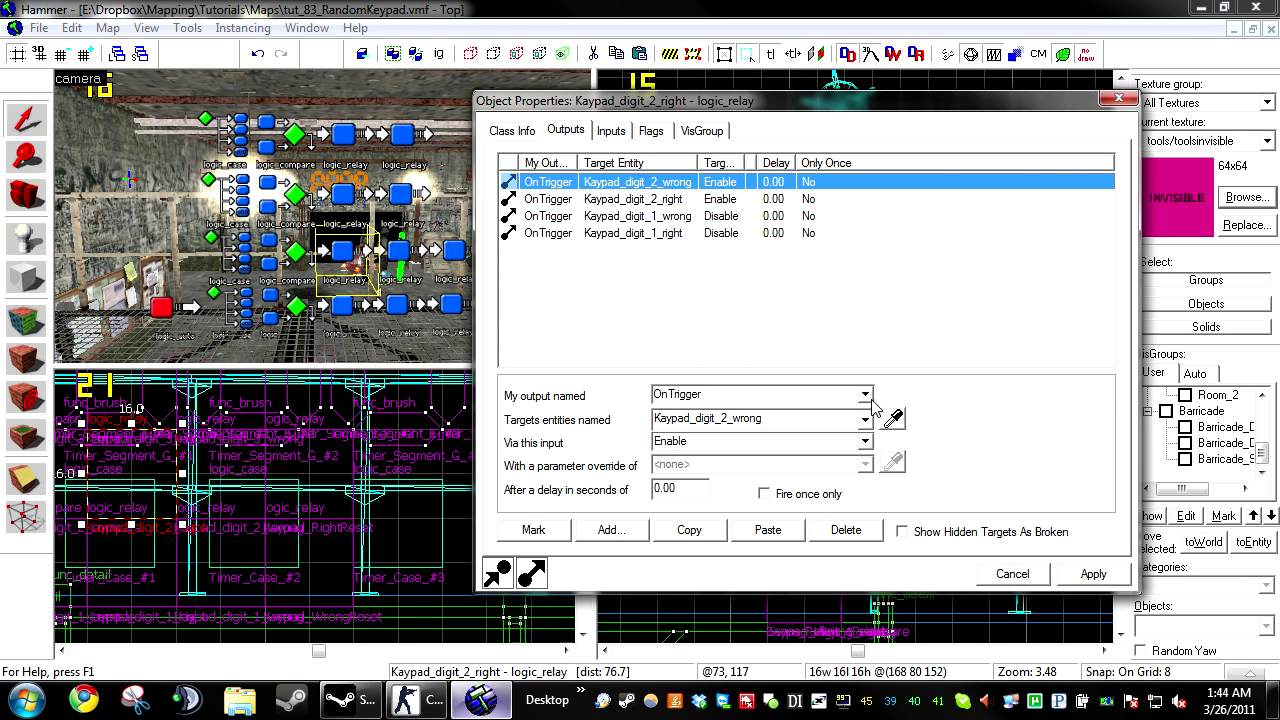
click(893, 423)
click(358, 195)
click(896, 426)
click(403, 195)
click(665, 200)
click(893, 421)
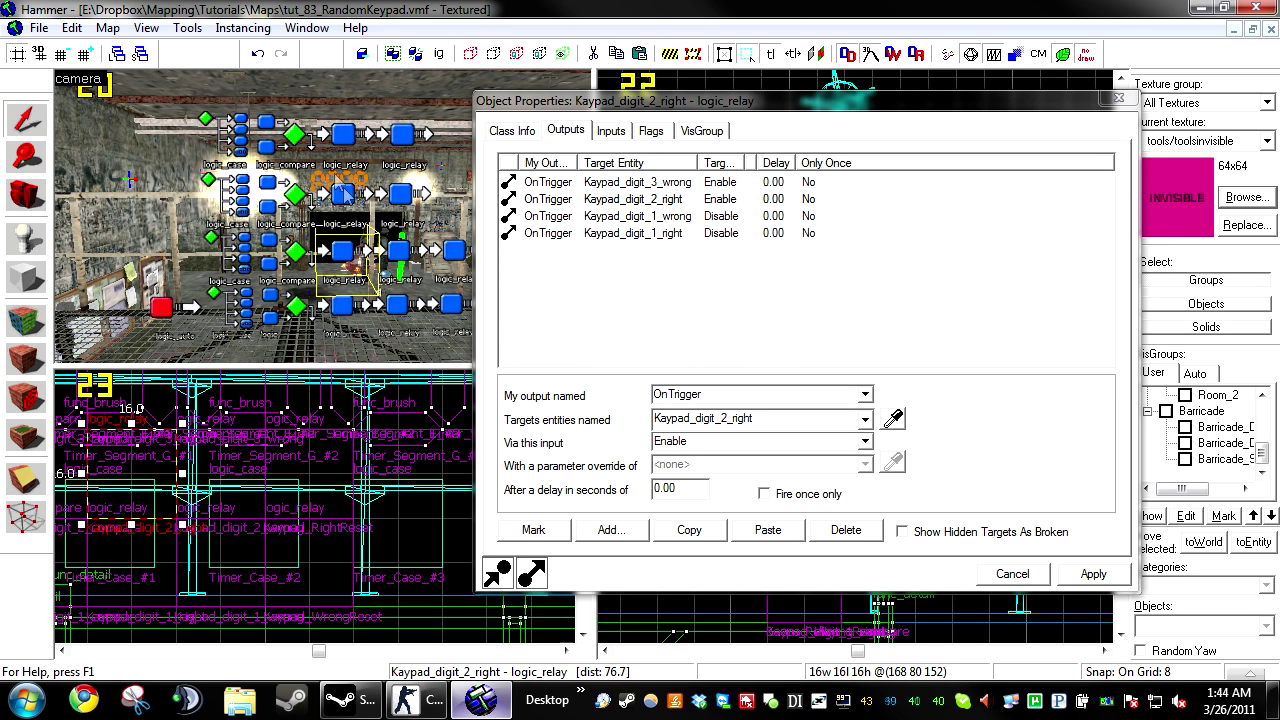
click(888, 417)
click(346, 191)
Step: Retarget the two Disable outputs of Kaypad_digit_2_right to Kaypad_digit_2_right and Kaypad_digit_2_wrong
click(724, 218)
click(893, 419)
click(343, 250)
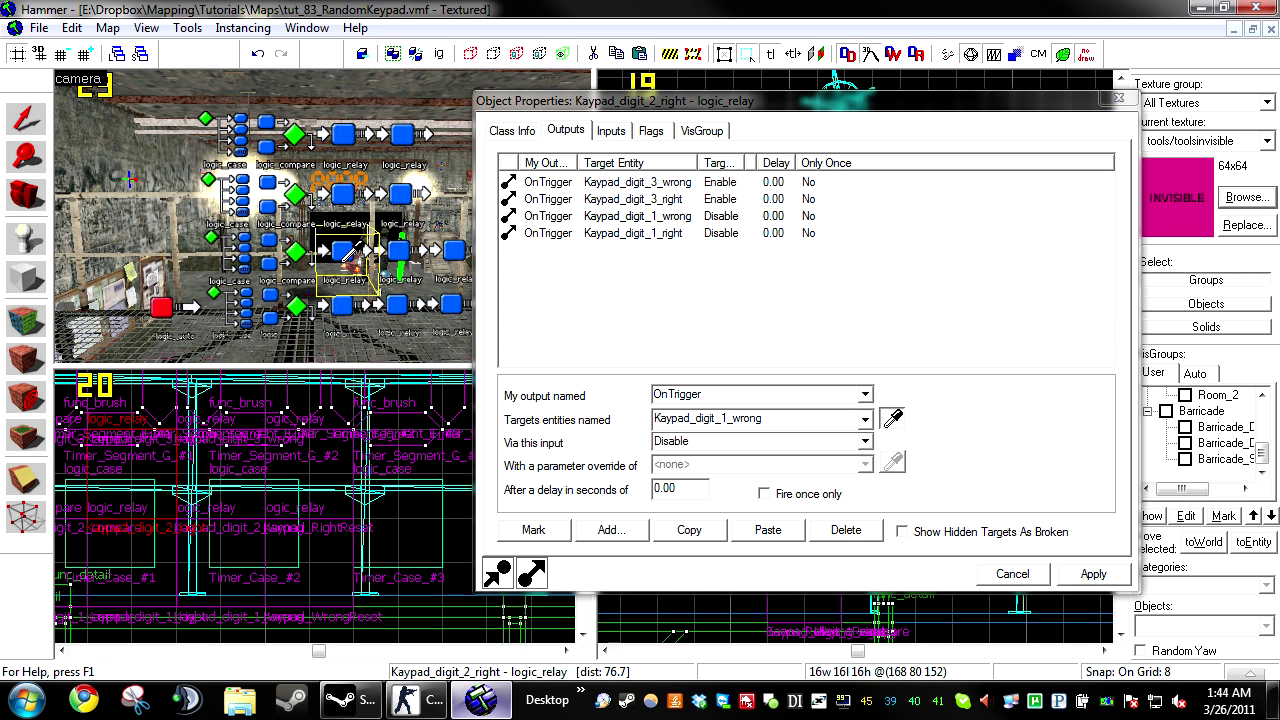
click(665, 233)
click(893, 419)
click(405, 243)
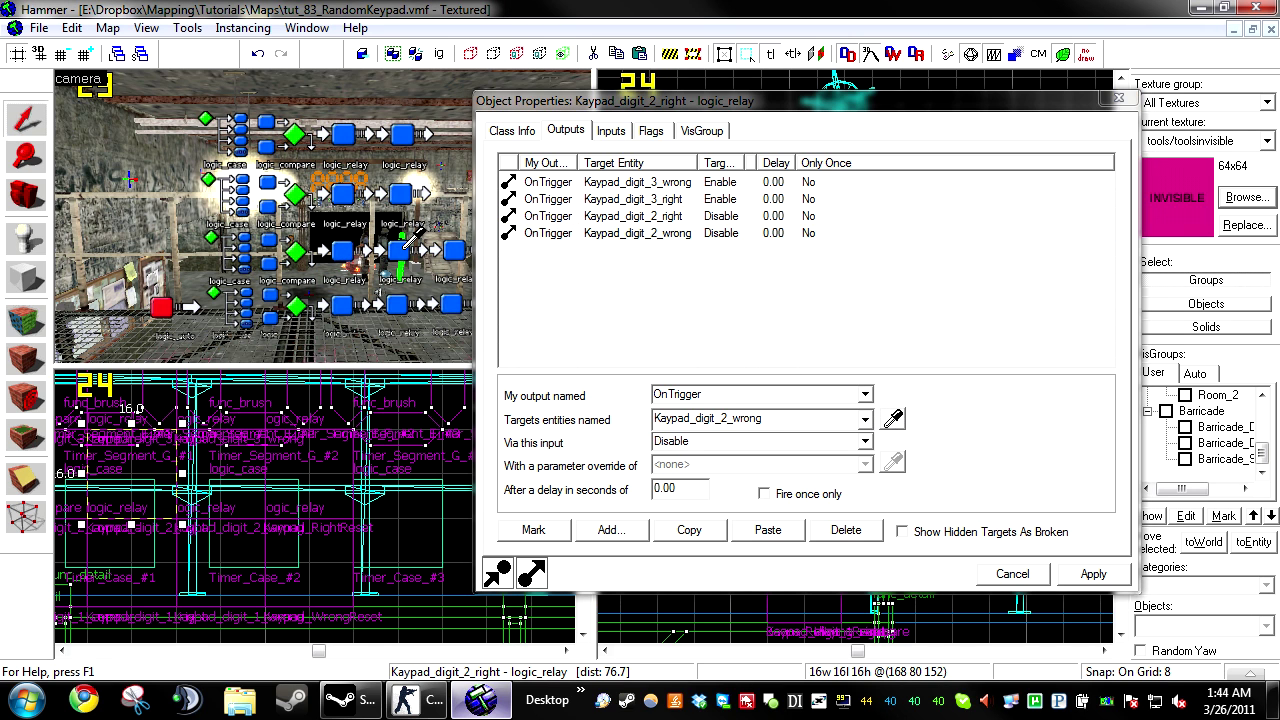
click(893, 419)
click(360, 228)
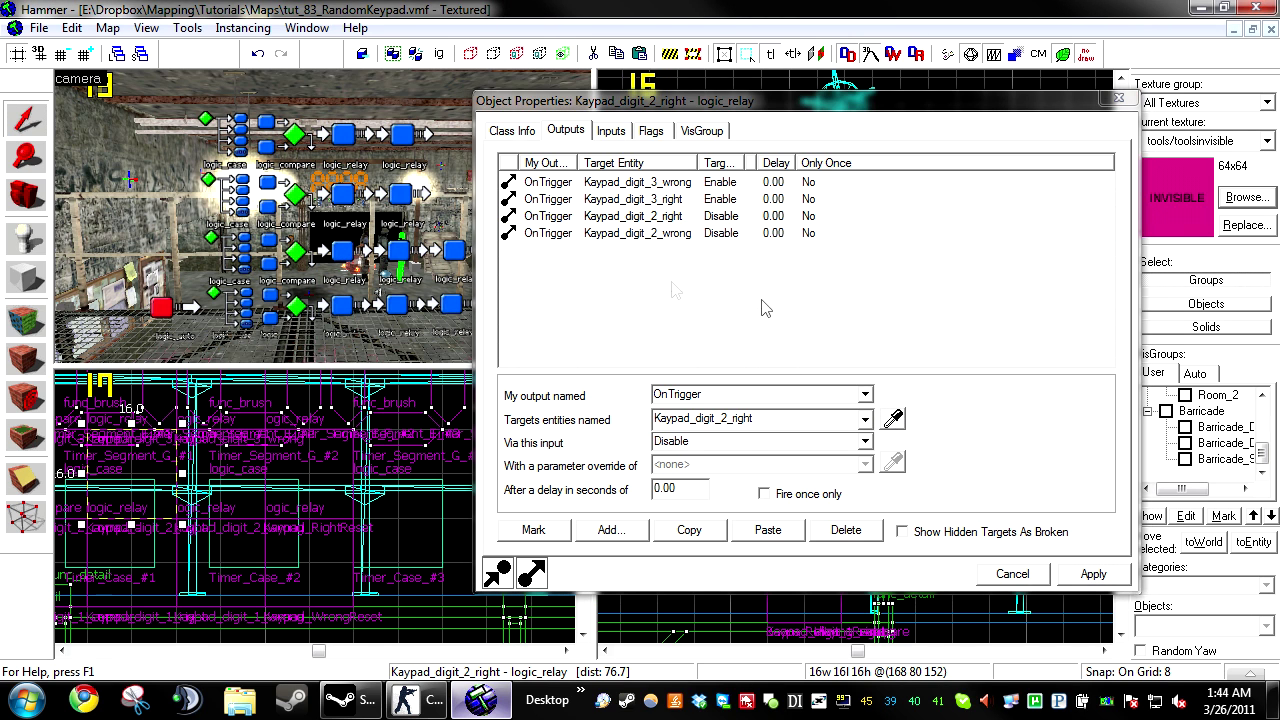
Step: Copy all four outputs from Kaypad_digit_2_right into the Kaypad_digit_3_right relay
drag(762, 300, 611, 186)
click(689, 530)
click(350, 210)
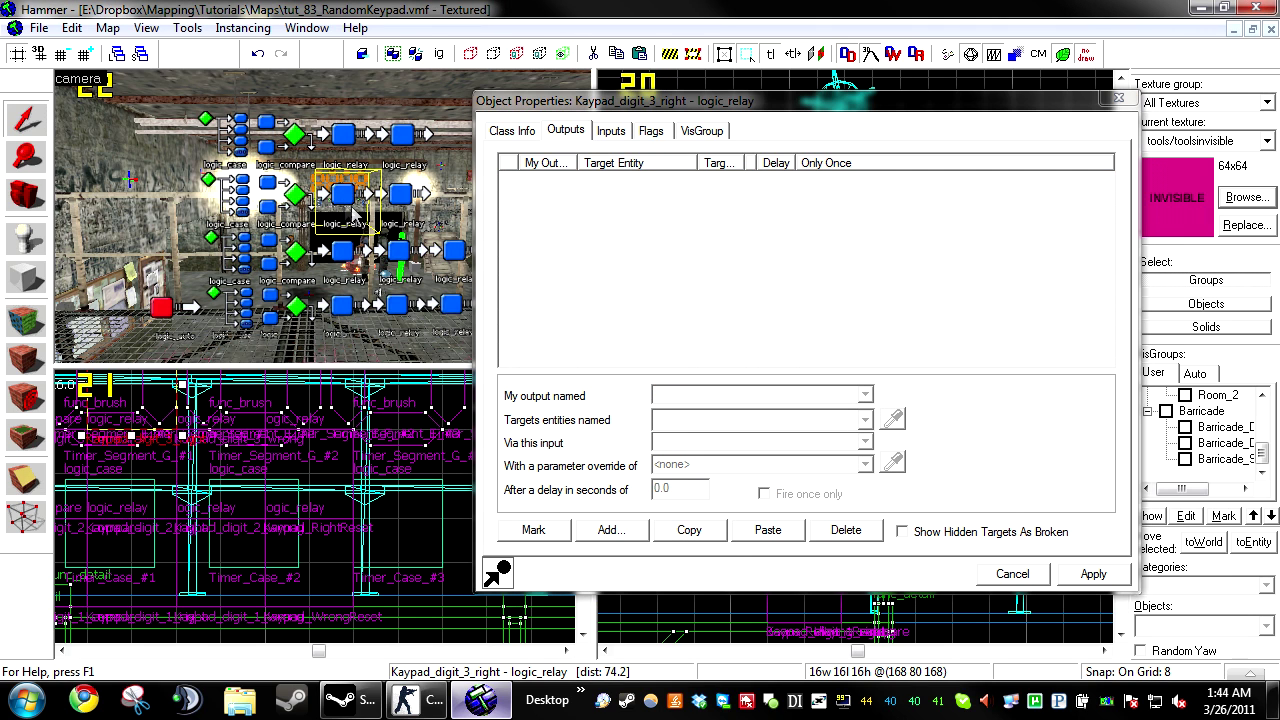
click(768, 530)
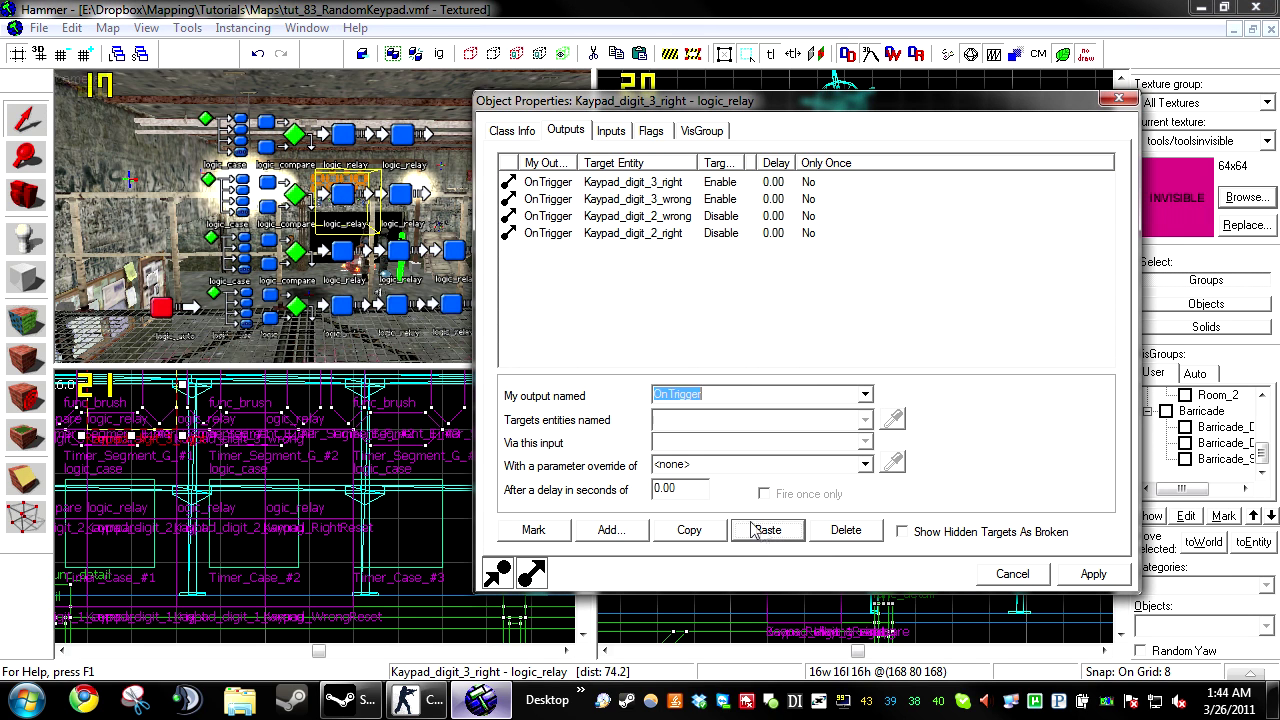
Step: Retarget the two Enable outputs of Kaypad_digit_3_right to Kaypad_digit_4_right and Kaypad_digit_4_wrong
click(724, 182)
click(893, 419)
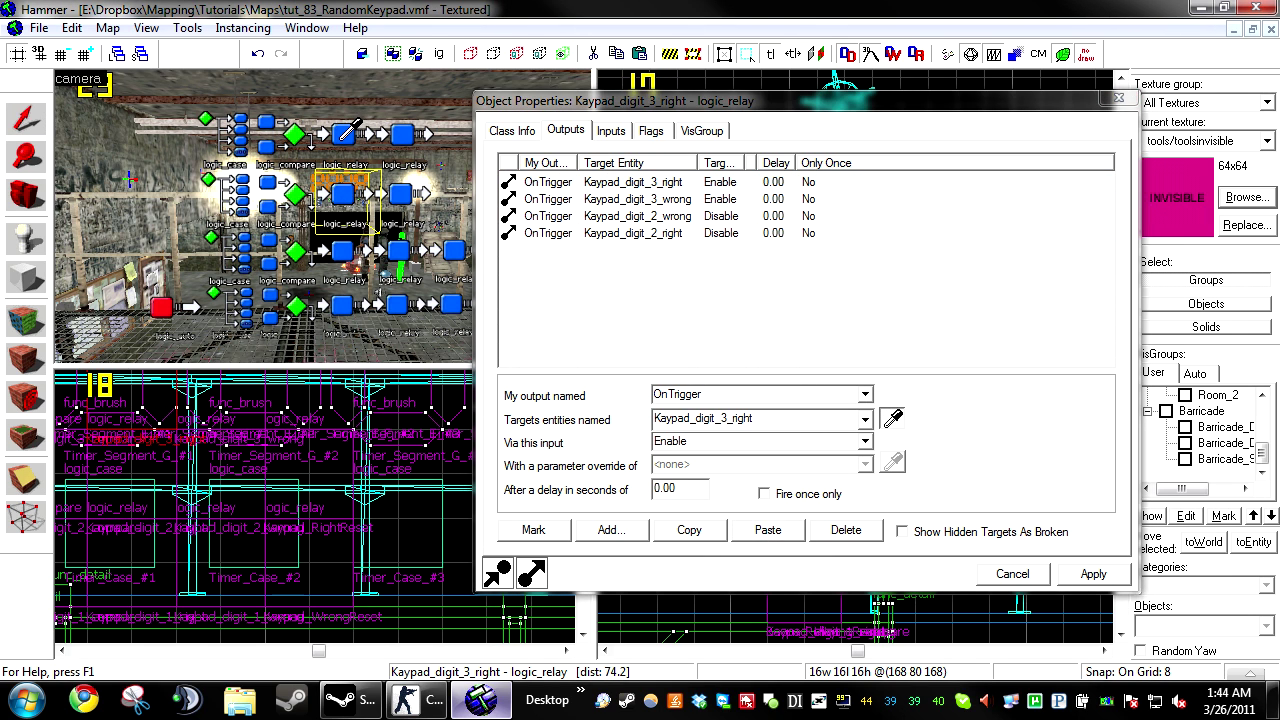
click(341, 140)
click(713, 199)
click(889, 424)
click(401, 135)
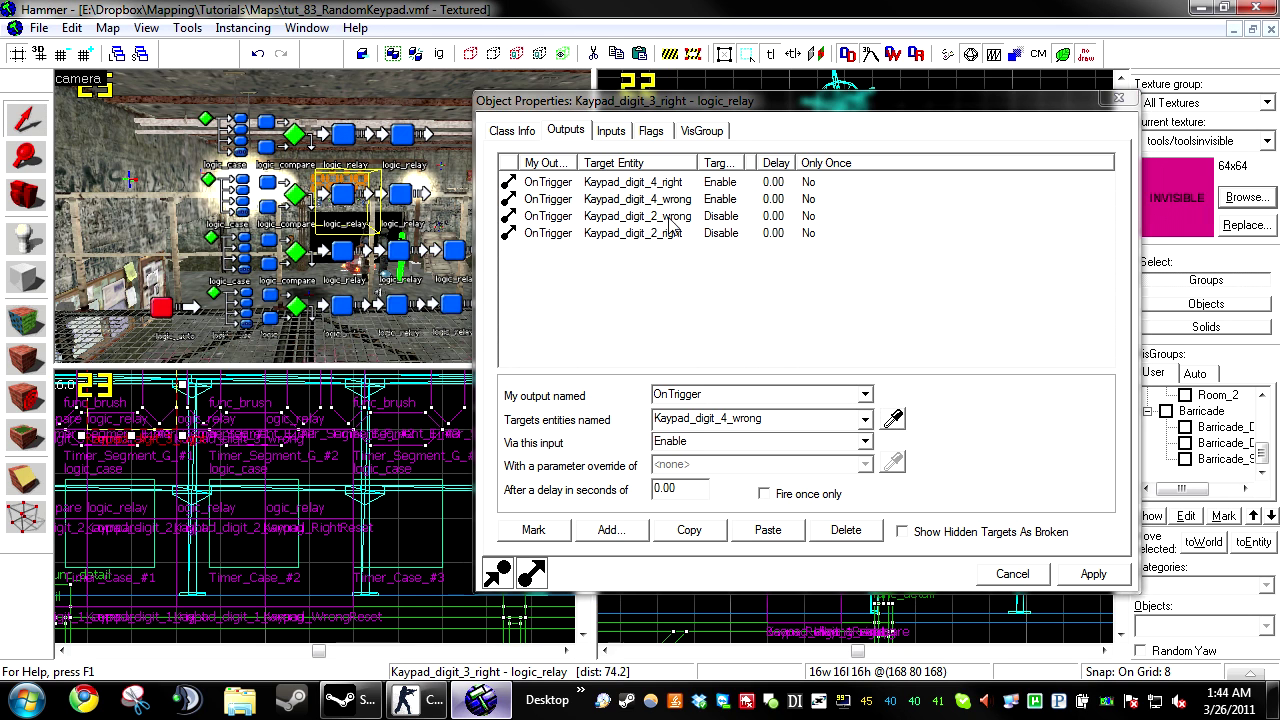
Step: Retarget the two Disable outputs of Kaypad_digit_3_right to Kaypad_digit_3_right and Kaypad_digit_3_wrong, and apply the changes
click(669, 216)
click(900, 419)
click(343, 193)
click(712, 231)
click(893, 420)
click(401, 193)
click(1078, 580)
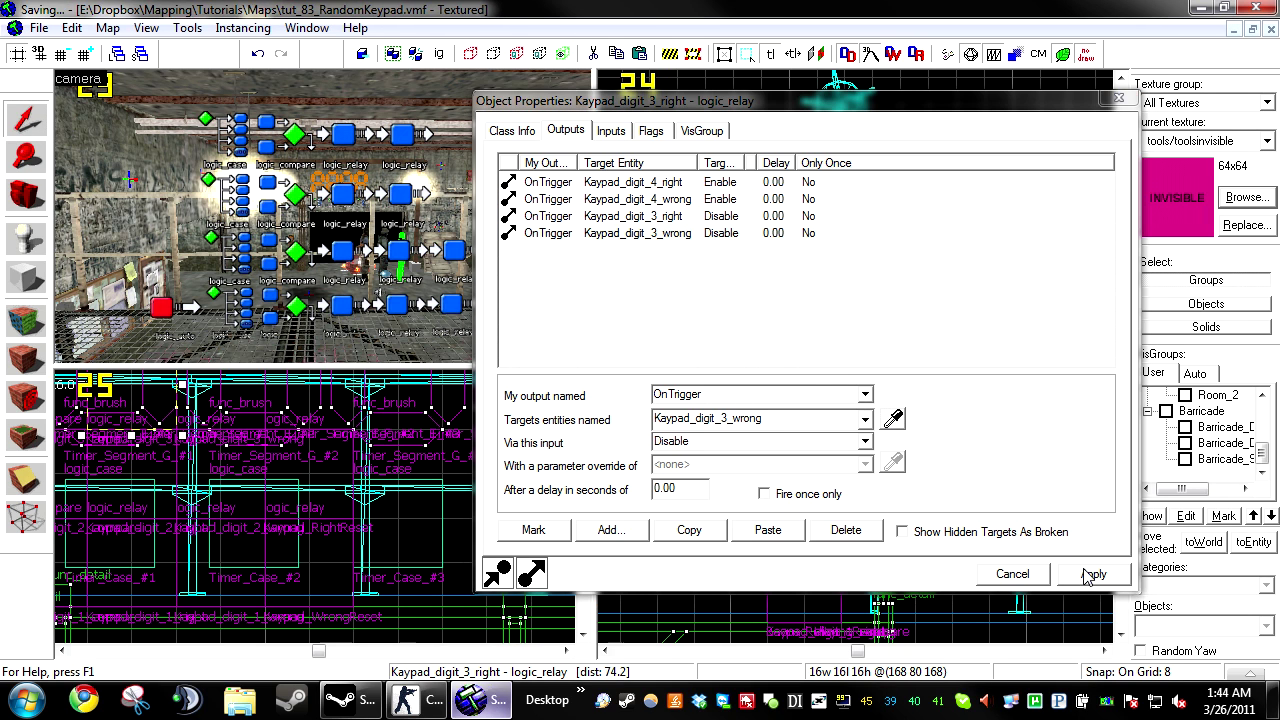
Step: Add an OnTrigger output to the Kaypad_WrongReset relay that sends Disable to Kaypad_digit_2_right
key(d)
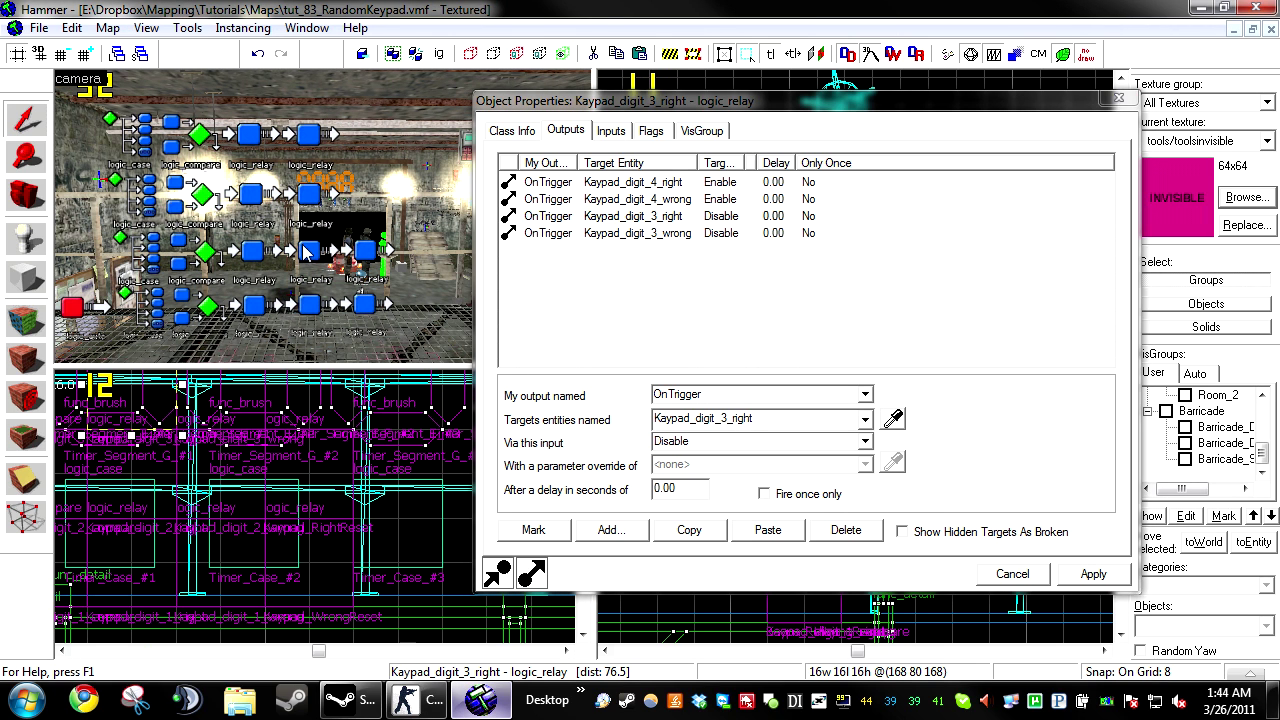
click(258, 305)
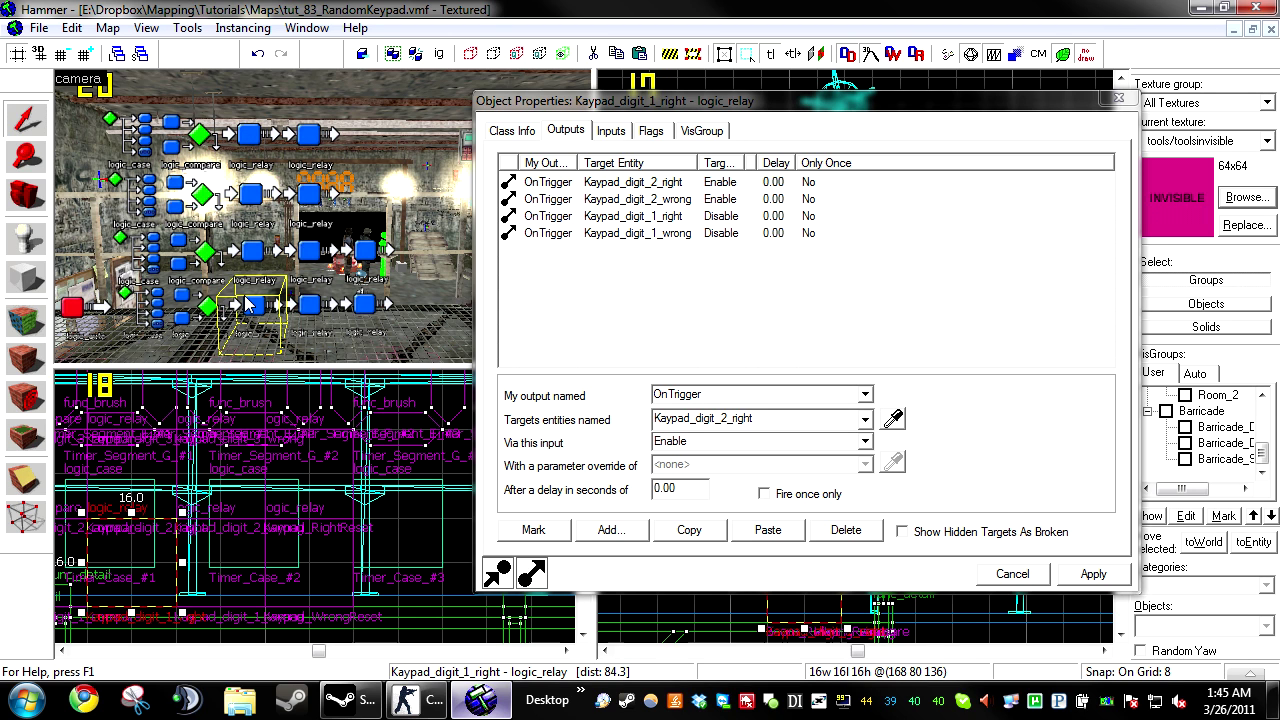
key(w)
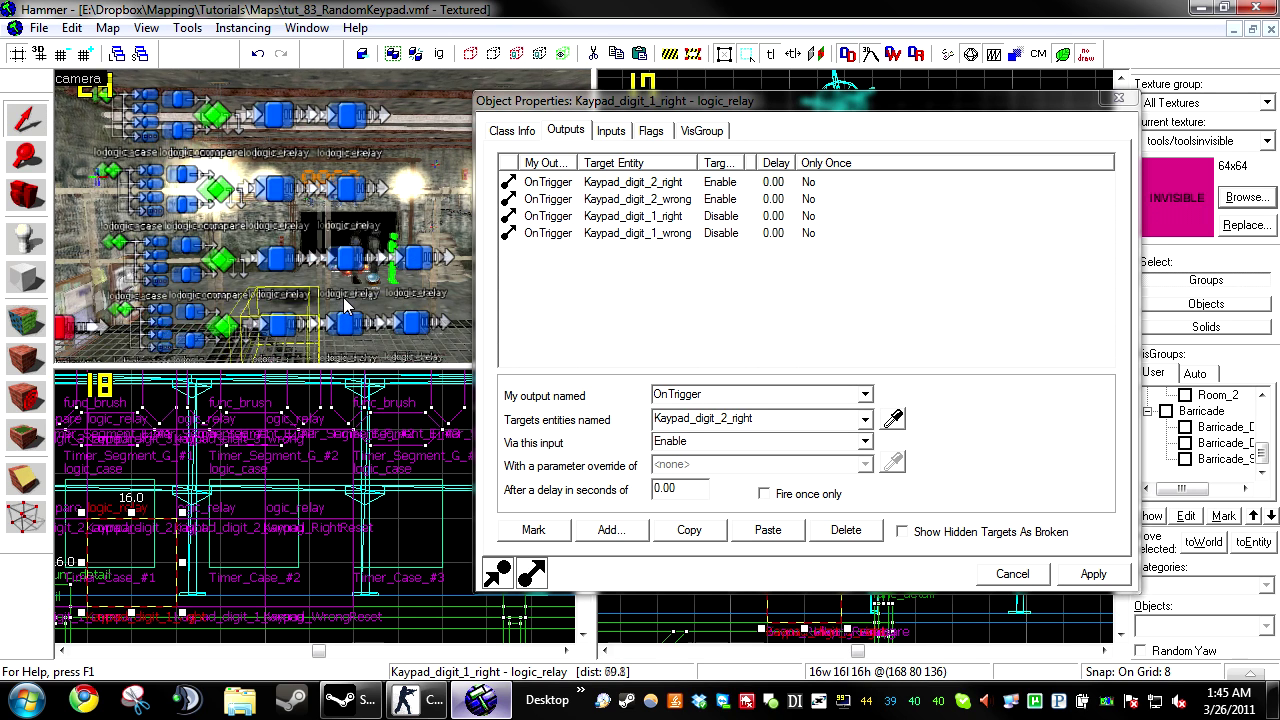
click(388, 324)
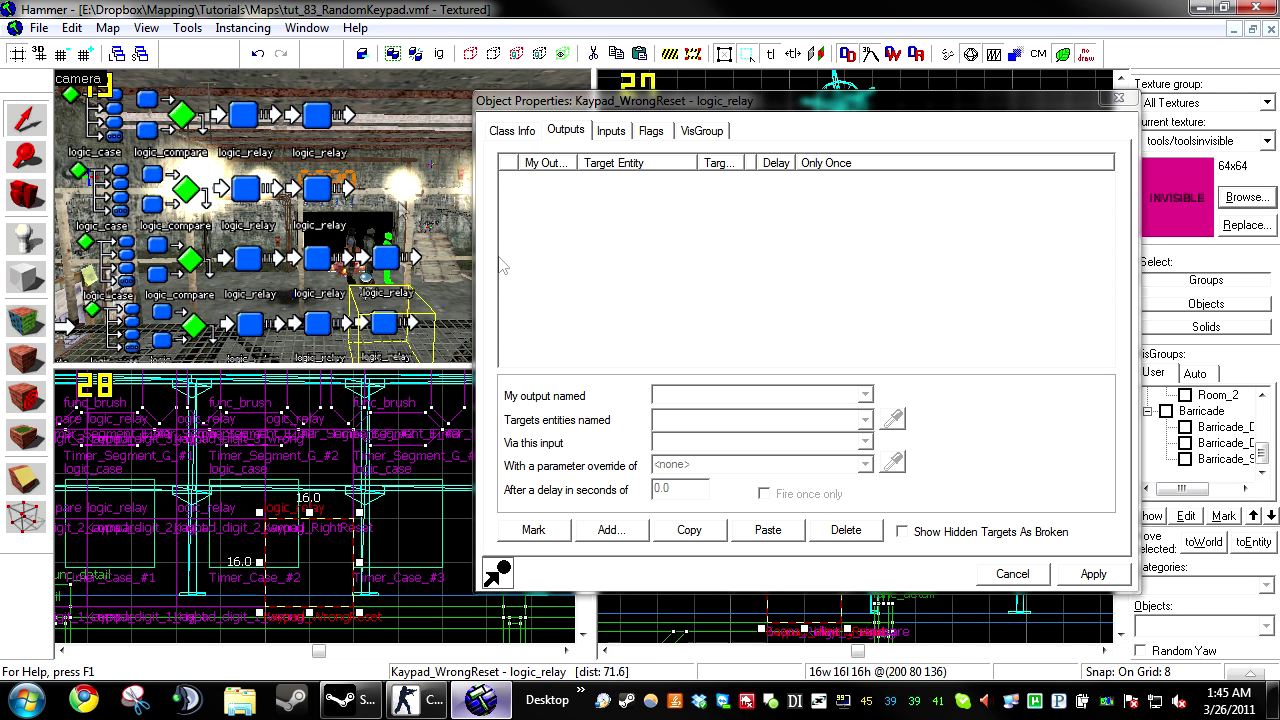
key(s)
key(w)
click(620, 530)
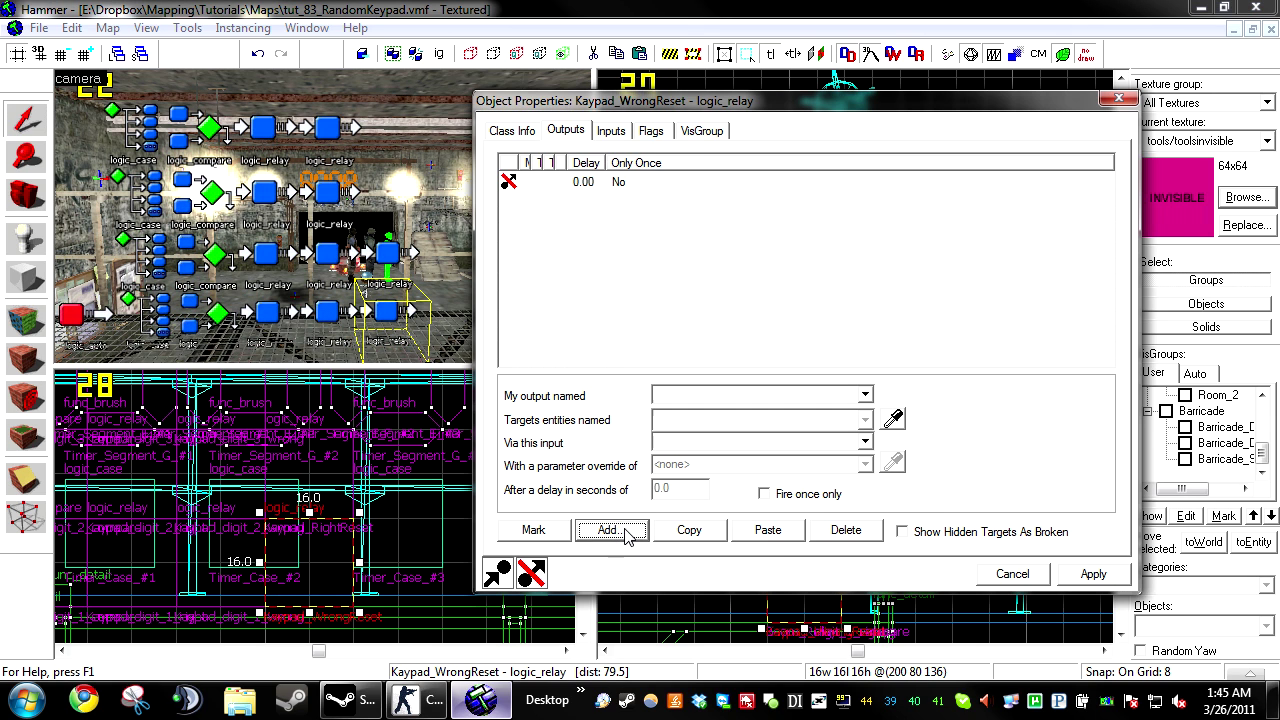
click(865, 395)
click(797, 428)
click(892, 420)
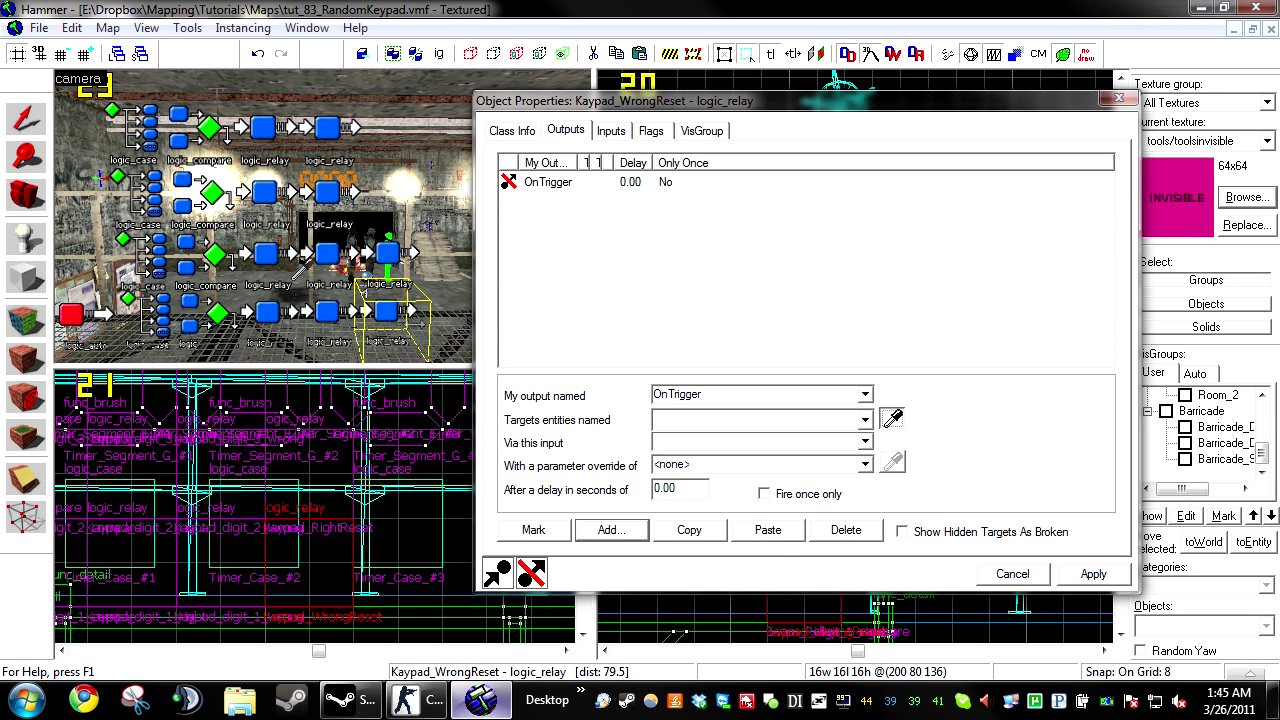
click(266, 253)
click(746, 443)
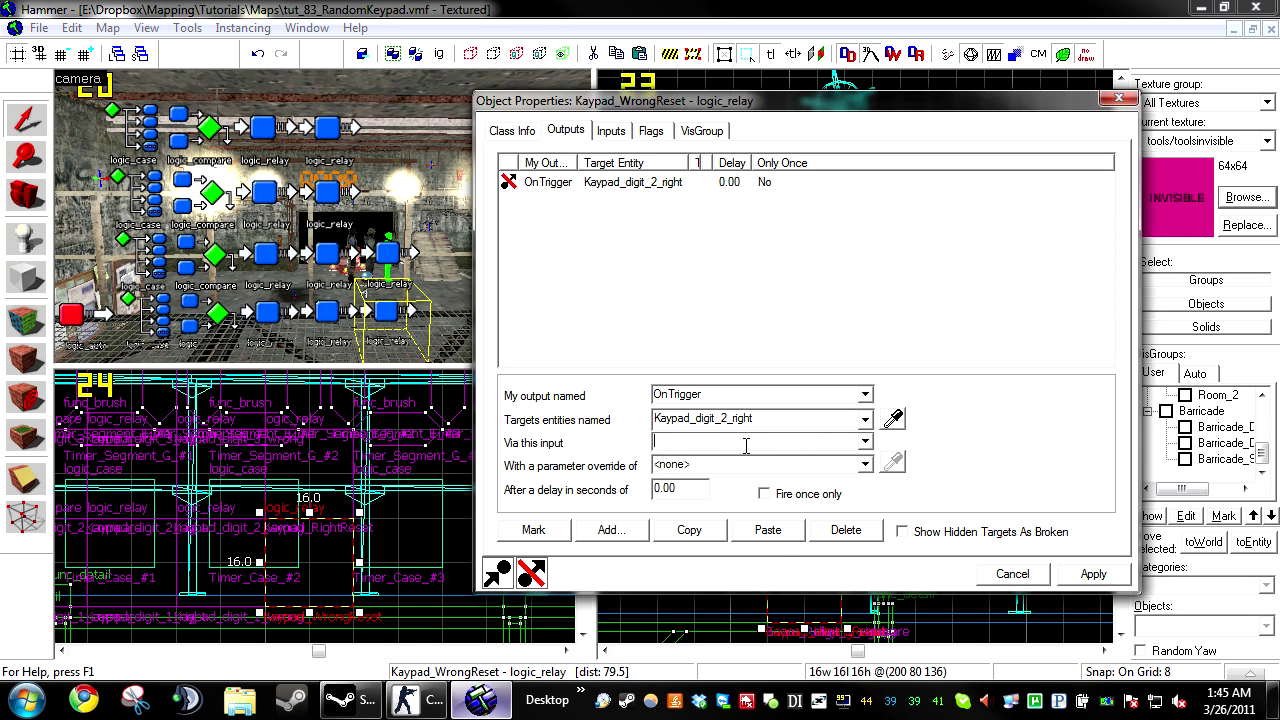
text(Di)
Step: Duplicate the Kaypad_WrongReset Disable output and retarget the copy to Kaypad_digit_2_wrong
click(689, 530)
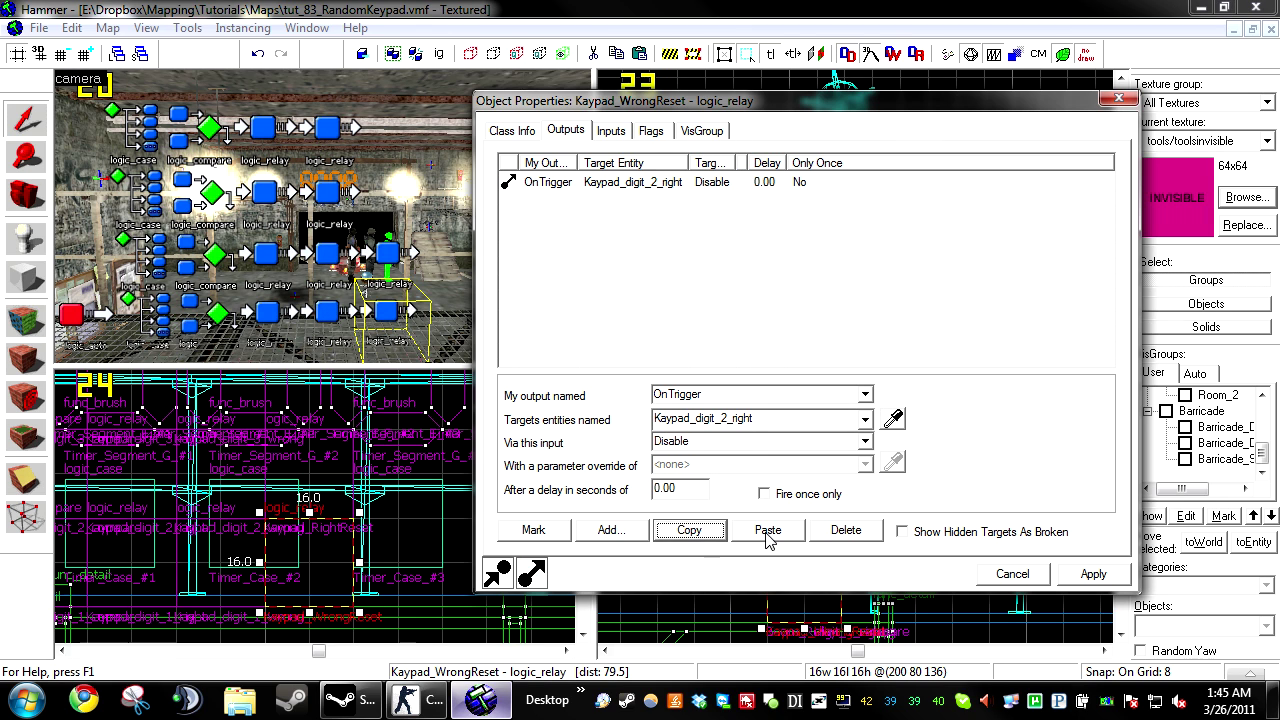
click(768, 530)
click(892, 420)
click(337, 256)
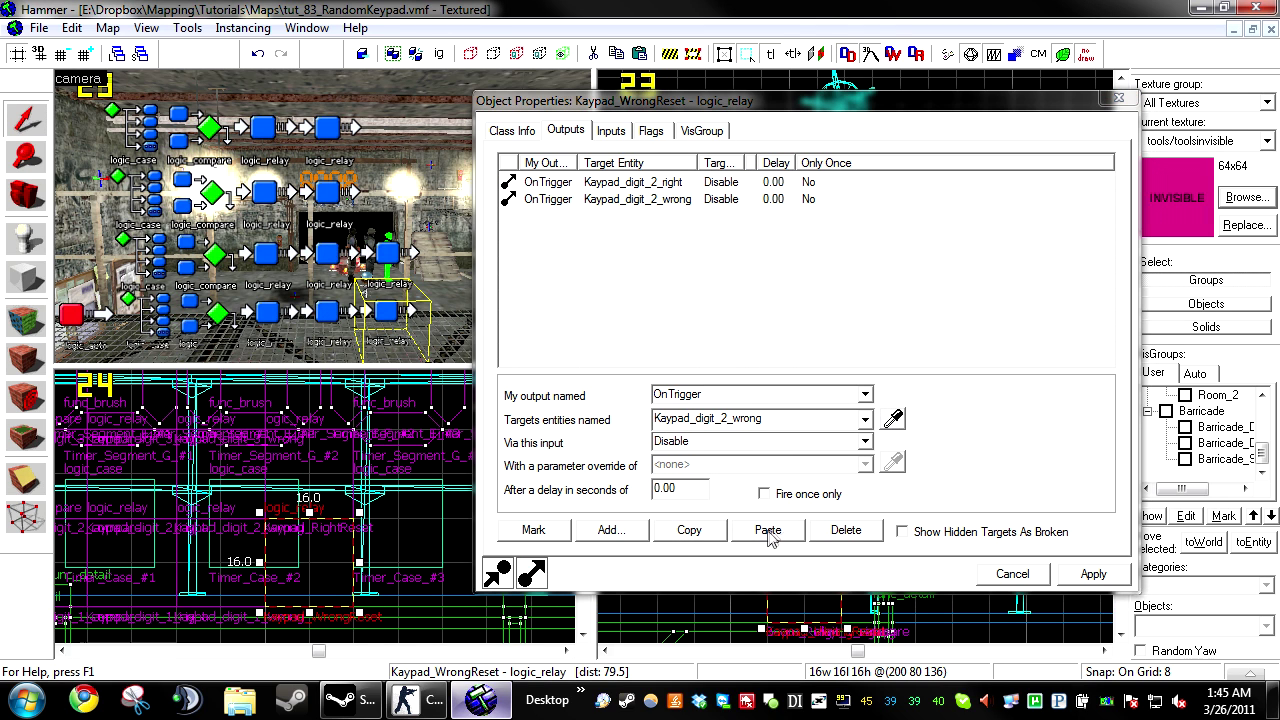
Step: Paste two more Disable outputs into Kaypad_WrongReset, targeting Kaypad_digit_3_wrong and Kaypad_digit_3_right
click(768, 530)
click(892, 420)
click(323, 190)
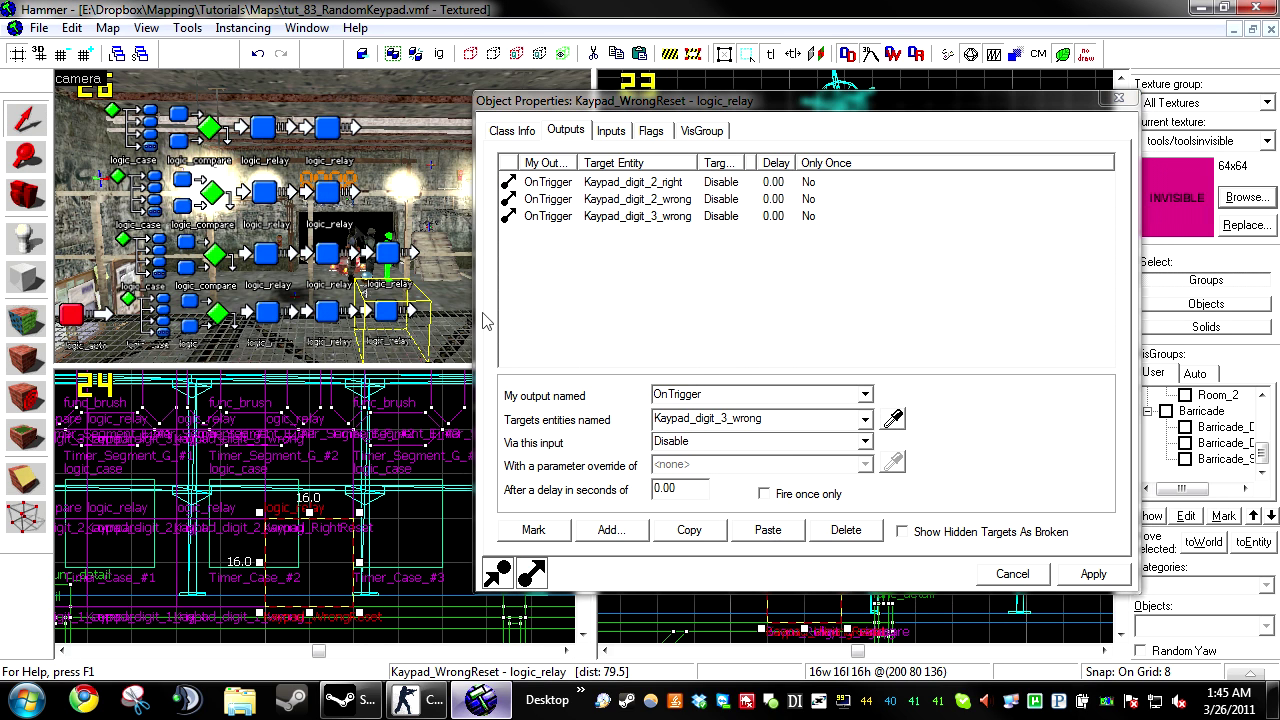
click(783, 537)
click(892, 420)
click(265, 190)
Step: Paste two more Disable outputs into Kaypad_WrongReset, targeting Kaypad_digit_4_right and Kaypad_digit_4_wrong
click(771, 537)
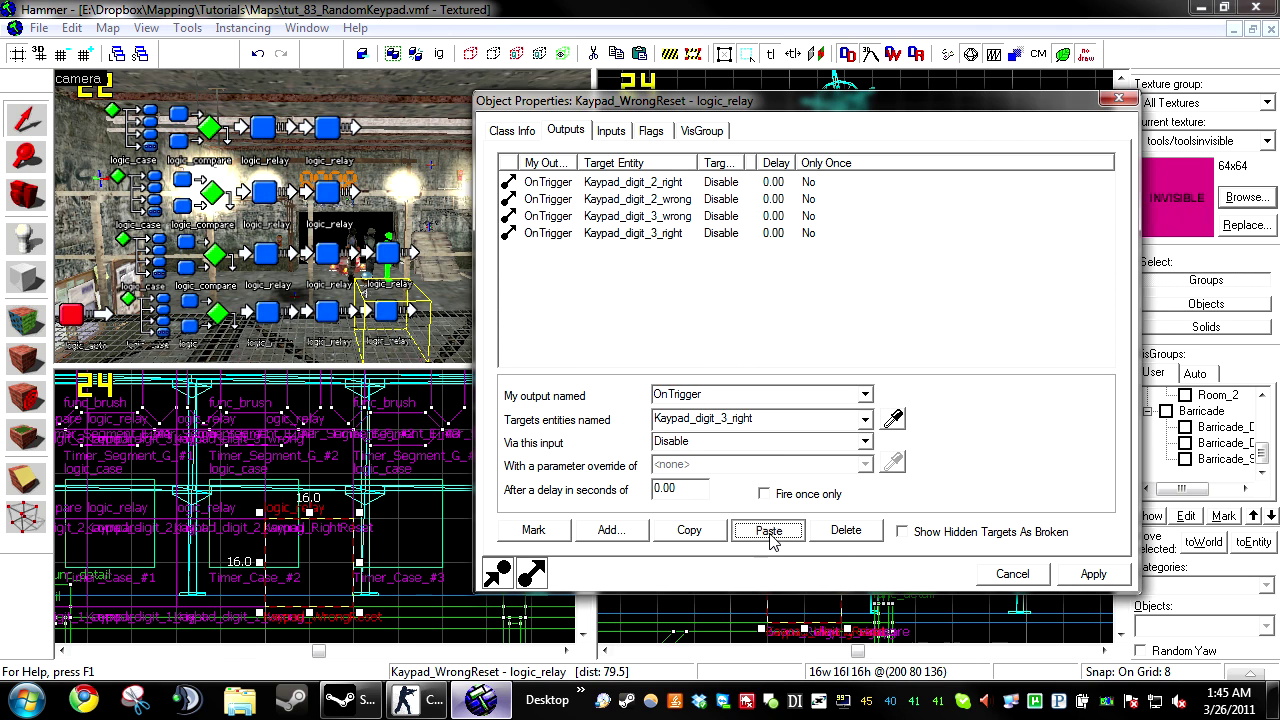
click(892, 420)
click(266, 127)
click(790, 537)
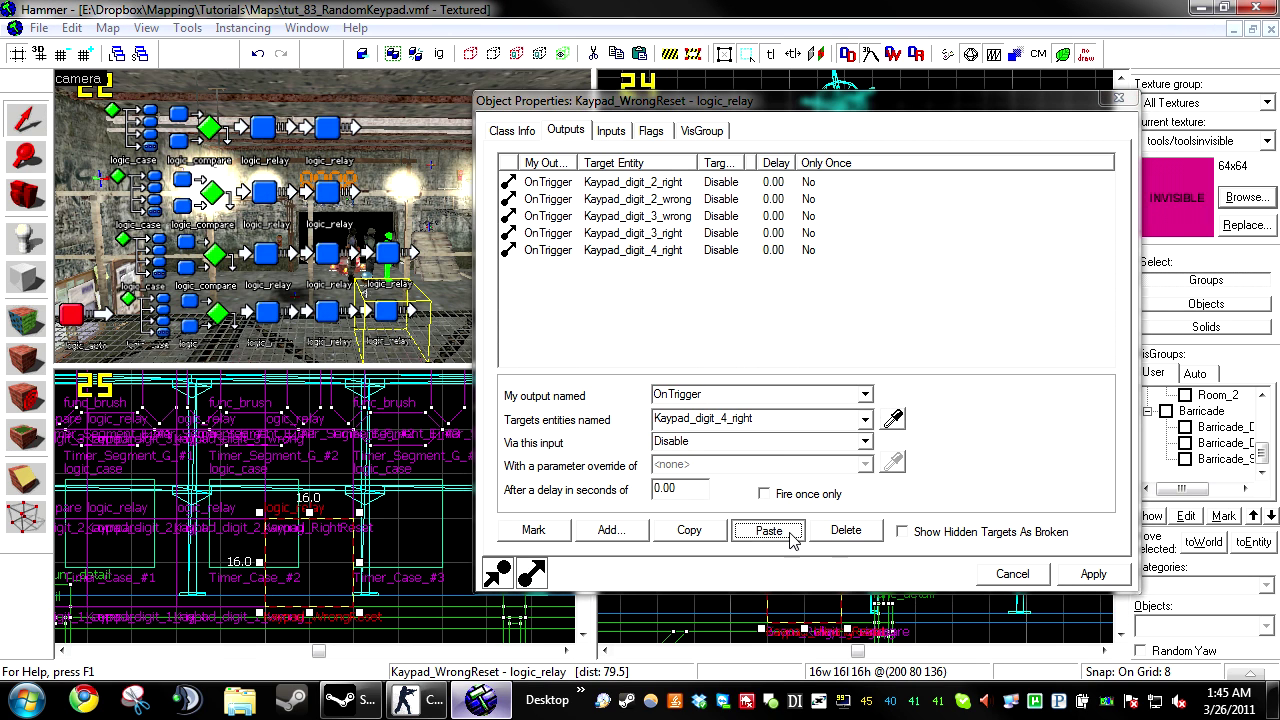
click(892, 420)
click(330, 130)
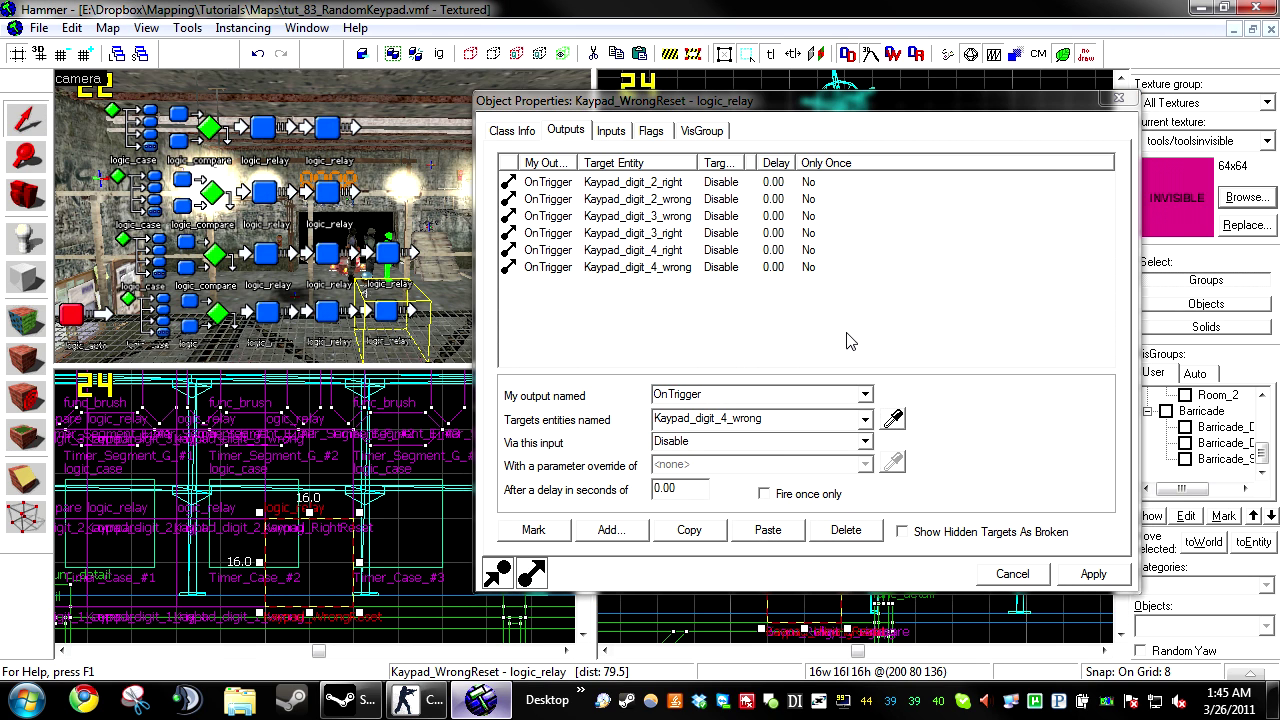
Step: Add OnTrigger outputs to Kaypad_WrongReset that send Enable to Kaypad_digit_1_right and Kaypad_digit_1_wrong, and apply them
click(768, 530)
double_click(700, 441)
text(En)
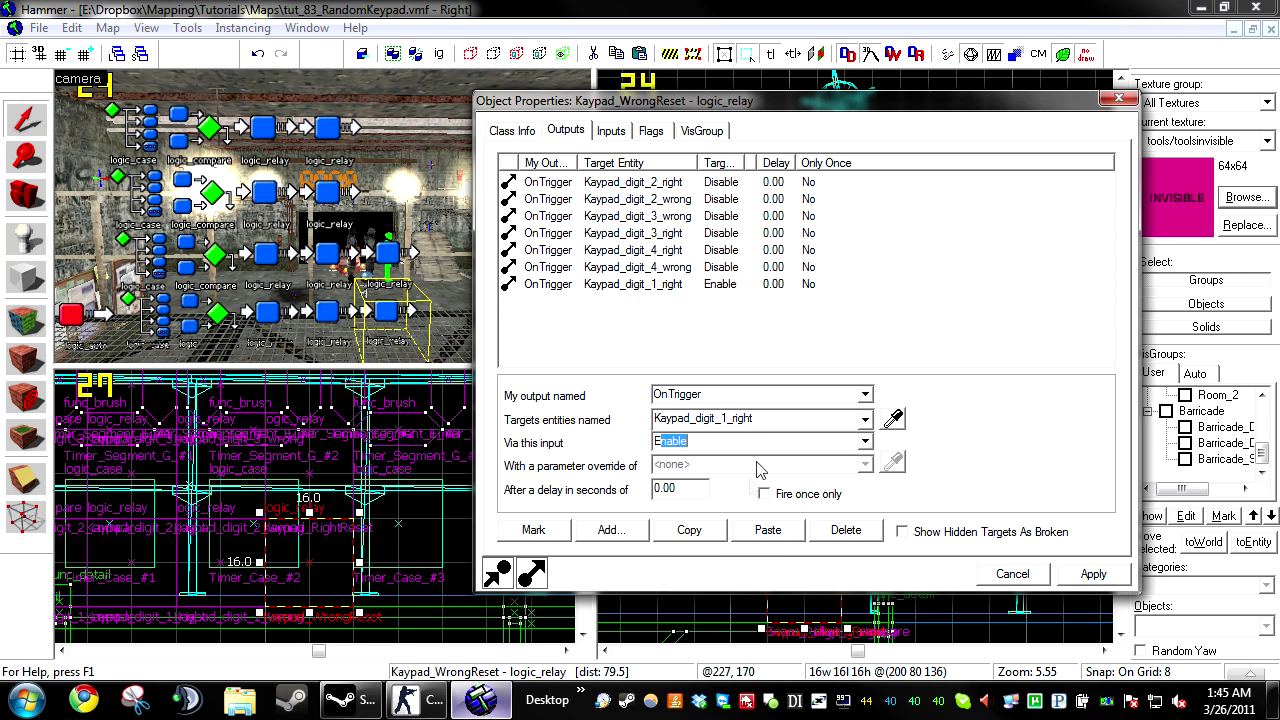
click(689, 530)
click(768, 530)
click(892, 420)
click(333, 313)
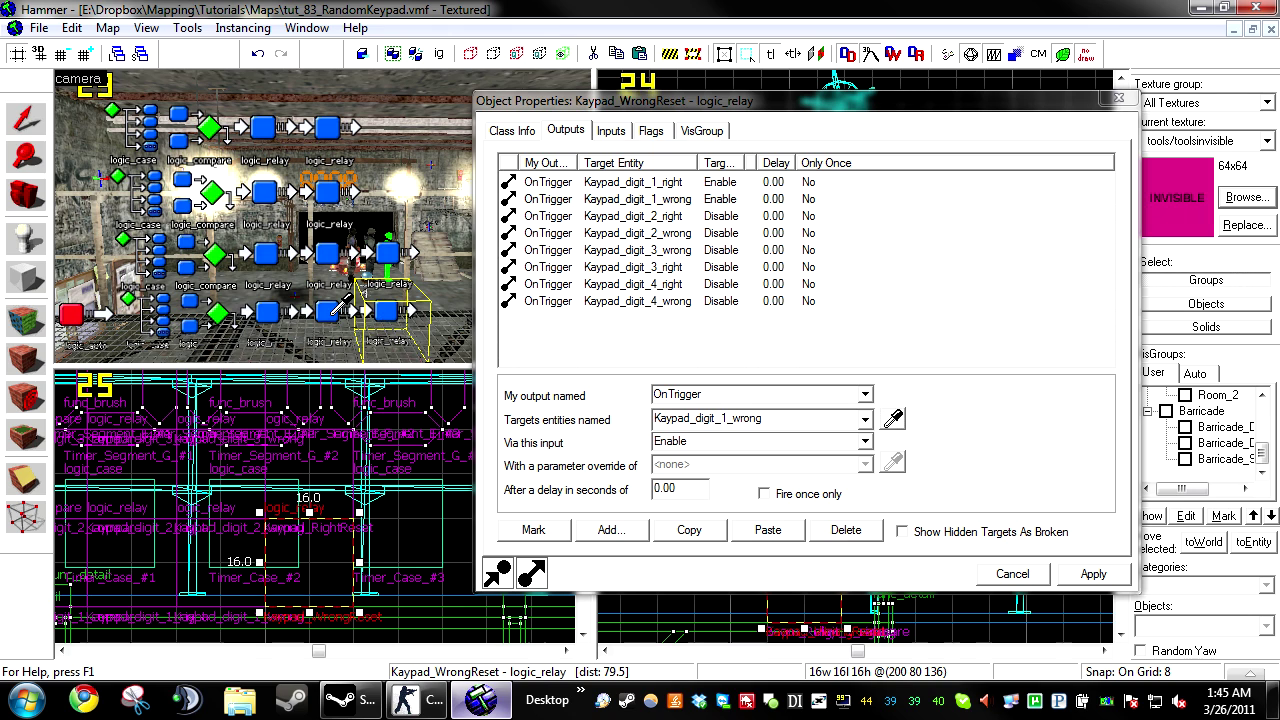
click(1093, 573)
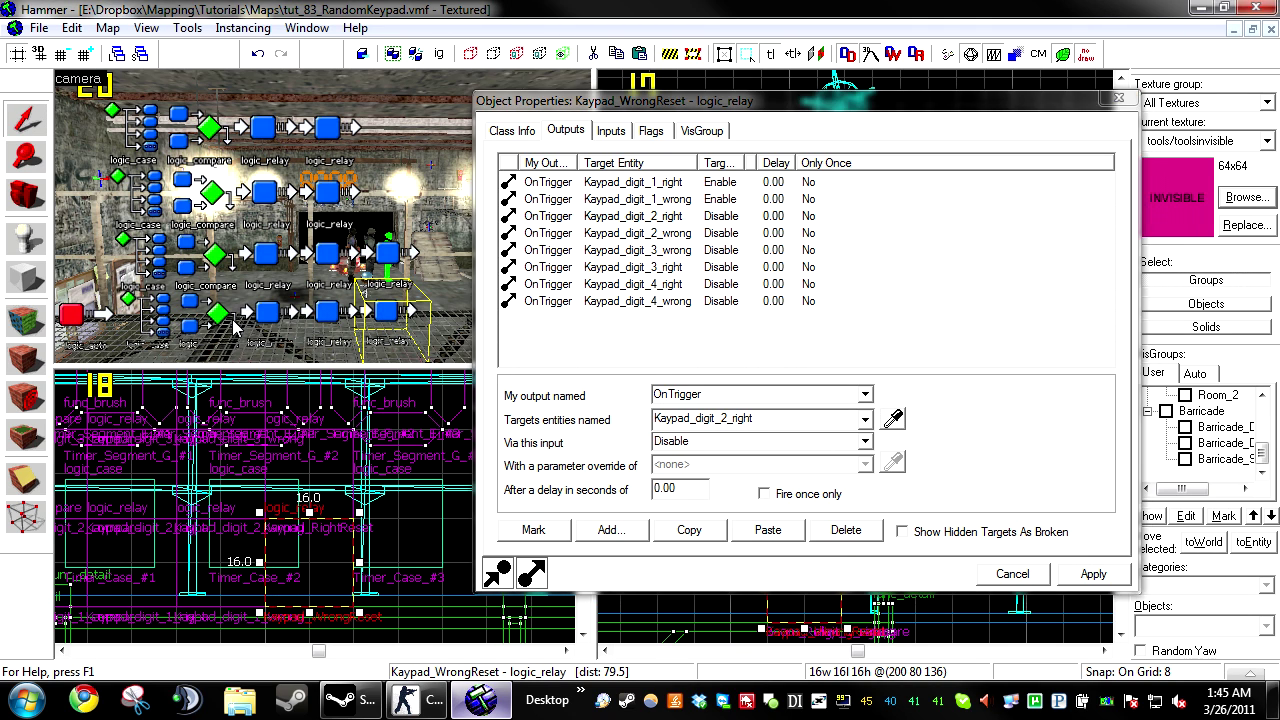
Step: Add an OnTrigger output to Kaypad_WrongReset that sends Skin to Keypad_Model with parameter 2
key(d)
click(612, 530)
click(864, 394)
click(792, 432)
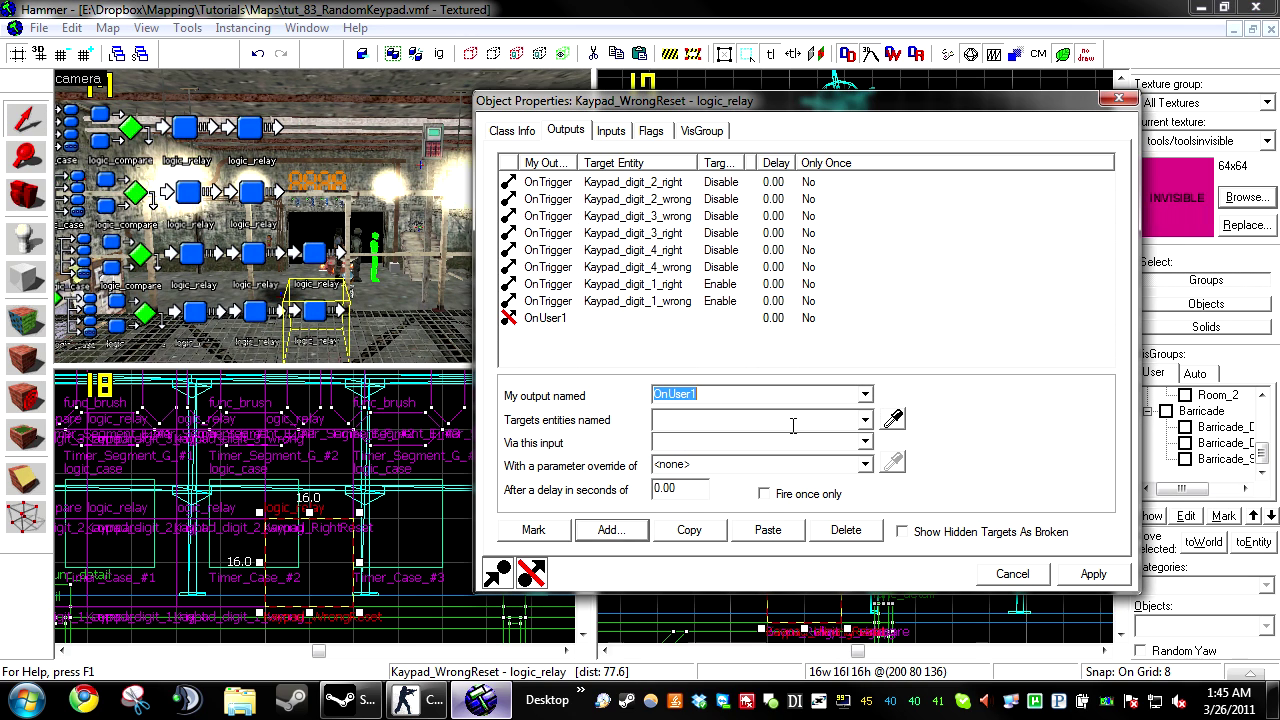
click(893, 419)
key(d)
click(400, 118)
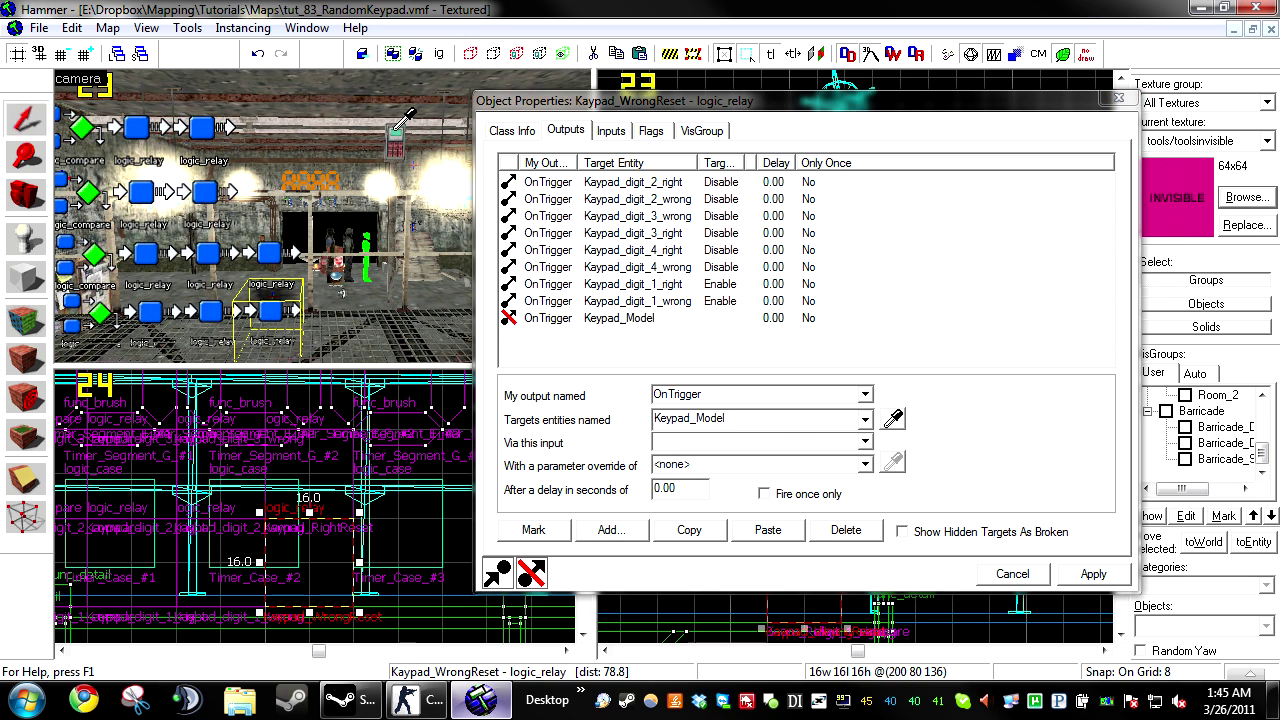
click(722, 443)
text(sk)
key(Tab)
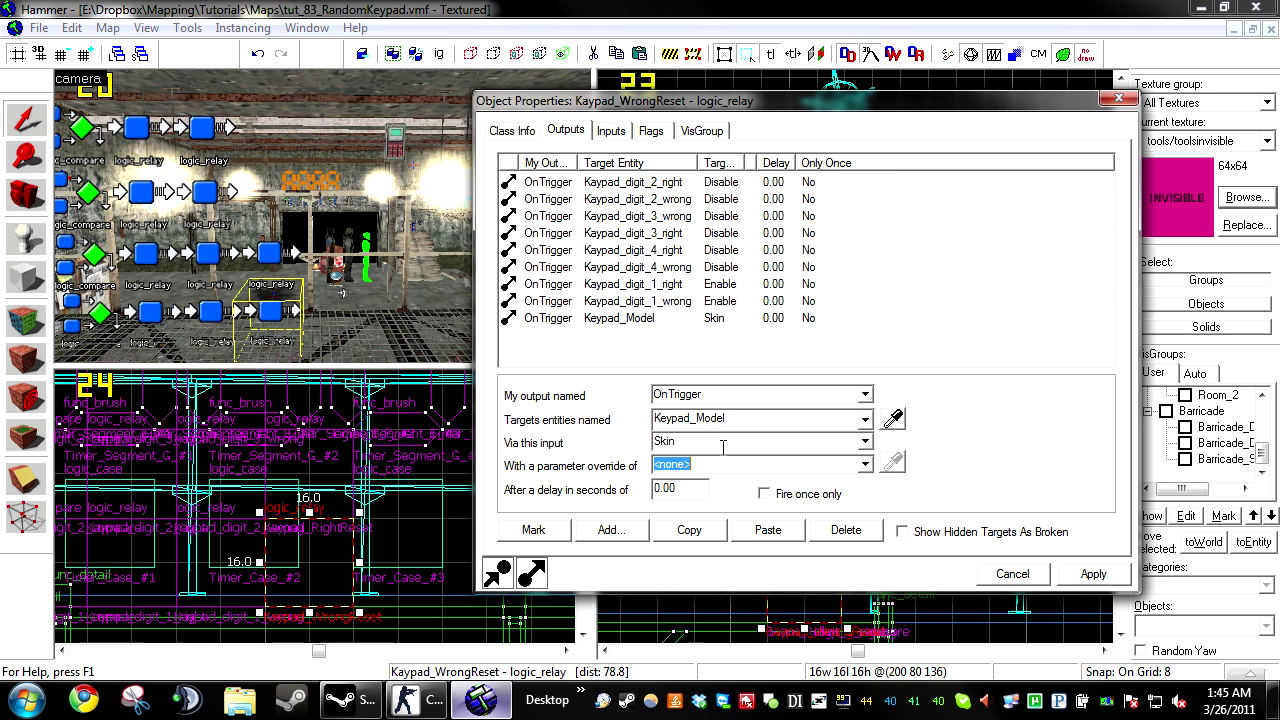
text(2)
Step: Duplicate the Keypad_Model Skin output twice, with parameter 0 after a 0.20-second delay and parameter 2 after 0.40 seconds
click(689, 530)
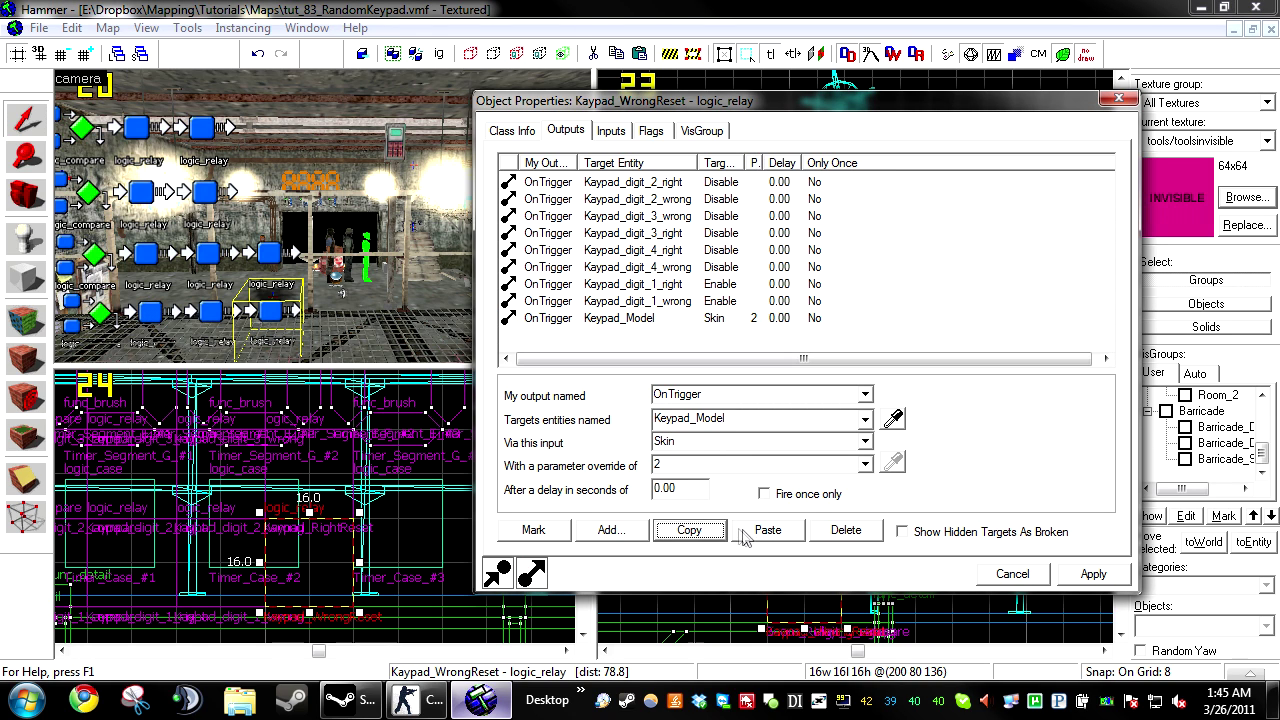
click(768, 530)
key(Tab)
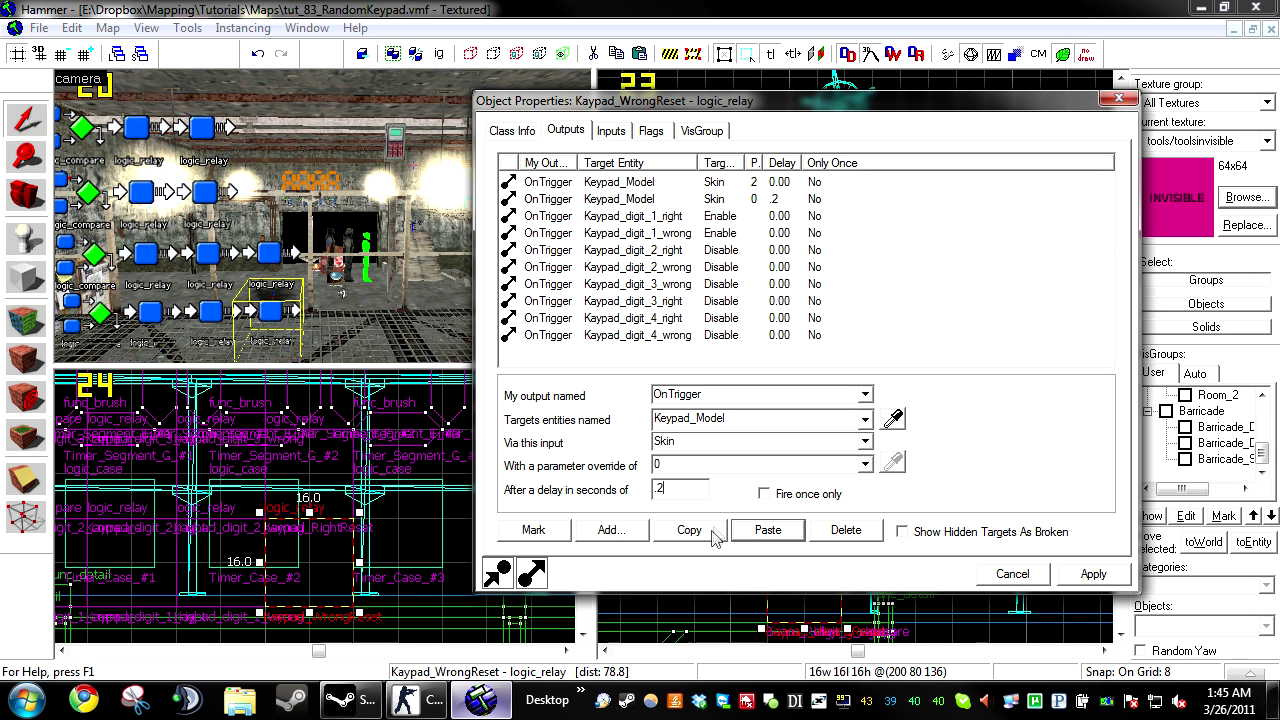
click(715, 535)
click(768, 530)
click(655, 465)
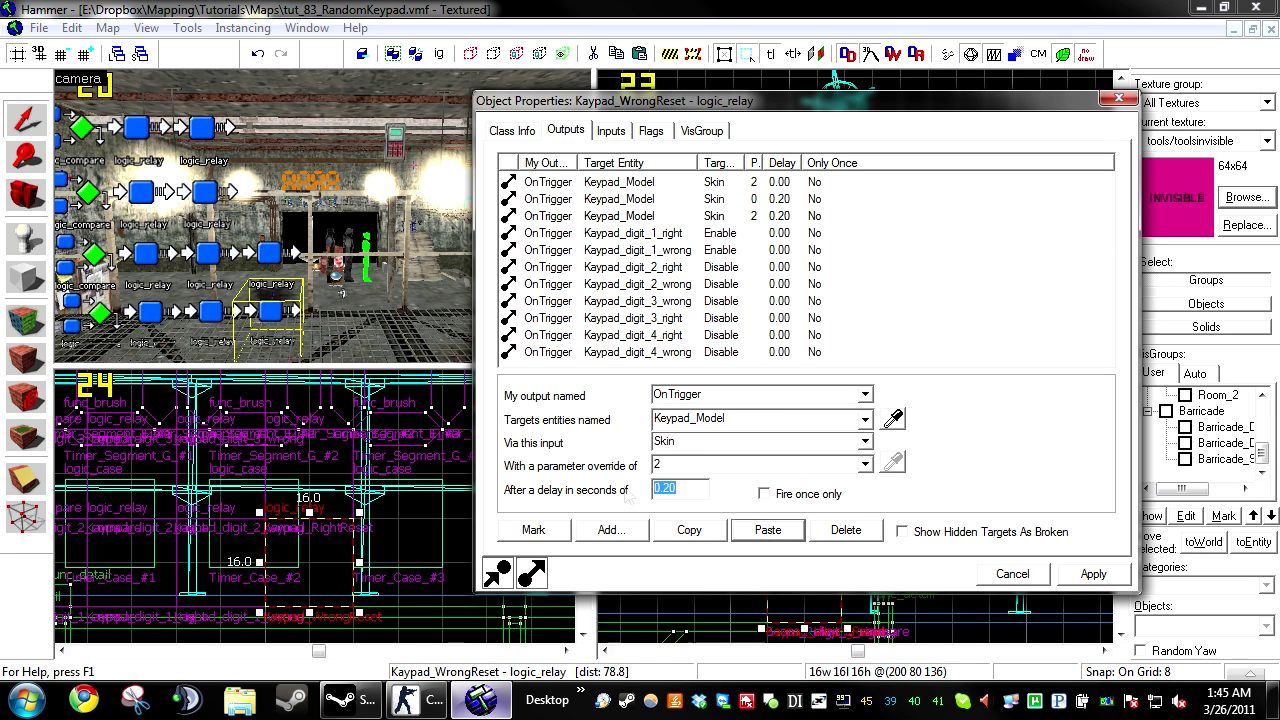
Step: Add a fourth Keypad_Model Skin output with parameter 0 and a 0.60-second delay, and apply the changes
click(718, 538)
click(768, 530)
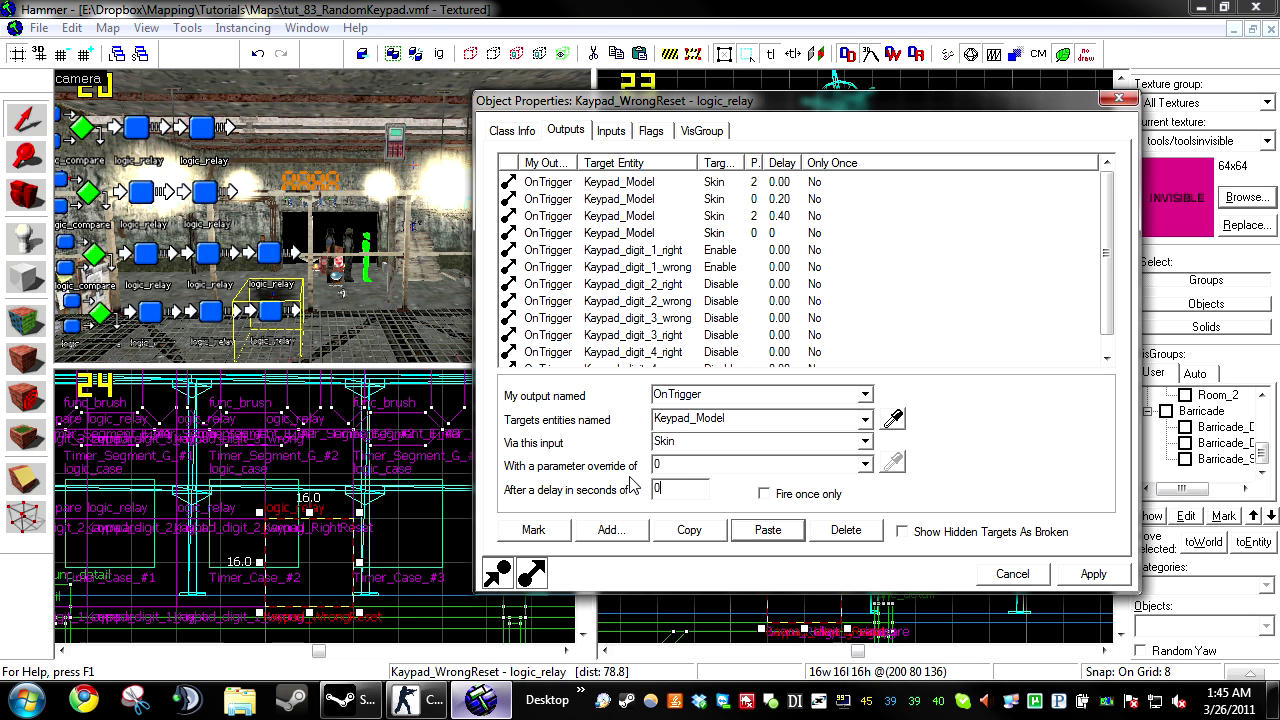
click(1116, 570)
click(785, 234)
click(690, 198)
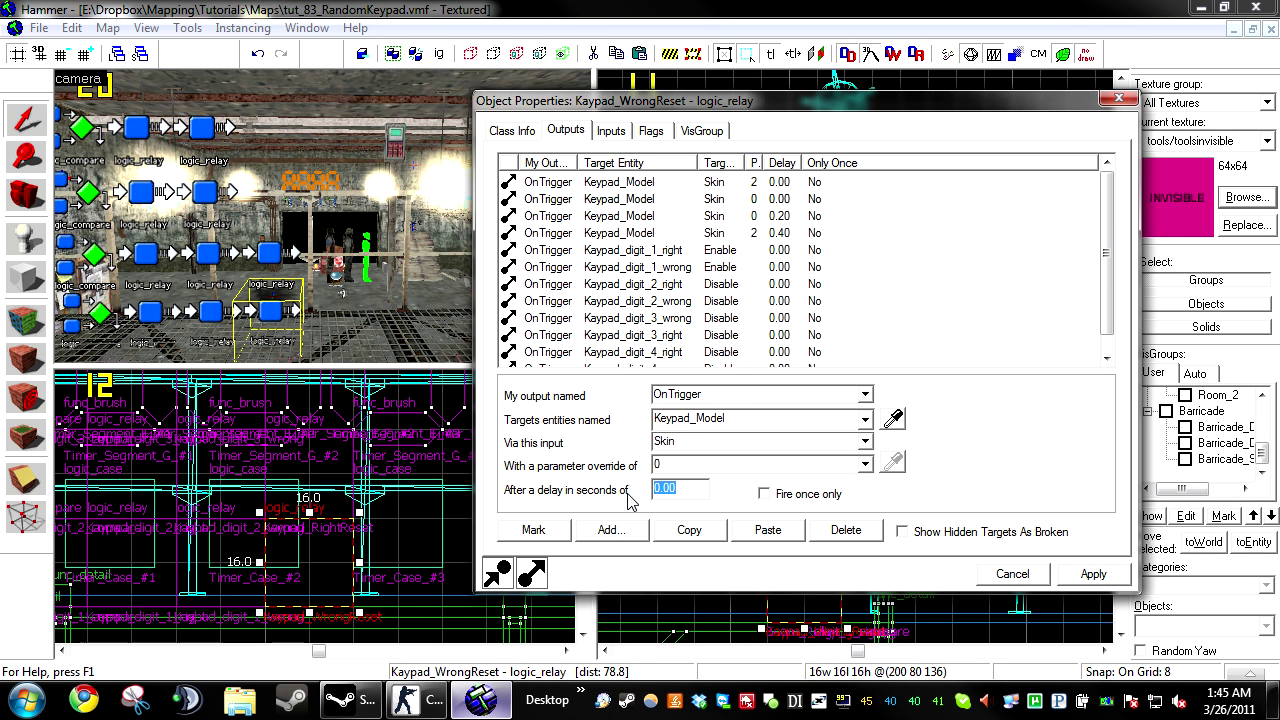
click(1095, 575)
click(806, 203)
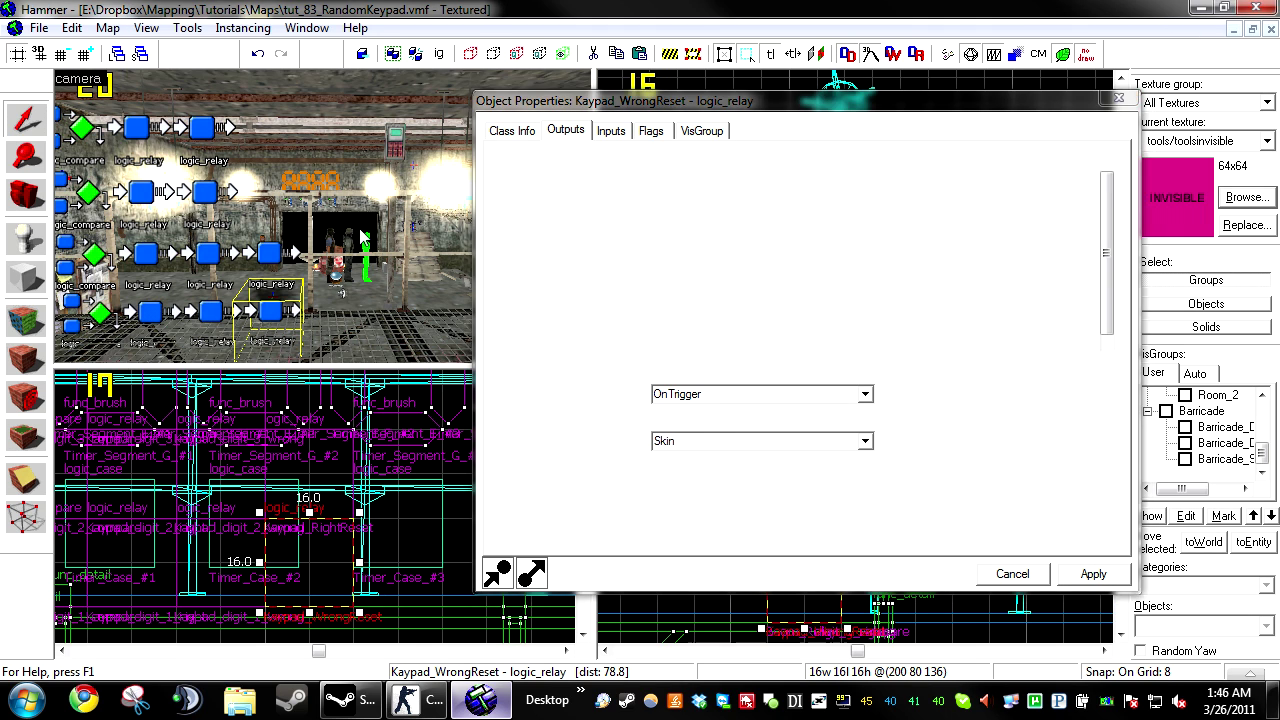
Step: Add an OnTrigger output to Kaypad_WrongReset that sends PlaySound to Keypad_Sound_Wrong, and apply it
key(u)
click(612, 530)
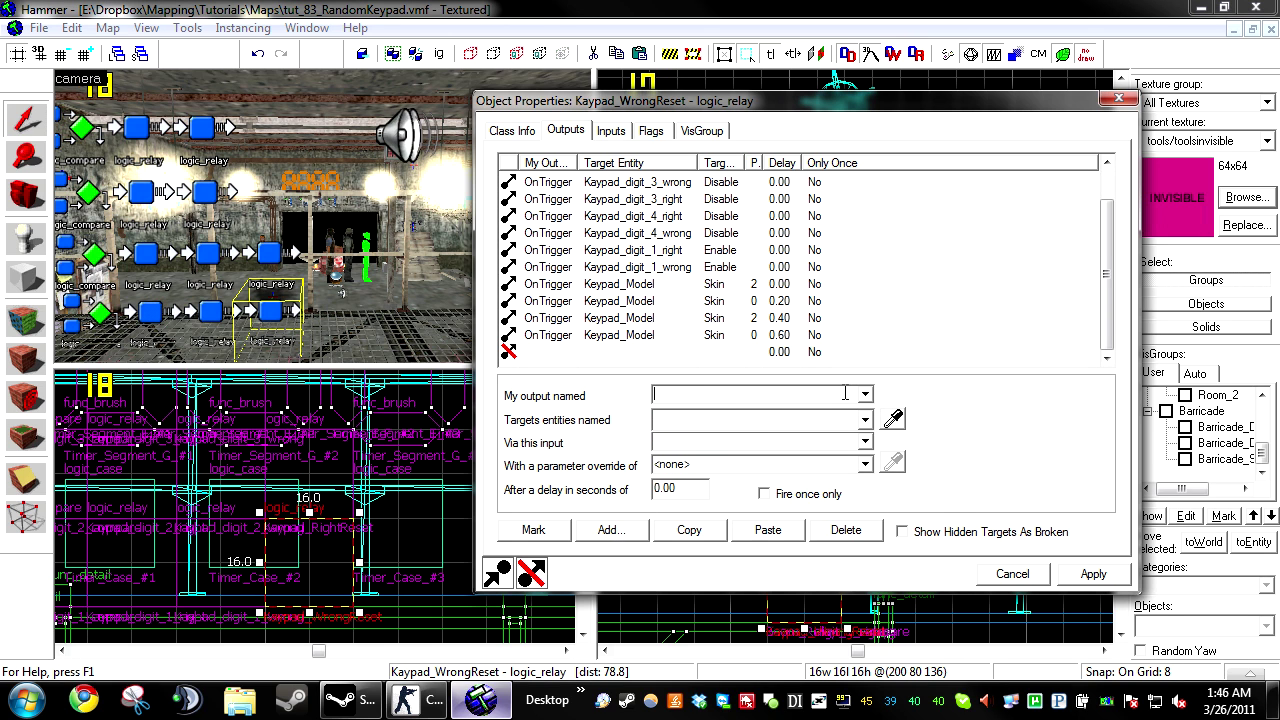
click(822, 417)
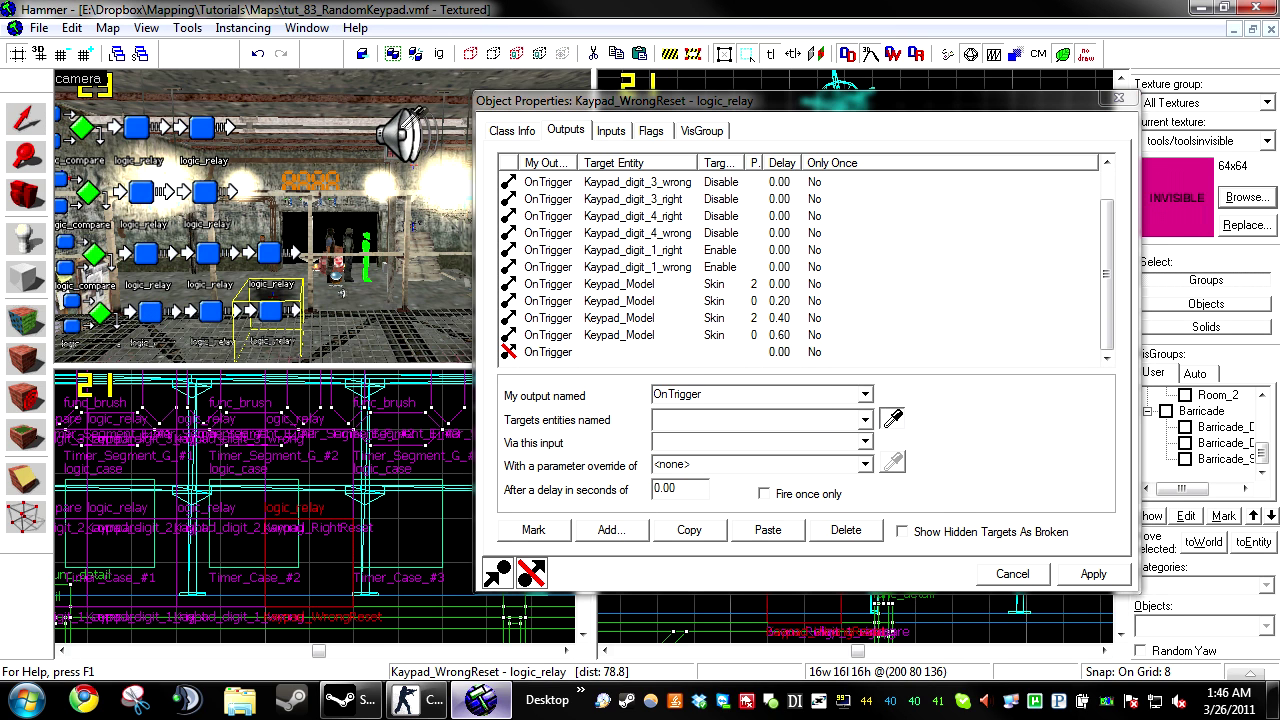
text(Keypad_Sound_Right)
click(865, 420)
click(790, 497)
click(718, 441)
text(Pl)
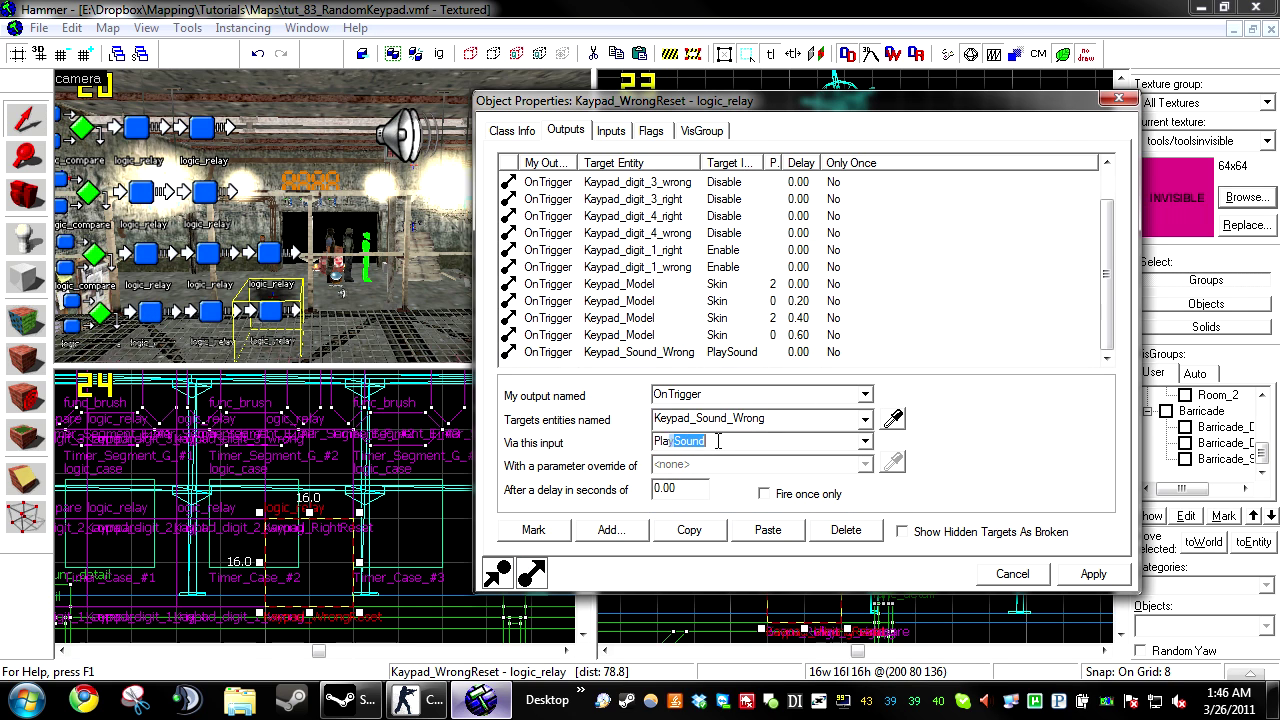
click(1090, 573)
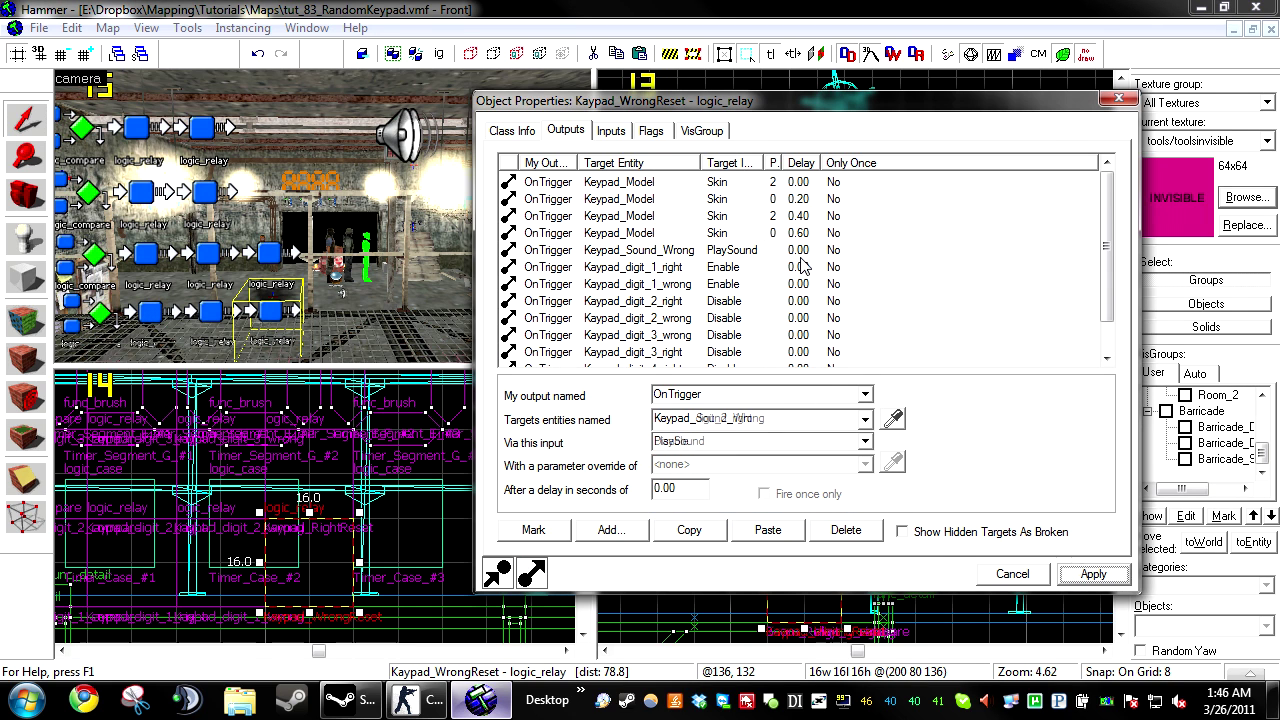
Step: Copy all outputs of Kaypad_WrongReset and paste them into the Kaypad_RightReset relay
click(752, 352)
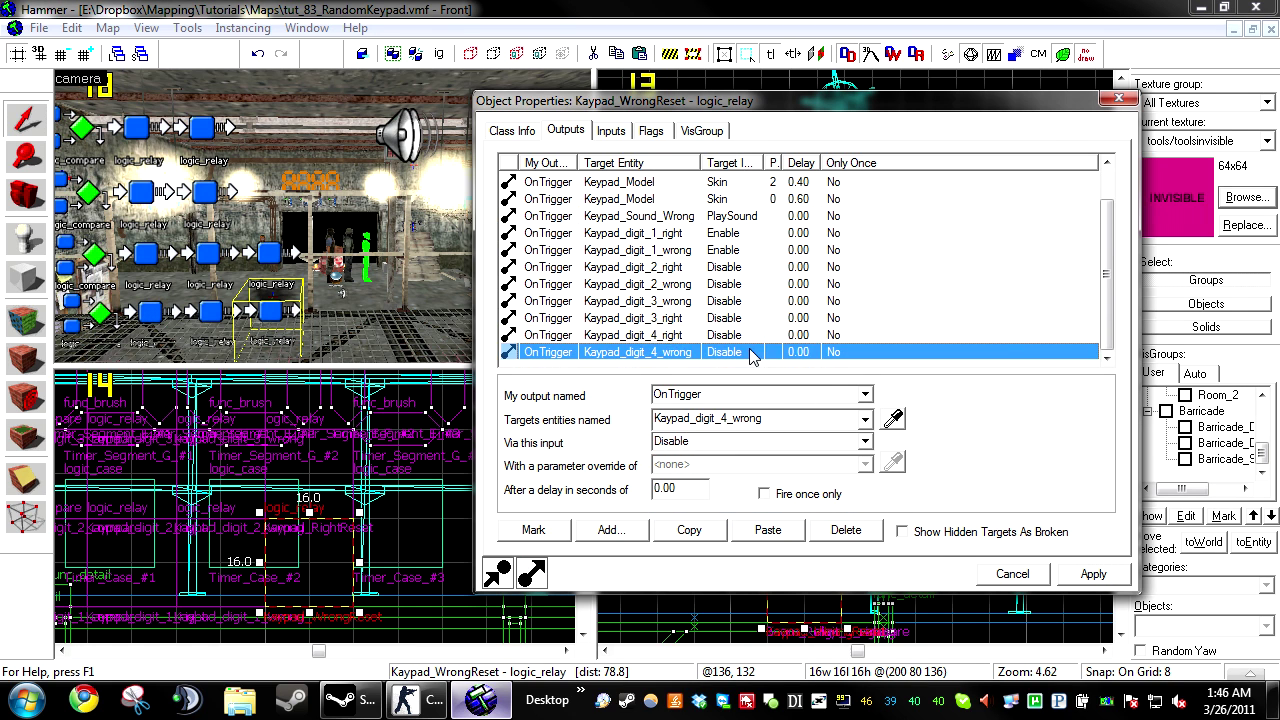
scroll(756, 348, up, 1)
shift+click(814, 182)
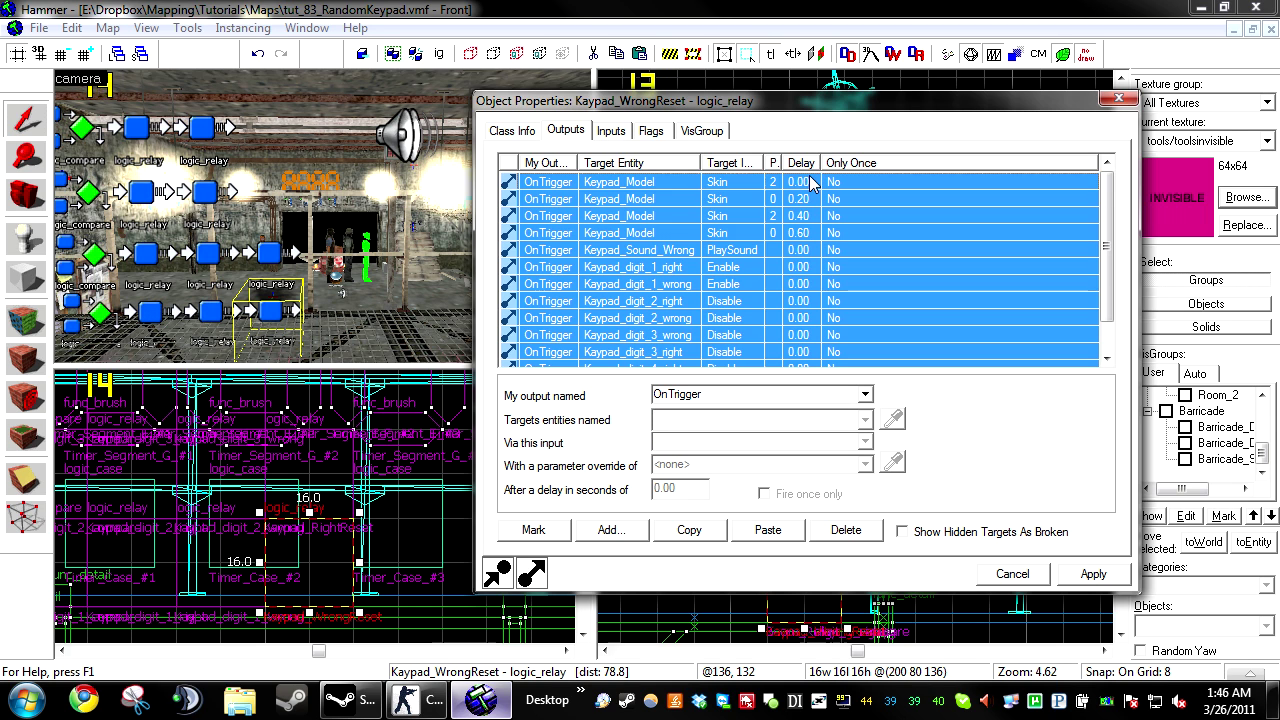
click(704, 529)
click(285, 255)
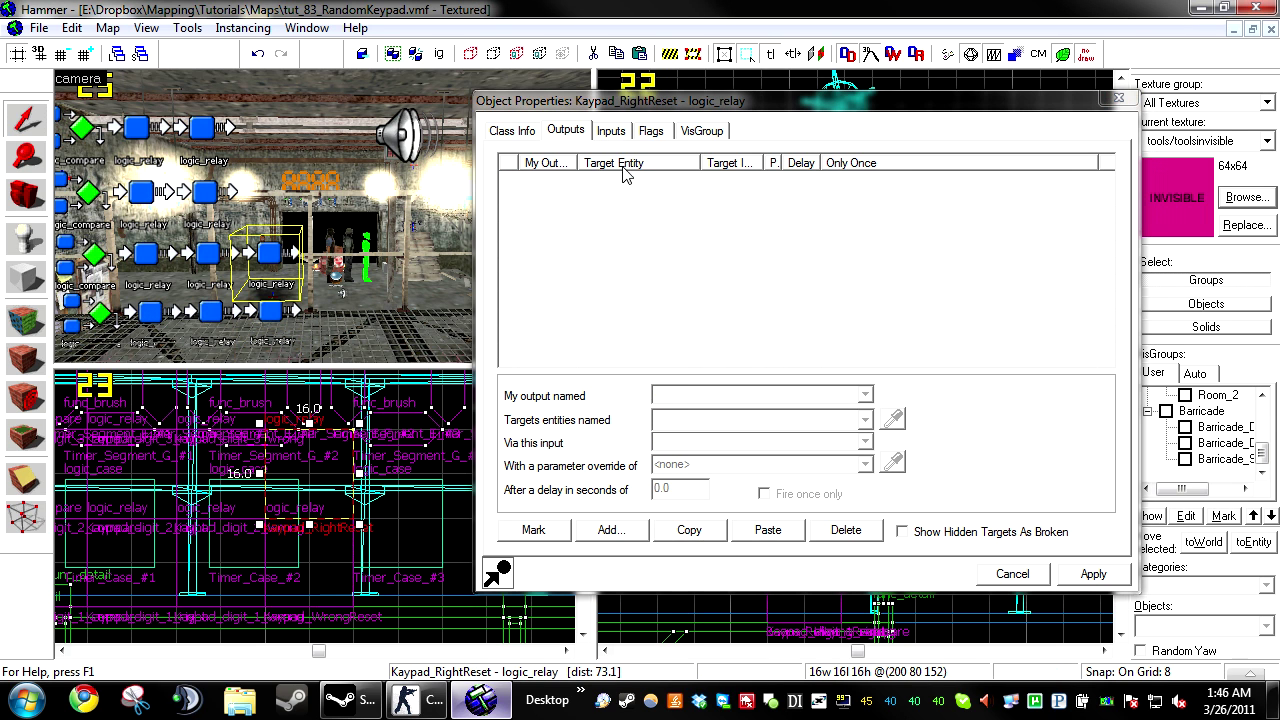
click(768, 531)
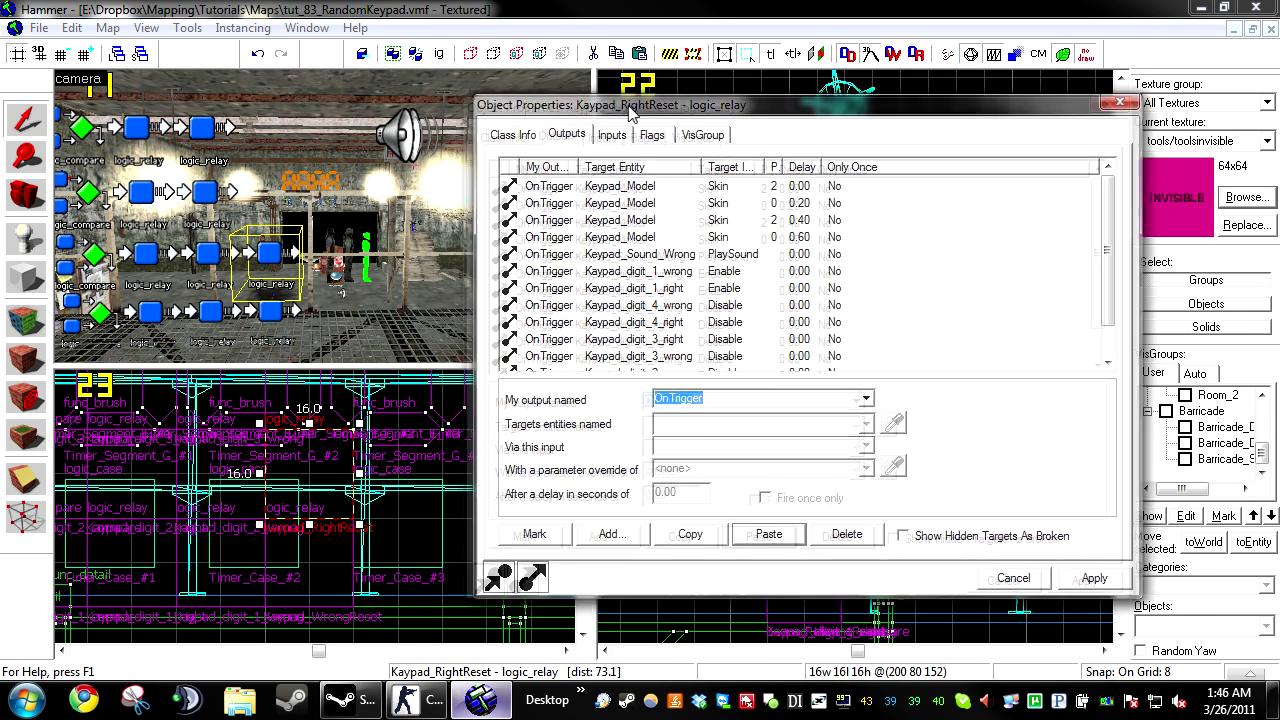
Step: Change the parameter of both Kaypad_RightReset Skin outputs that use 2 to 1, and apply the change
click(664, 188)
click(742, 186)
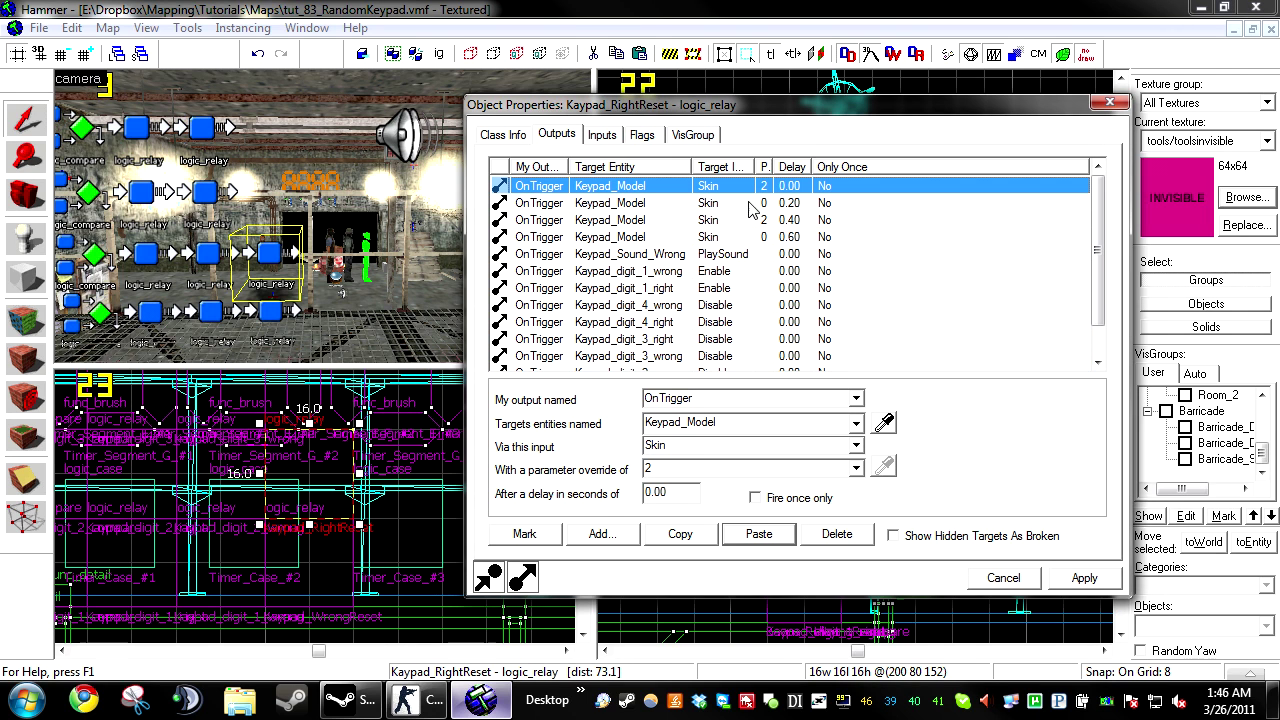
ctrl+click(760, 222)
double_click(660, 468)
text(1)
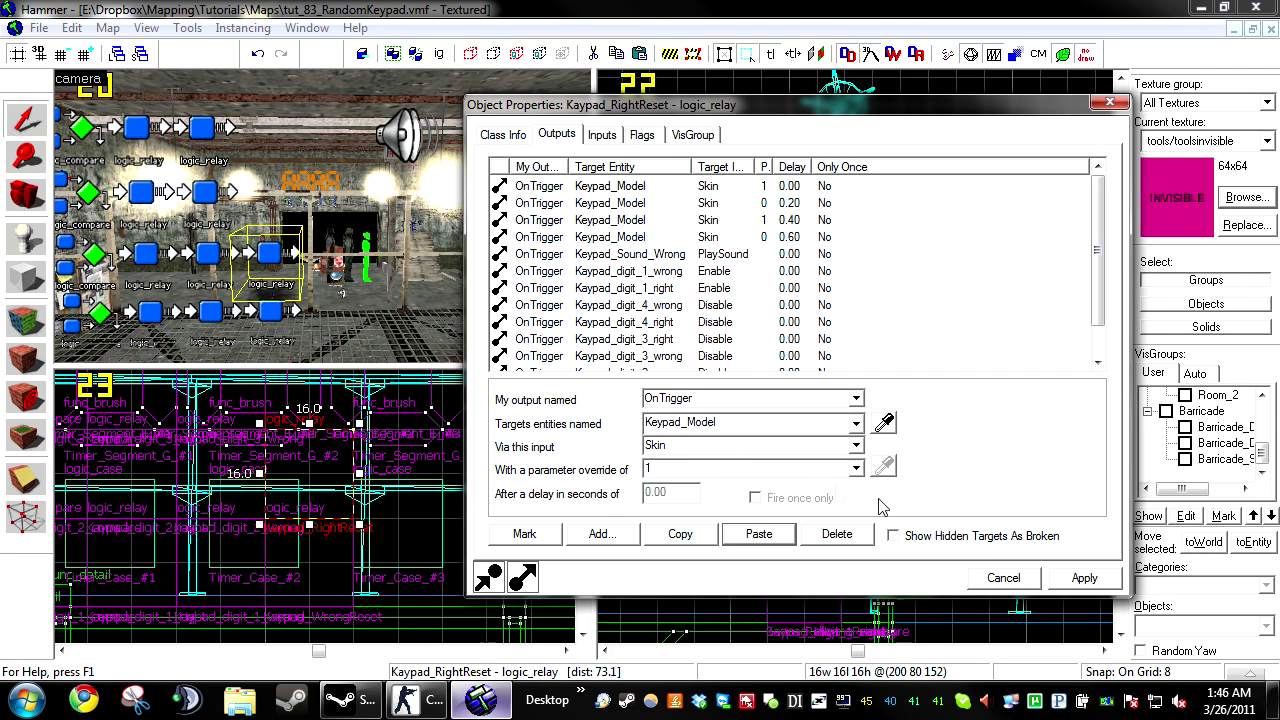
click(1085, 578)
Step: Retarget the PlaySound output of Kaypad_RightReset to Keypad_Sound_Right and apply the change
click(856, 424)
click(858, 428)
click(858, 428)
scroll(776, 474, up, 1)
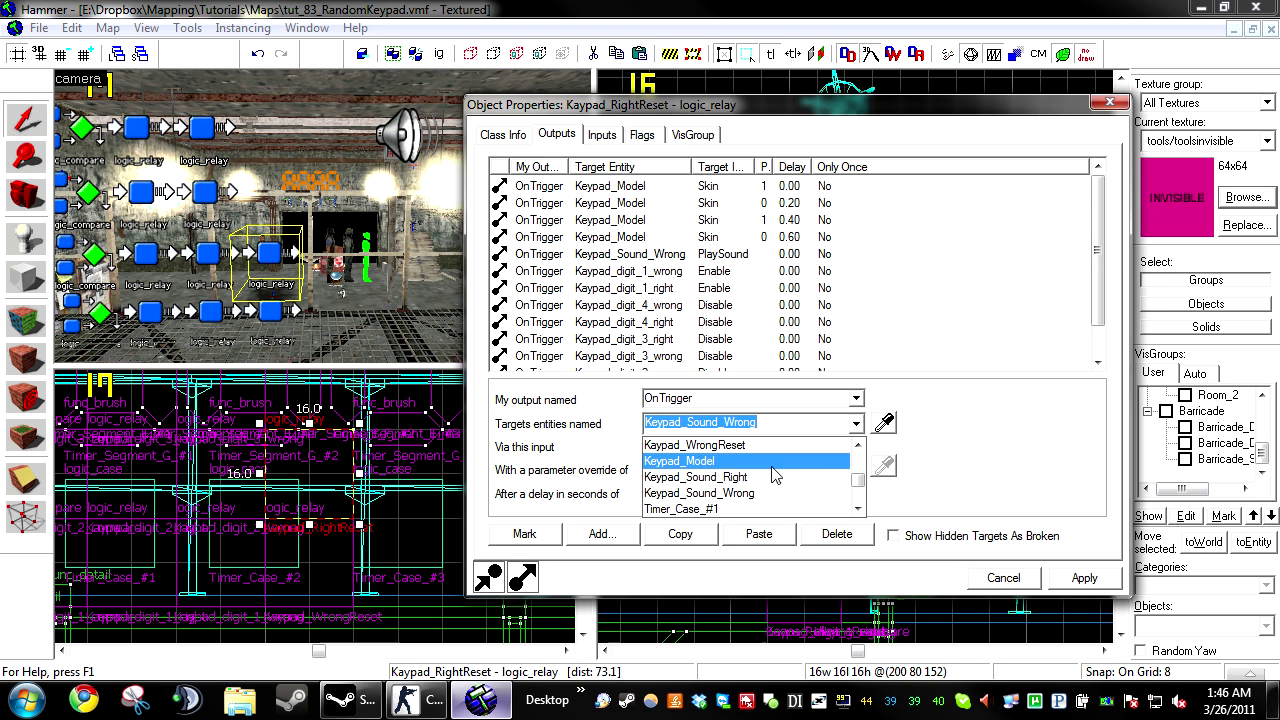
click(774, 477)
click(1082, 582)
Step: Check the outputs of the Kaypad_digit_4_wrong and Kaypad_digit_4_right relays, then close the object properties
click(206, 131)
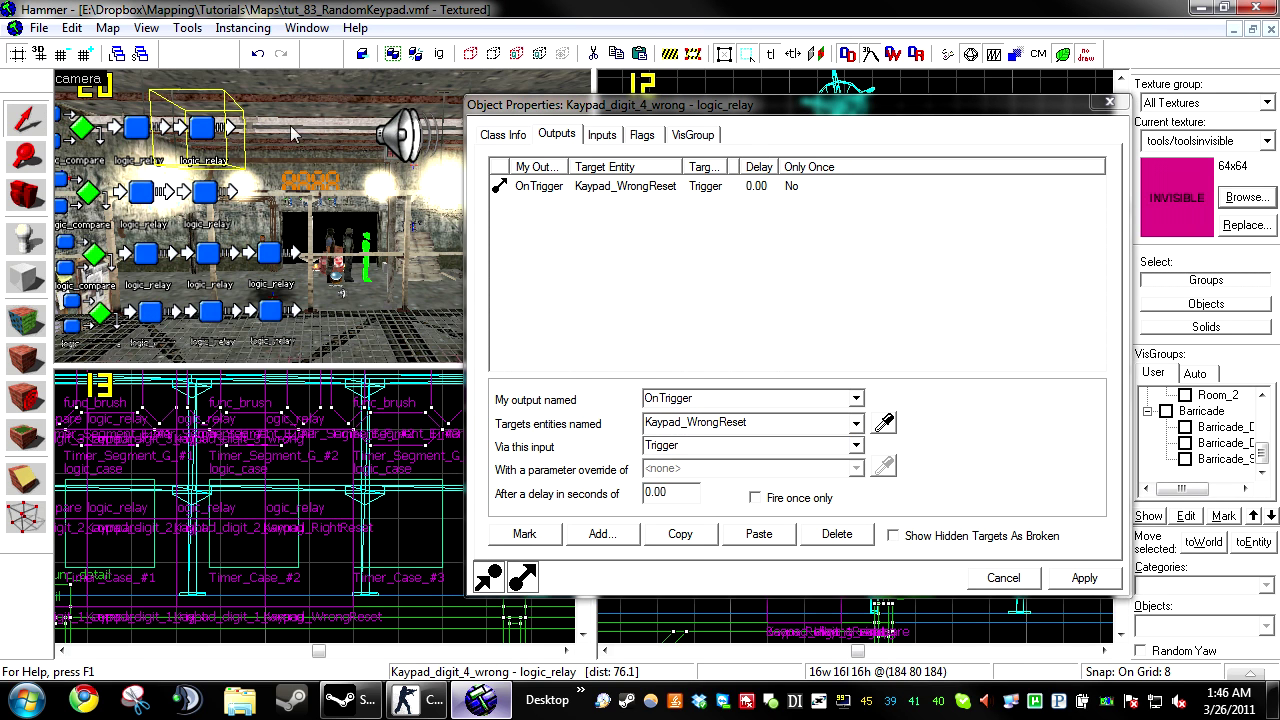
click(136, 127)
click(603, 190)
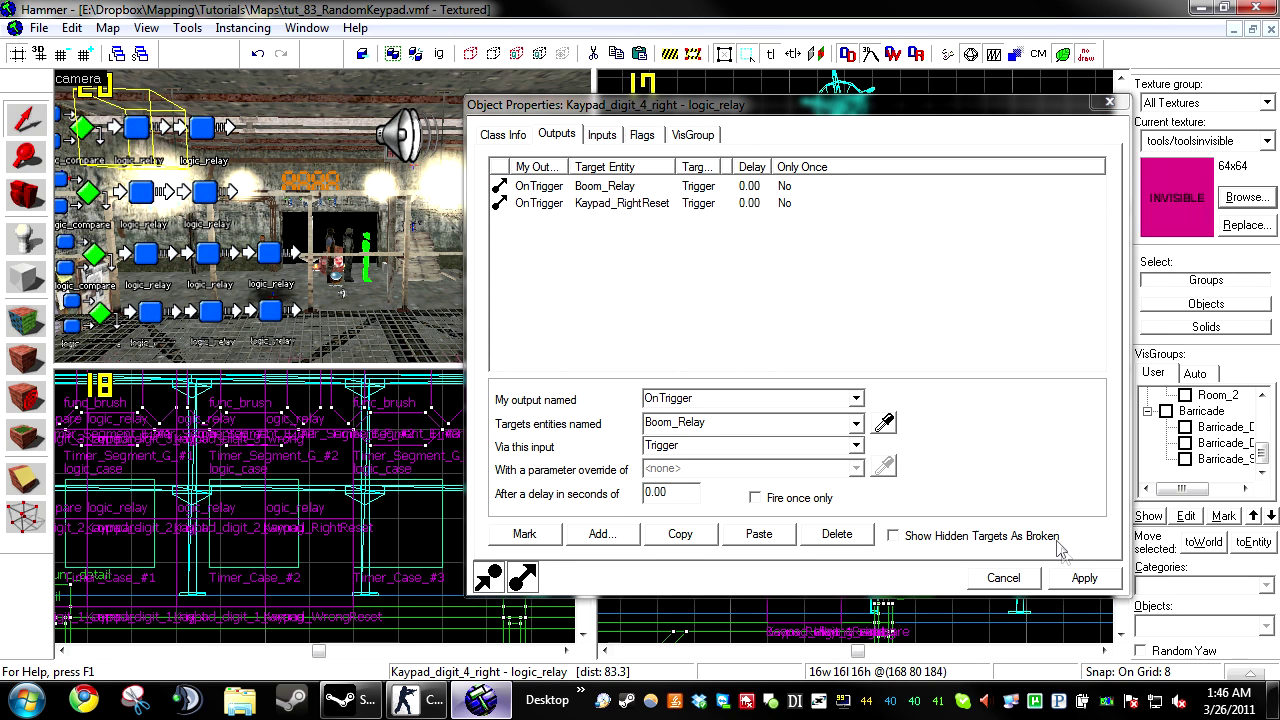
click(1003, 578)
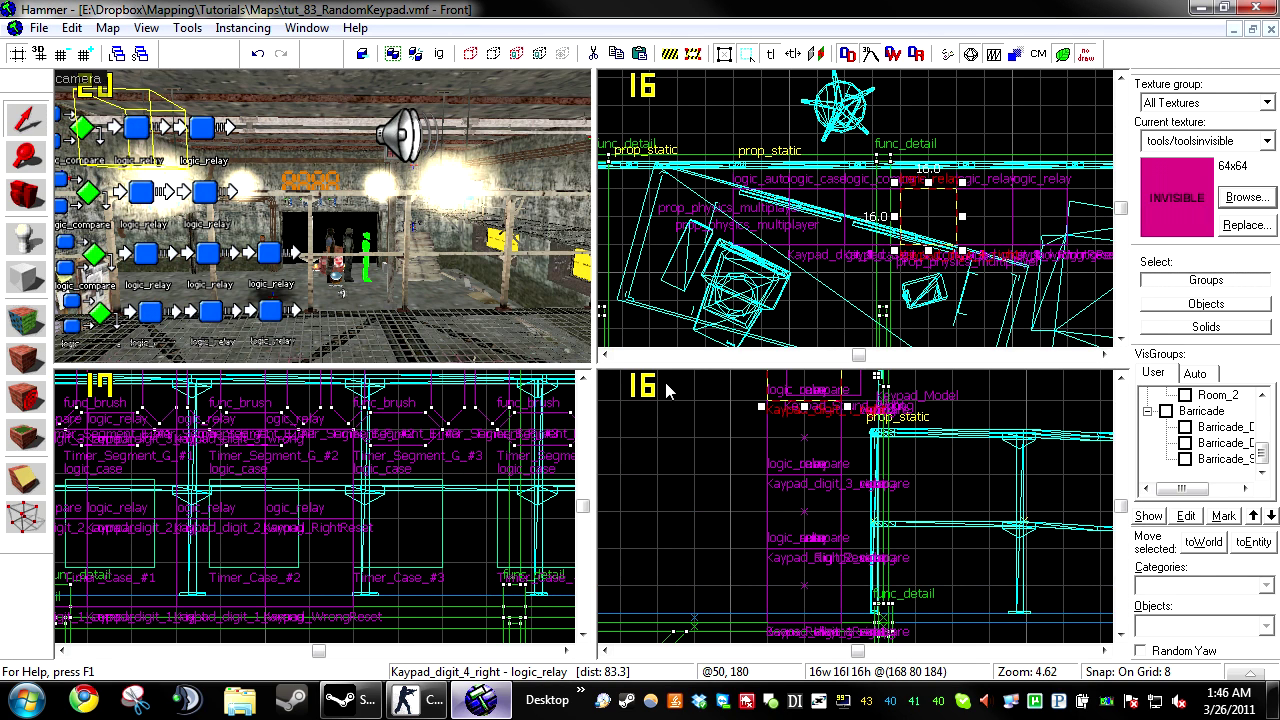
Step: Open the func_button over the keypad's number 1 key and add an OnPressed output to it
key(z)
key(w)
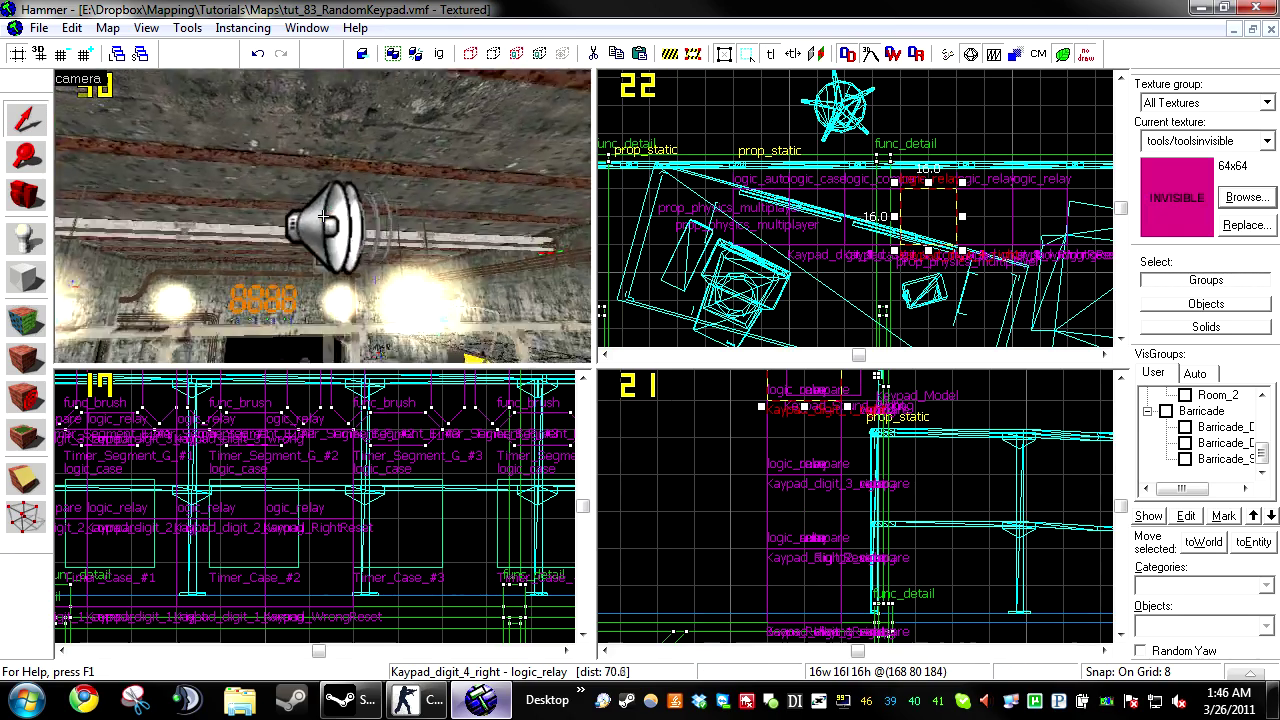
key(z)
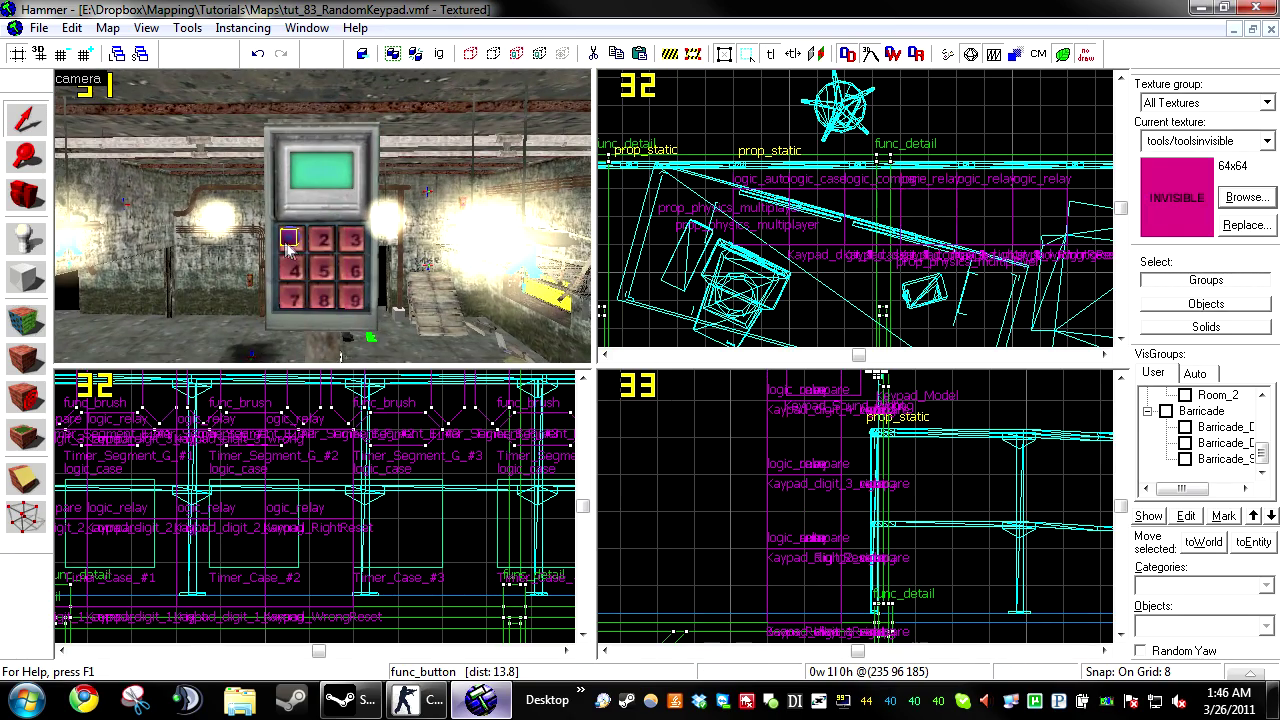
double_click(298, 241)
click(550, 138)
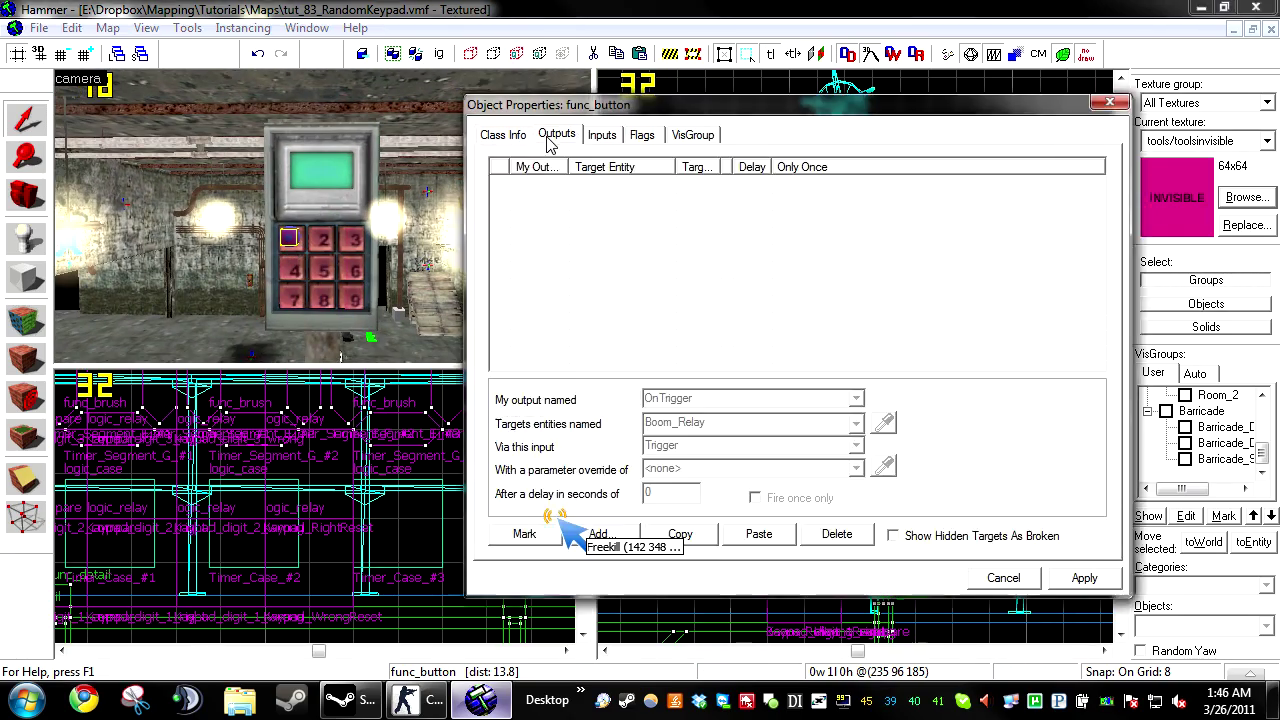
click(598, 536)
click(856, 399)
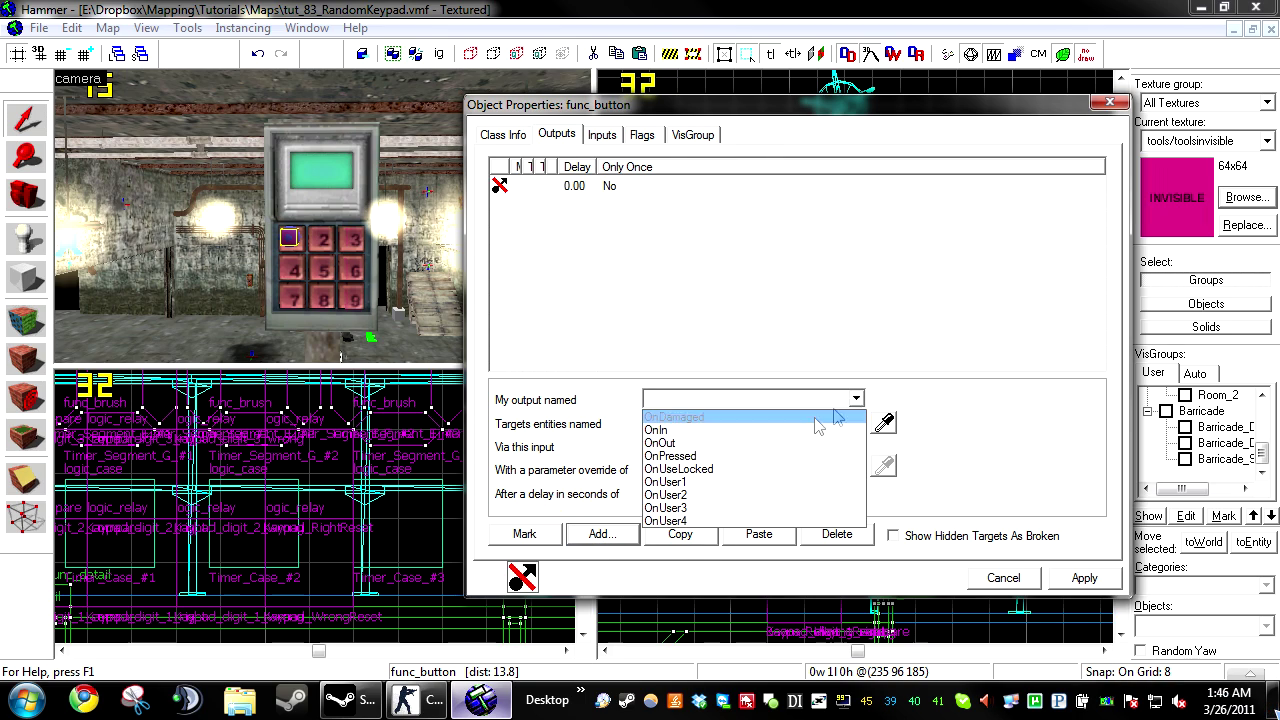
click(791, 459)
Step: Make the button's OnPressed output send SetValueCompare to Kaypad_digit_1_compare with parameter 1
click(884, 426)
key(z)
key(w)
key(s)
key(z)
click(341, 240)
click(726, 446)
text(Set)
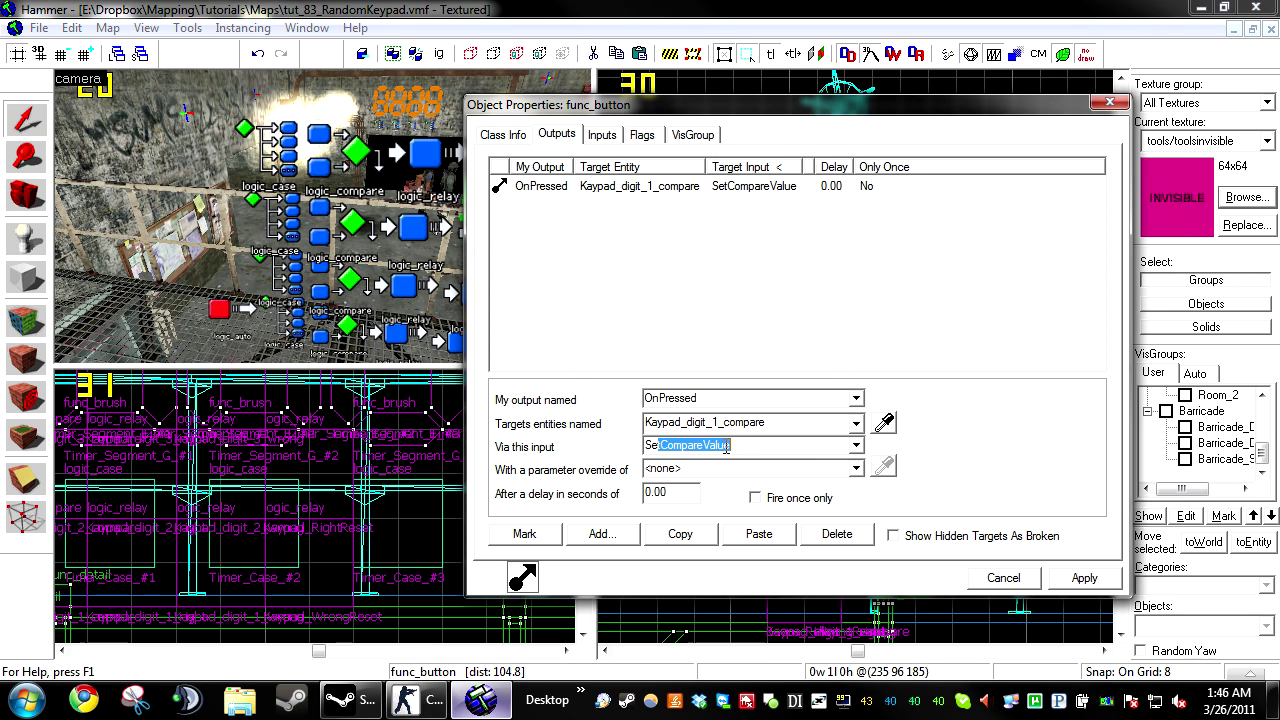
text(Value)
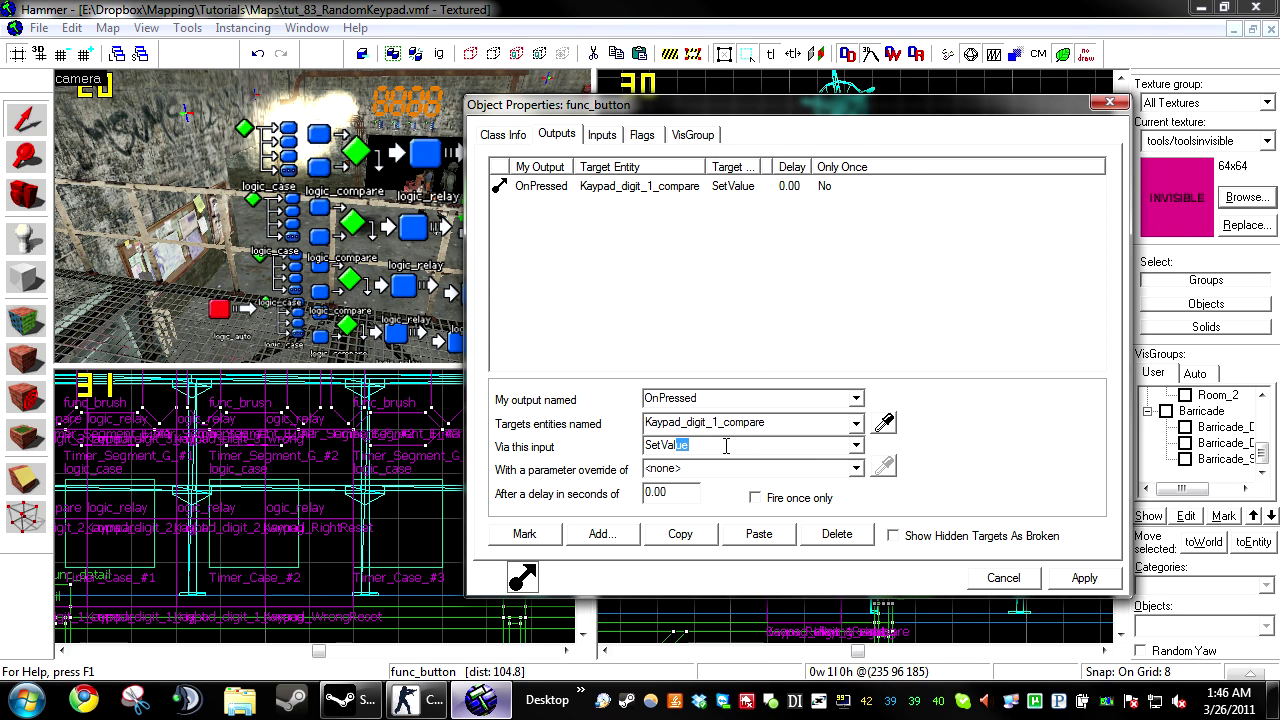
text(Com)
double_click(730, 467)
text(1)
Step: Paste two copies of the SetValueCompare output, targeting Kaypad_digit_2_compare and Kaypad_digit_3_compare
click(702, 533)
click(761, 532)
click(883, 423)
click(342, 282)
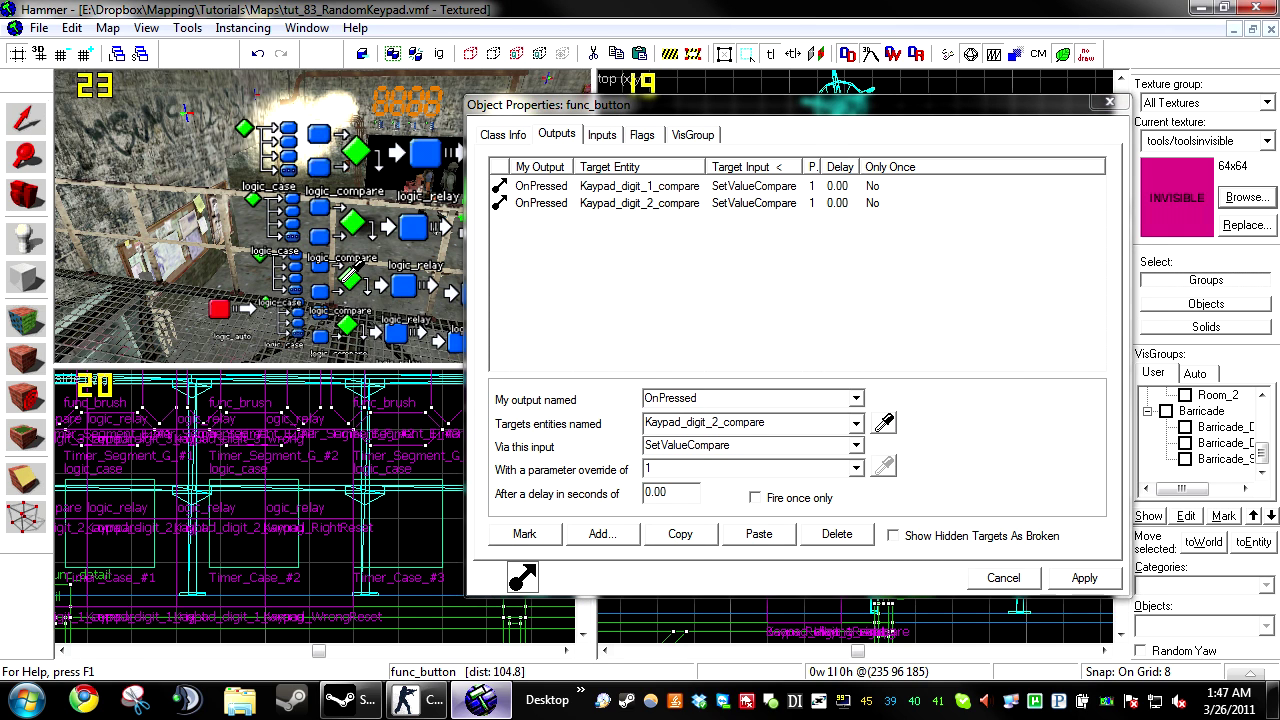
click(761, 532)
click(884, 423)
click(350, 223)
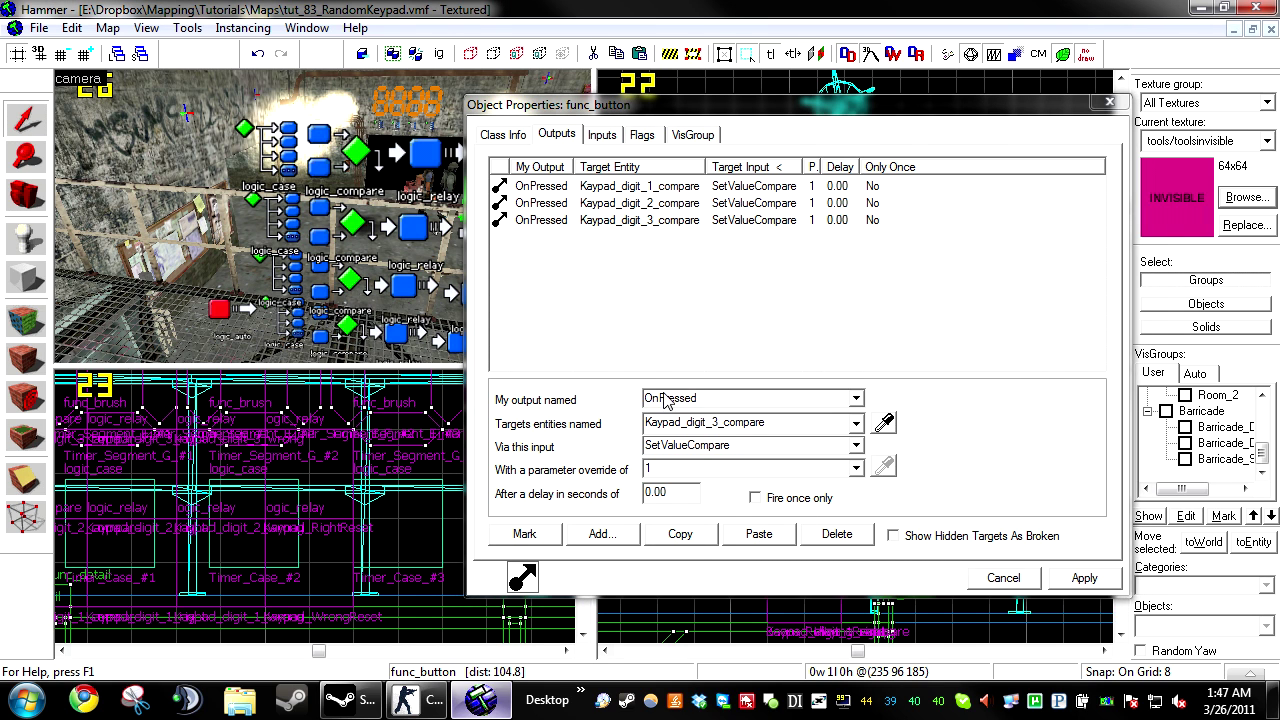
Step: Paste another SetValueCompare output targeting Kaypad_digit_4_compare and apply the button's outputs
click(759, 532)
click(884, 423)
click(352, 148)
click(1082, 580)
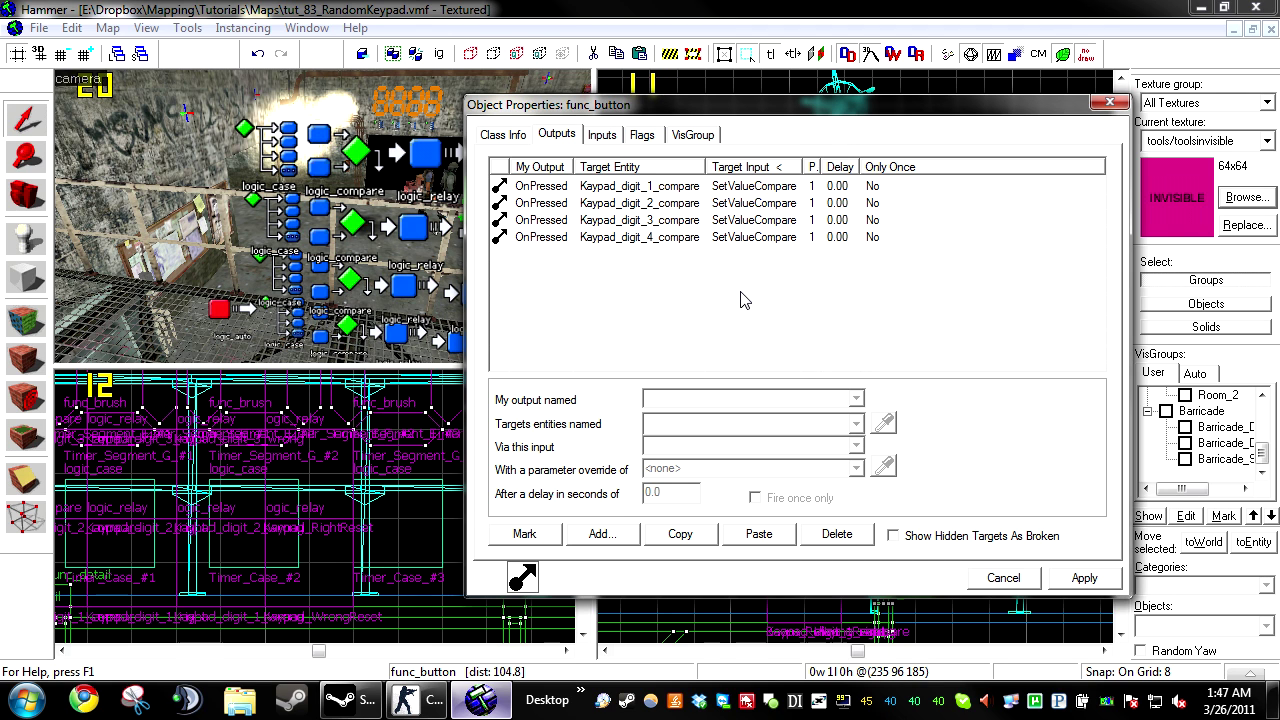
Step: Copy the four SetValueCompare outputs from key 1's button and paste them onto key 2's button with parameter 2
drag(863, 310, 640, 180)
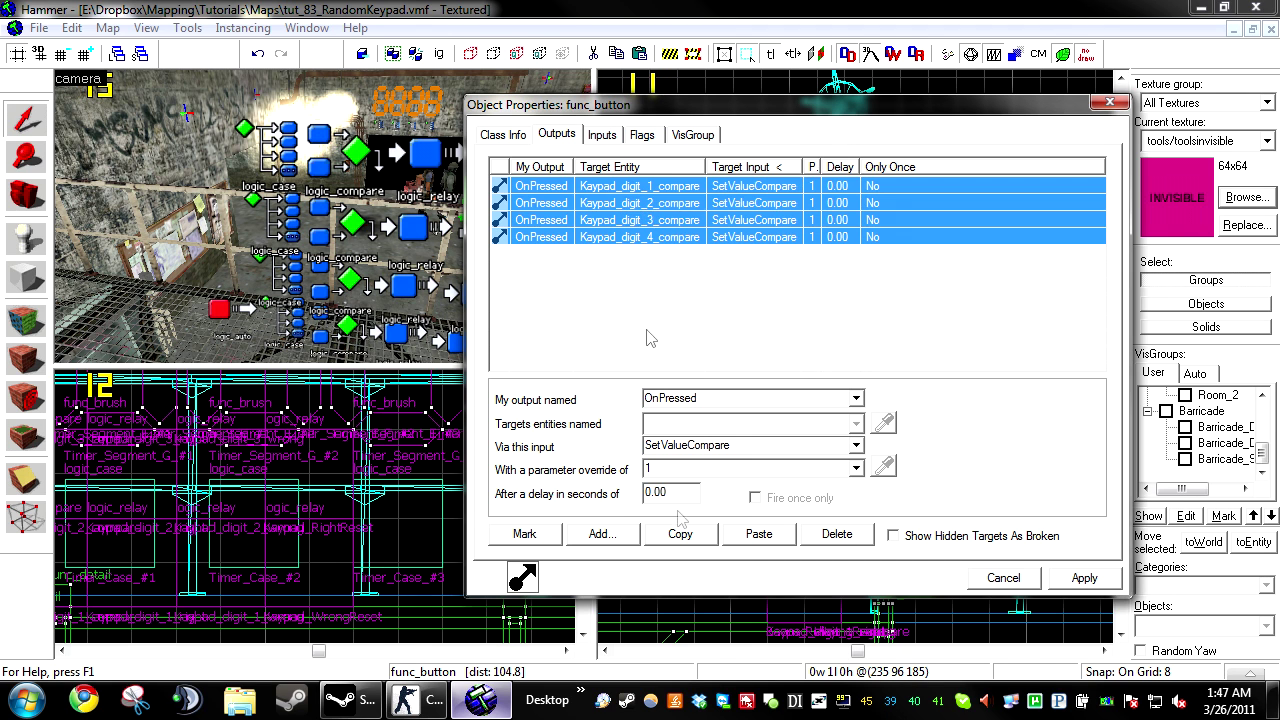
click(691, 541)
key(w)
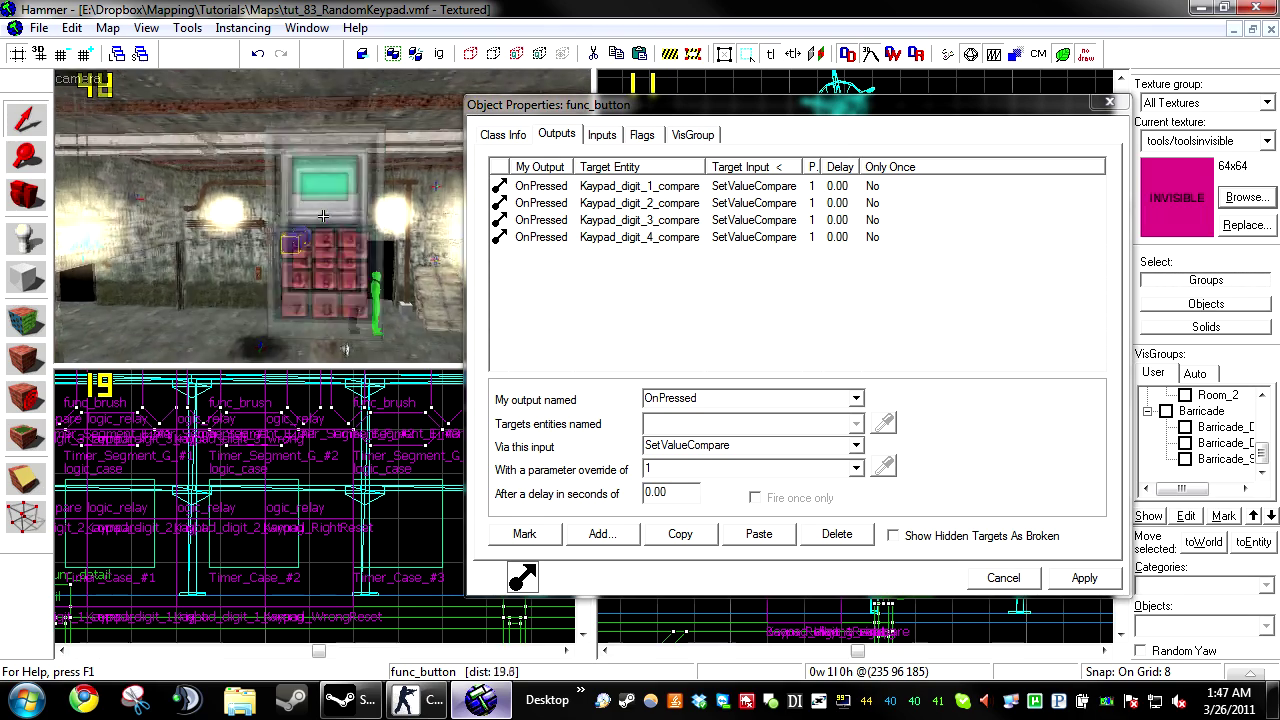
click(308, 217)
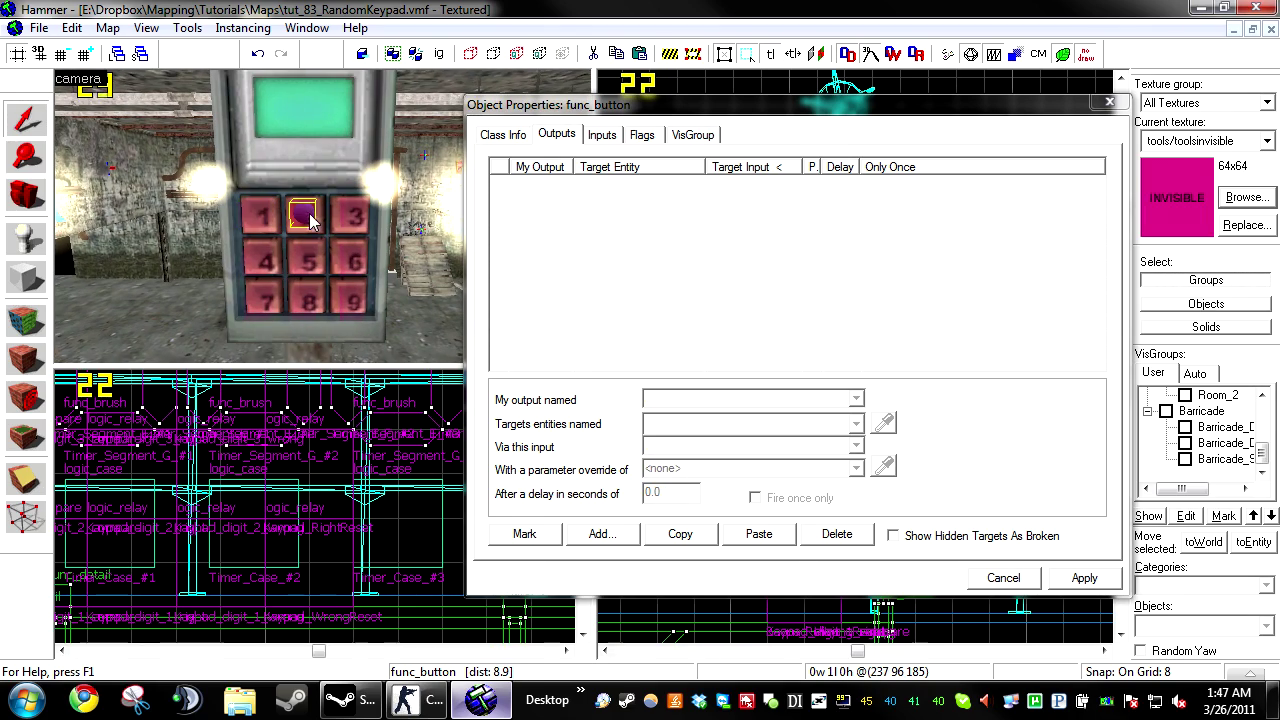
click(759, 534)
drag(660, 469, 584, 469)
text(2)
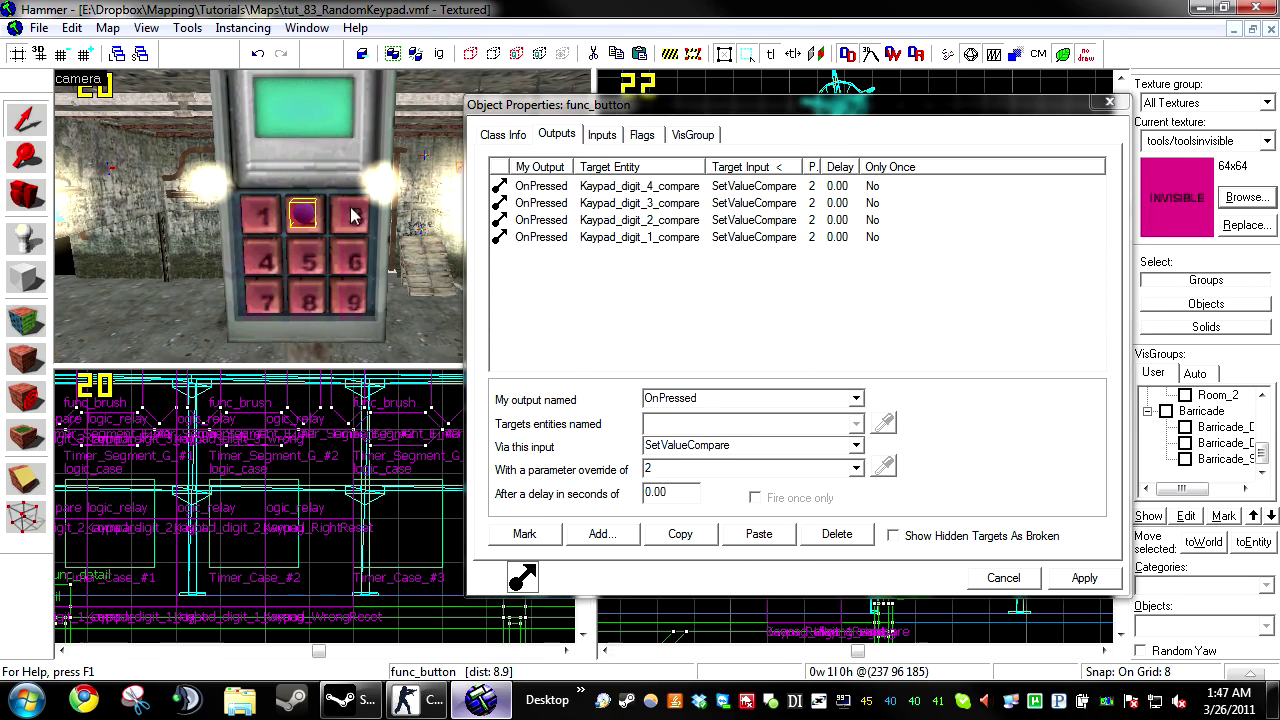
Step: Paste the four outputs onto the buttons of keys 3 and 4, overriding the parameter with each key's own number
click(353, 214)
click(776, 537)
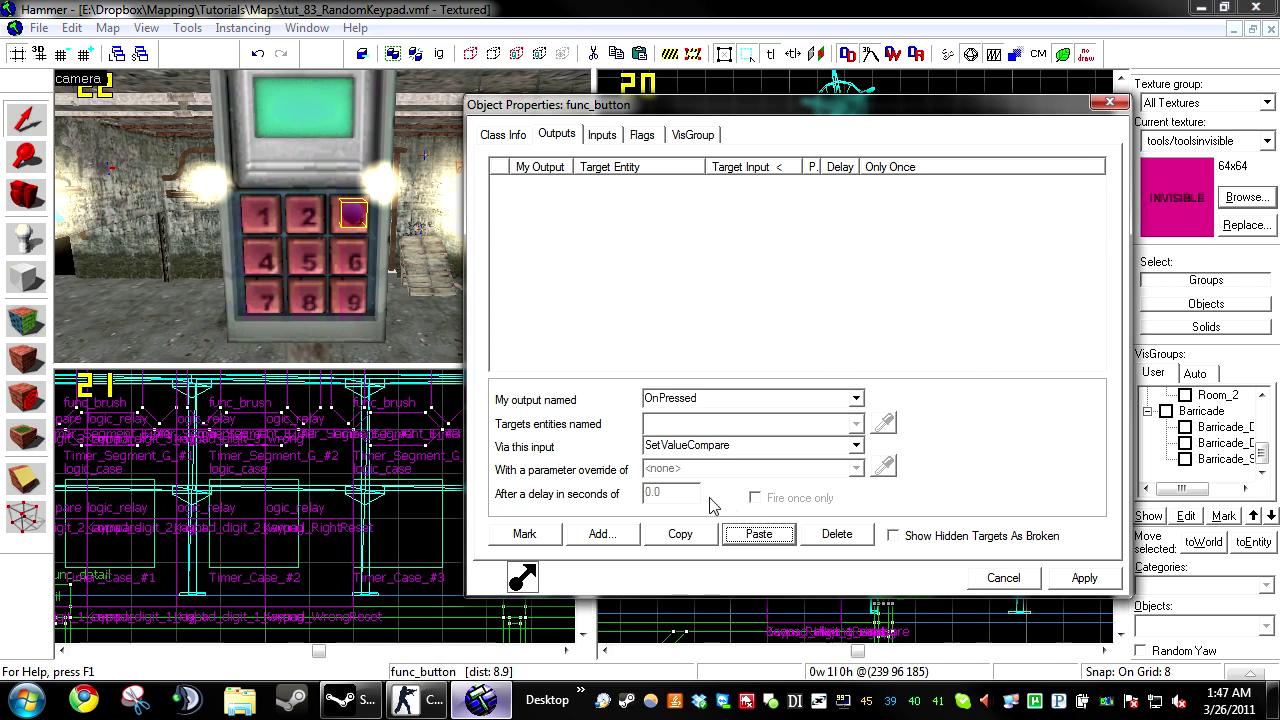
click(270, 260)
click(757, 535)
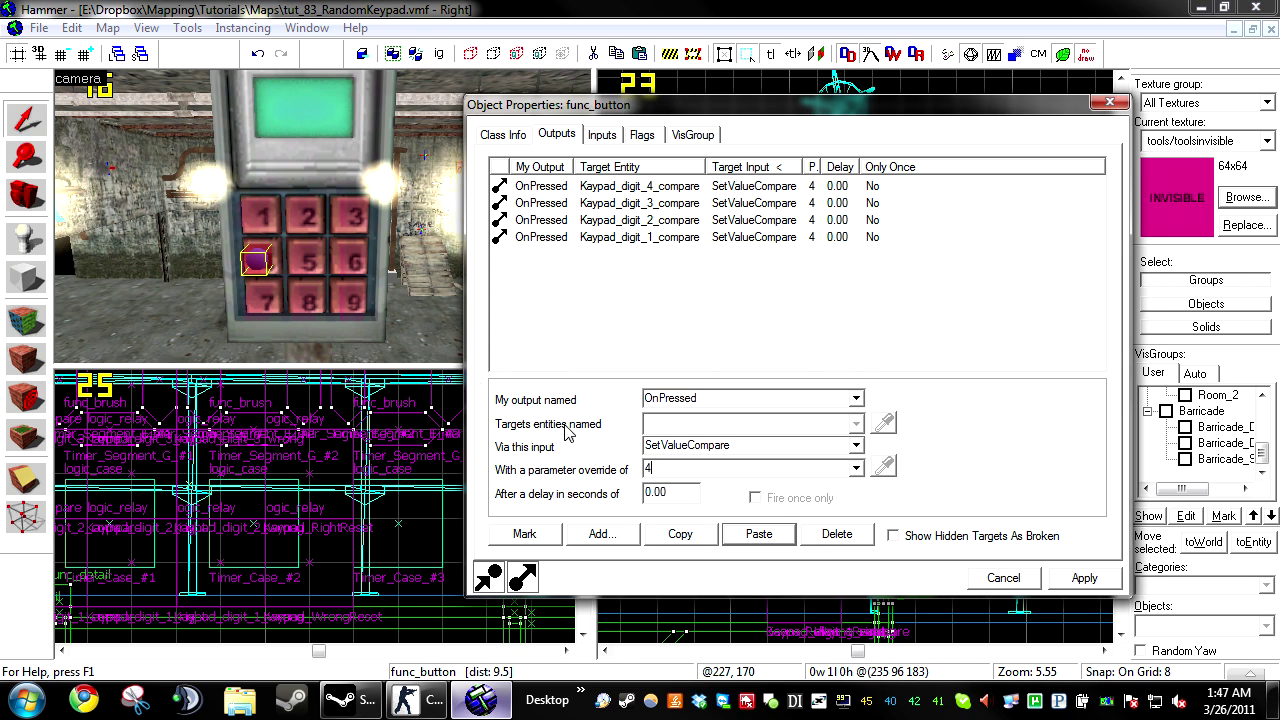
Step: Paste the four outputs onto the buttons of keys 5 and 6, replacing parameter 1 with each key's own number
click(306, 260)
click(757, 535)
double_click(680, 470)
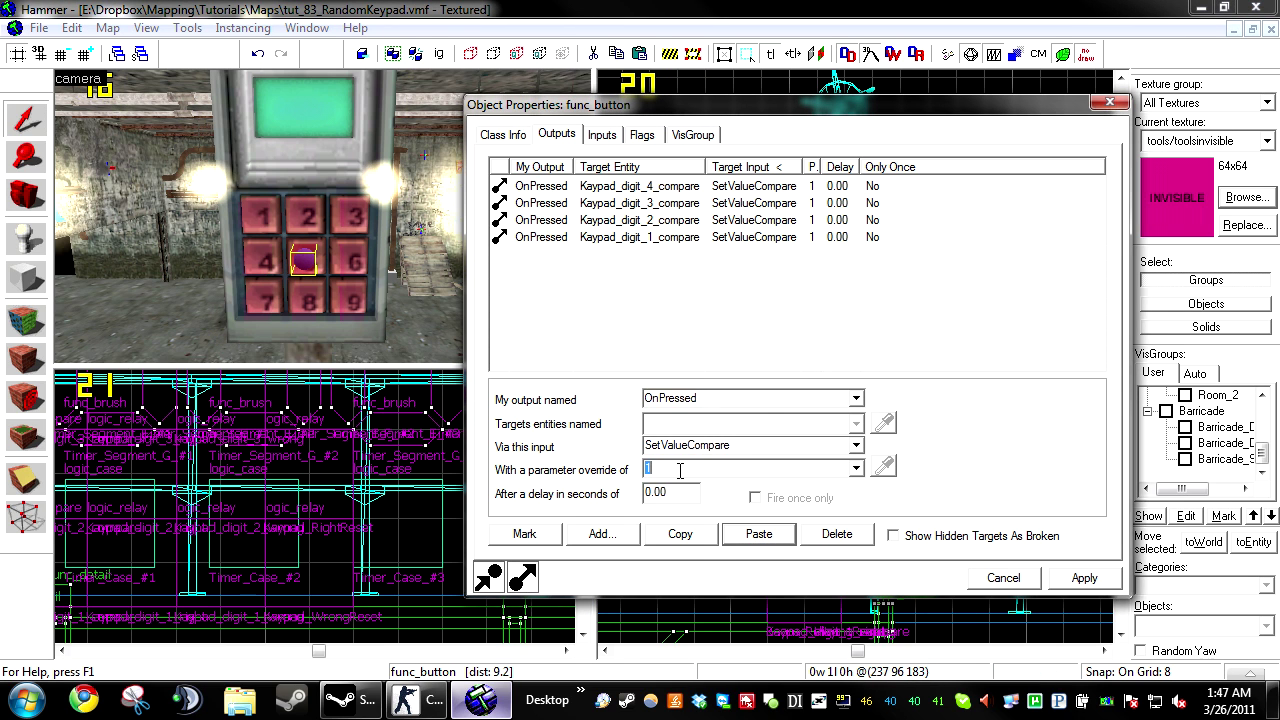
click(352, 261)
click(757, 535)
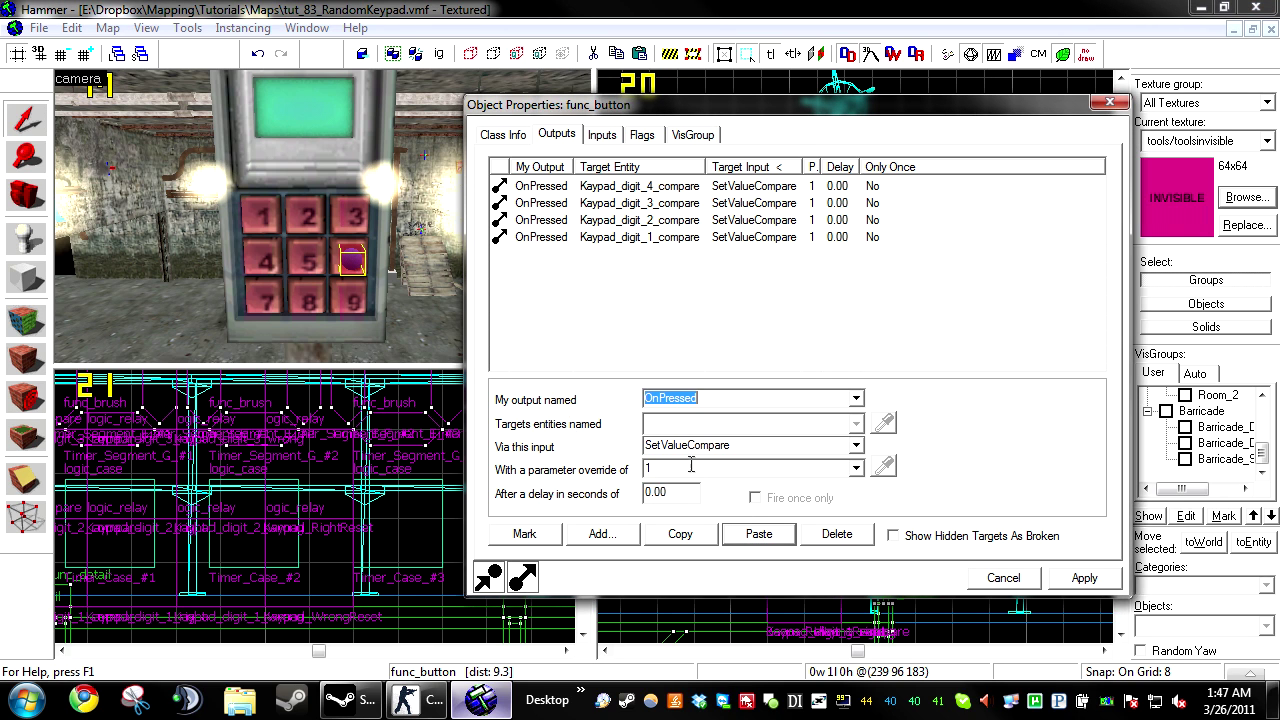
double_click(690, 468)
Step: Paste the four outputs onto the buttons of keys 7 and 8, replacing parameter 1 with each key's own number
click(262, 300)
click(757, 535)
double_click(686, 470)
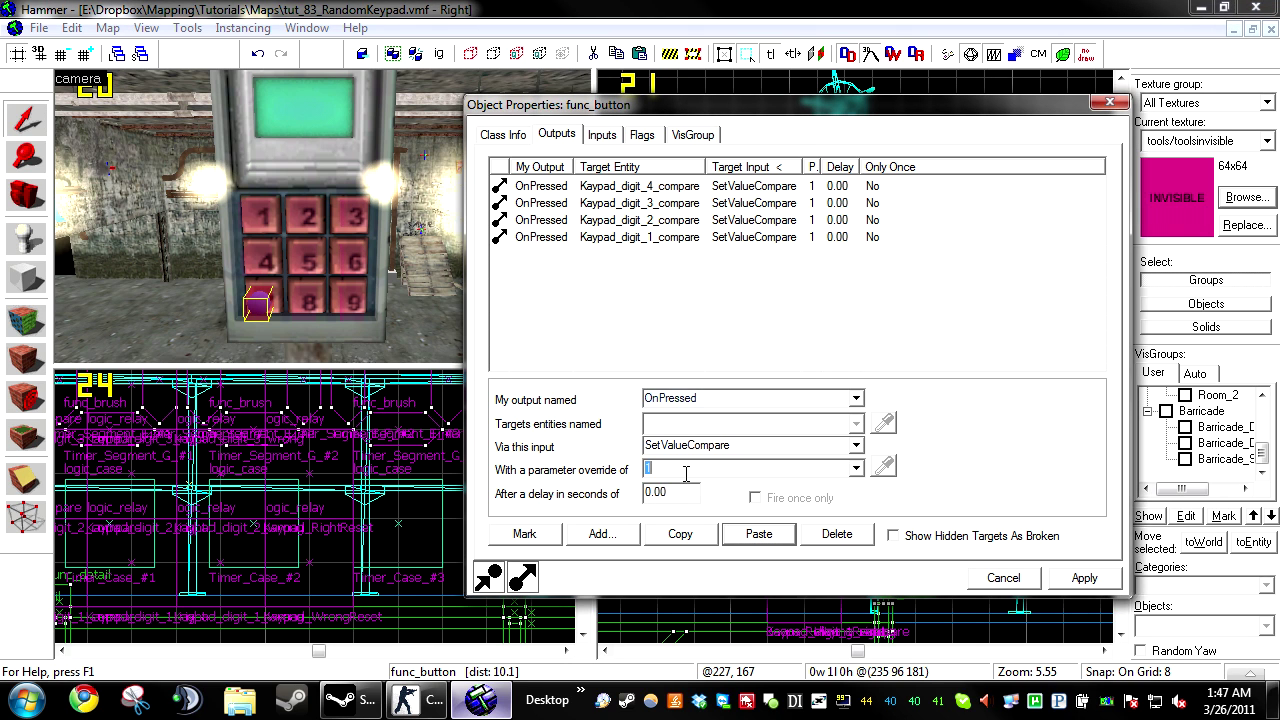
click(306, 303)
click(757, 535)
double_click(660, 470)
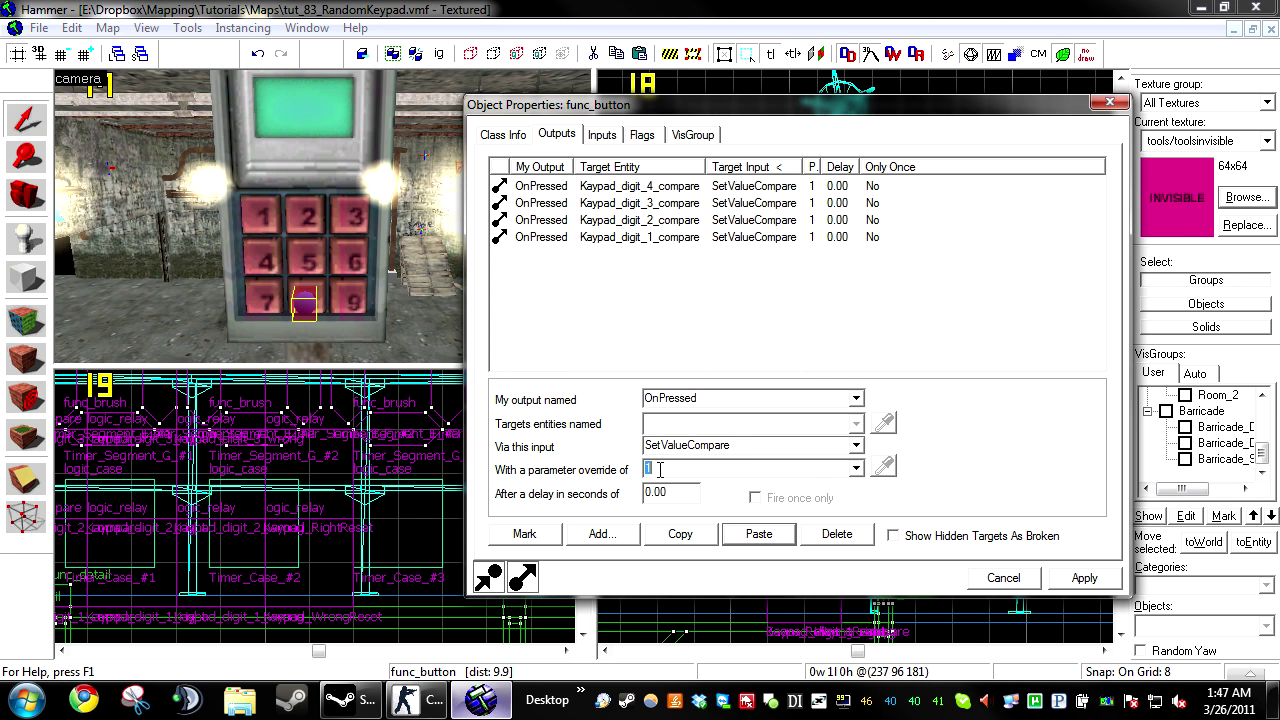
Step: Paste the four outputs onto key 9's button with parameter 9, apply them and close the object properties
click(352, 303)
click(757, 535)
double_click(708, 470)
text(9)
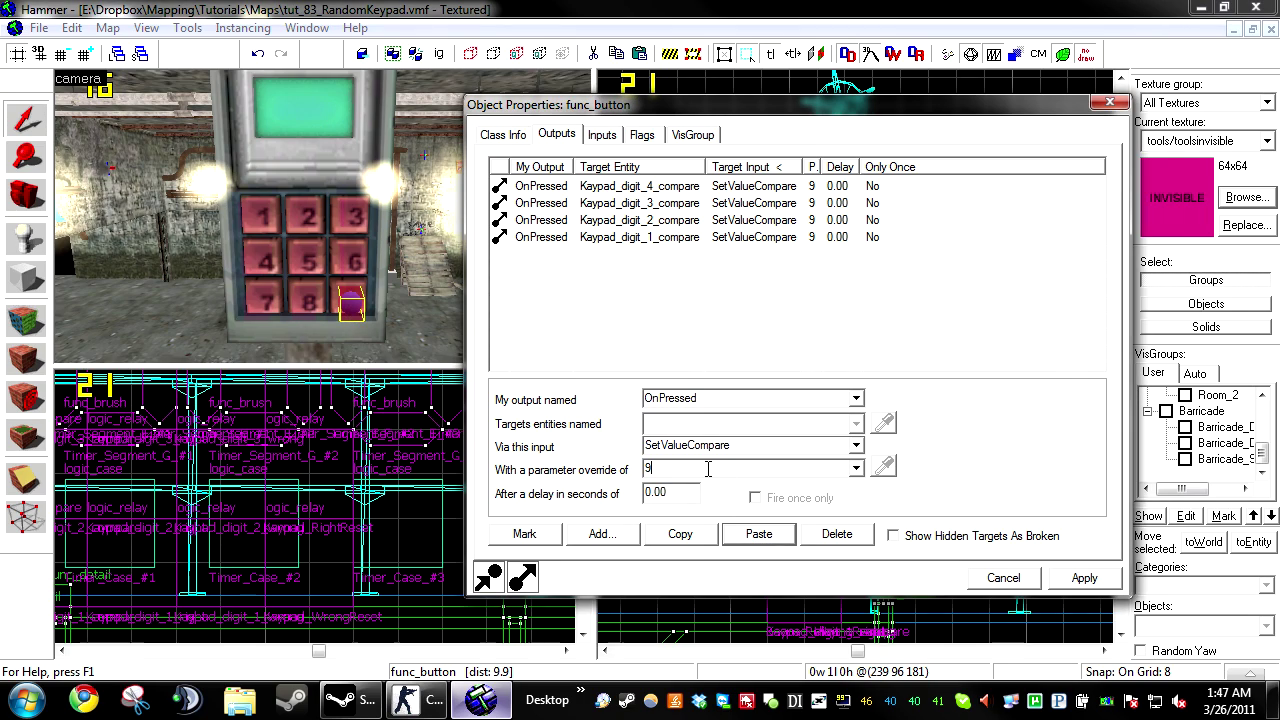
click(1084, 577)
click(1004, 577)
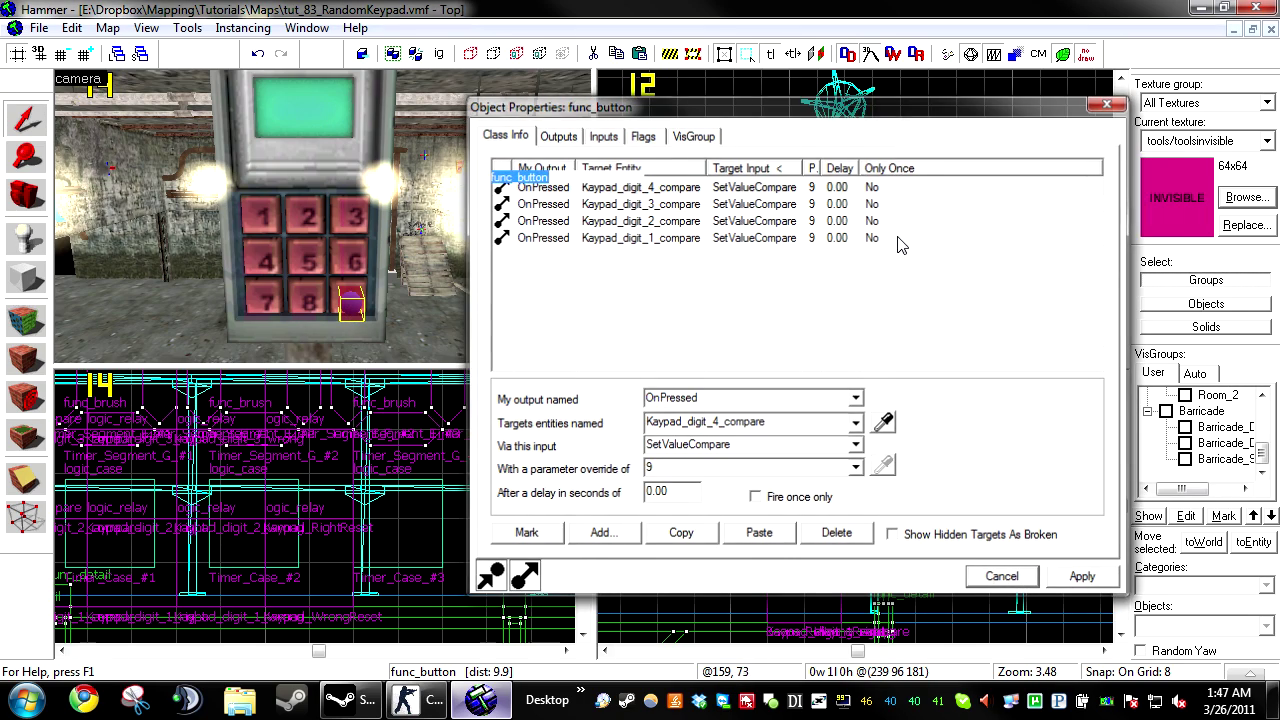
key(Escape)
Step: Unhide all objects in the saved map, then compile it and run it in Counter-Strike: Source
key(s)
key(a)
key(z)
key(w)
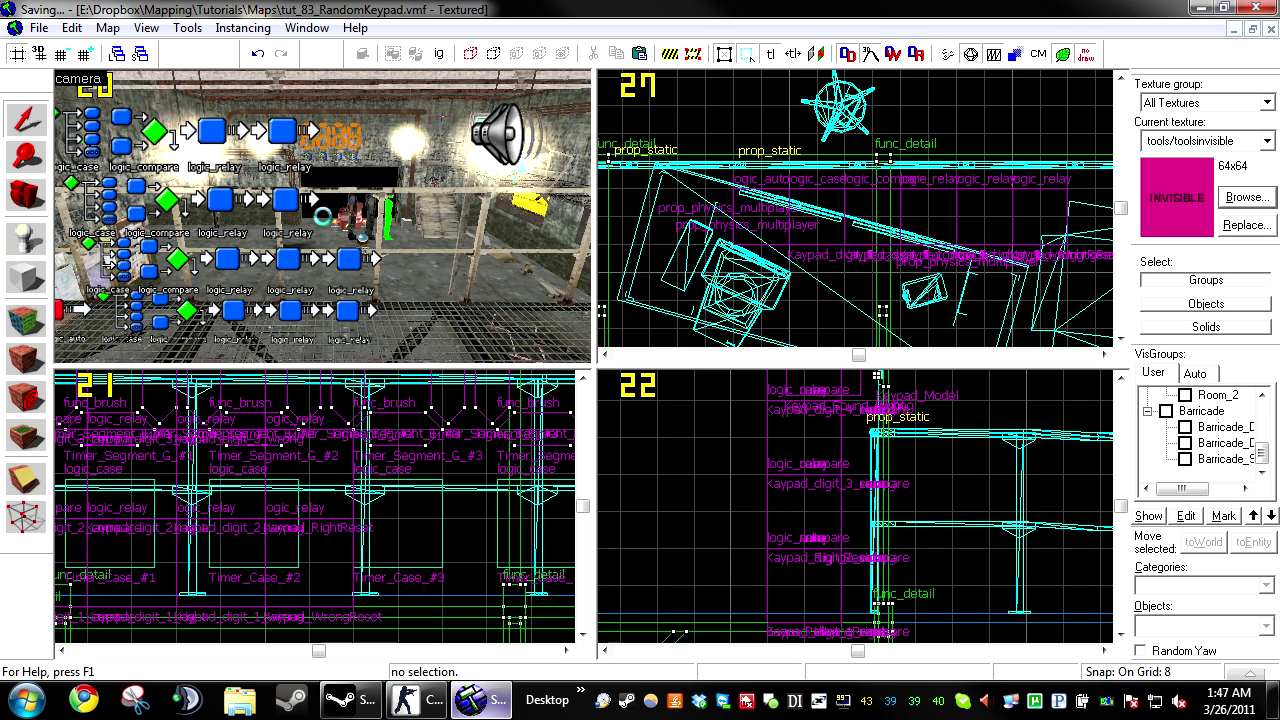
click(1150, 516)
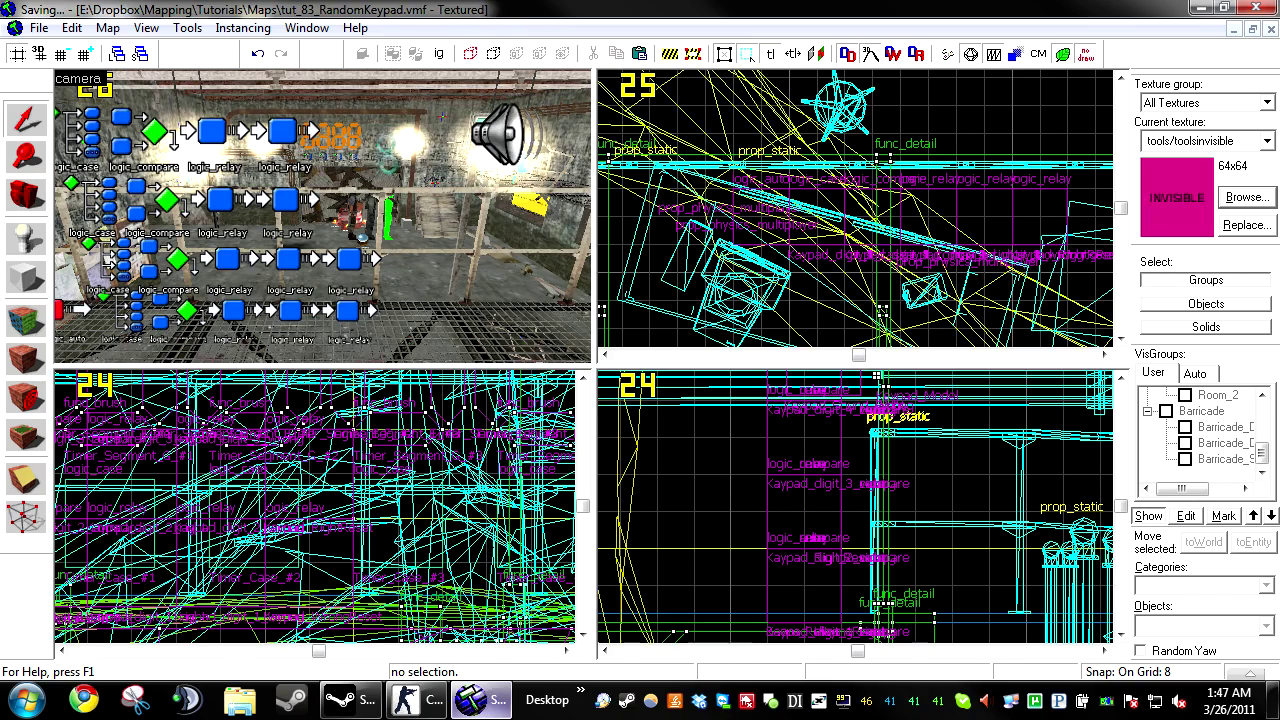
key(F9)
click(800, 484)
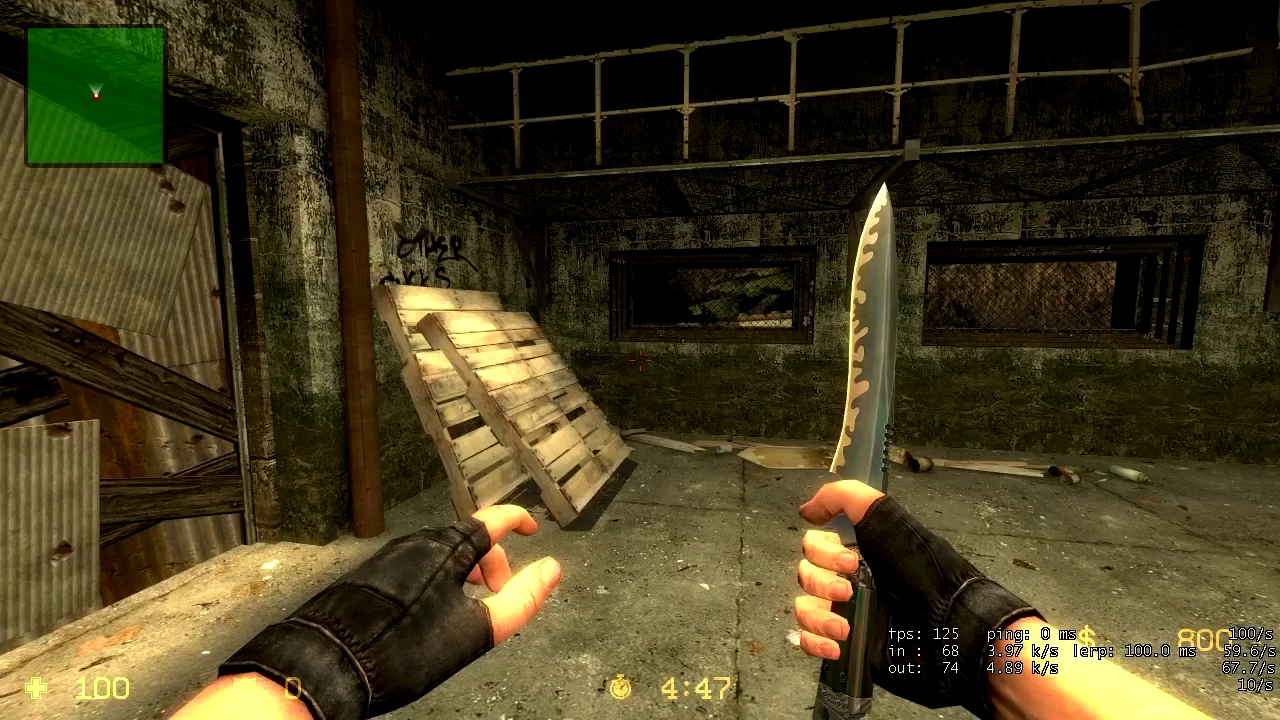
Step: Inspect the random code display above the barricade in the running map and go up to the catwalk
key(s)
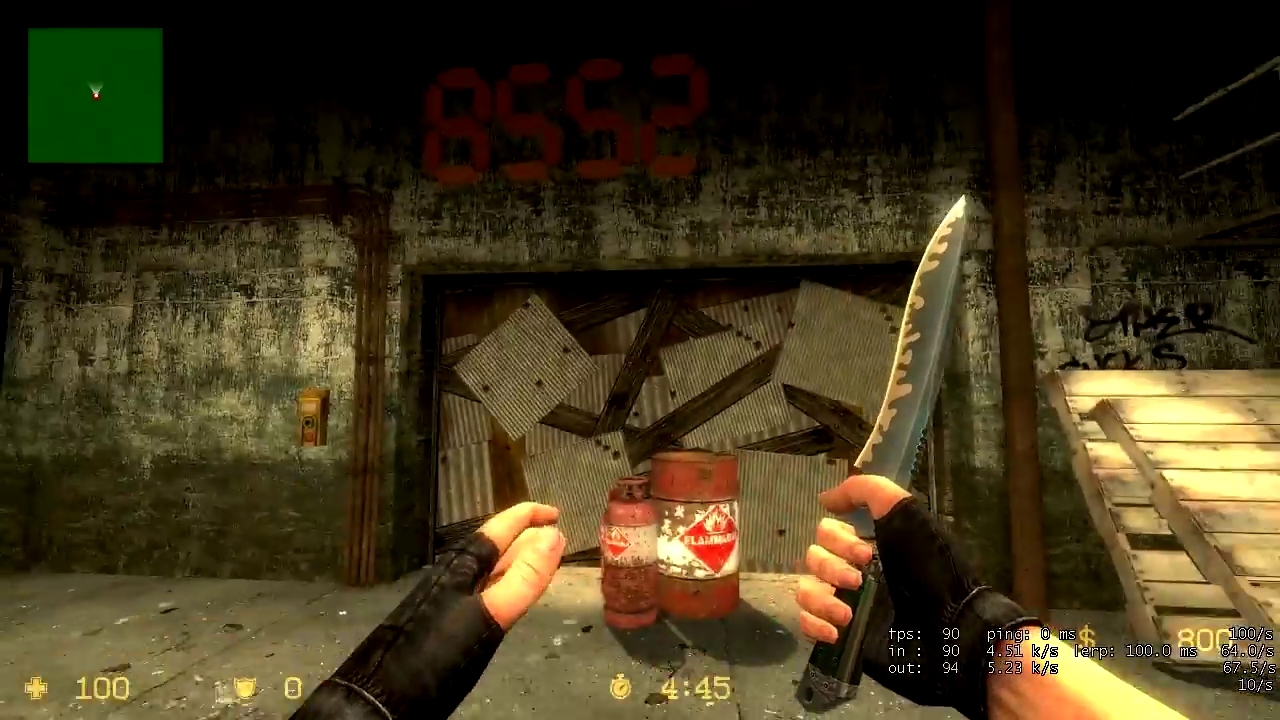
key(w)
click(640, 360)
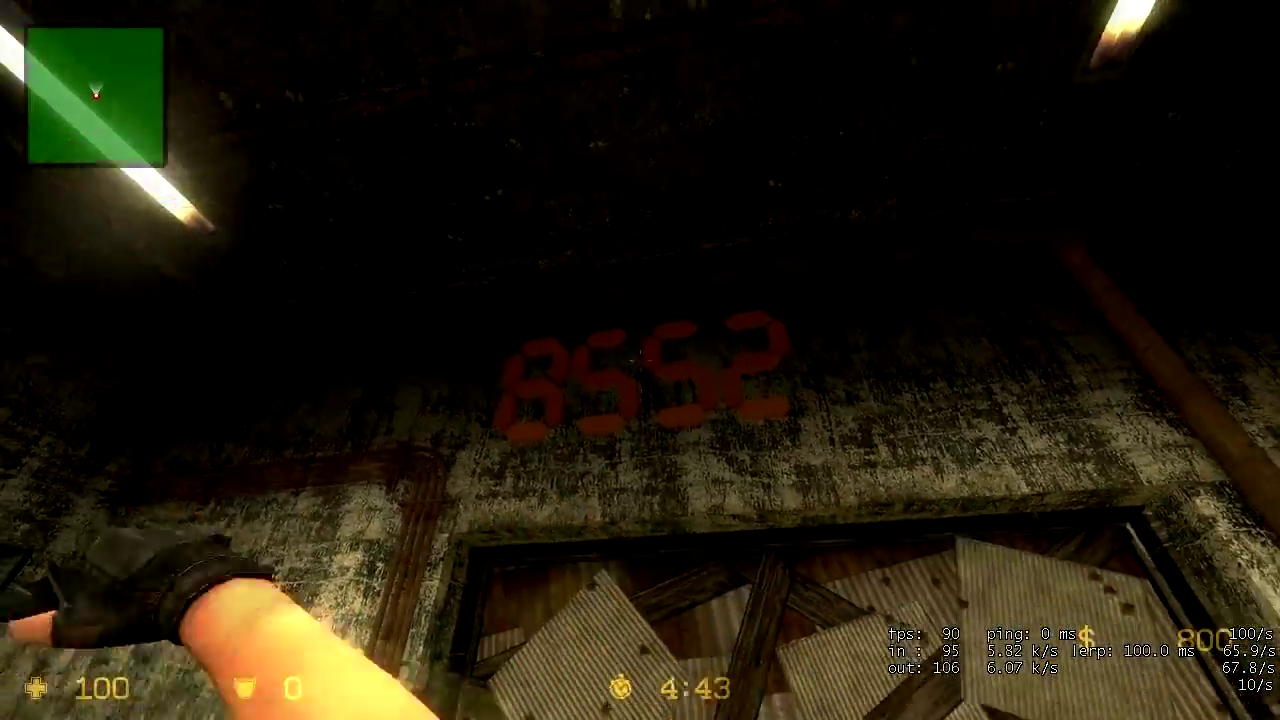
key(w)
click(640, 360)
key(w)
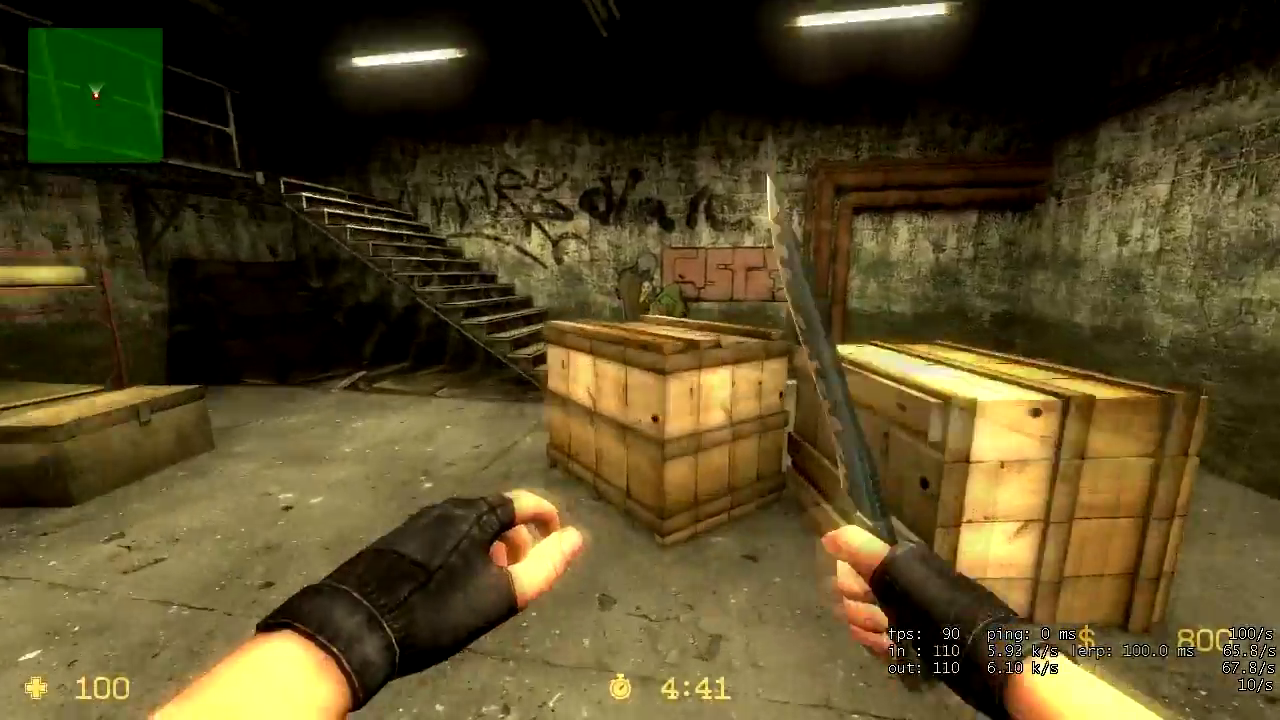
key(space)
key(w)
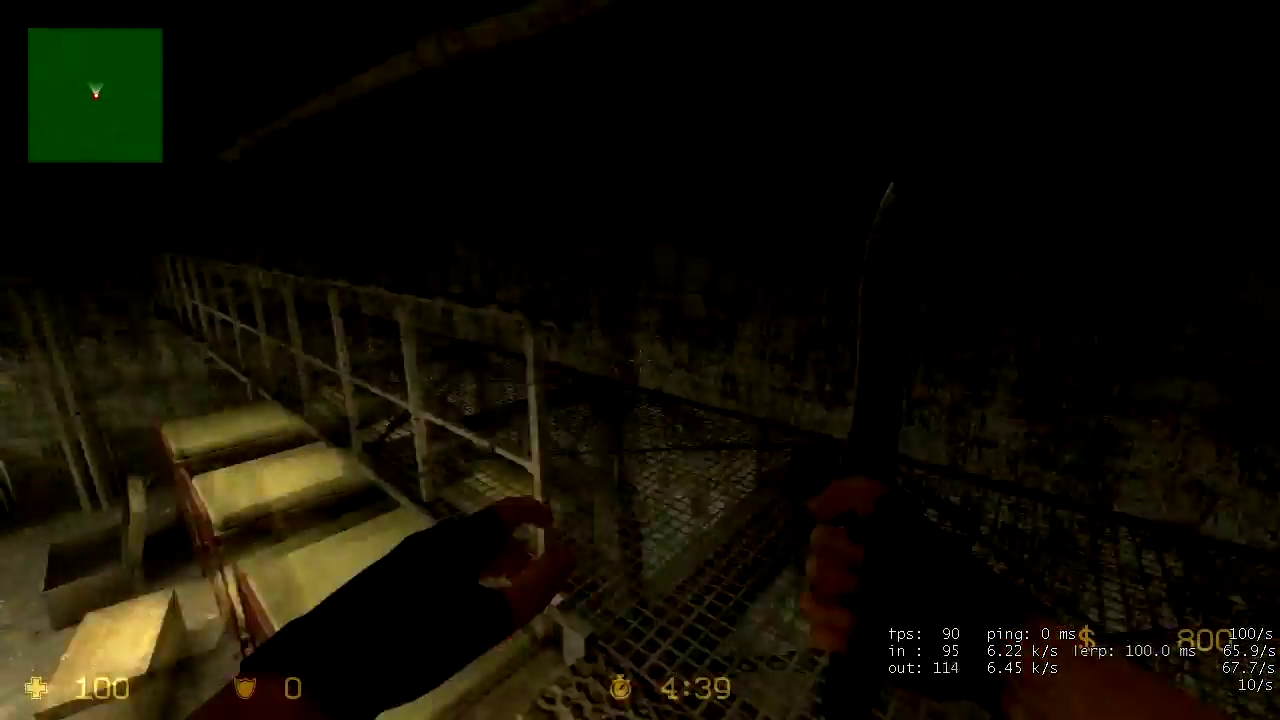
key(w)
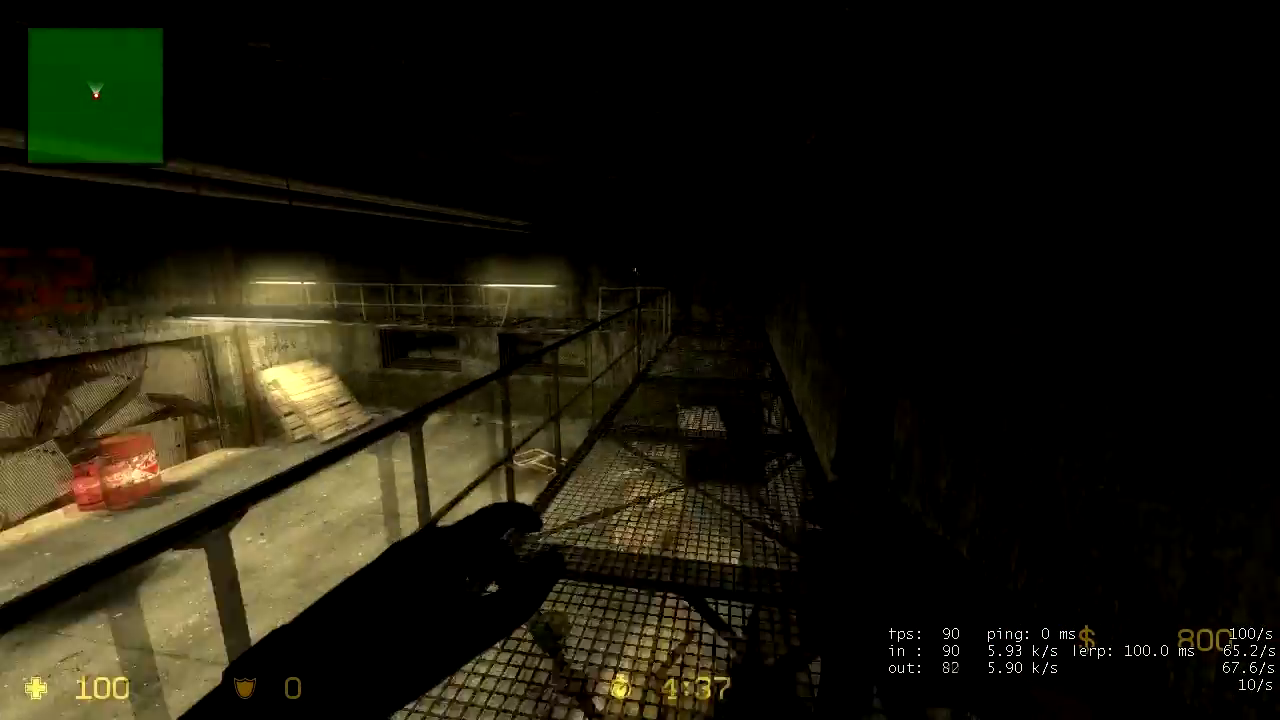
Step: Enable the flashlight in the game with the console command mp_flashlight 1
key(grave)
text(mp_)
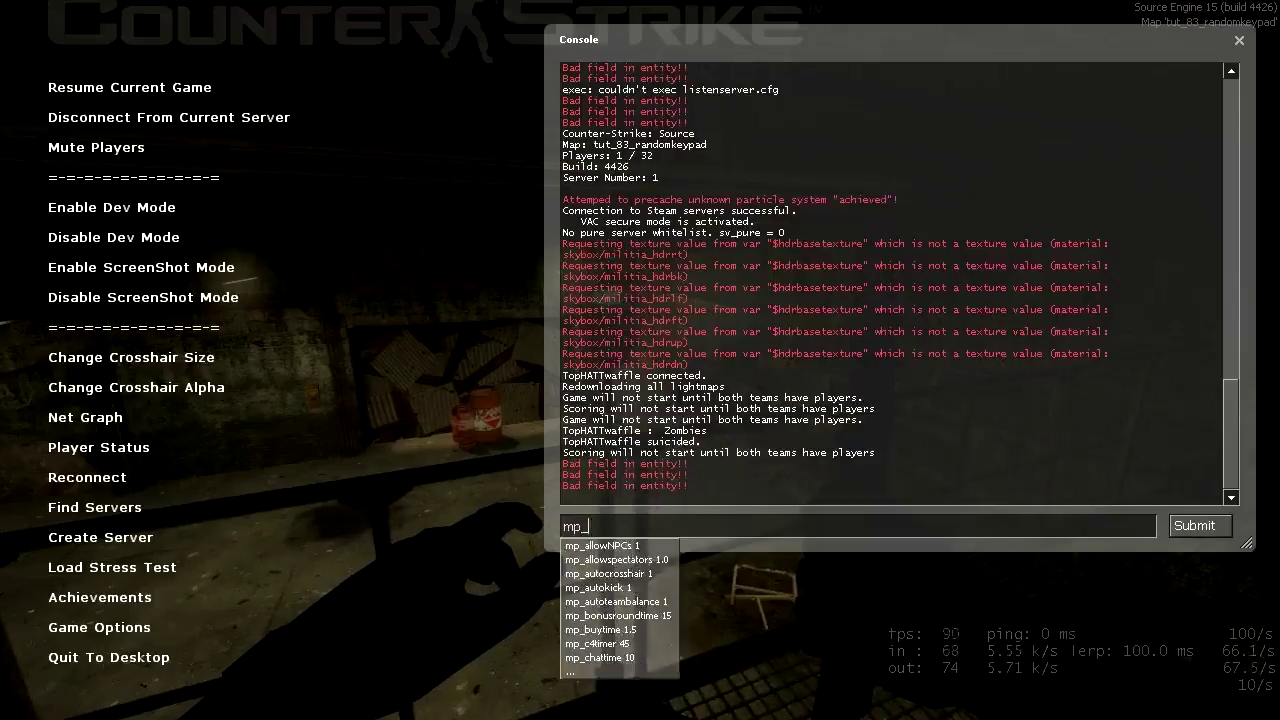
text(flashlight 1)
key(Return)
key(grave)
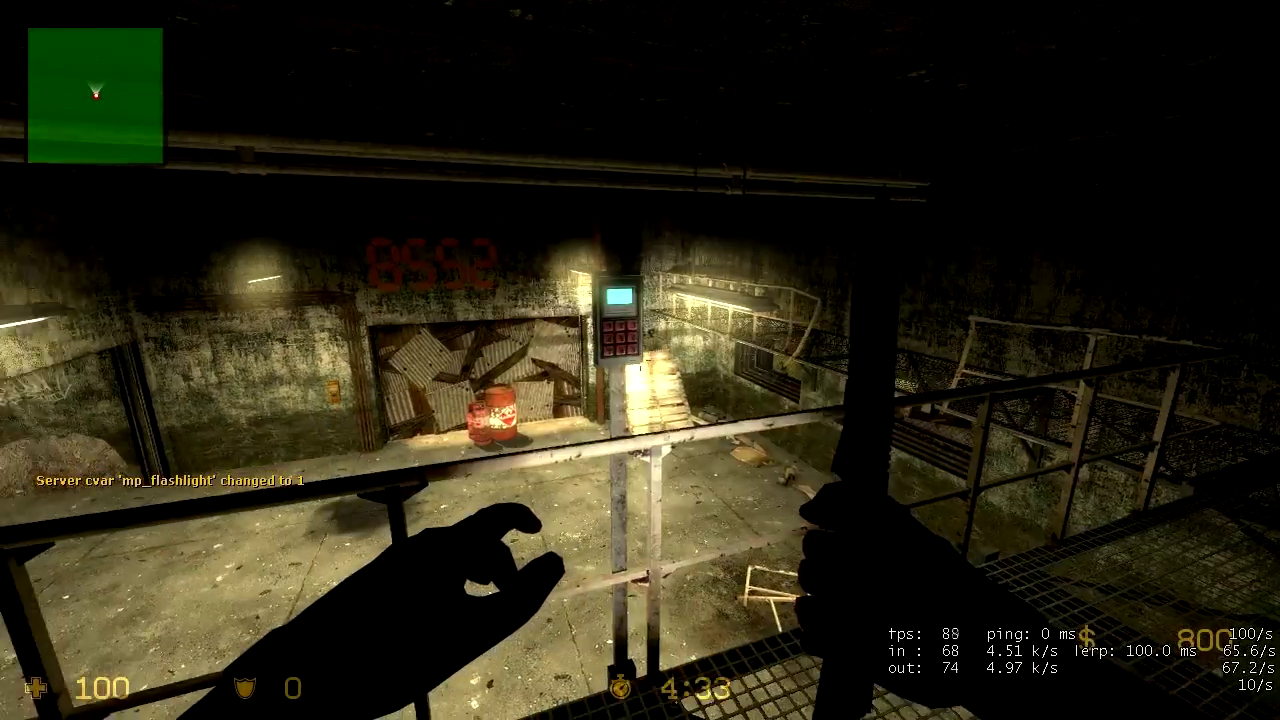
Step: Test the keypad on the catwalk by entering the displayed code, and check the barricade's reaction
key(w)
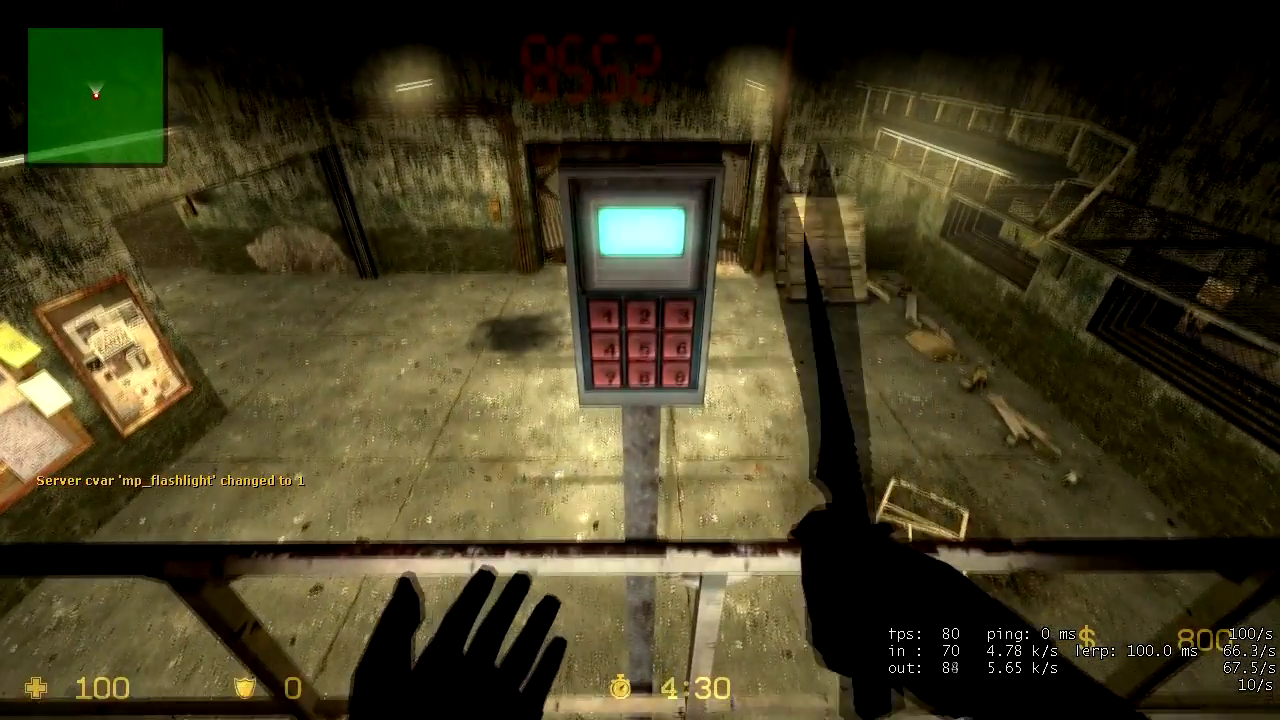
click(640, 360)
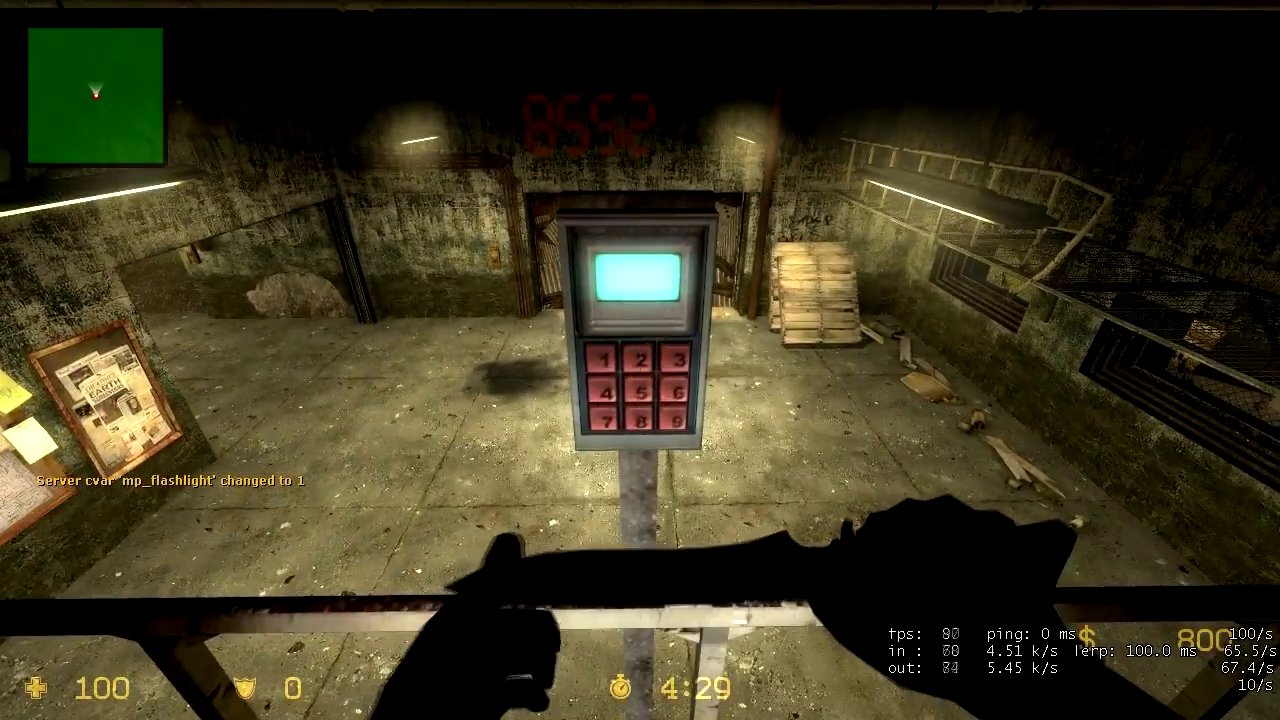
click(640, 360)
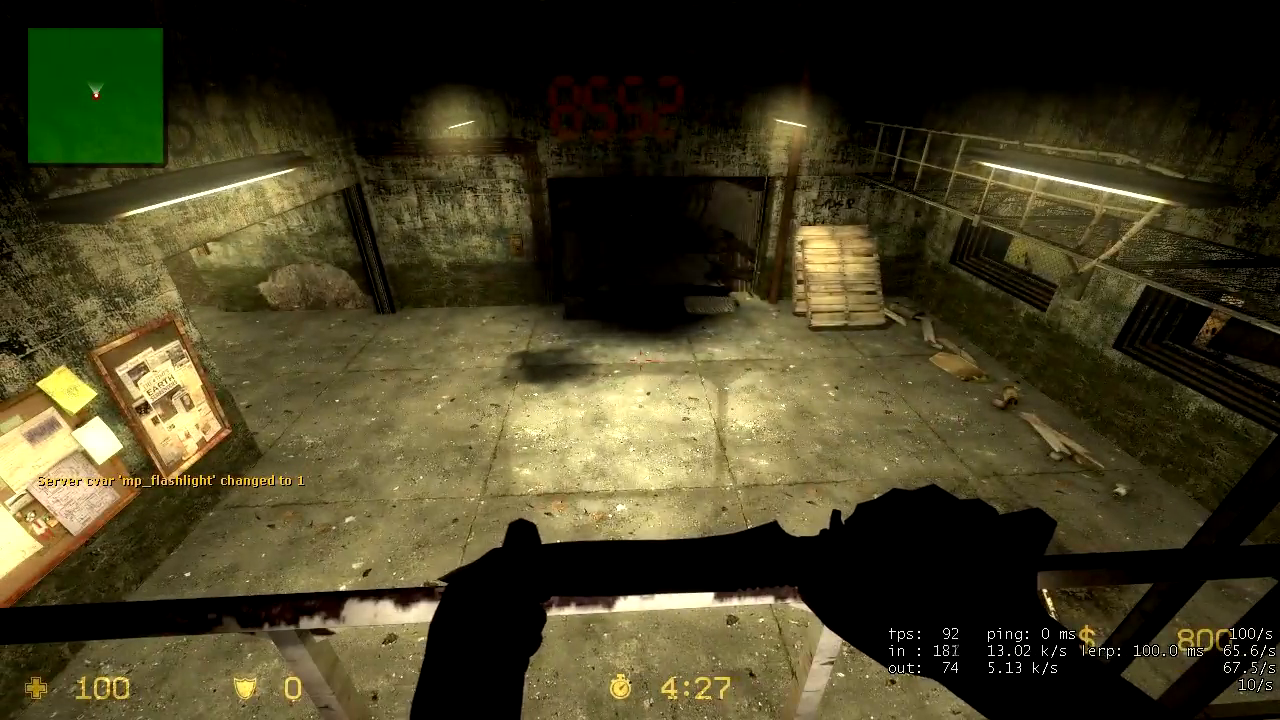
key(s)
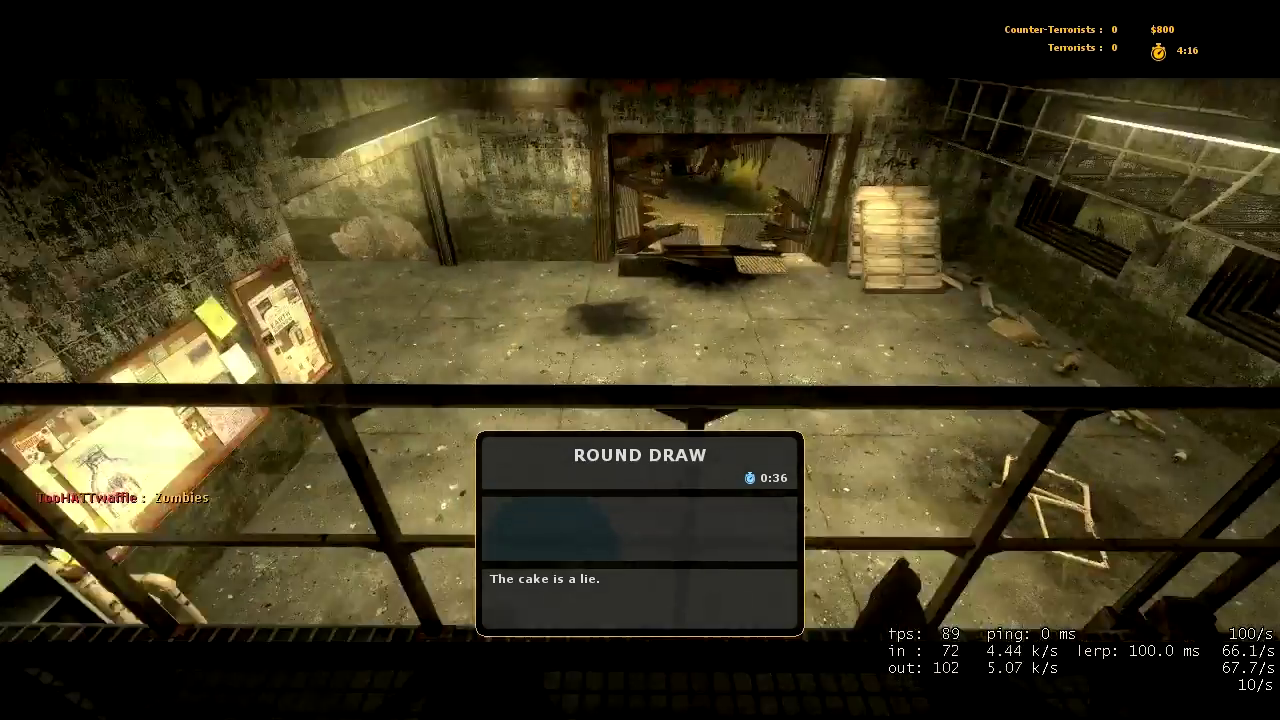
Step: Set the server variable mp_fraglimit to 0 through the game console
key(grave)
text(mp_fraglimit)
key(Down)
key(BackSpace)
text(0)
key(Return)
key(Escape)
Step: Read the new round's random code from the catwalk and try out the keypad's buttons
key(3)
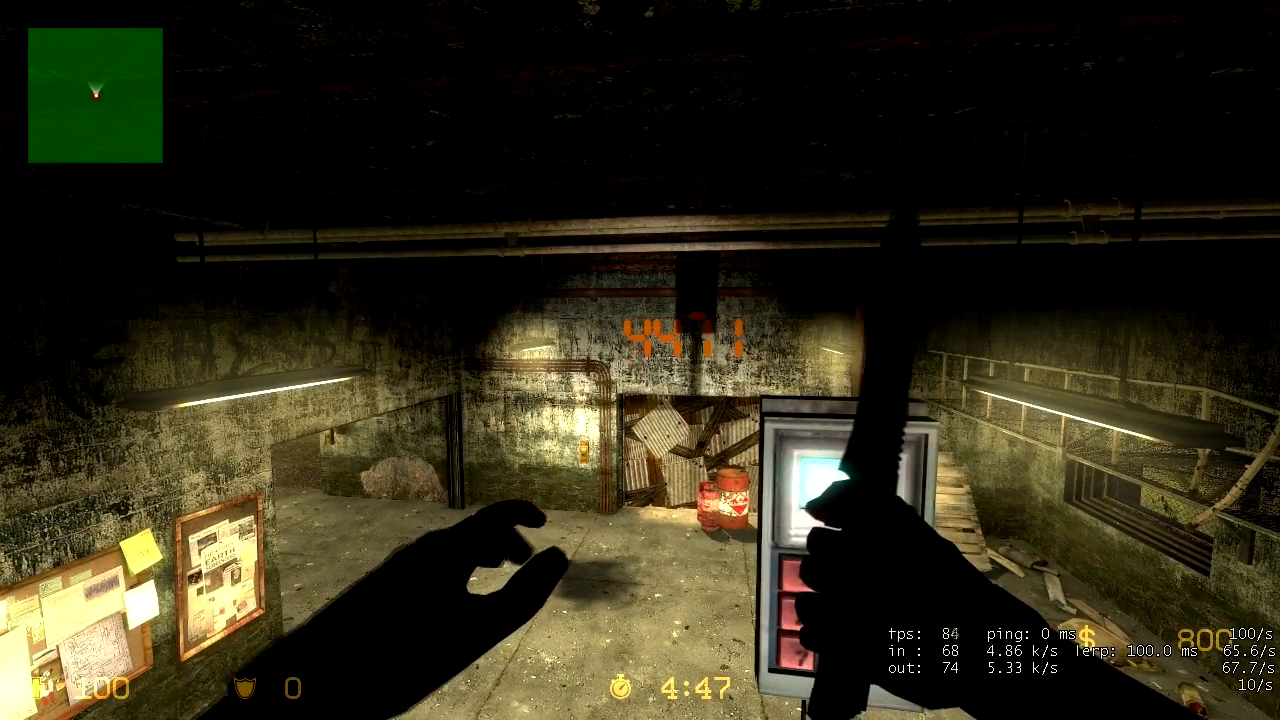
key(3)
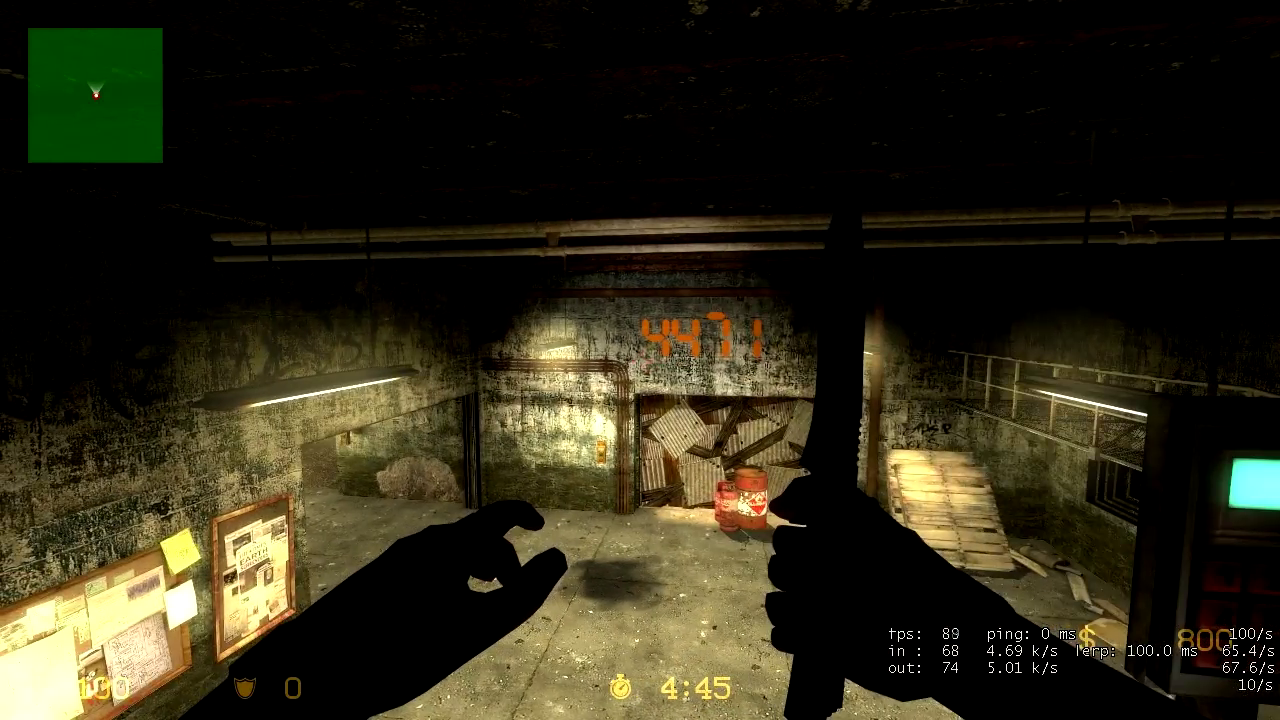
key(s)
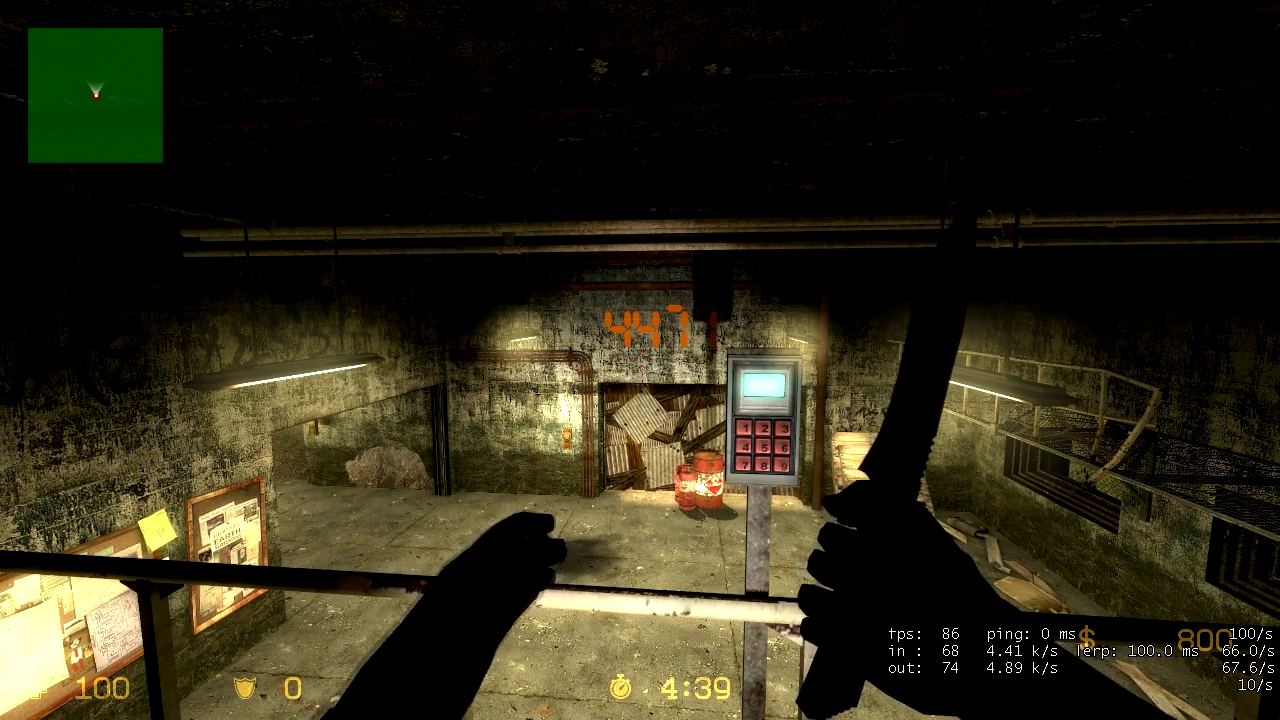
key(w)
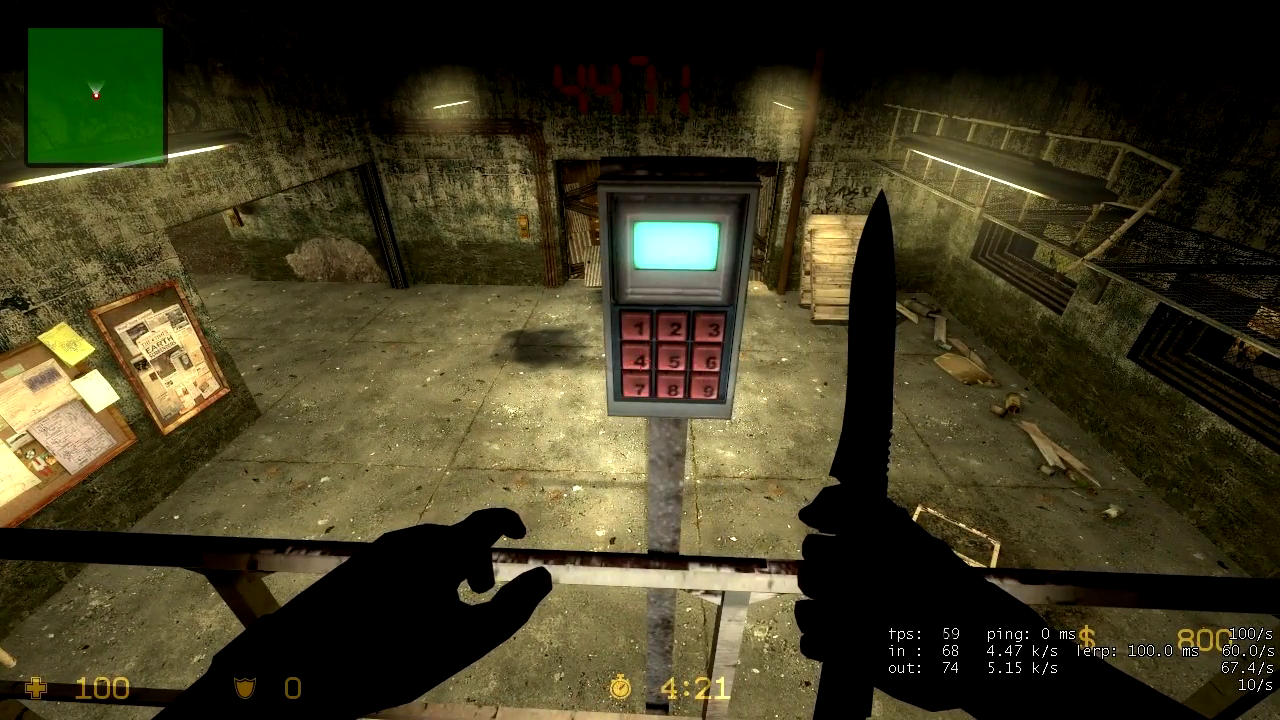
click(640, 360)
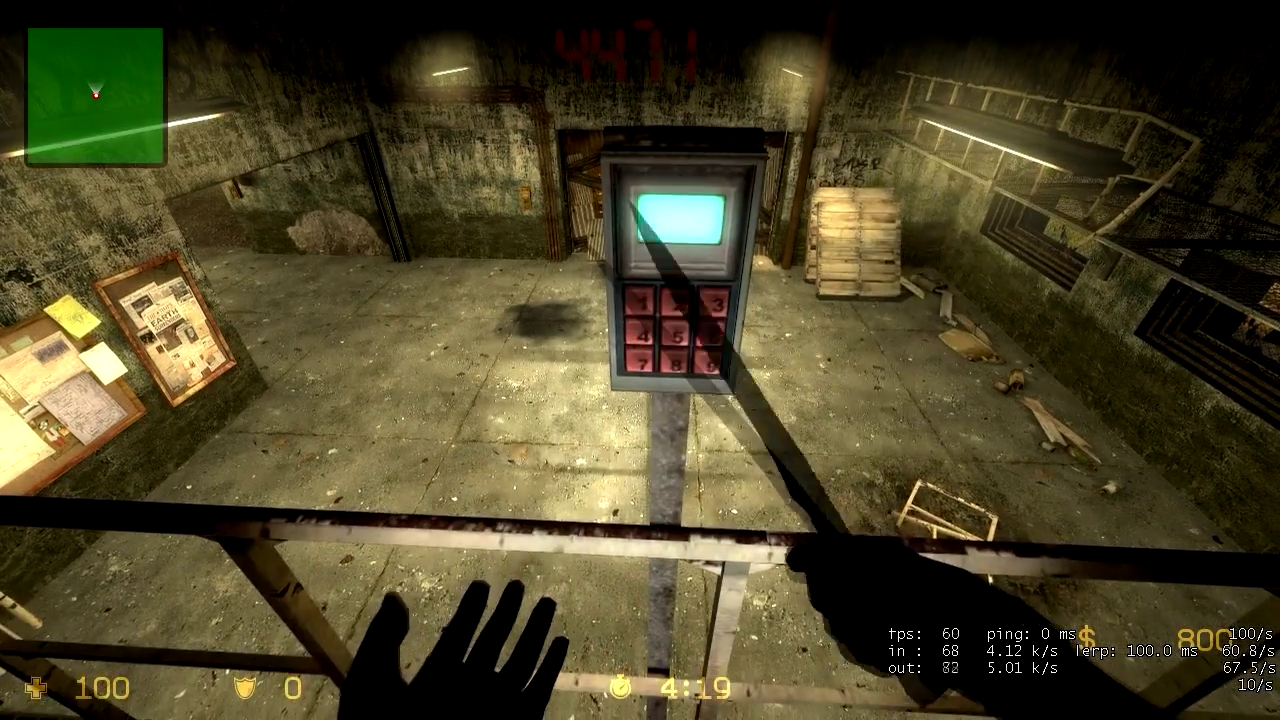
Step: Return to the catwalk keypad in another round, test it with that round's code and check the barricade
key(3)
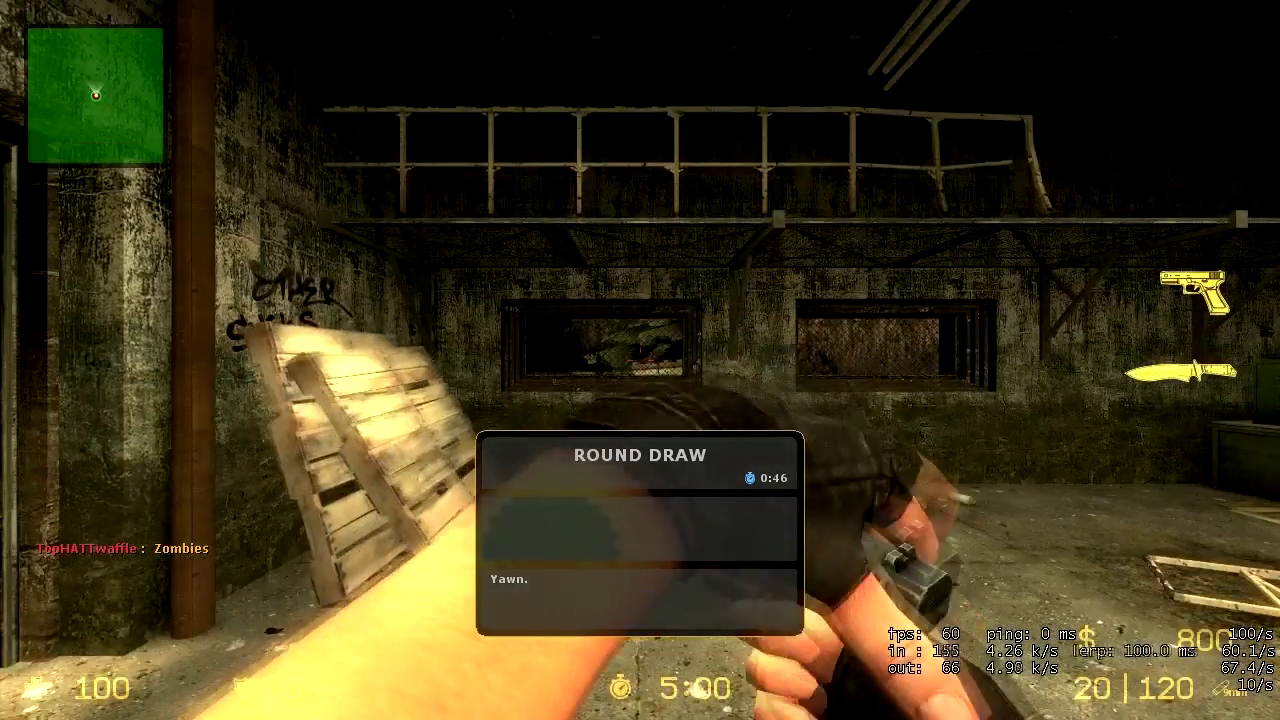
key(w)
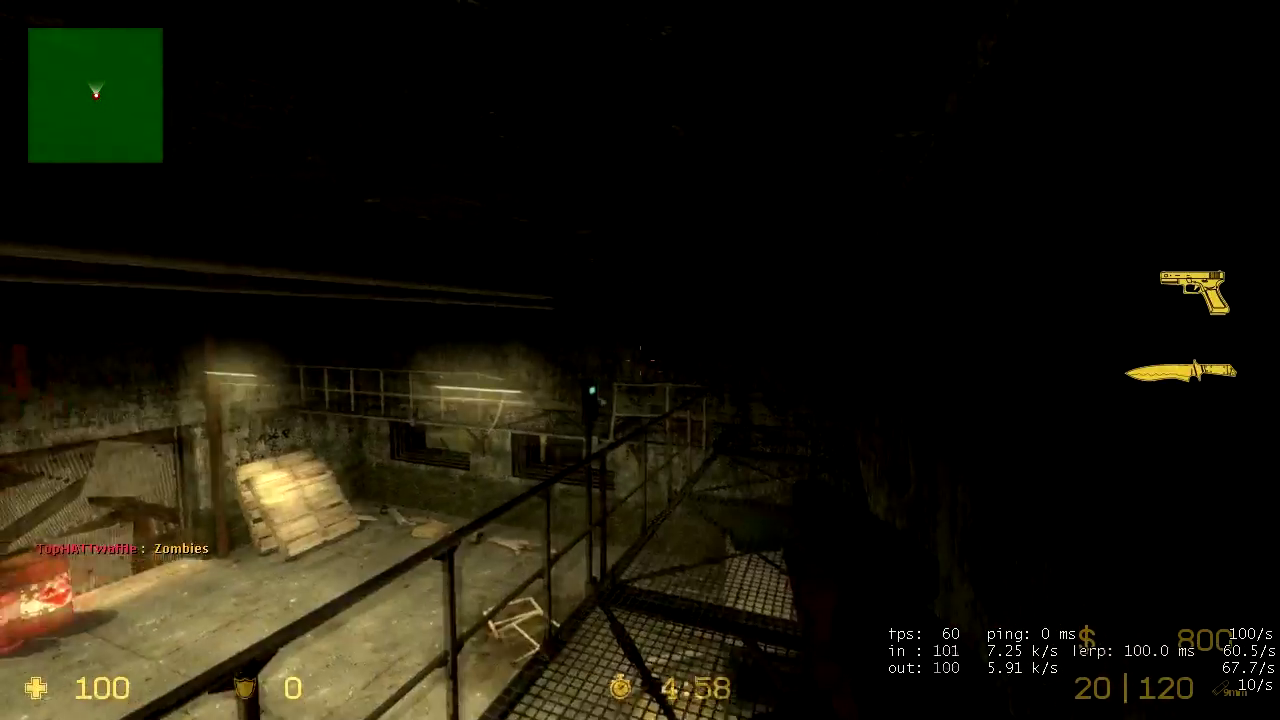
key(w)
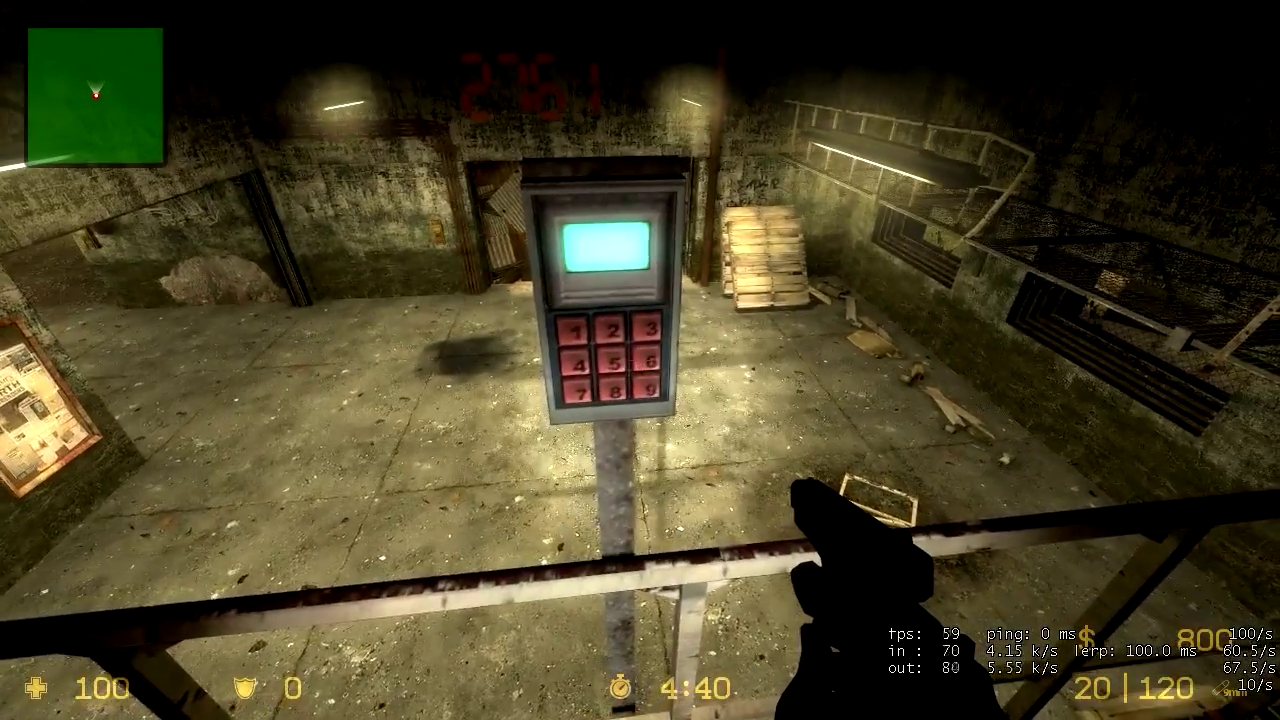
key(w)
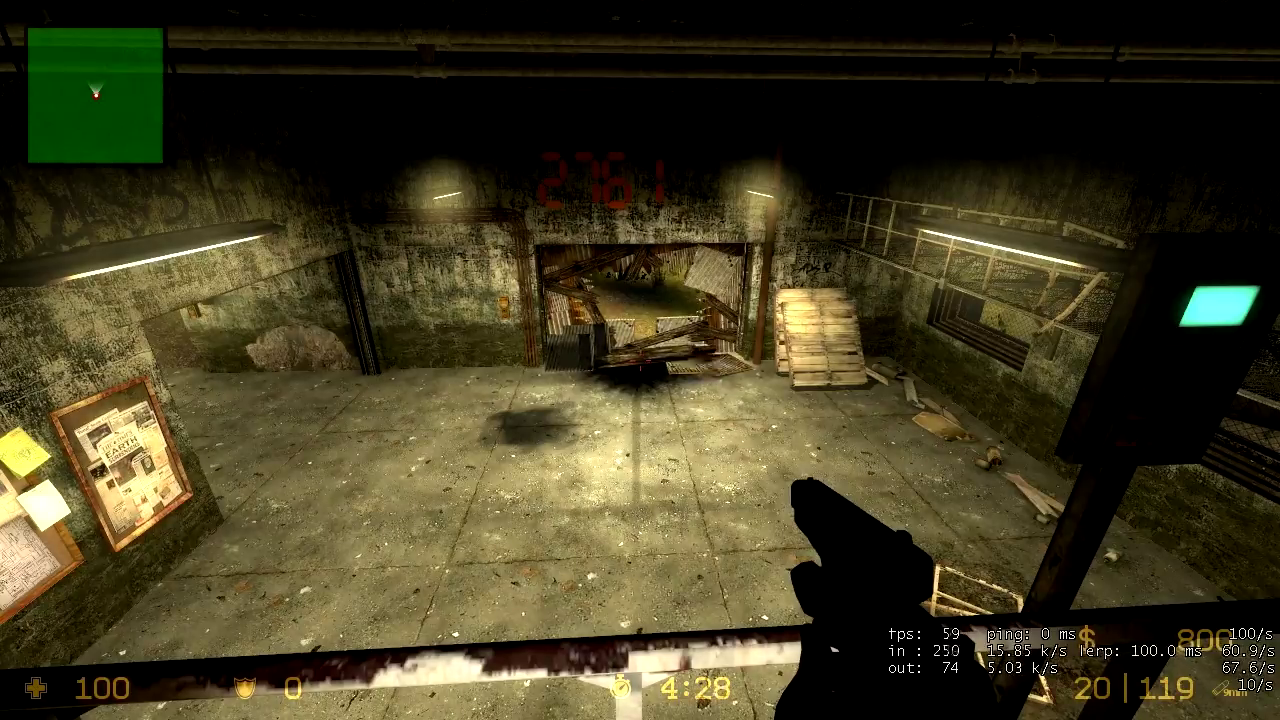
Step: Equip the knife and walk through the barricade's opening to examine the debris from outside and from inside the warehouse
key(2)
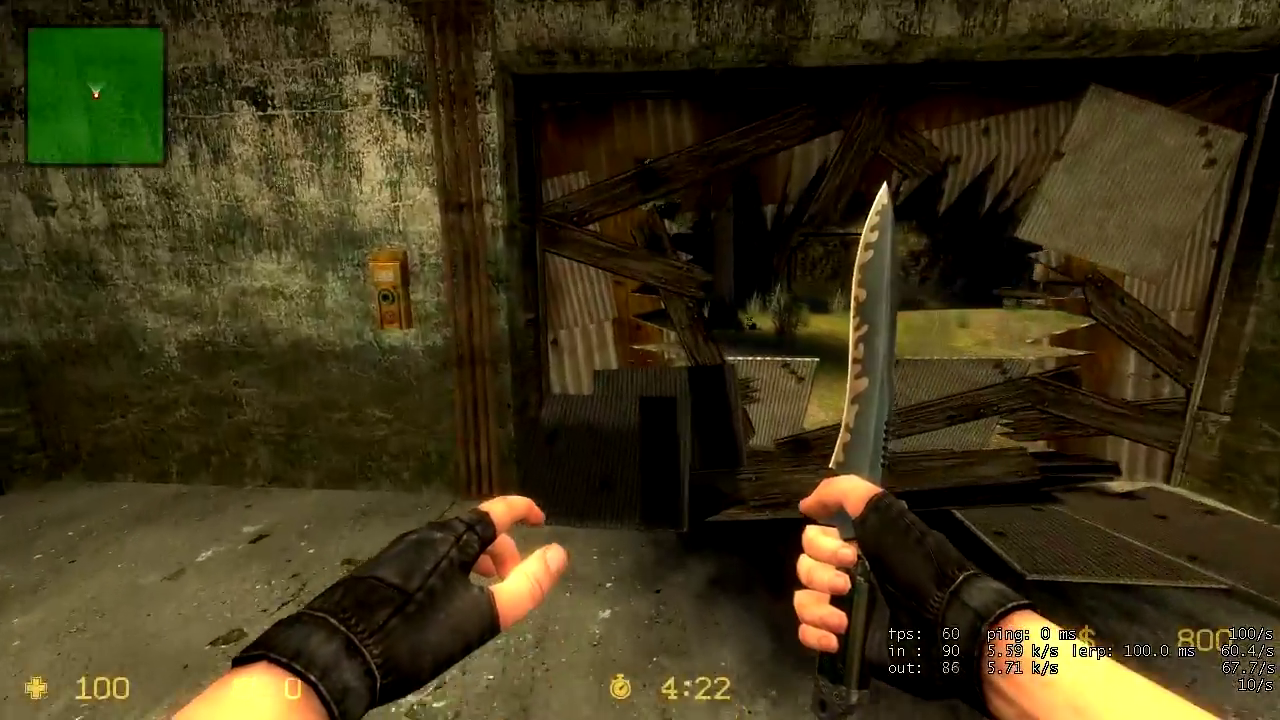
key(w)
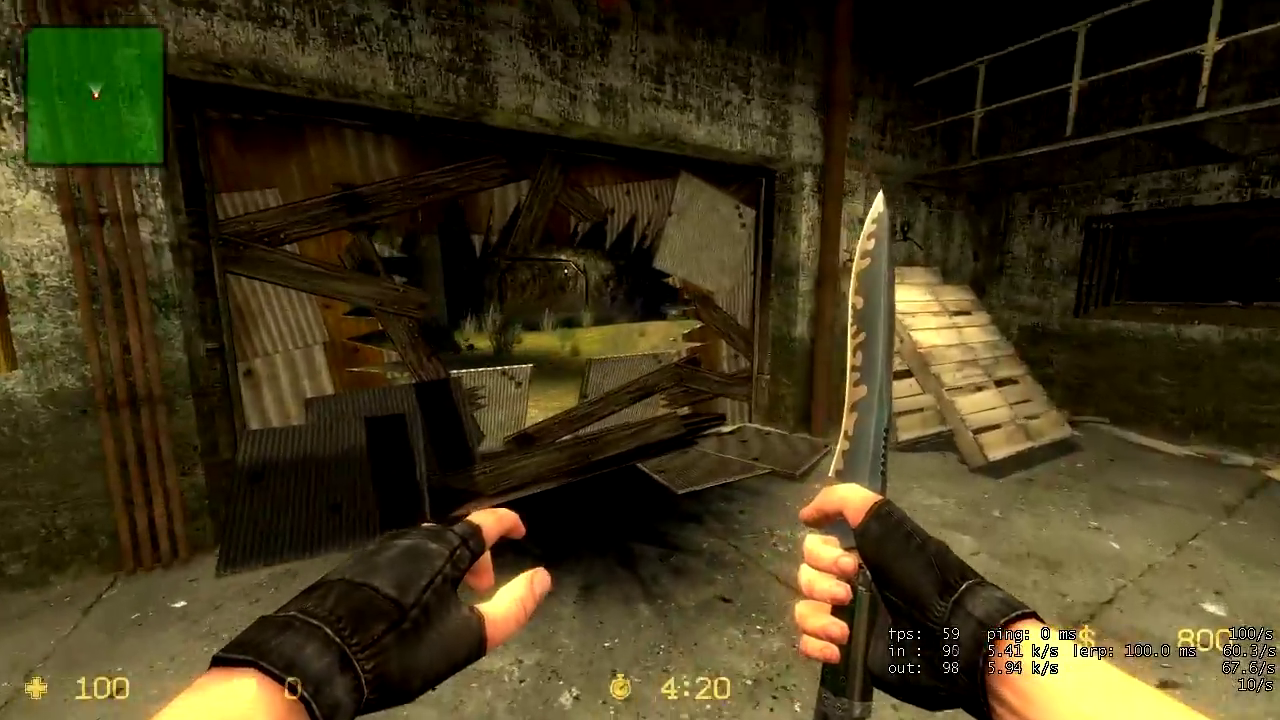
key(w)
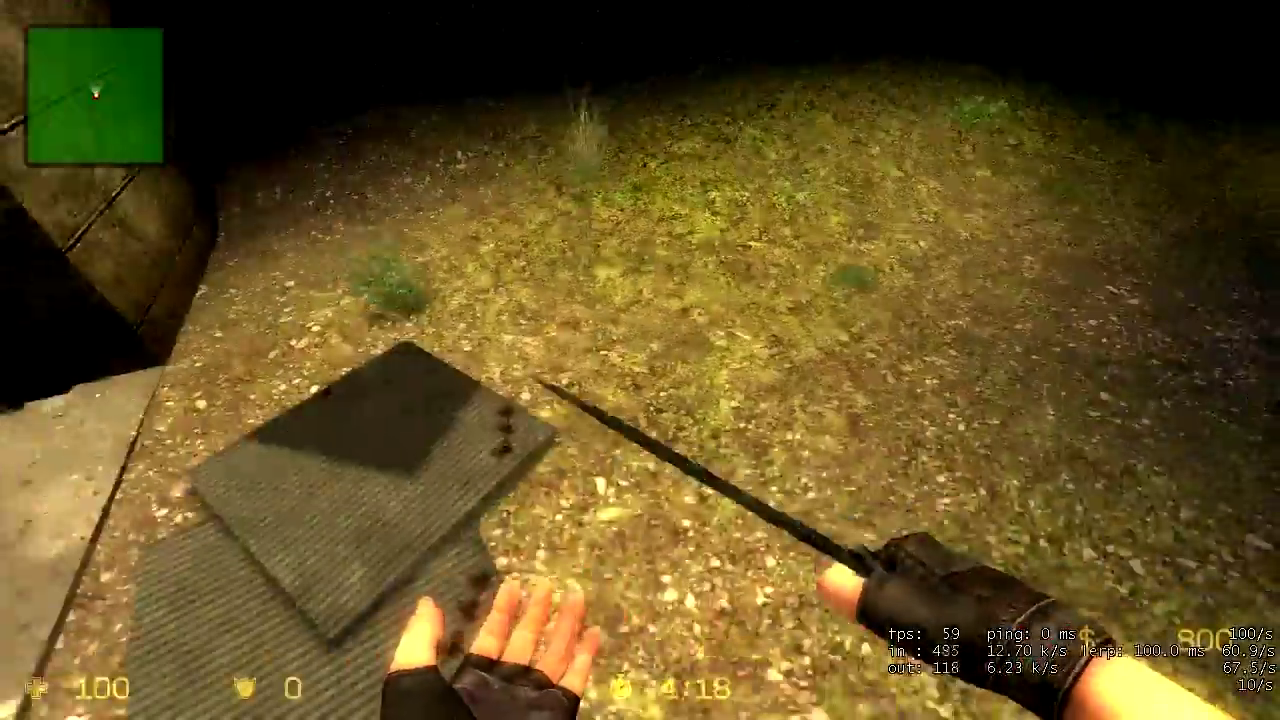
key(w)
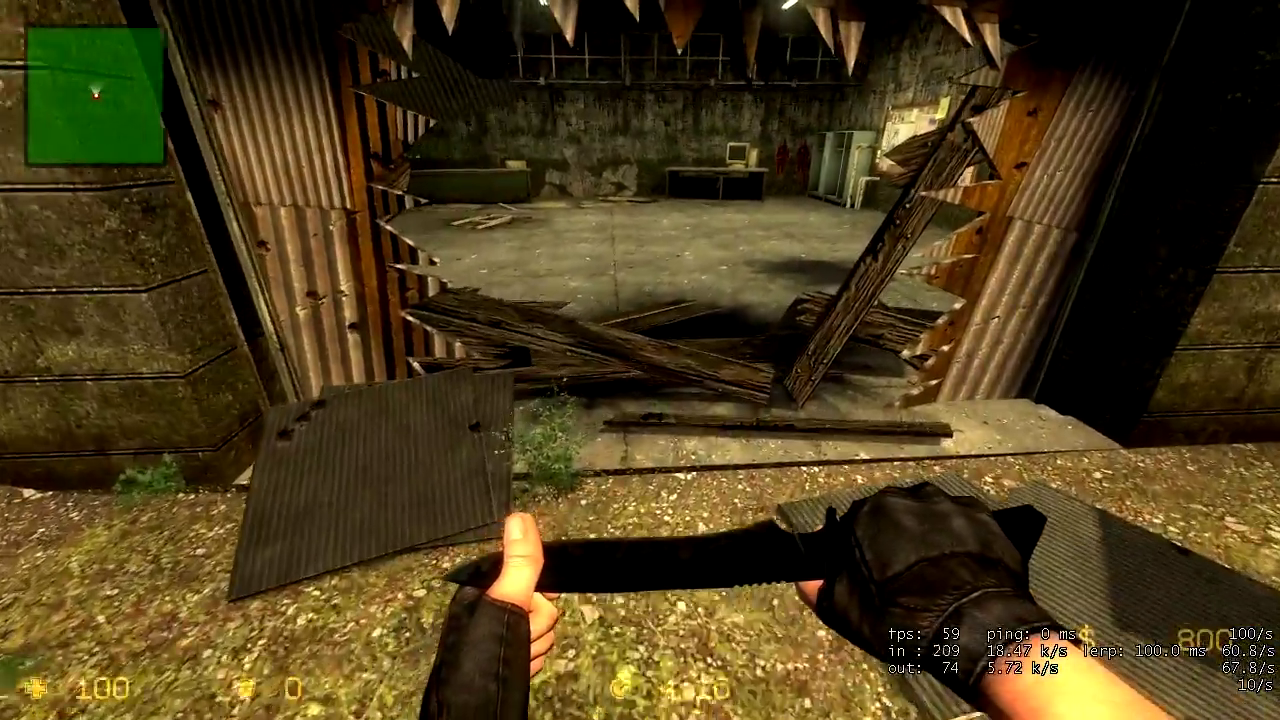
key(w)
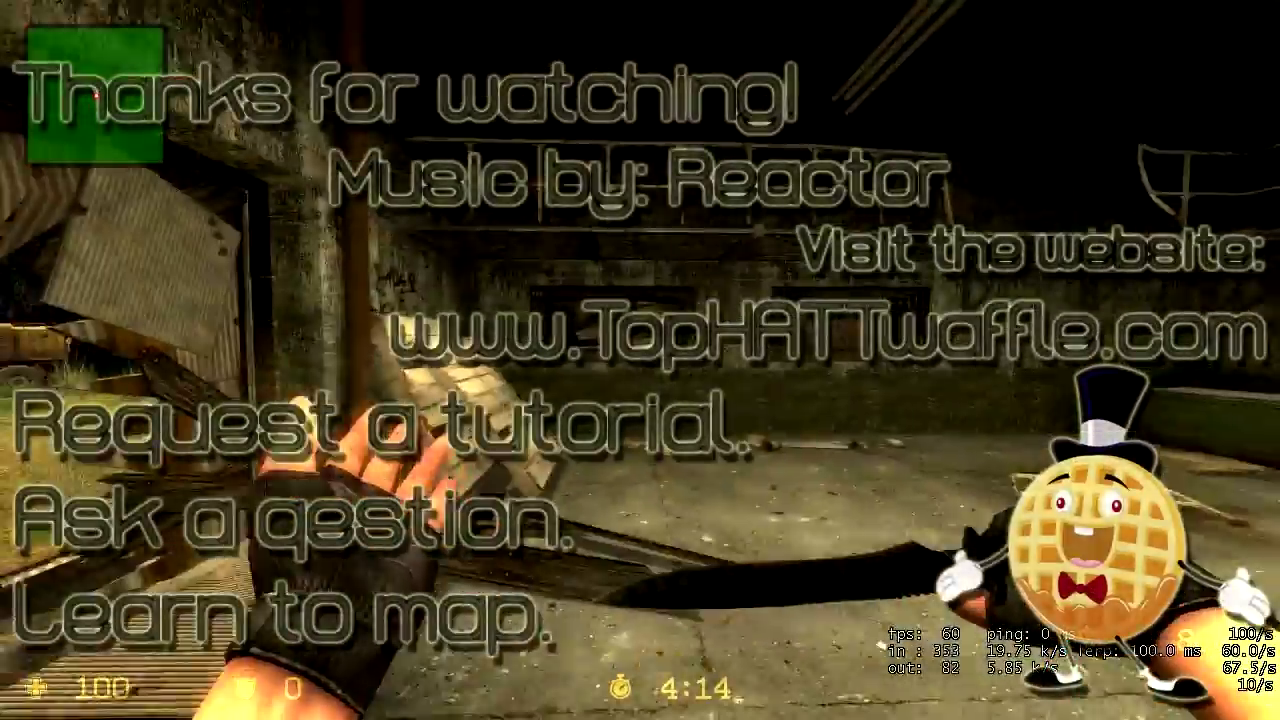
key(w)
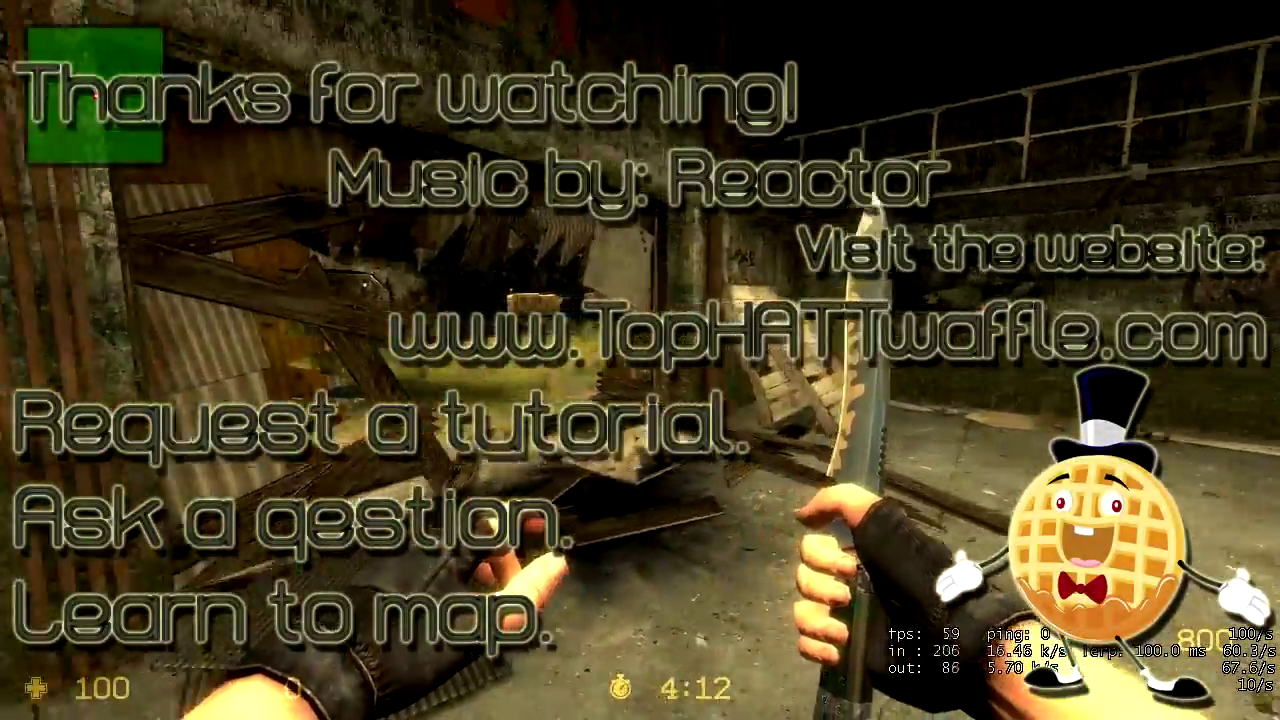